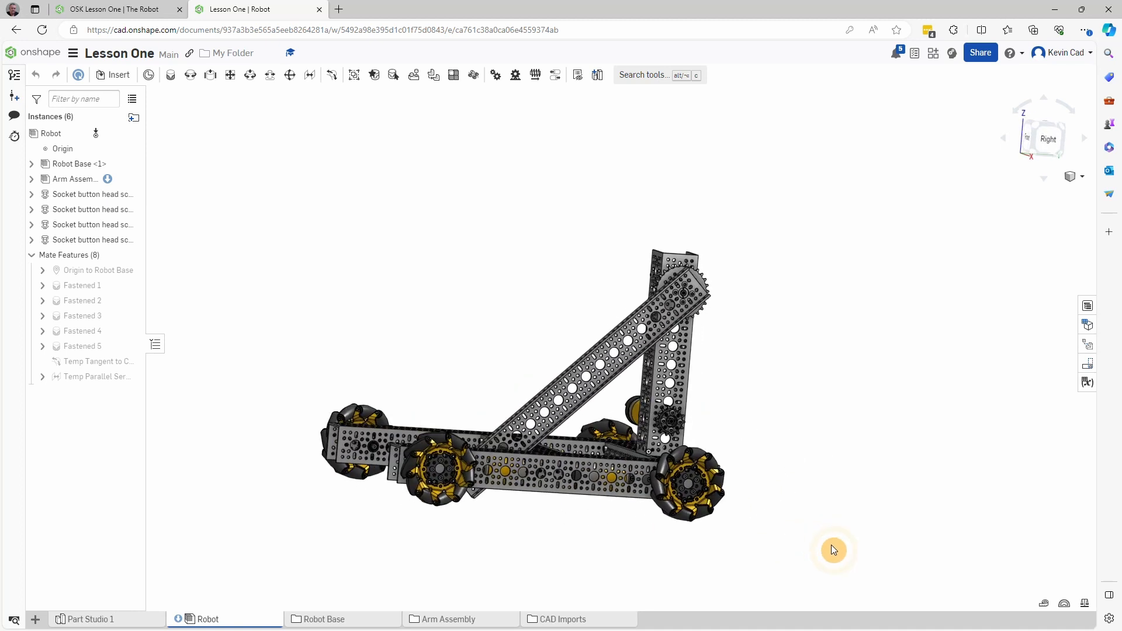
Step: Examine the finished reference robot from several sides, including its tower, arm, large sprocket and drive motor
{"action": "left_click", "coordinate": [1048, 138]}
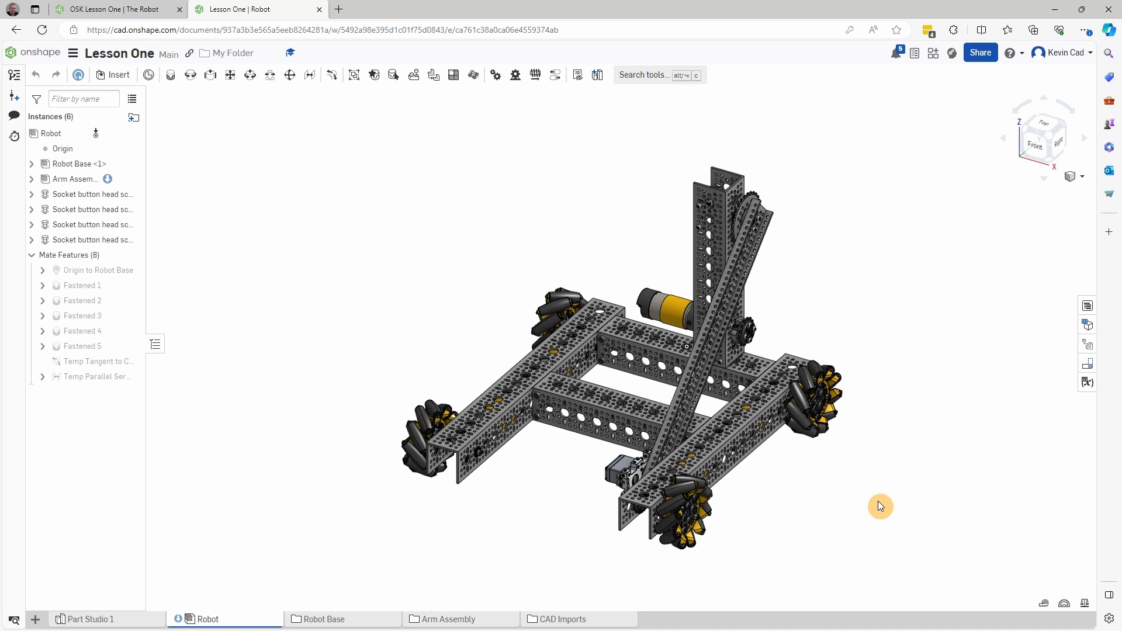
{"action": "right_click_drag", "start_coordinate": [877, 500], "coordinate": [797, 500]}
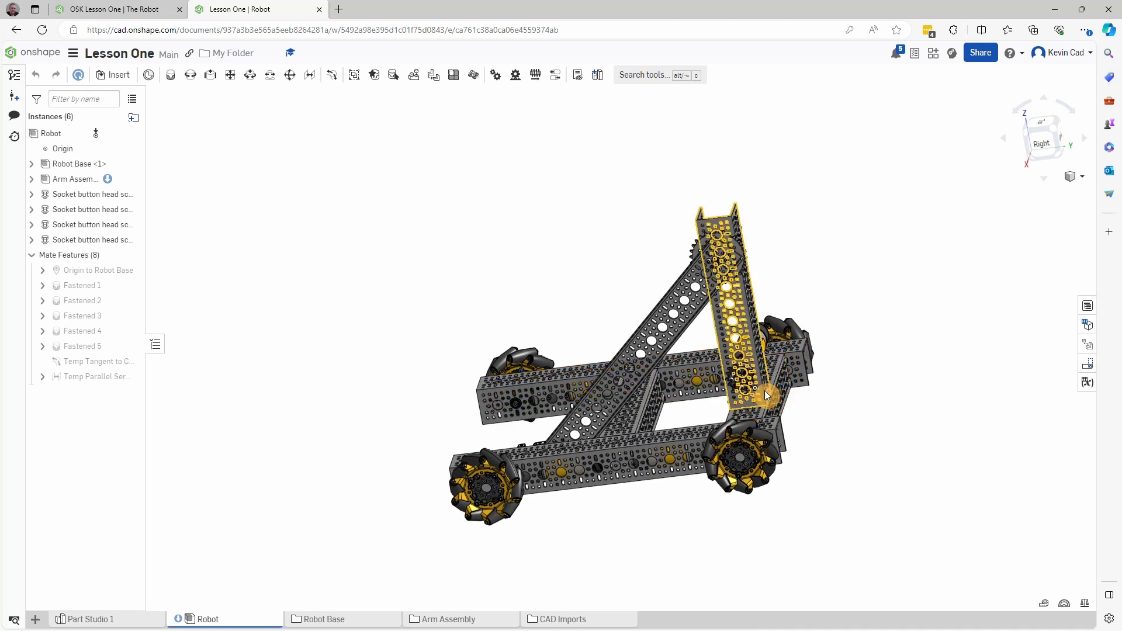
{"action": "left_click_drag", "start_coordinate": [759, 381], "coordinate": [799, 418]}
{"action": "right_click_drag", "start_coordinate": [841, 444], "coordinate": [946, 422]}
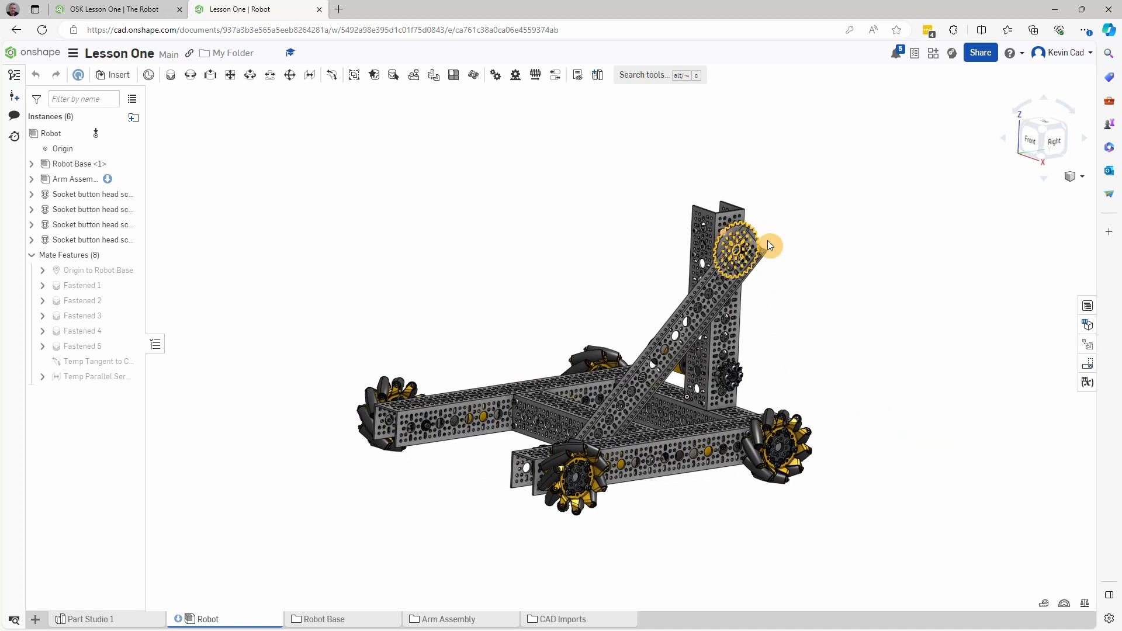
{"action": "right_click_drag", "start_coordinate": [767, 240], "coordinate": [748, 263]}
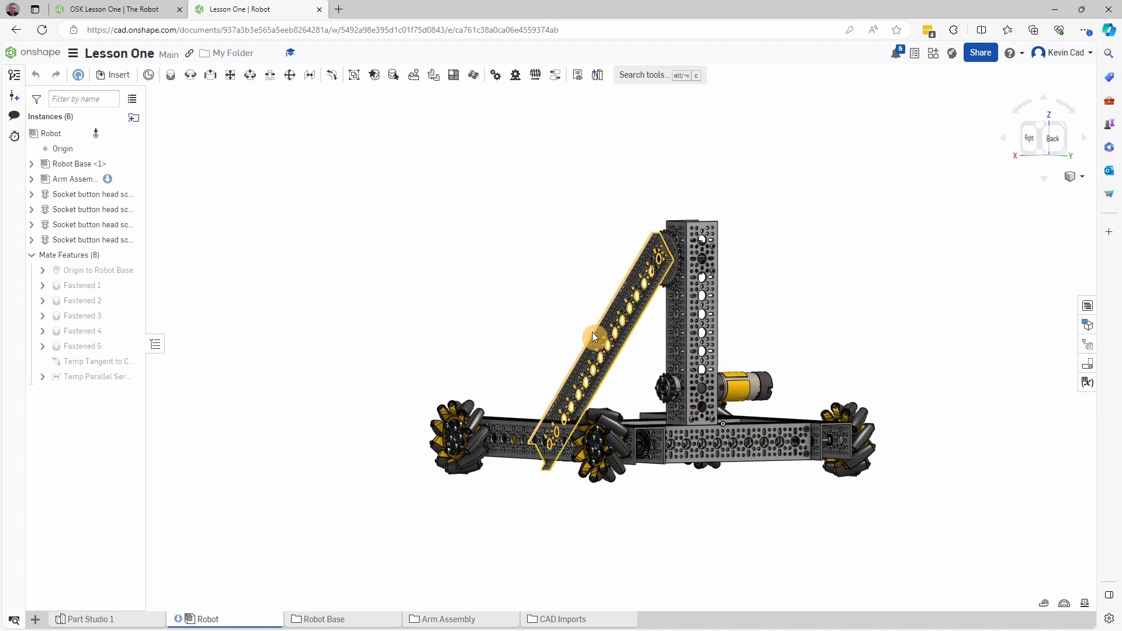
{"action": "right_click_drag", "start_coordinate": [735, 521], "coordinate": [807, 531]}
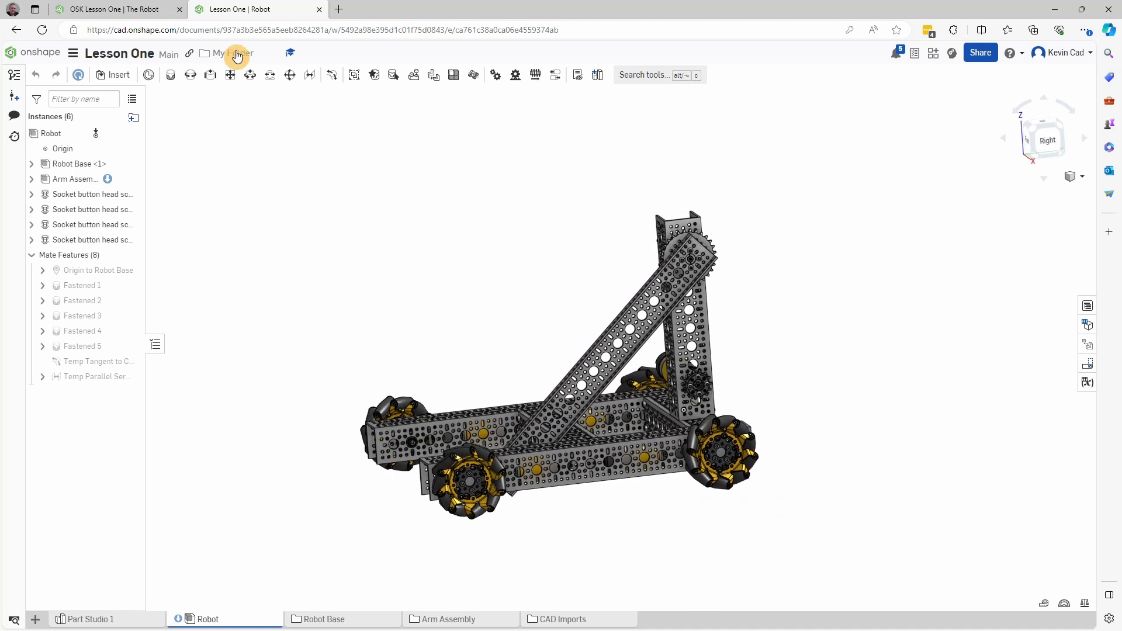
Step: Switch to the OSK Lesson One document and create a new assembly in it
{"action": "left_click", "coordinate": [113, 9]}
{"action": "mouse_move", "coordinate": [329, 624]}
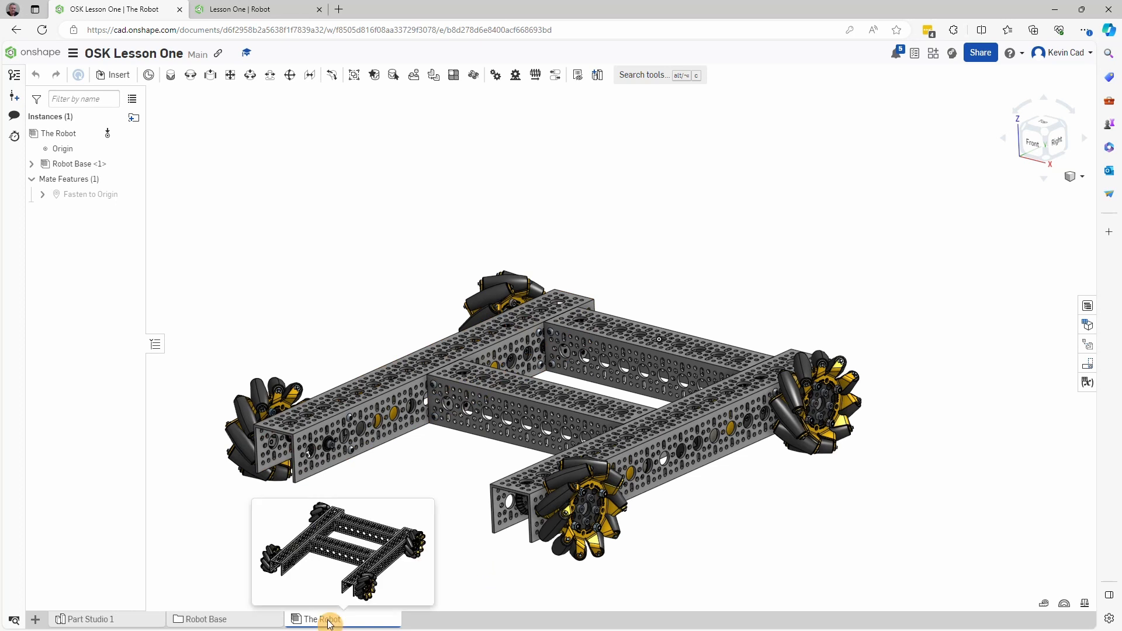
{"action": "left_click", "coordinate": [35, 620]}
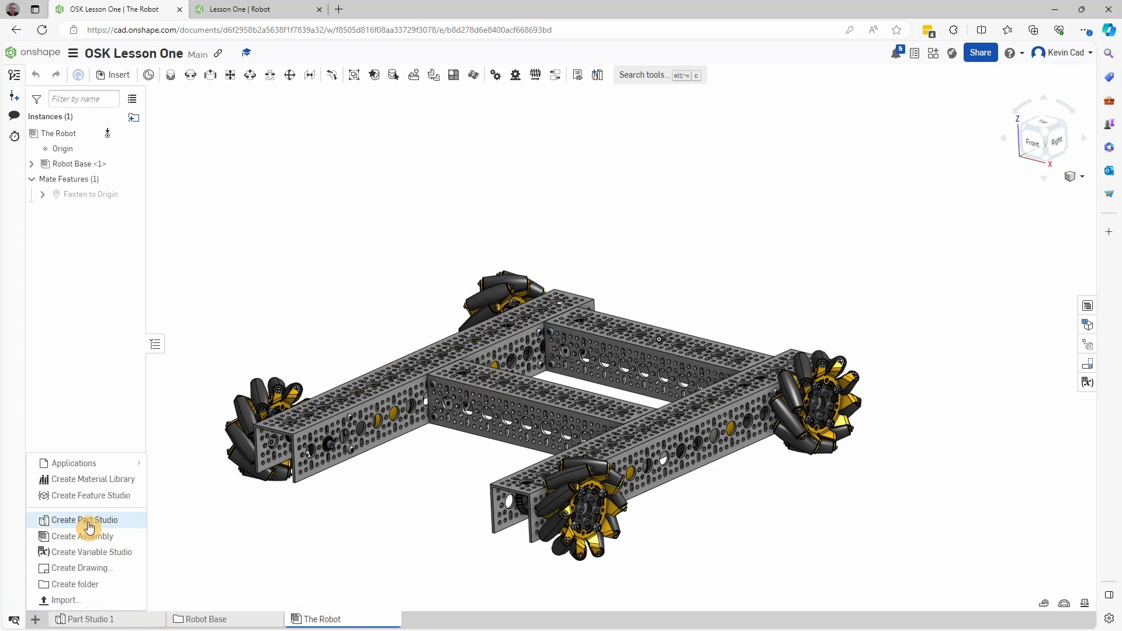
{"action": "left_click", "coordinate": [95, 537]}
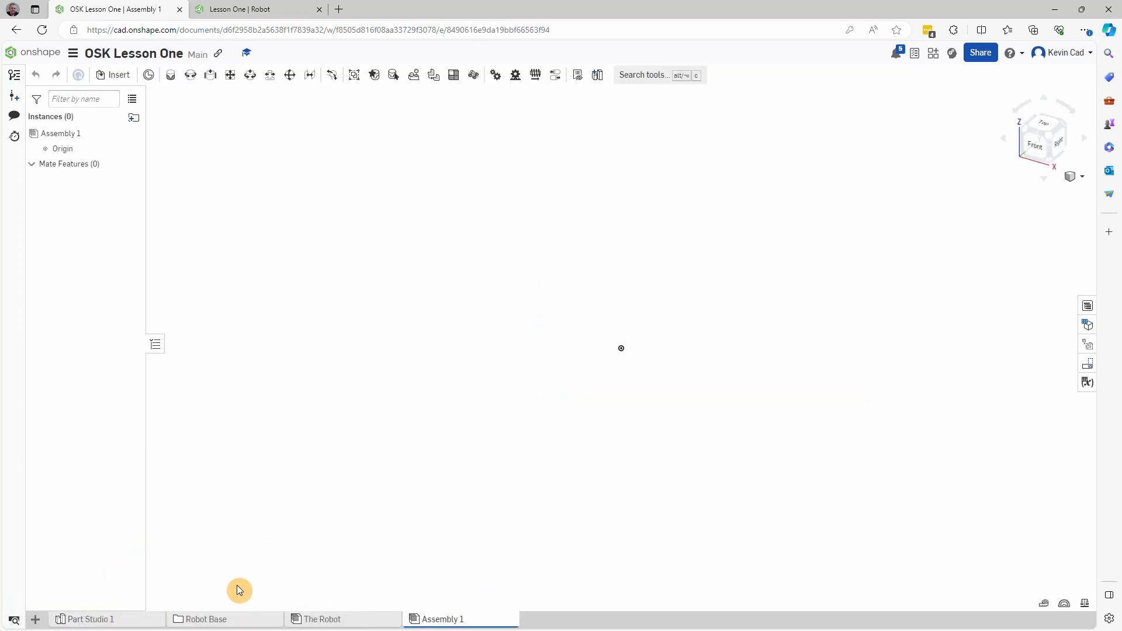
Step: Open the reference Arm Assembly in the Lesson One document and examine its upright channel, pattern mounts, shaft, sprockets and motor
{"action": "left_click", "coordinate": [260, 9]}
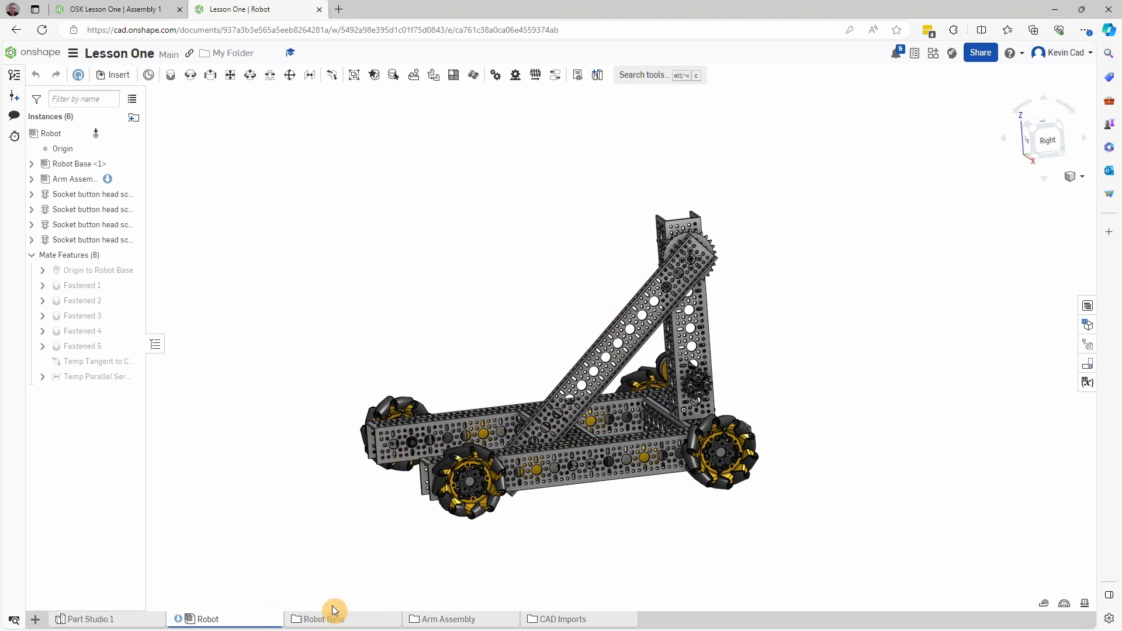
{"action": "left_click", "coordinate": [458, 620]}
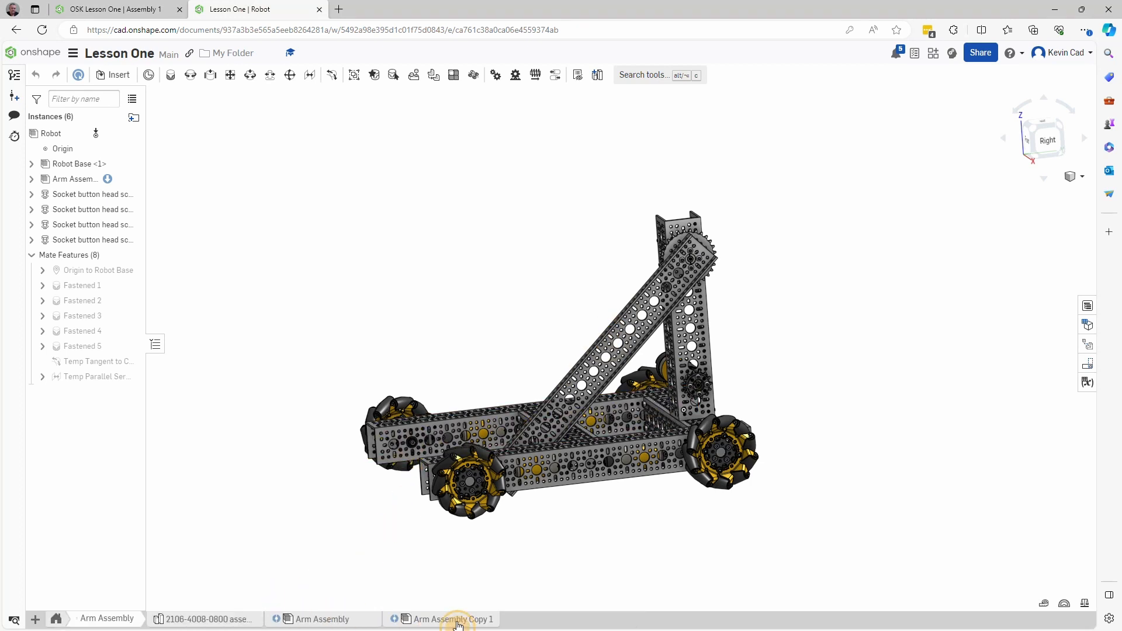
{"action": "left_click", "coordinate": [332, 624]}
{"action": "right_click_drag", "start_coordinate": [479, 576], "coordinate": [626, 371]}
{"action": "scroll", "coordinate": [534, 514], "scroll_direction": "down", "scroll_amount": 5}
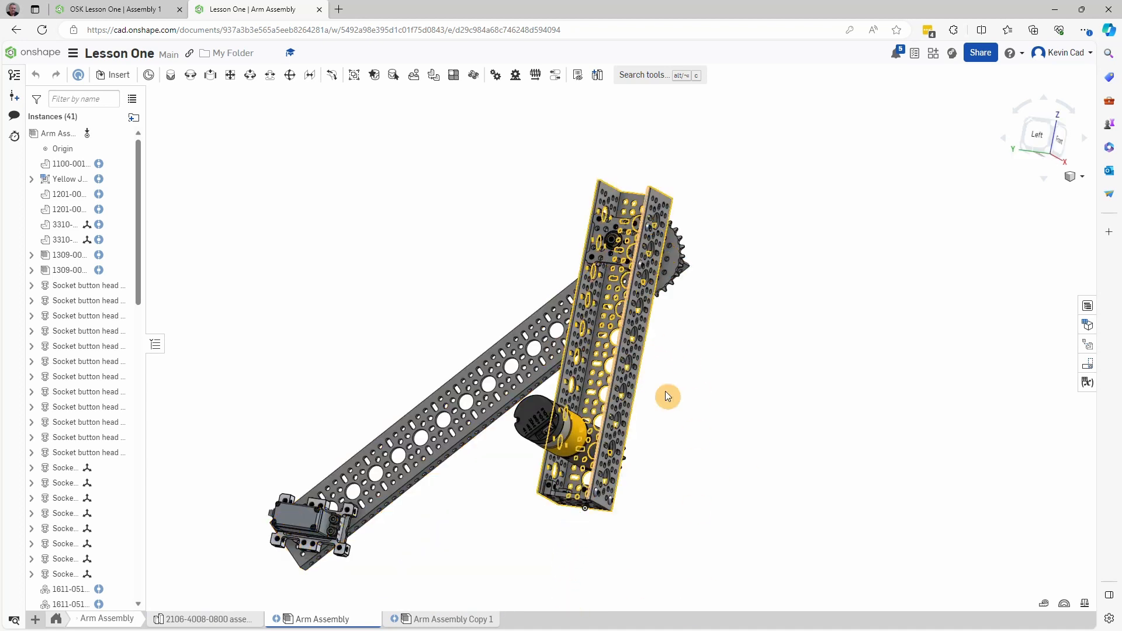
{"action": "right_click_drag", "start_coordinate": [666, 396], "coordinate": [608, 282]}
{"action": "scroll", "coordinate": [601, 225], "scroll_direction": "up", "scroll_amount": 5}
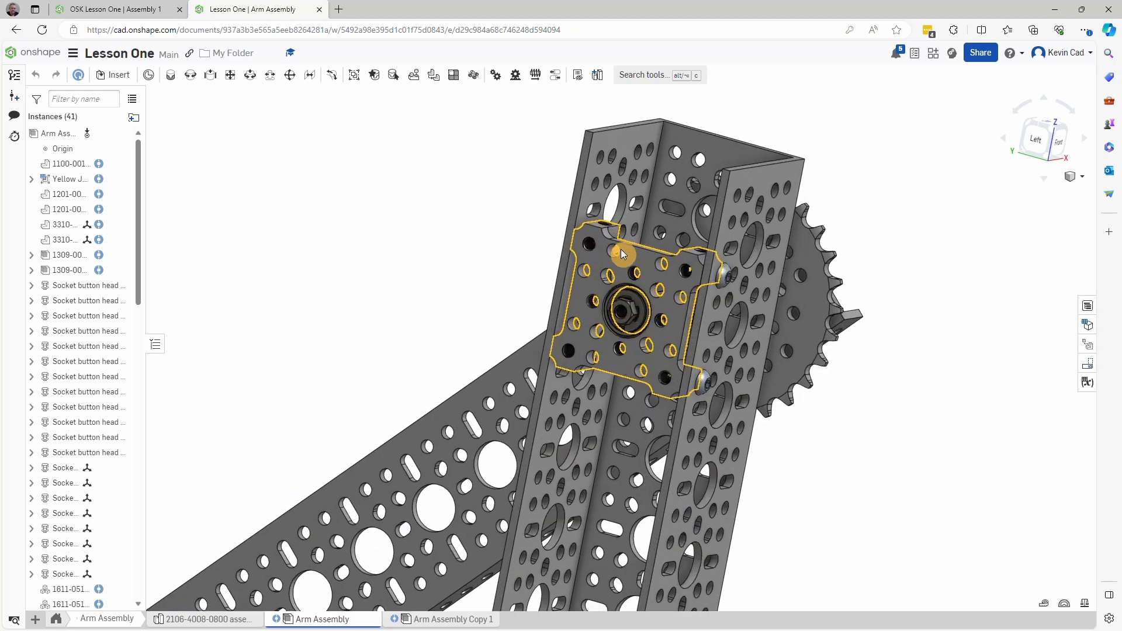
{"action": "right_click_drag", "start_coordinate": [633, 310], "coordinate": [600, 377]}
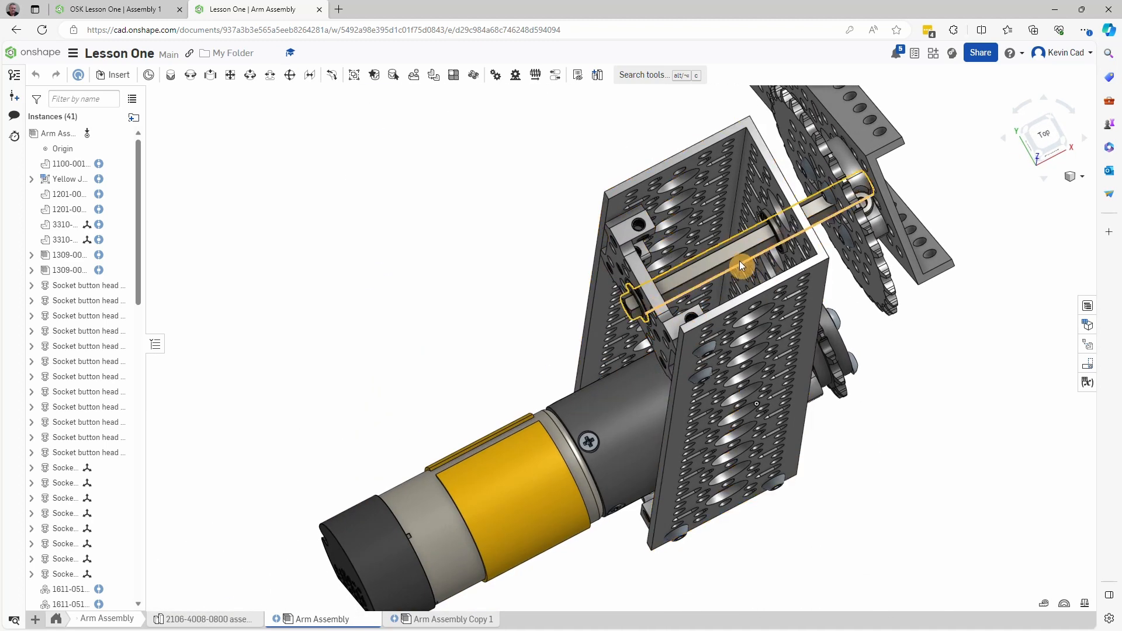
{"action": "right_click_drag", "start_coordinate": [783, 356], "coordinate": [683, 213]}
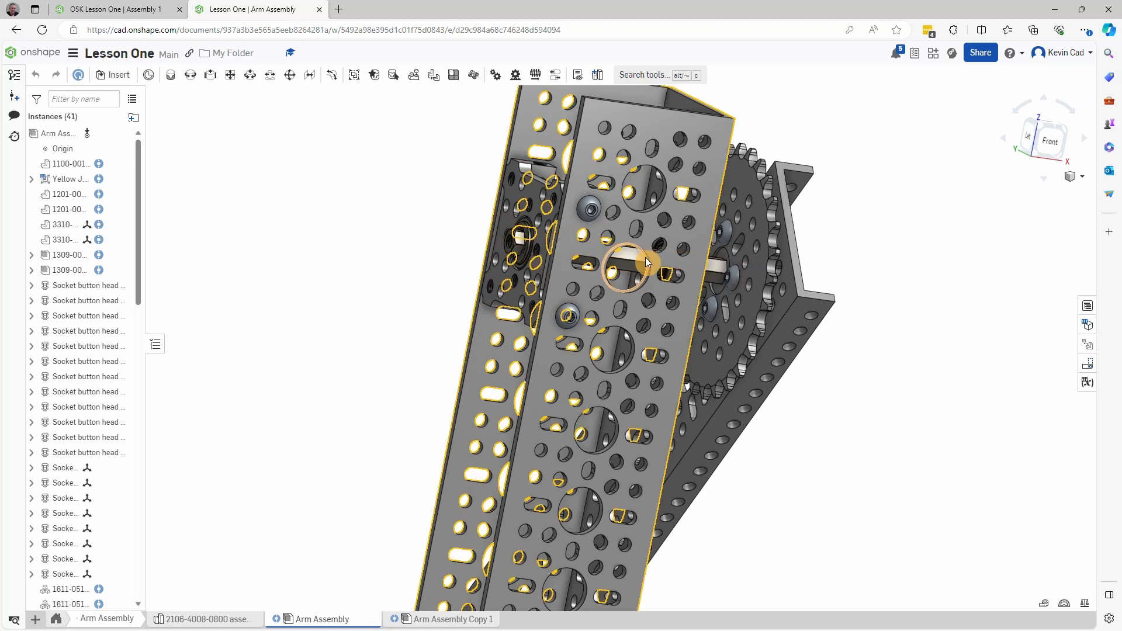
{"action": "right_click_drag", "start_coordinate": [645, 257], "coordinate": [723, 429]}
{"action": "right_click_drag", "start_coordinate": [757, 276], "coordinate": [766, 414]}
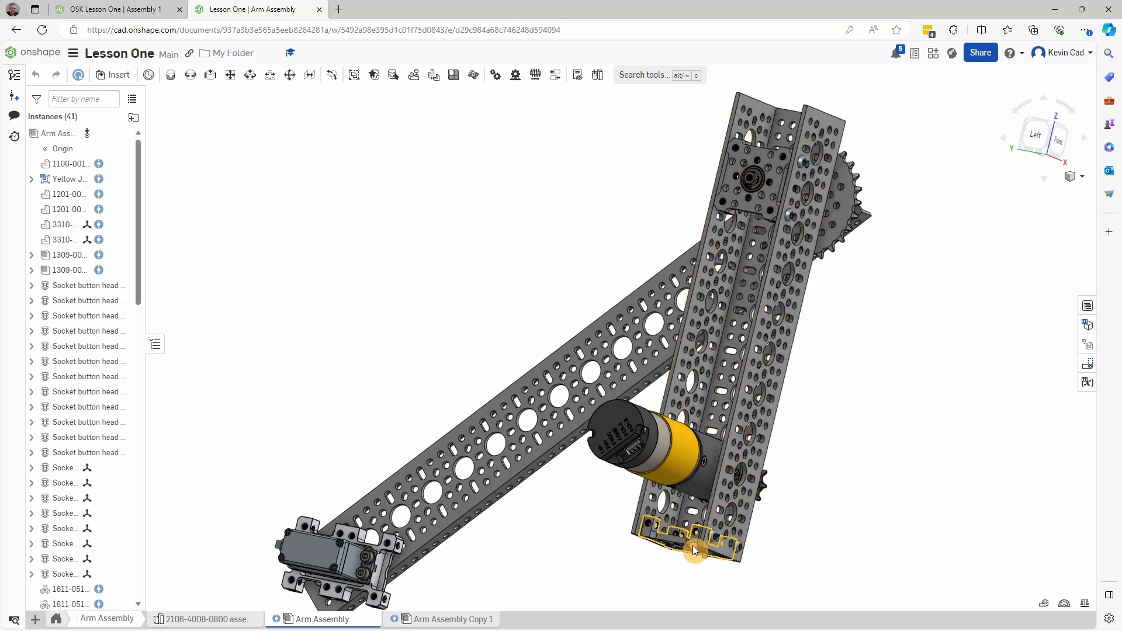
{"action": "right_click_drag", "start_coordinate": [756, 427], "coordinate": [712, 336]}
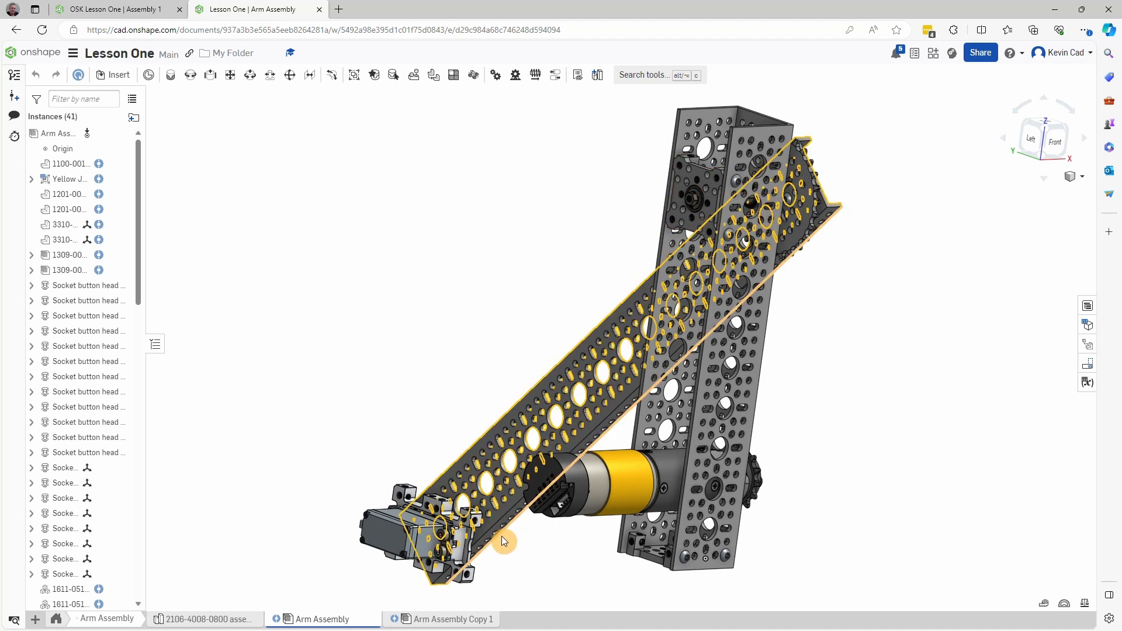
Step: Return to the OSK Lesson One document and rename the new empty assembly as Arm Assembly
{"action": "left_click", "coordinate": [126, 9]}
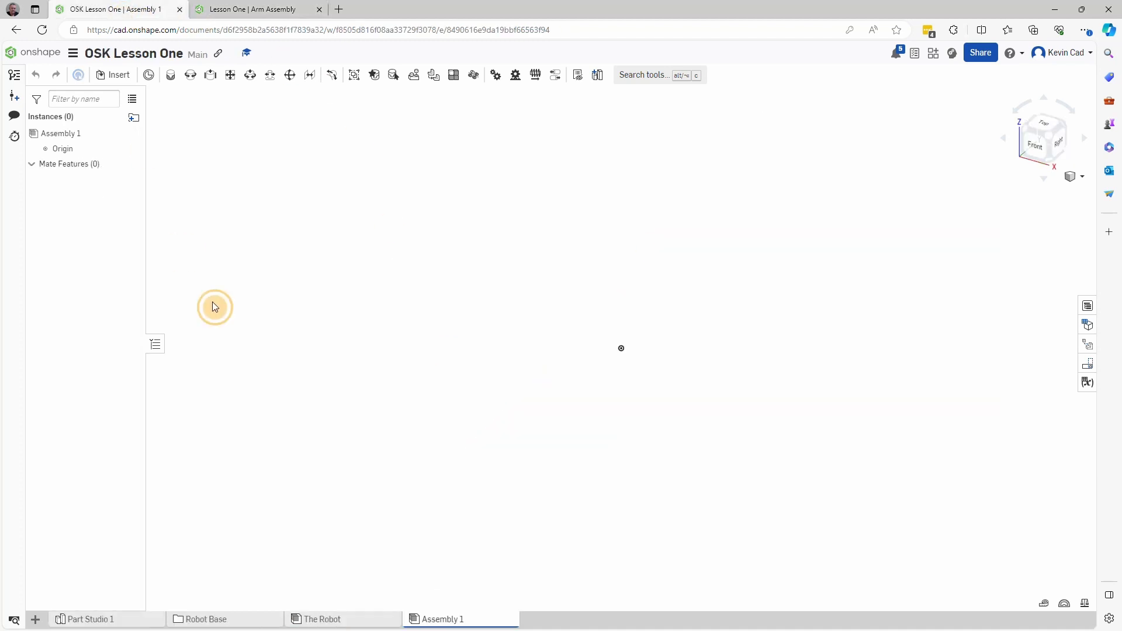
{"action": "right_click", "coordinate": [437, 621]}
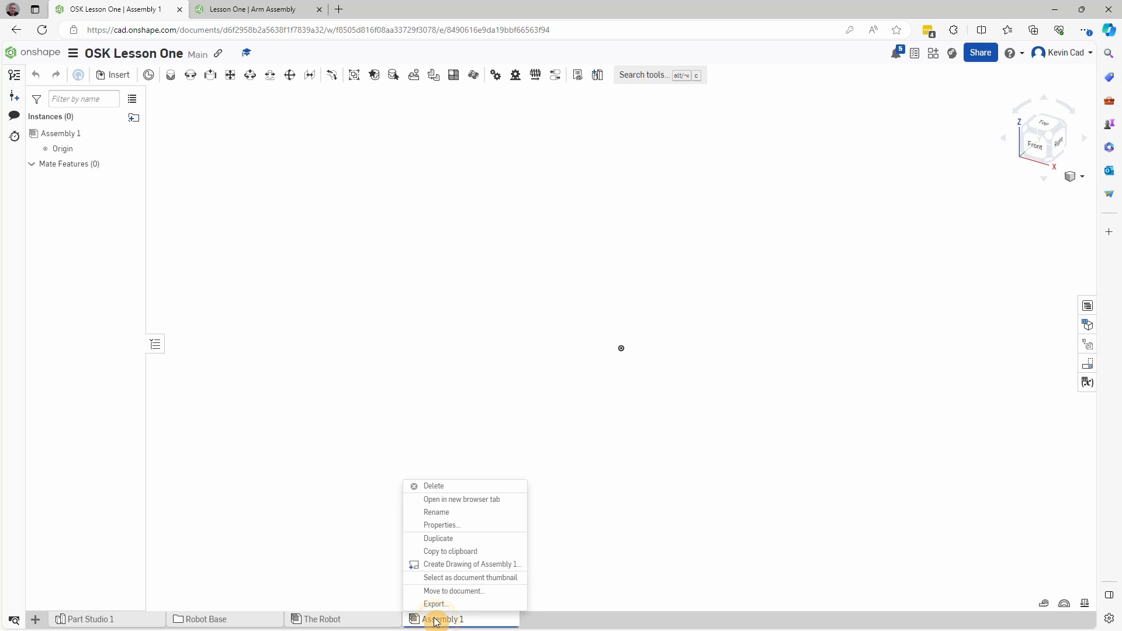
{"action": "left_click", "coordinate": [464, 513]}
{"action": "type", "text": "Arm Assembly"}
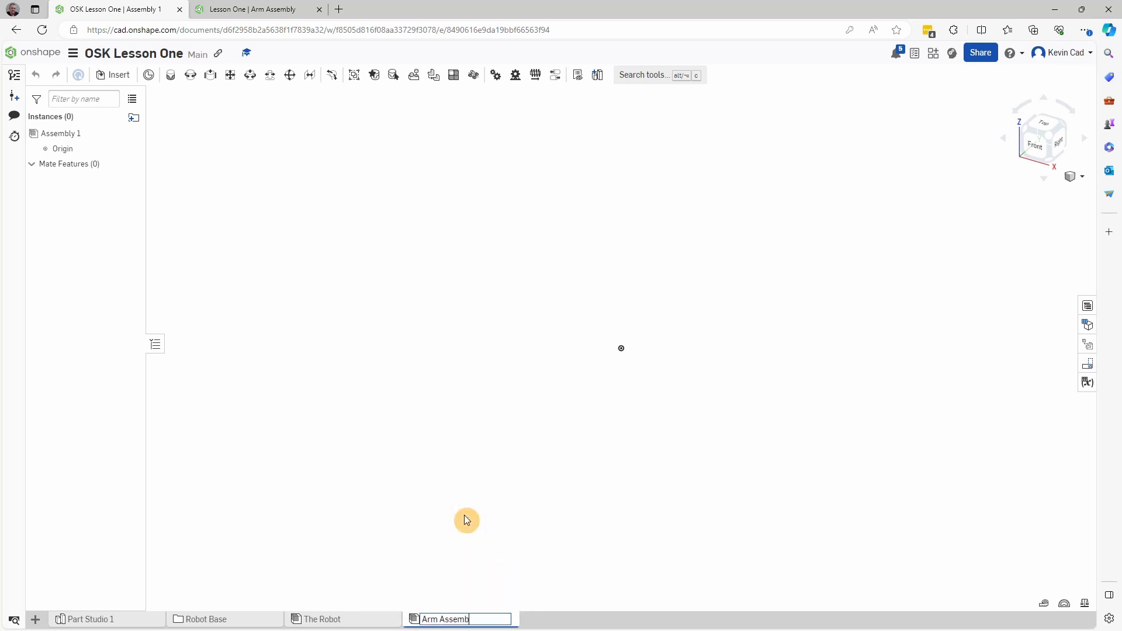
{"action": "key", "text": "Return"}
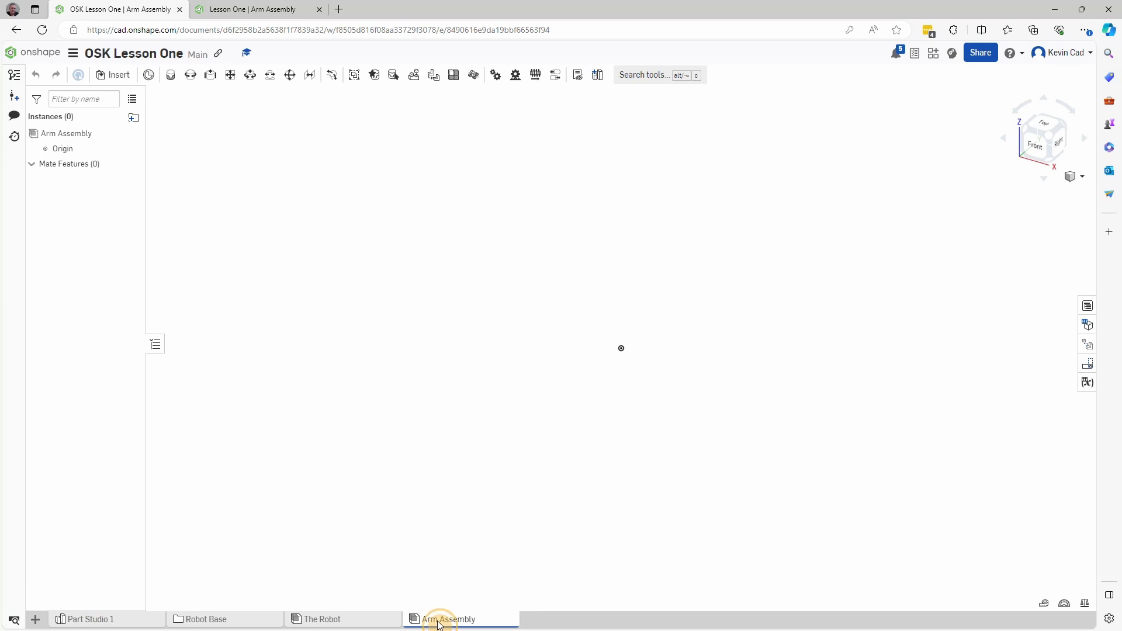
{"action": "left_click", "coordinate": [117, 75]}
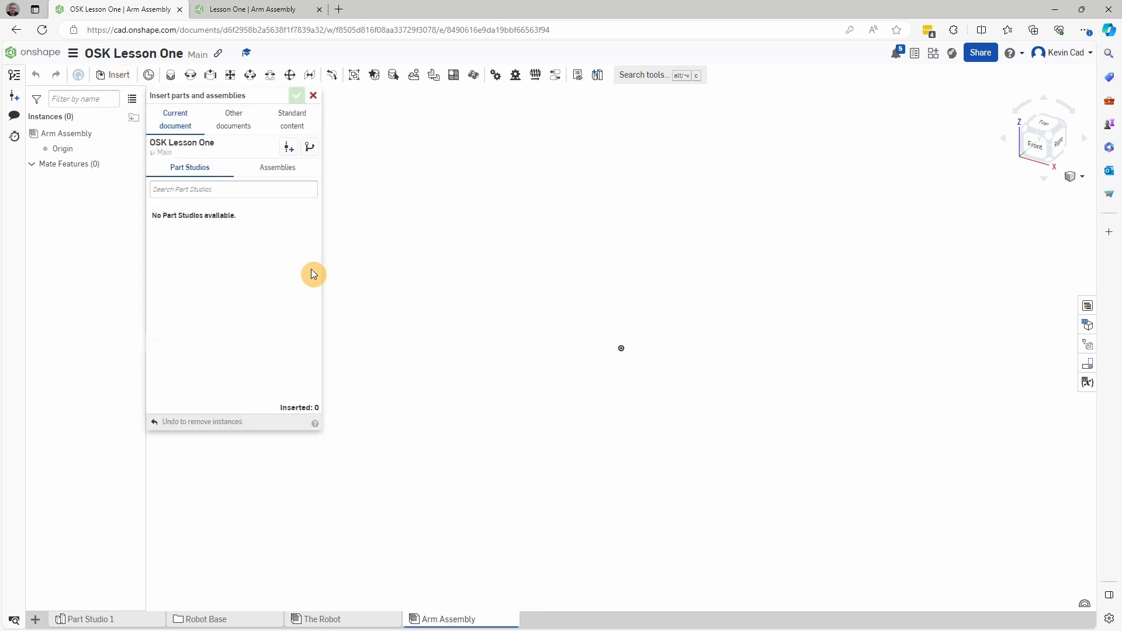
{"action": "left_click", "coordinate": [243, 125]}
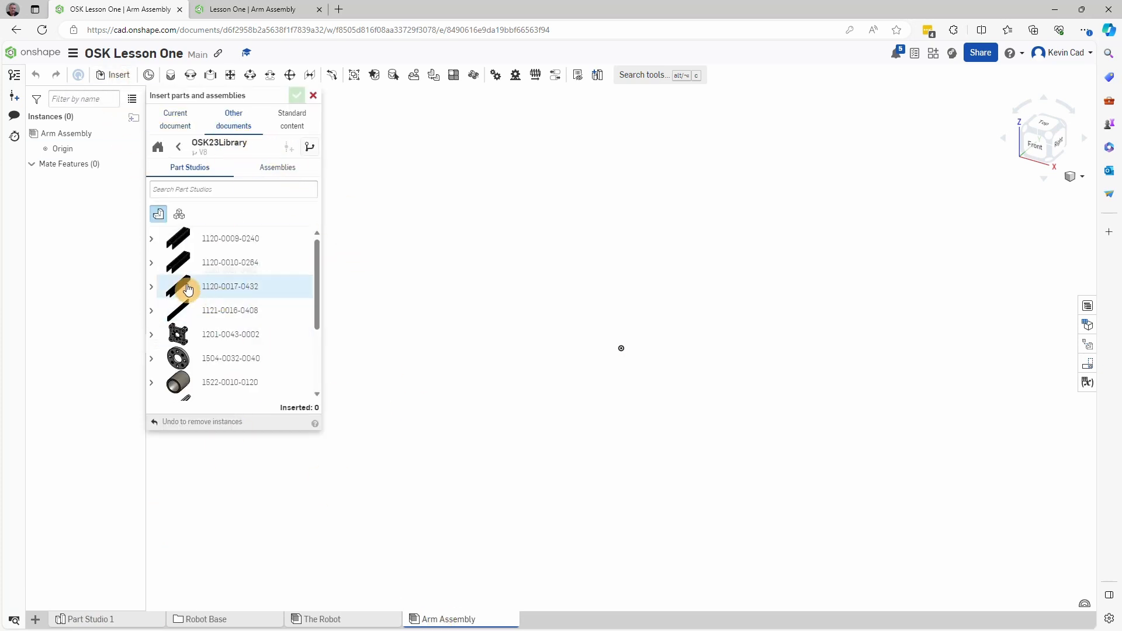
{"action": "left_click", "coordinate": [232, 268]}
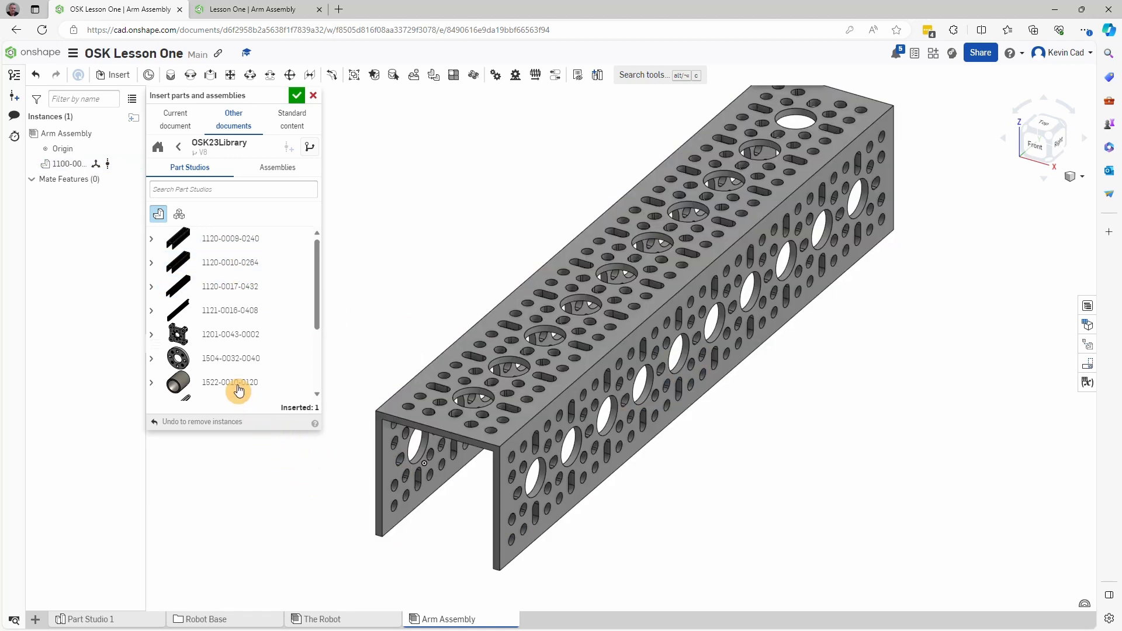
{"action": "left_click", "coordinate": [222, 333]}
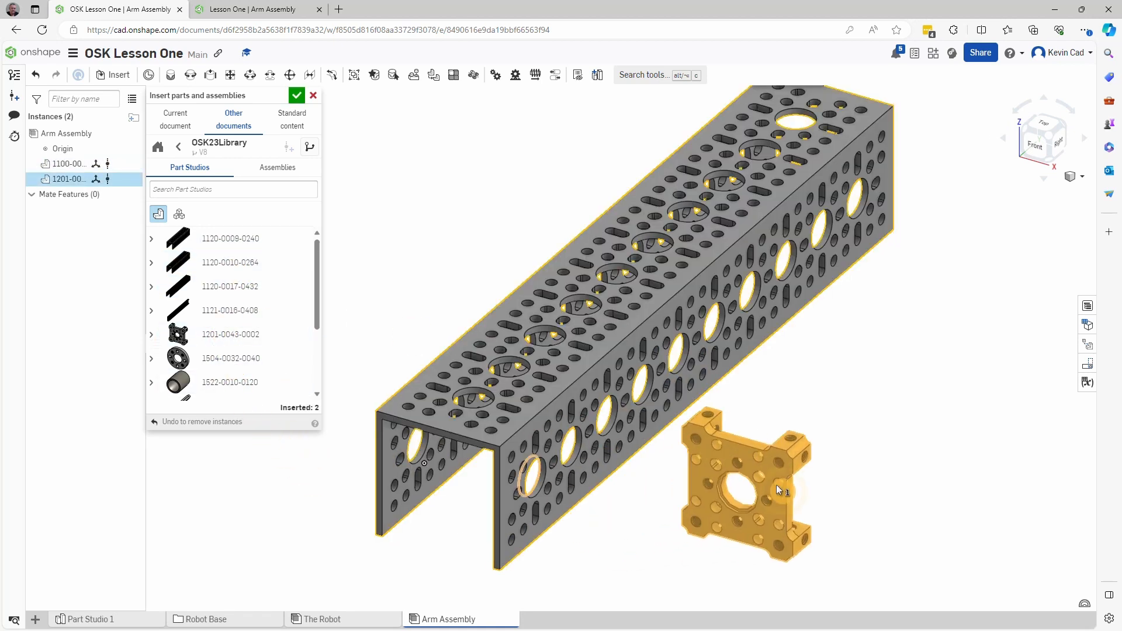
{"action": "left_click", "coordinate": [209, 335]}
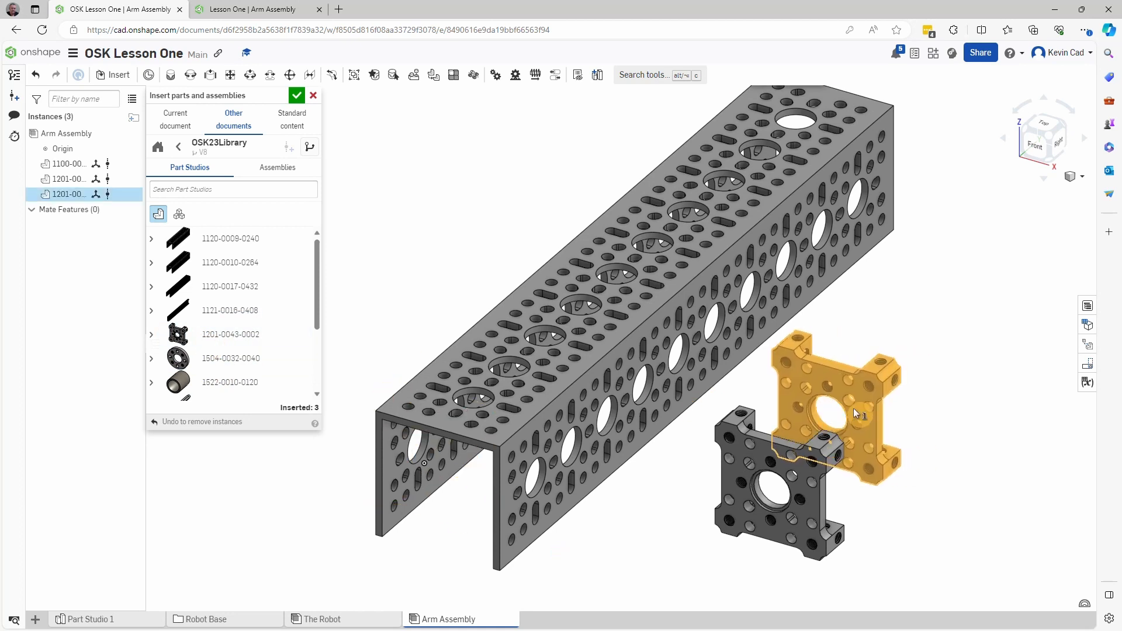
{"action": "left_click", "coordinate": [909, 412]}
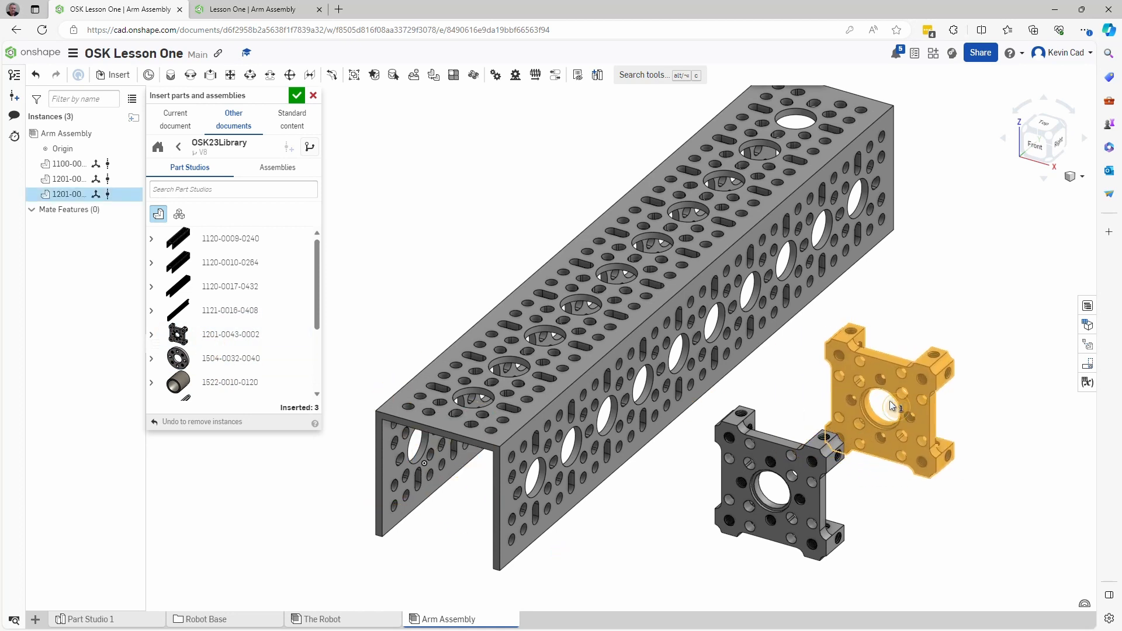
{"action": "left_click", "coordinate": [299, 97]}
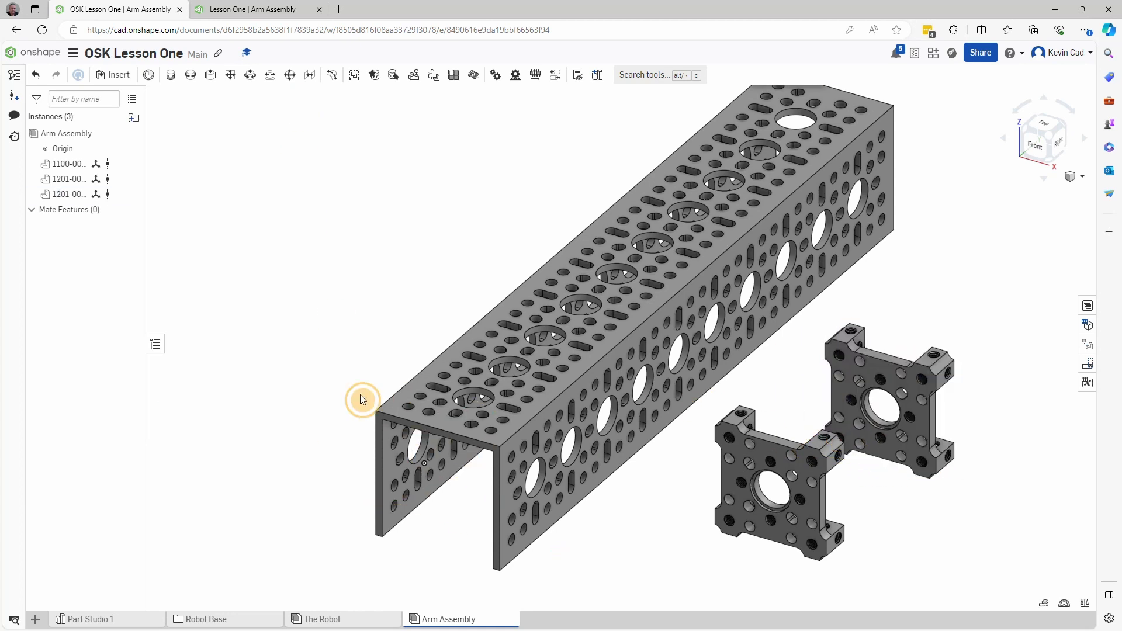
Step: Check in the Lesson One reference Arm Assembly where the two mounts and their screws sit at the upright channel's ends
{"action": "left_click", "coordinate": [250, 13]}
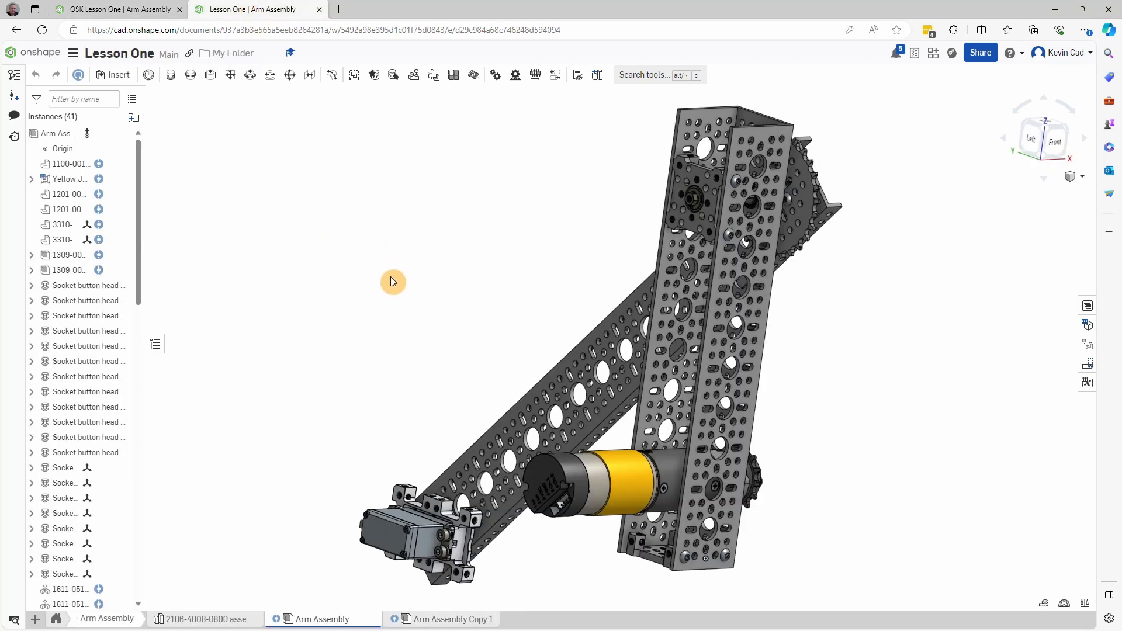
{"action": "scroll", "coordinate": [392, 282], "scroll_direction": "down", "scroll_amount": 5}
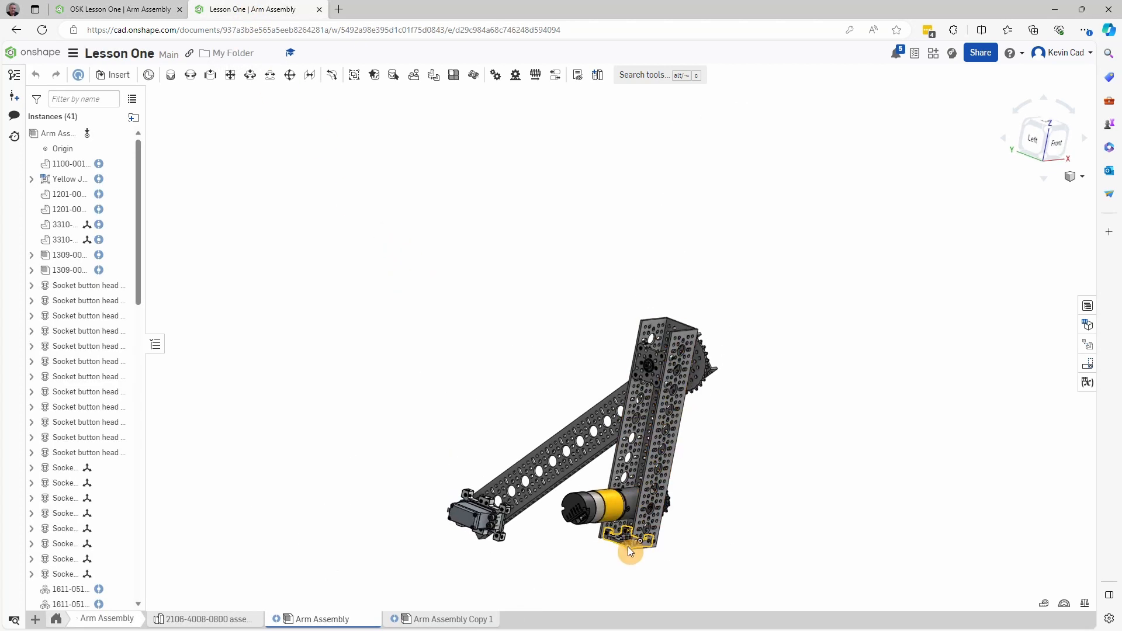
{"action": "scroll", "coordinate": [629, 550], "scroll_direction": "up", "scroll_amount": 8}
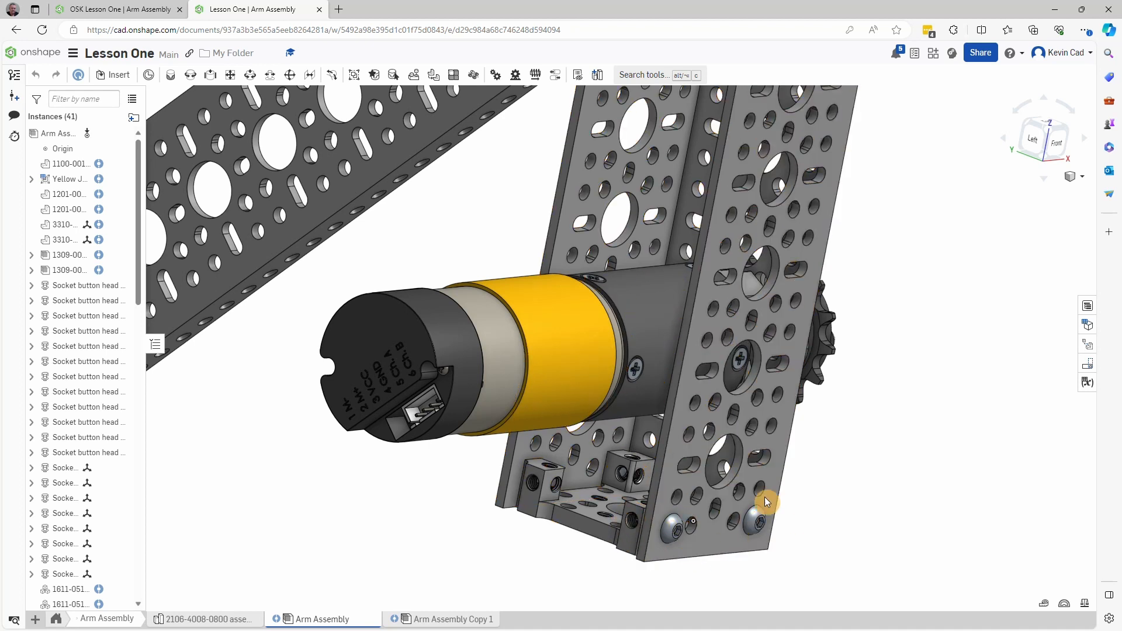
{"action": "scroll", "coordinate": [764, 497], "scroll_direction": "down", "scroll_amount": 6}
{"action": "scroll", "coordinate": [734, 289], "scroll_direction": "up", "scroll_amount": 8}
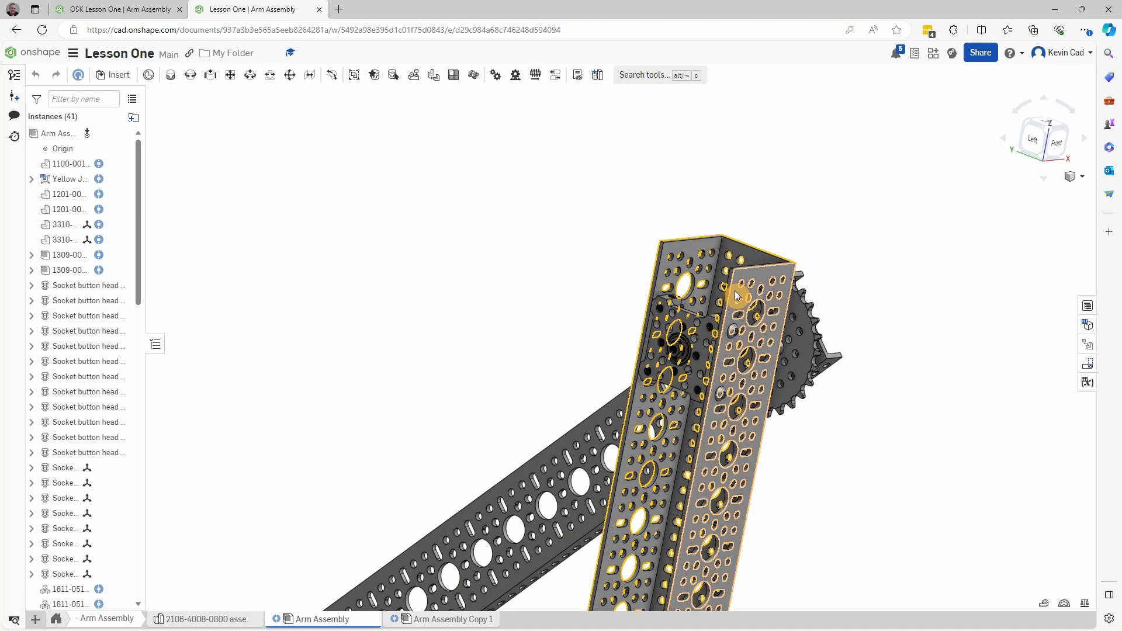
{"action": "scroll", "coordinate": [735, 290], "scroll_direction": "up", "scroll_amount": 4}
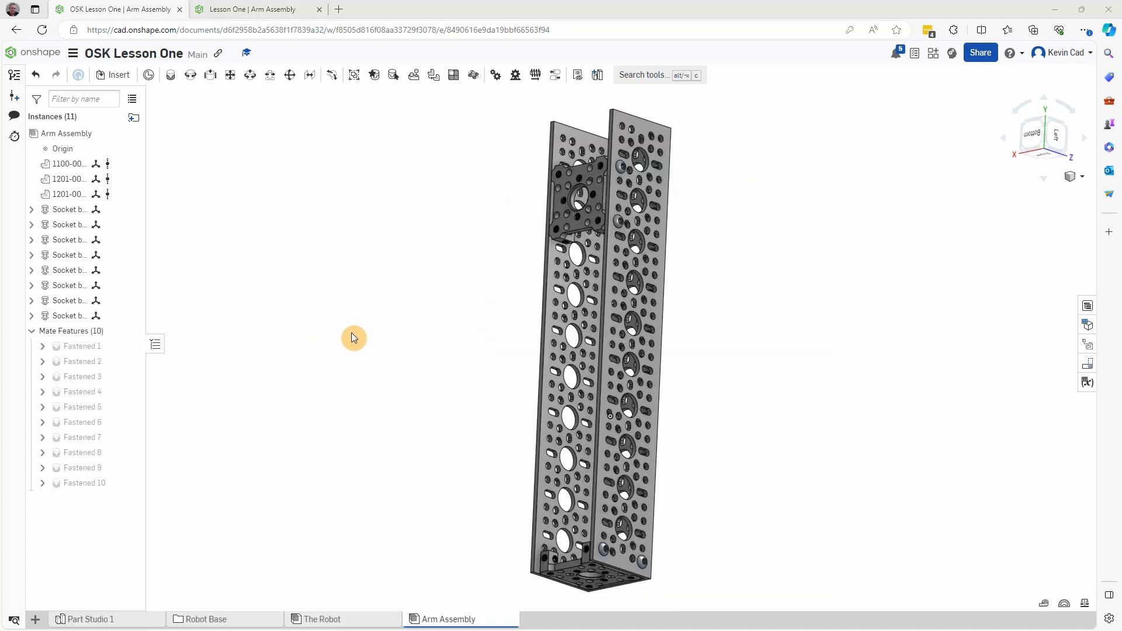
Step: Review the assembled channel and mounts, and compare them with the reference Arm Assembly to examine how the motor fits inside the channel
{"action": "right_click_drag", "start_coordinate": [352, 332], "coordinate": [418, 302]}
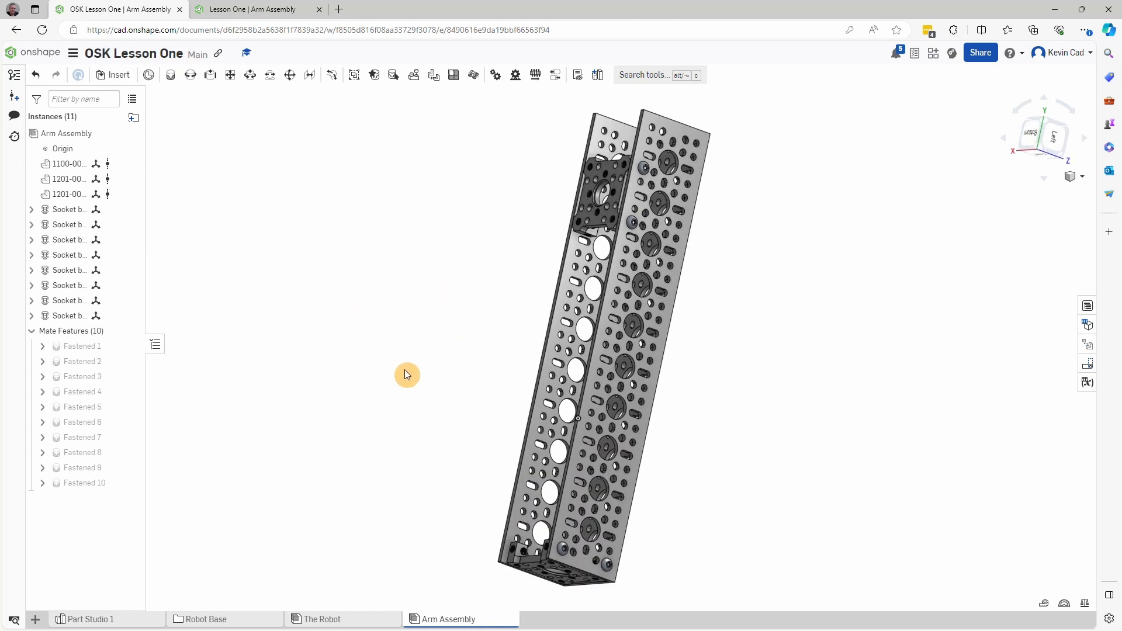
{"action": "right_click_drag", "start_coordinate": [443, 326], "coordinate": [436, 393]}
{"action": "left_click", "coordinate": [256, 9]}
{"action": "scroll", "coordinate": [403, 408], "scroll_direction": "up", "scroll_amount": 2}
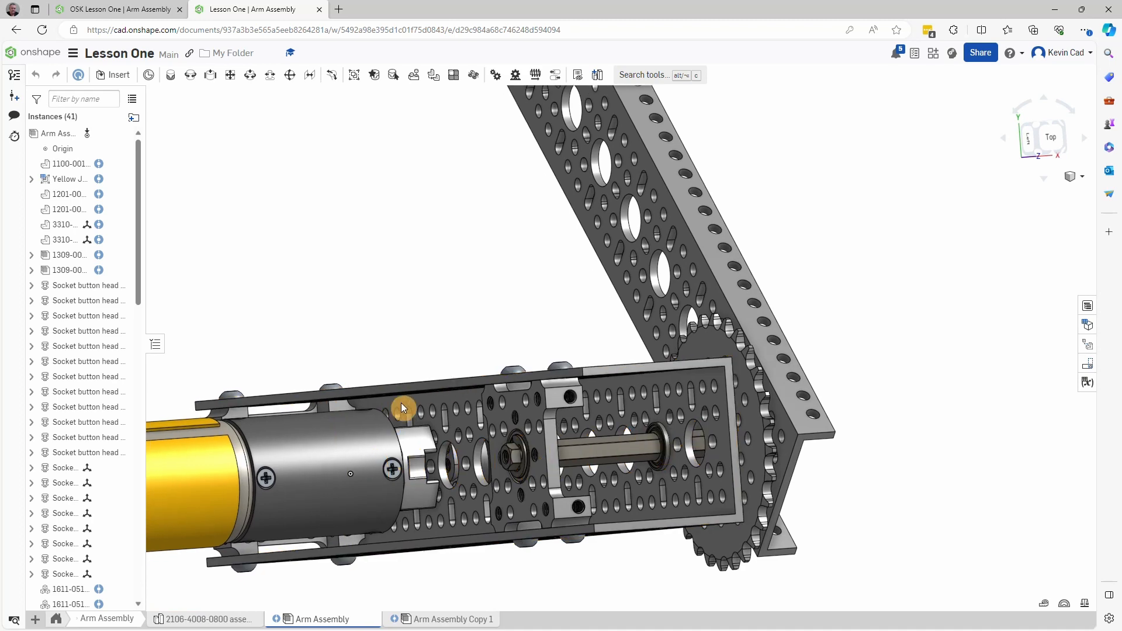
{"action": "middle_click_drag", "start_coordinate": [401, 407], "coordinate": [546, 384]}
{"action": "mouse_move", "coordinate": [522, 377]}
{"action": "right_mouse_down"}
{"action": "mouse_move", "coordinate": [576, 373]}
{"action": "mouse_move", "coordinate": [493, 368]}
{"action": "mouse_move", "coordinate": [478, 348]}
{"action": "mouse_move", "coordinate": [487, 364]}
{"action": "mouse_move", "coordinate": [525, 368]}
{"action": "mouse_move", "coordinate": [525, 335]}
{"action": "mouse_move", "coordinate": [528, 367]}
{"action": "mouse_move", "coordinate": [515, 297]}
{"action": "mouse_move", "coordinate": [545, 277]}
{"action": "mouse_move", "coordinate": [534, 310]}
{"action": "mouse_move", "coordinate": [572, 330]}
{"action": "mouse_move", "coordinate": [537, 388]}
{"action": "right_mouse_up"}
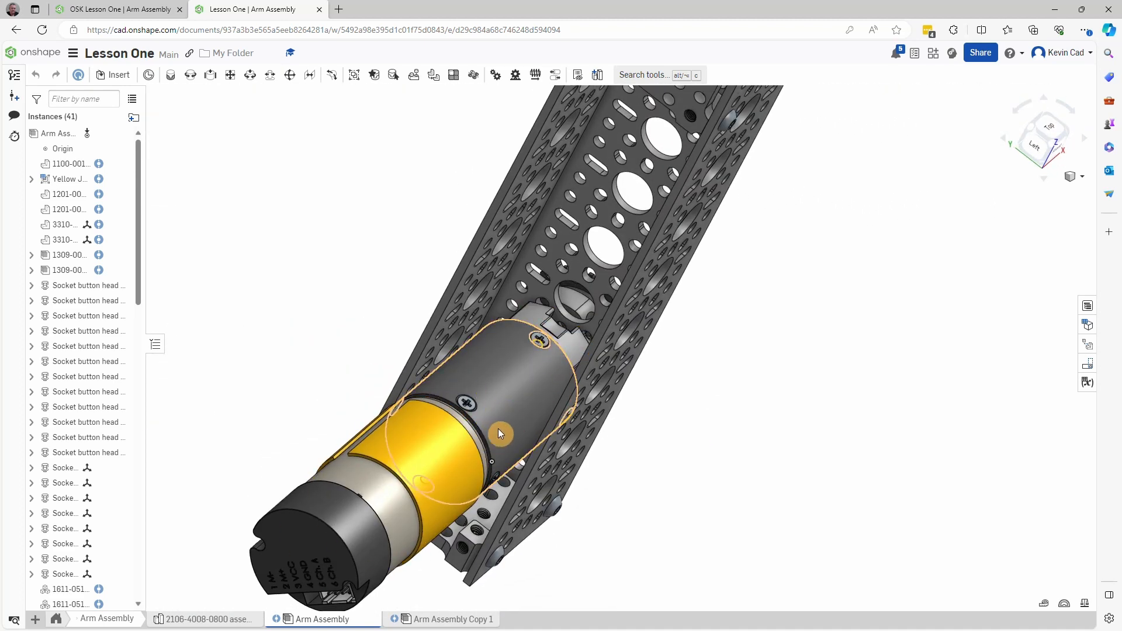
Step: Examine how the motor sits in the reference channel, and return to the OSK Lesson One Arm Assembly to view the matching channel end
{"action": "right_click_drag", "start_coordinate": [498, 429], "coordinate": [493, 367]}
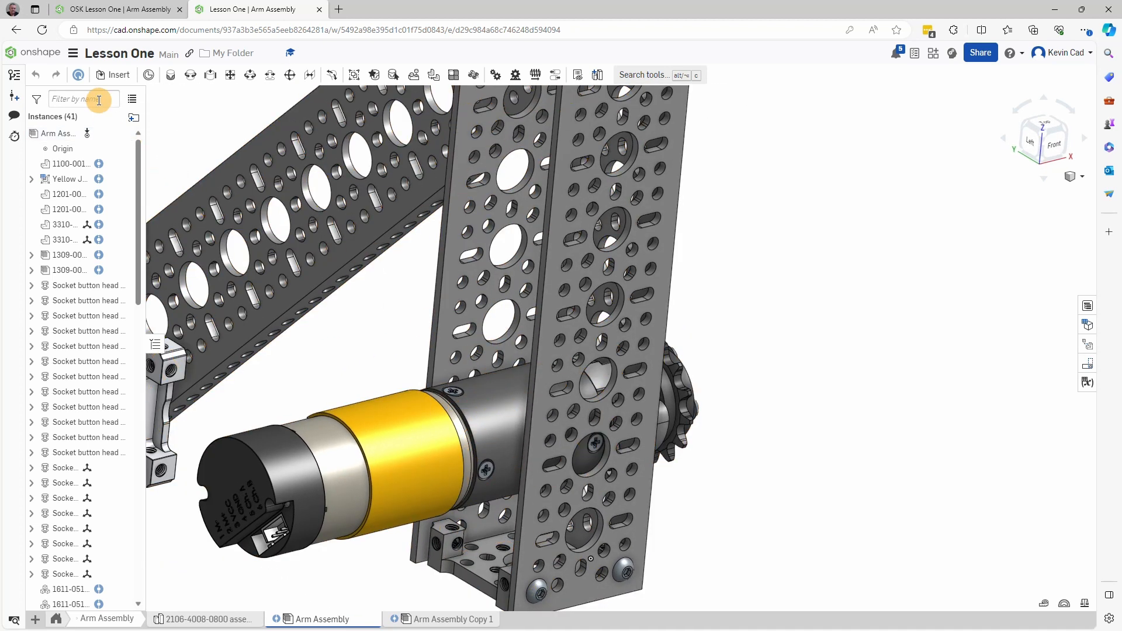
{"action": "left_click", "coordinate": [103, 14]}
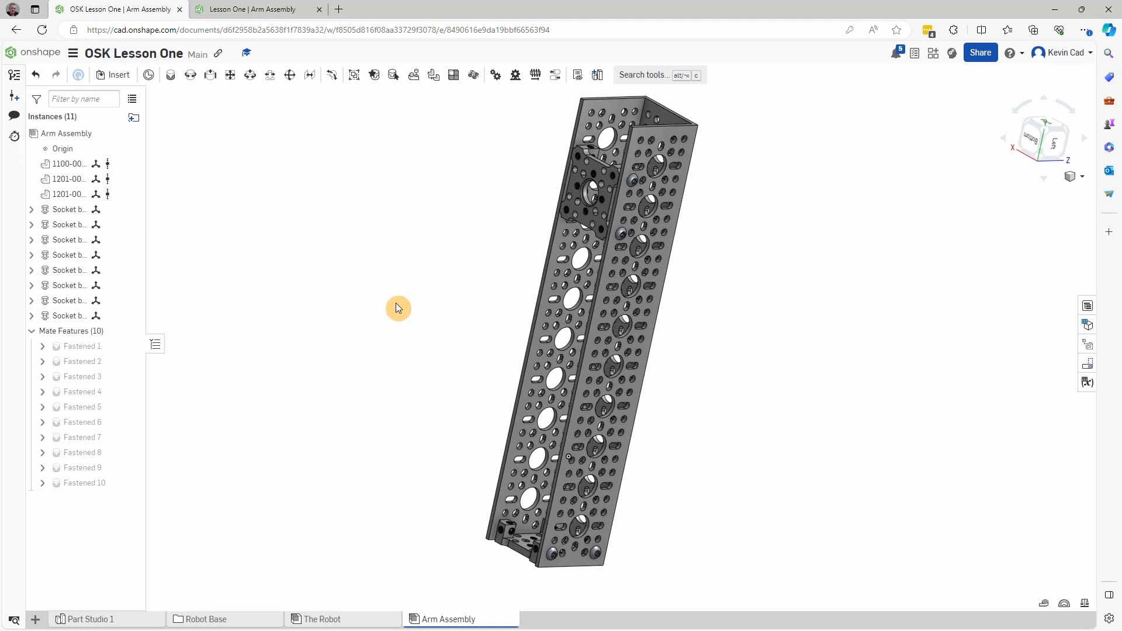
{"action": "right_click_drag", "start_coordinate": [412, 324], "coordinate": [473, 346]}
{"action": "right_click_drag", "start_coordinate": [561, 475], "coordinate": [508, 465]}
Step: Insert a Yellow Jacket Motor with a 188:1 gear ratio from the OSK23Library assemblies, placing it loose beside the channel's lower end
{"action": "left_click", "coordinate": [133, 118]}
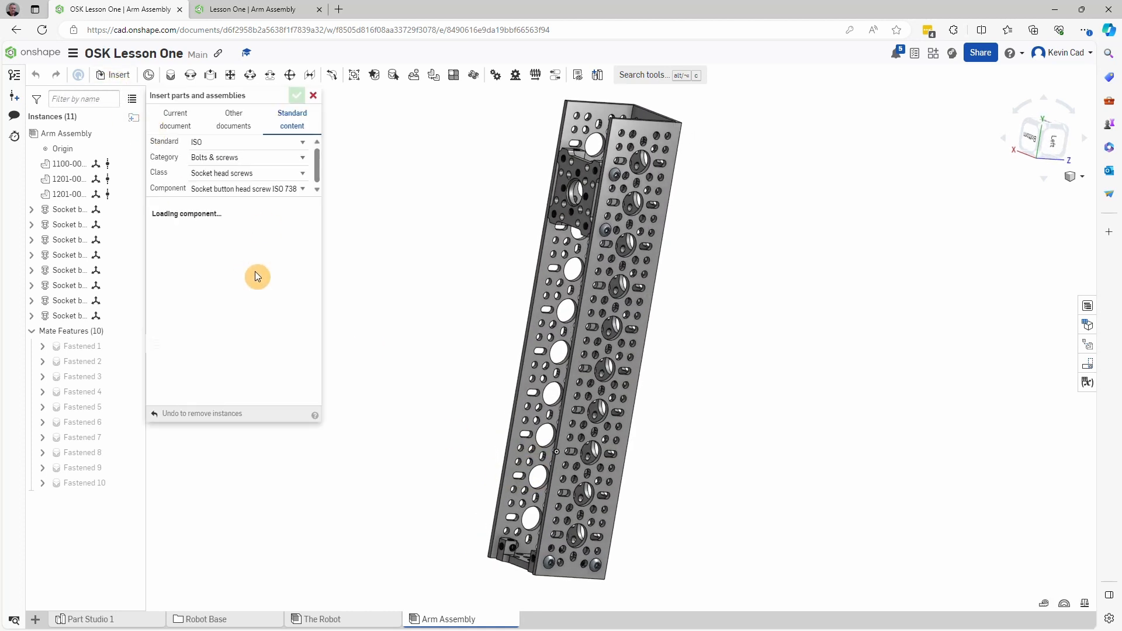
{"action": "left_click", "coordinate": [240, 123]}
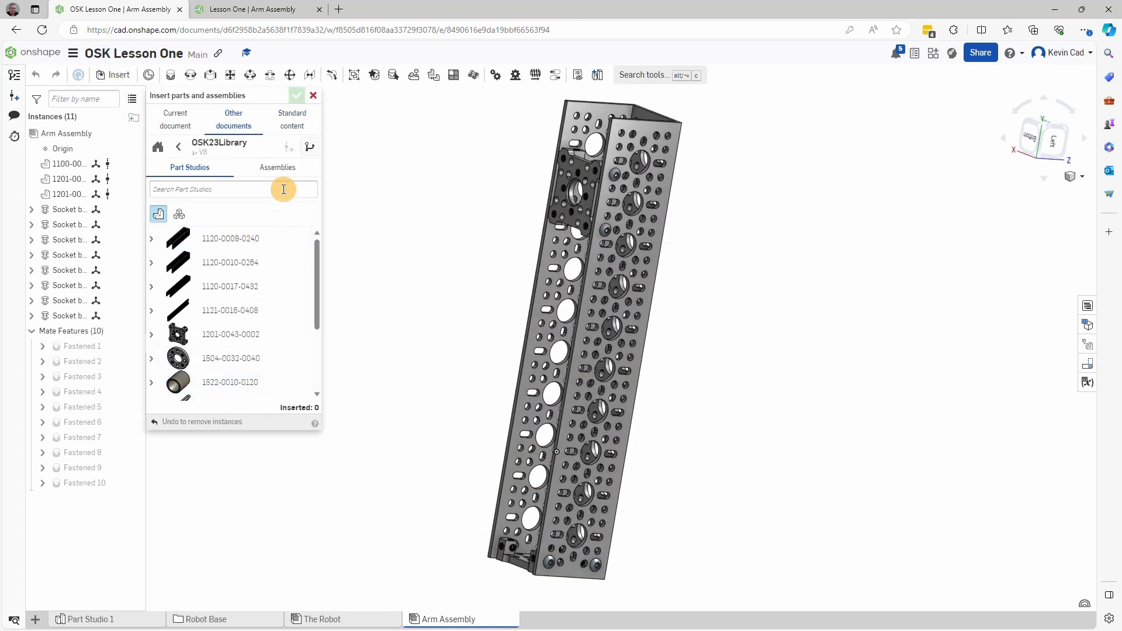
{"action": "left_click", "coordinate": [275, 169]}
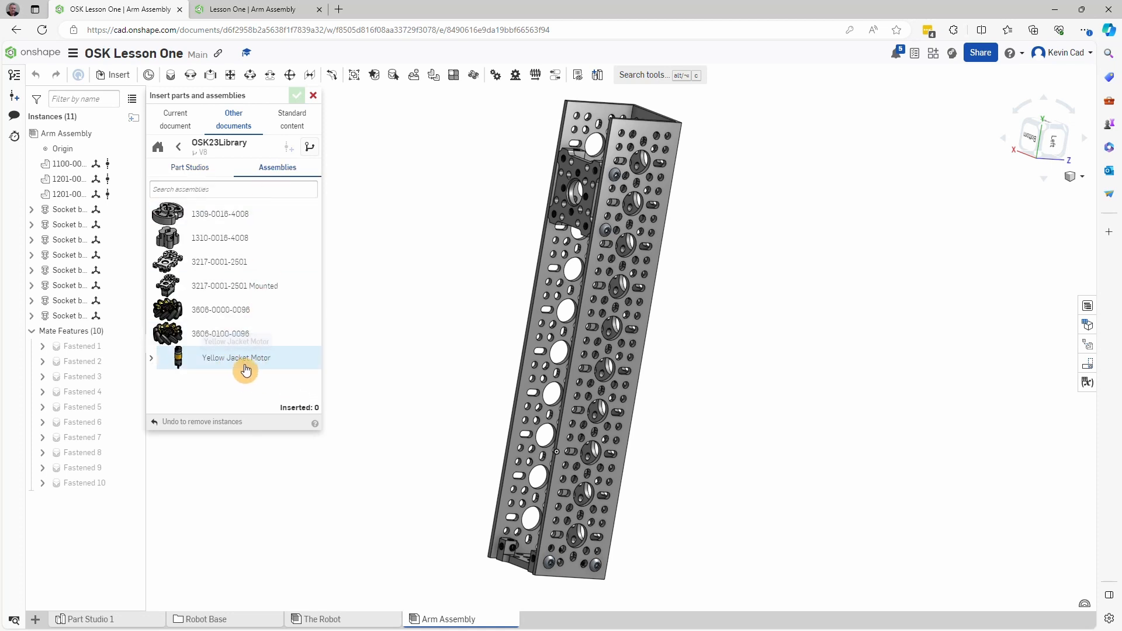
{"action": "left_click", "coordinate": [152, 360]}
{"action": "left_click", "coordinate": [279, 382]}
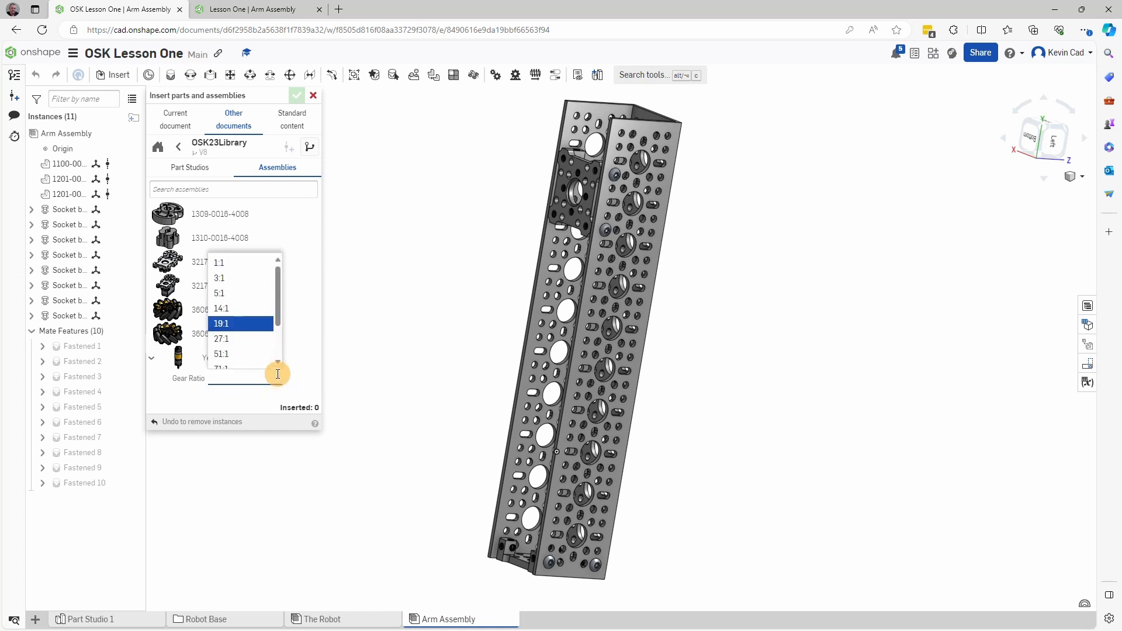
{"action": "left_click_drag", "start_coordinate": [276, 311], "coordinate": [277, 349]}
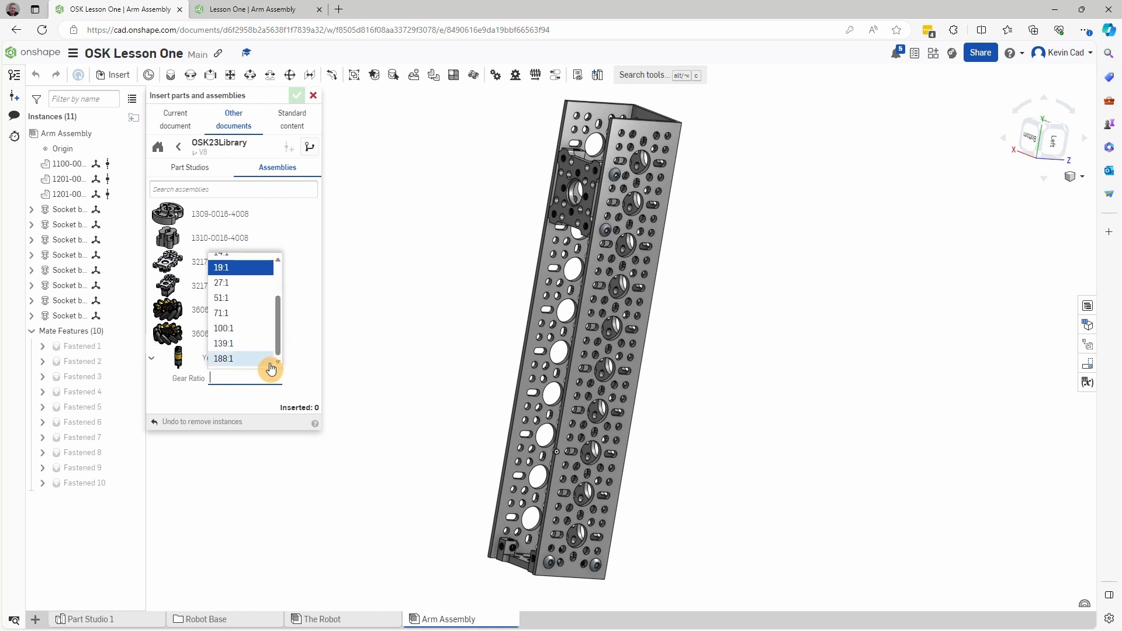
{"action": "left_click", "coordinate": [221, 360]}
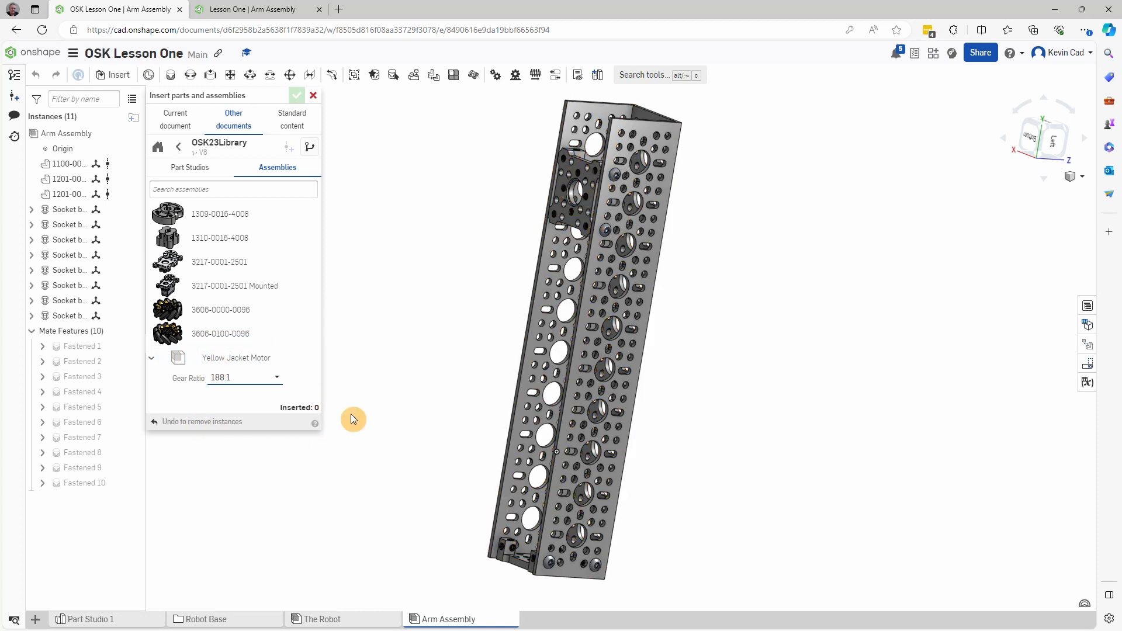
{"action": "left_click", "coordinate": [239, 367]}
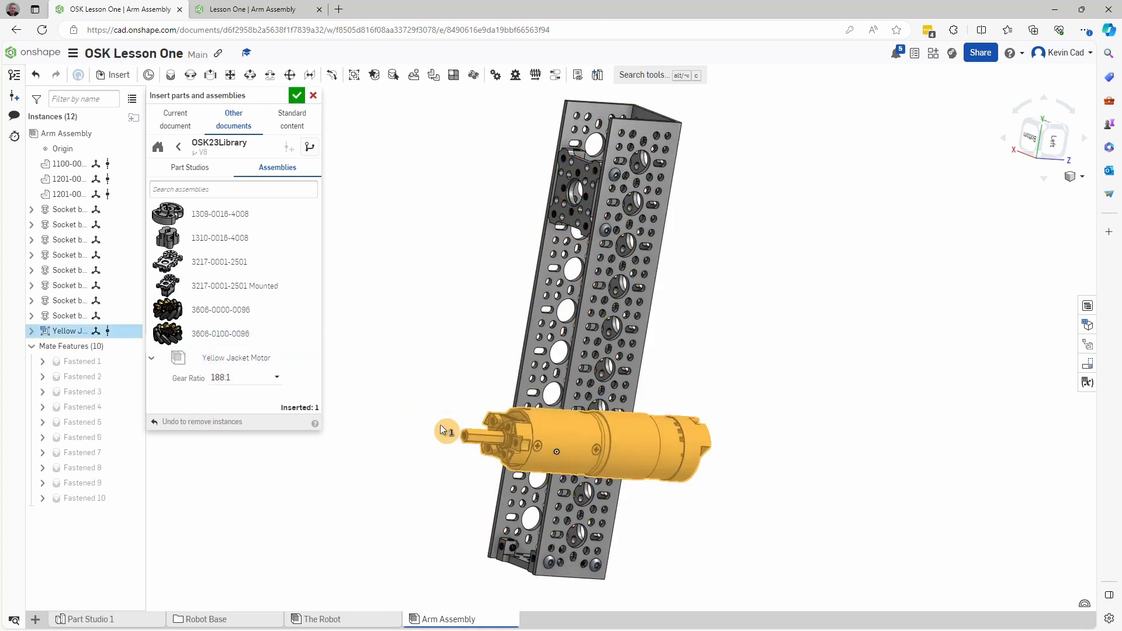
{"action": "left_click", "coordinate": [349, 503]}
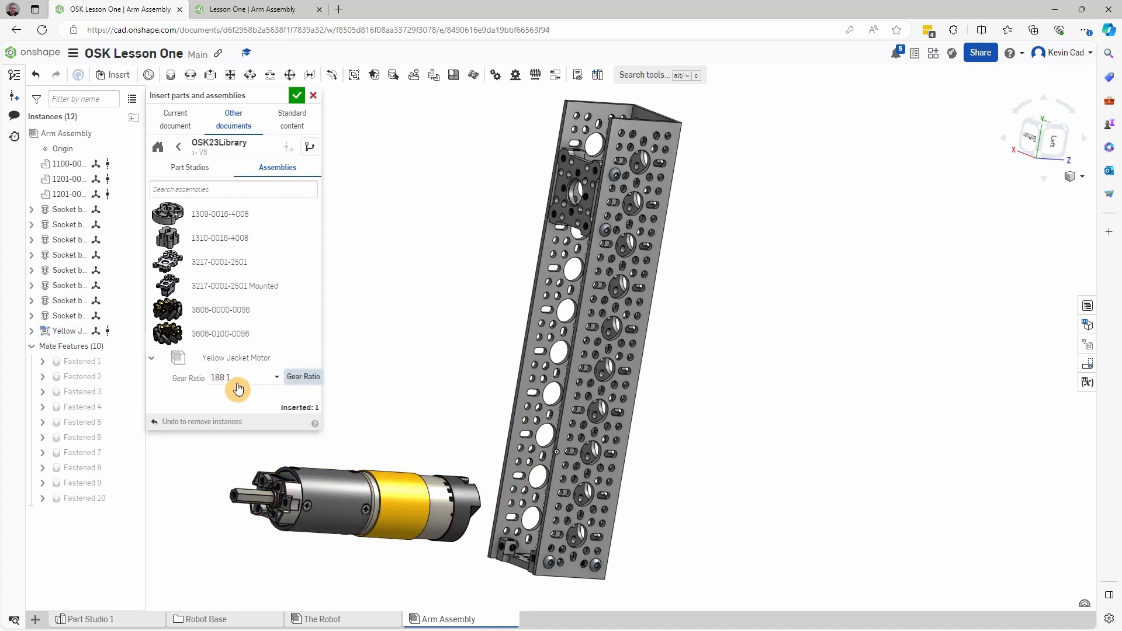
{"action": "left_click", "coordinate": [314, 95]}
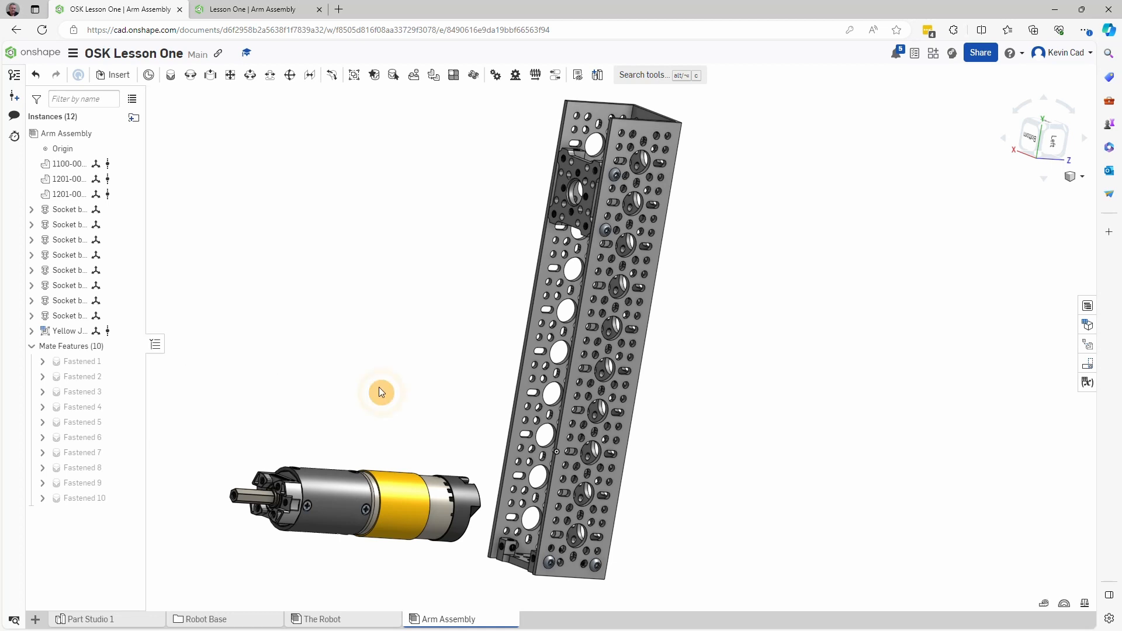
Step: Change the inserted Yellow Jacket Motor's gear ratio configuration to 3:1
{"action": "right_click", "coordinate": [74, 331]}
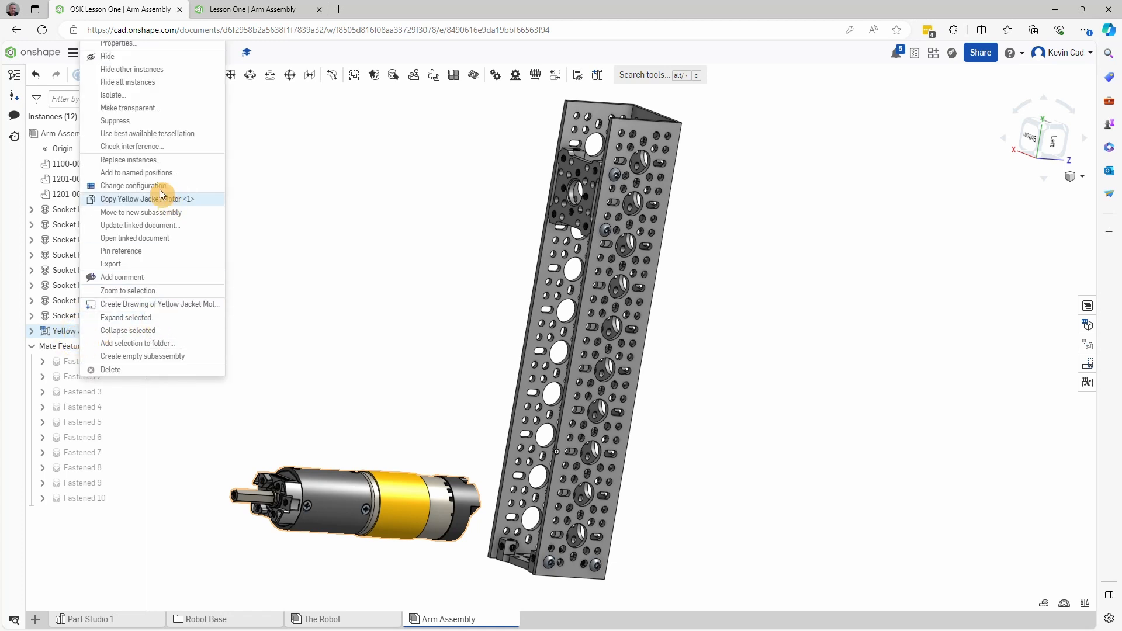
{"action": "left_click", "coordinate": [114, 186]}
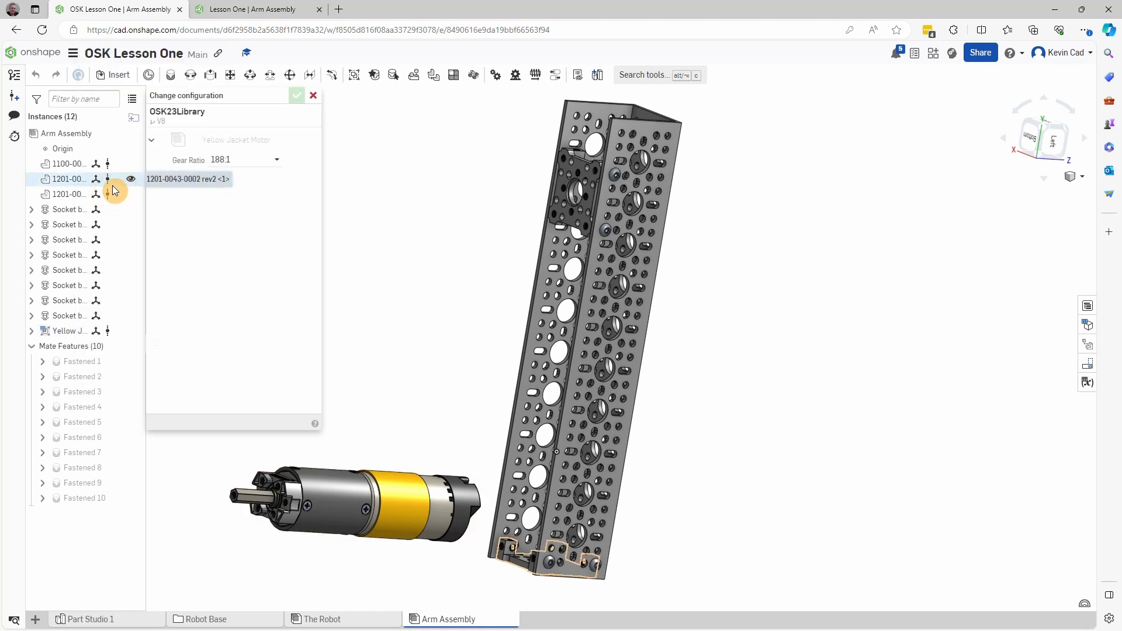
{"action": "left_click", "coordinate": [277, 165]}
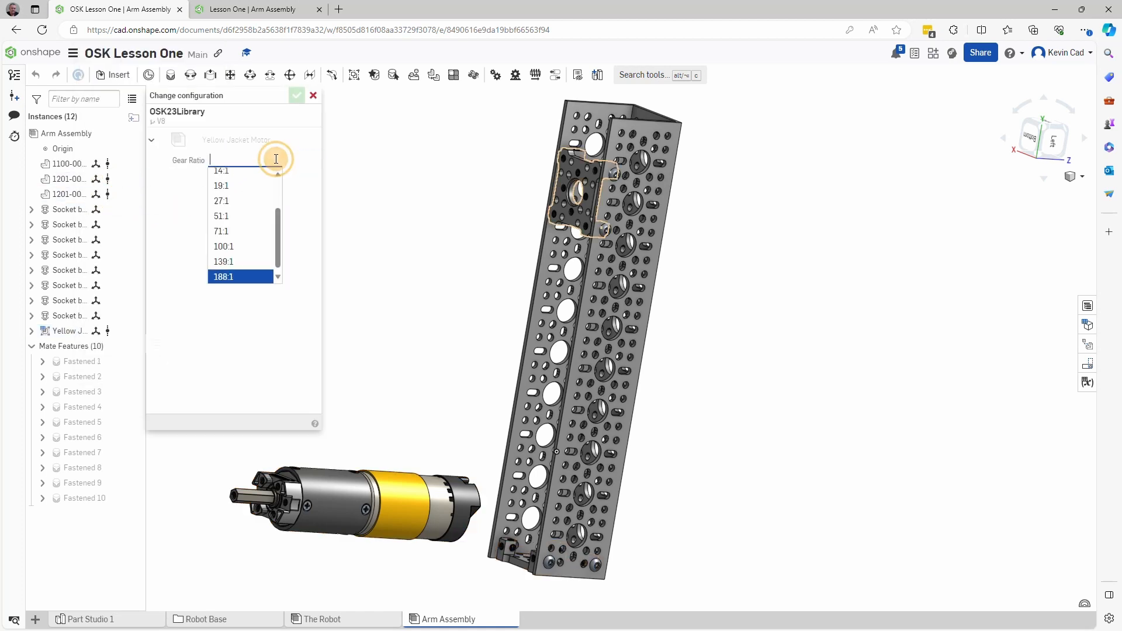
{"action": "left_click_drag", "start_coordinate": [283, 233], "coordinate": [281, 182]}
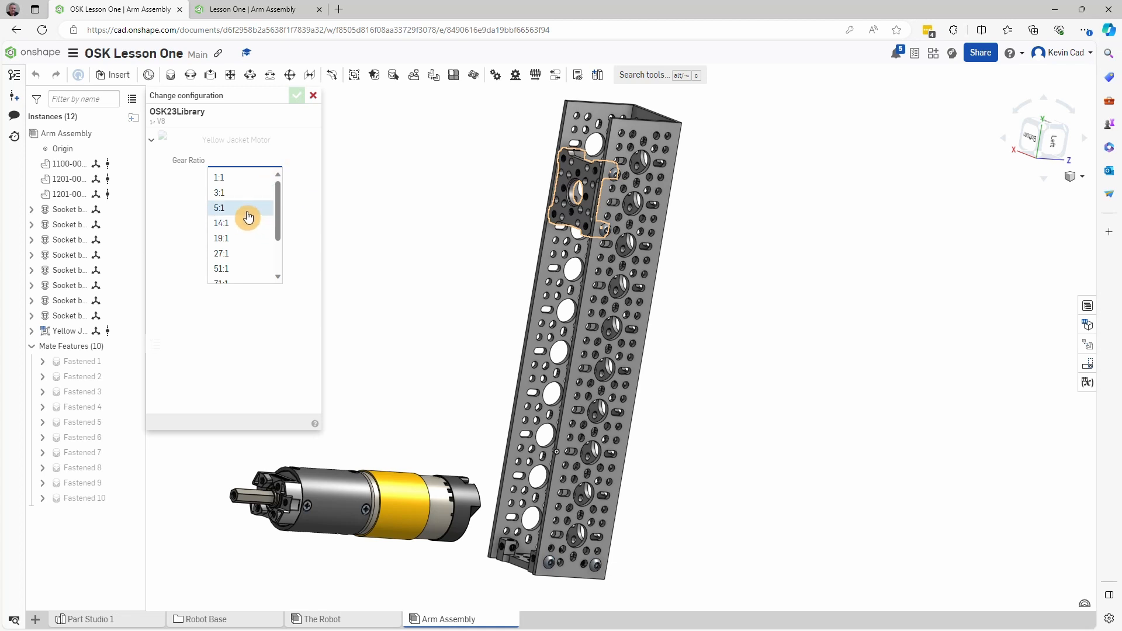
{"action": "left_click", "coordinate": [229, 194]}
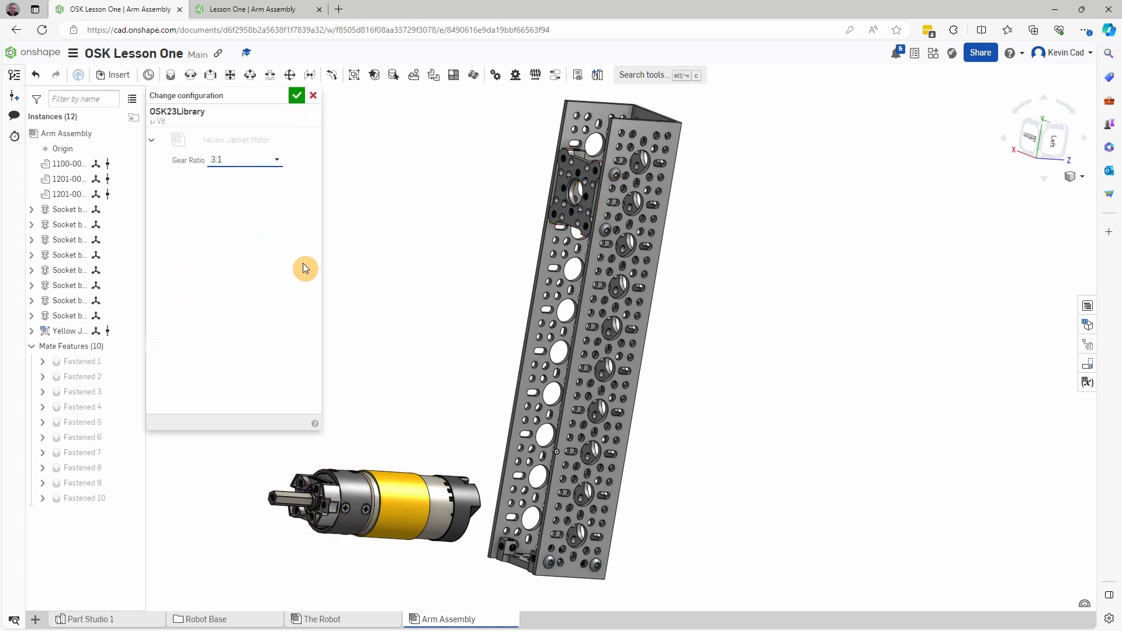
Step: Set the Yellow Jacket Motor's gear ratio back to 188:1 and accept the configuration
{"action": "left_click", "coordinate": [276, 165]}
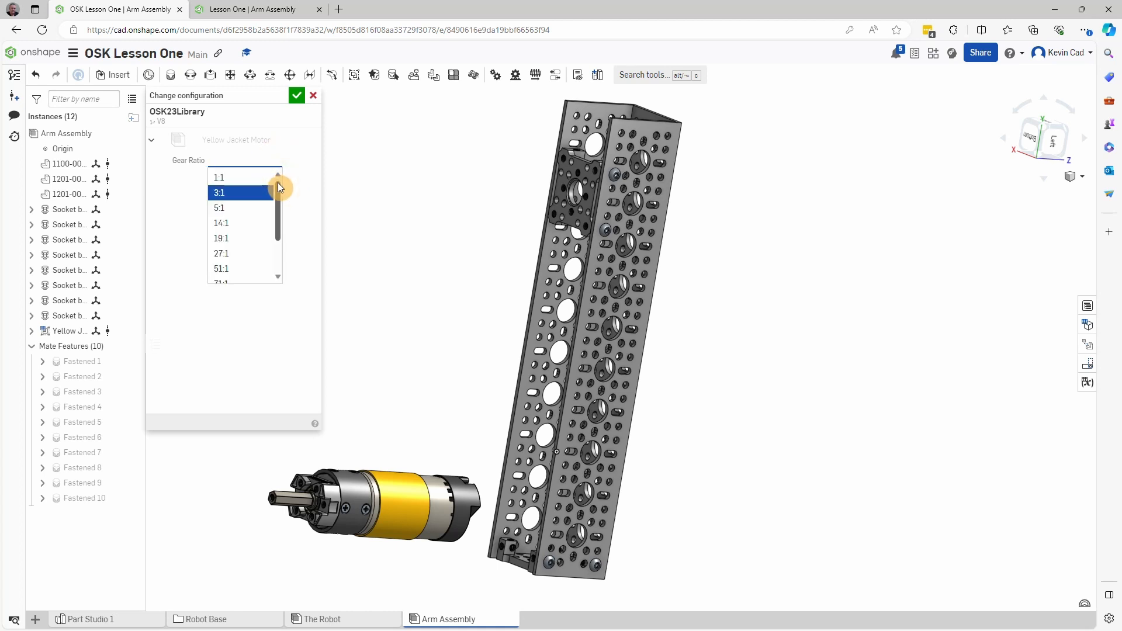
{"action": "left_click_drag", "start_coordinate": [281, 183], "coordinate": [279, 215]}
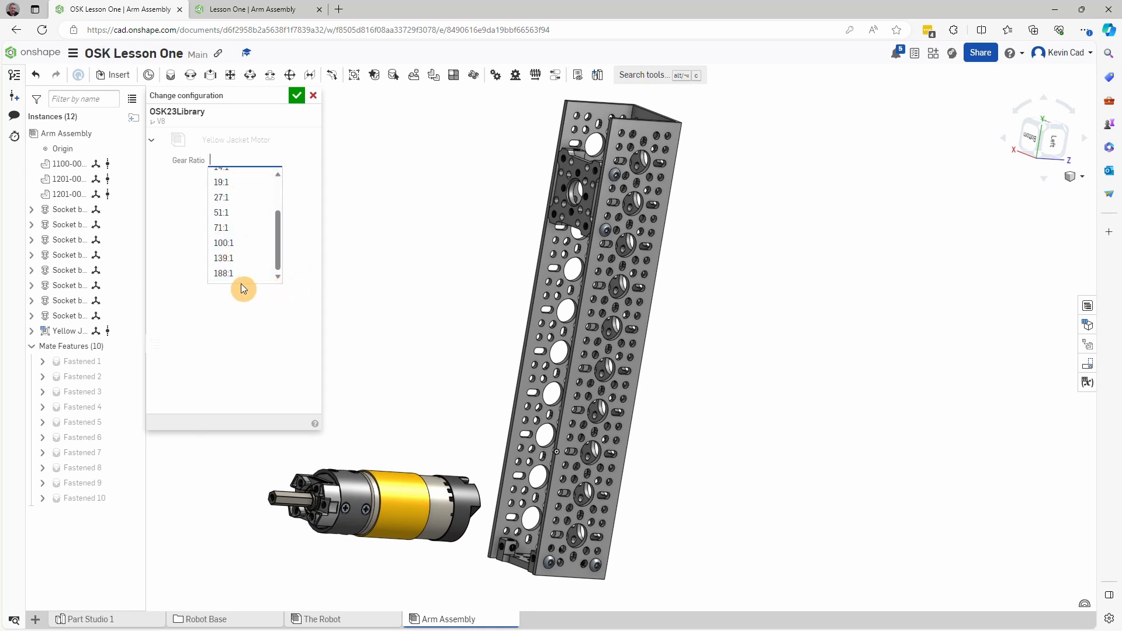
{"action": "left_click", "coordinate": [226, 275]}
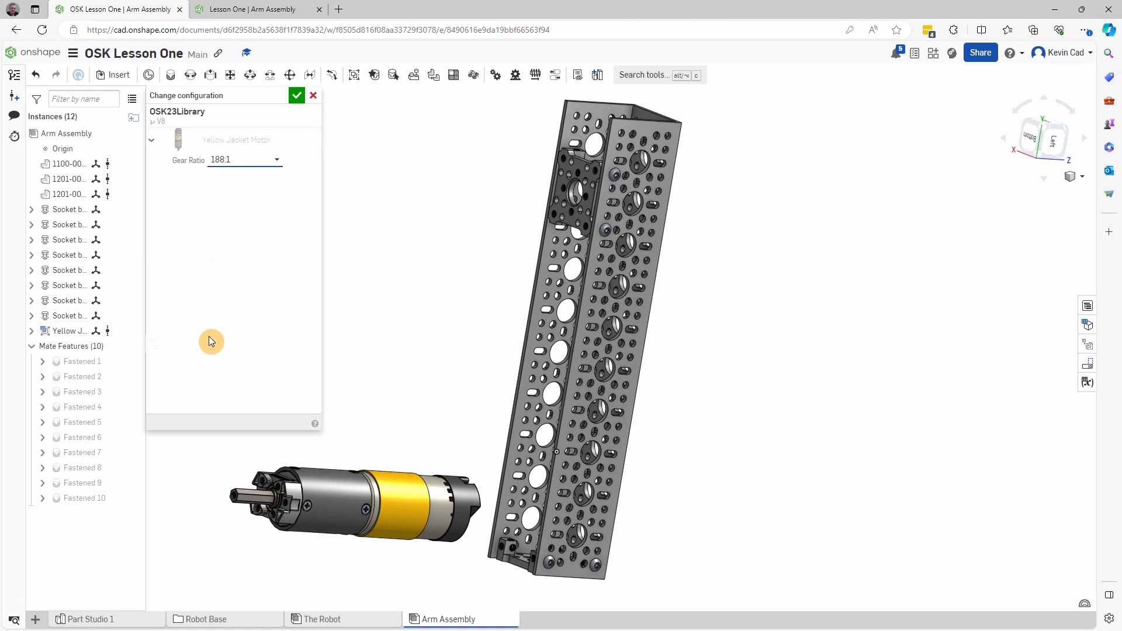
{"action": "left_click", "coordinate": [294, 96]}
Step: Examine the motor's mounting face against the channel's hole pattern, and the mounted motor with its shaft passing through the channel
{"action": "right_click_drag", "start_coordinate": [325, 248], "coordinate": [366, 262]}
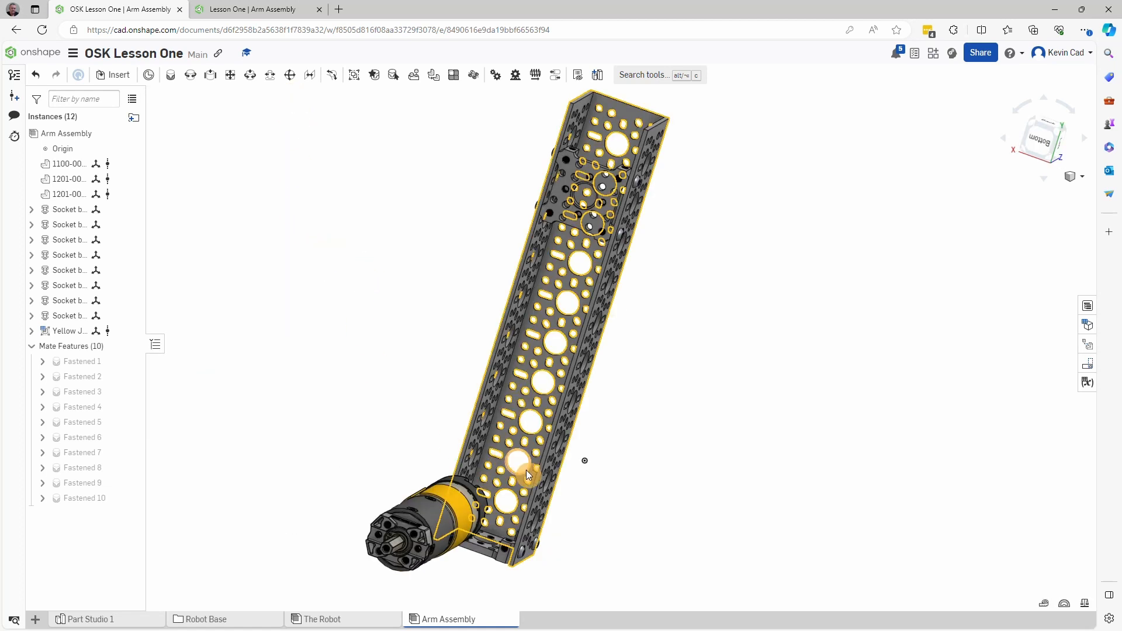
{"action": "right_click_drag", "start_coordinate": [619, 480], "coordinate": [523, 465]}
{"action": "right_click_drag", "start_coordinate": [634, 489], "coordinate": [740, 496]}
{"action": "scroll", "coordinate": [449, 468], "scroll_direction": "up", "scroll_amount": 4}
{"action": "mouse_move", "coordinate": [448, 466]}
{"action": "right_mouse_down"}
{"action": "mouse_move", "coordinate": [462, 437]}
{"action": "mouse_move", "coordinate": [455, 468]}
{"action": "mouse_move", "coordinate": [457, 460]}
{"action": "right_mouse_up"}
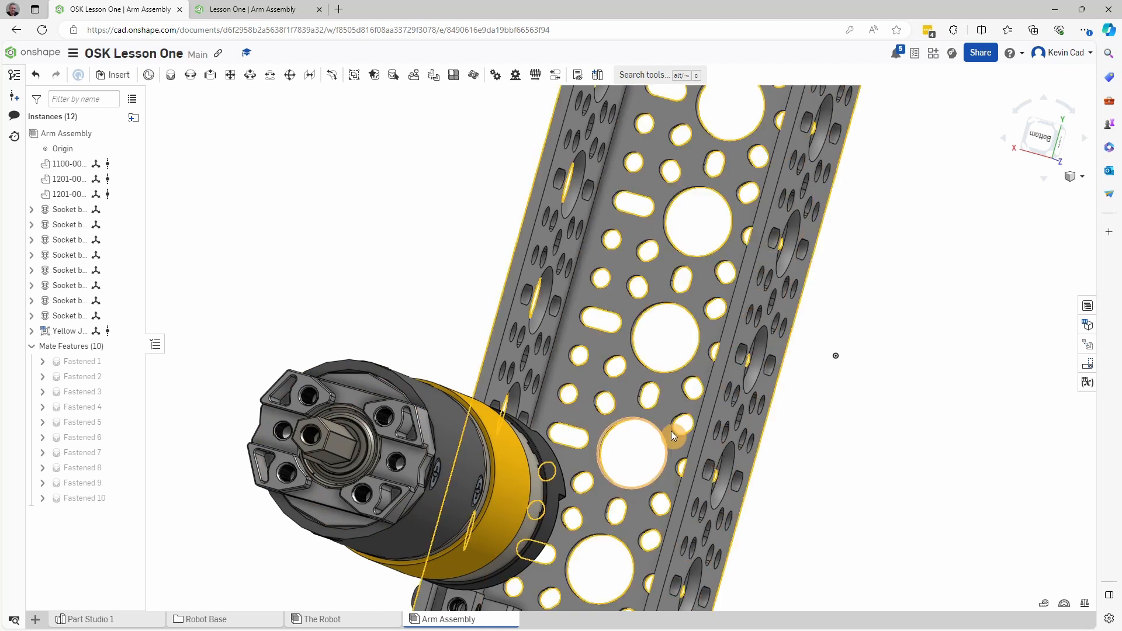
{"action": "right_click_drag", "start_coordinate": [460, 533], "coordinate": [504, 373]}
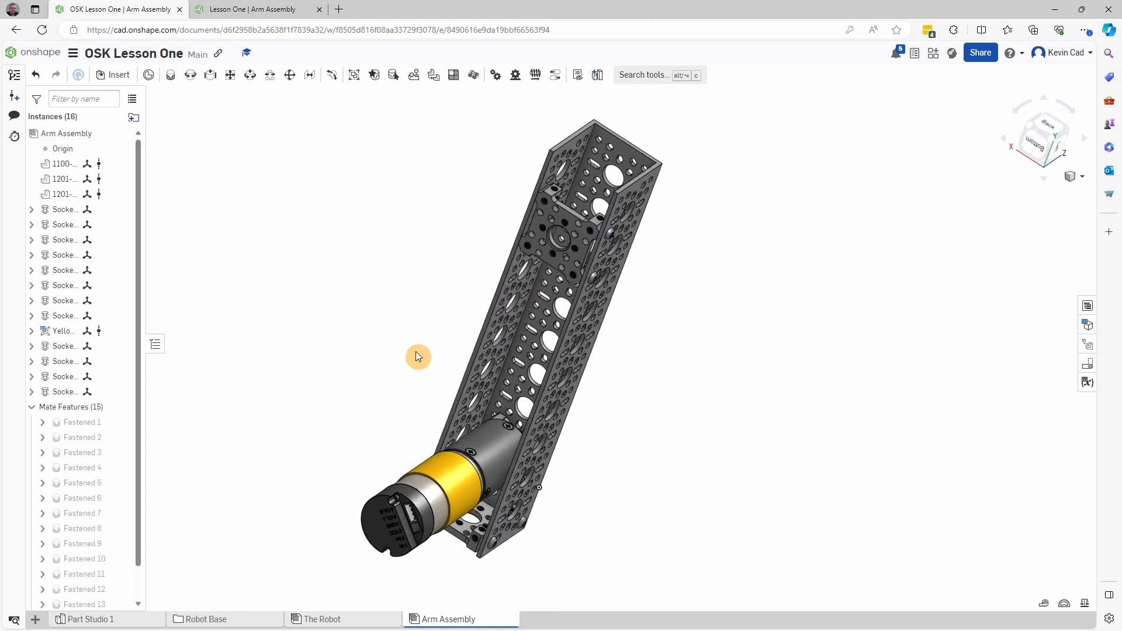
{"action": "right_click_drag", "start_coordinate": [405, 317], "coordinate": [328, 305]}
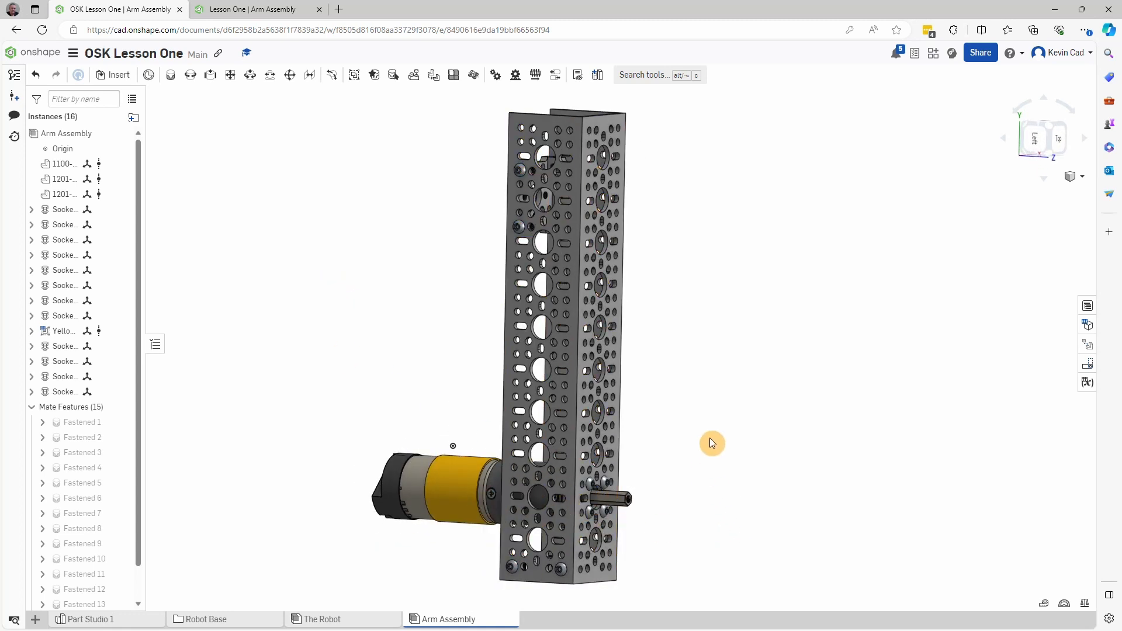
{"action": "middle_click_drag", "start_coordinate": [710, 439], "coordinate": [668, 438]}
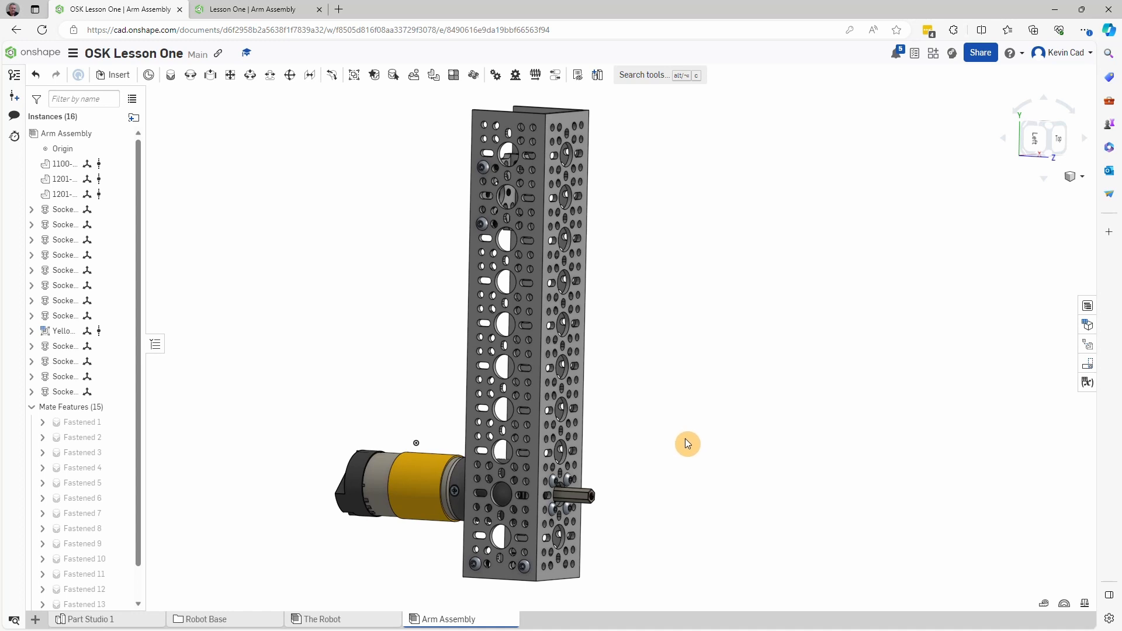
Step: Check in the Lesson One reference how the clamping hub, sprocket and screws stack on the motor shaft, and return to OSK Lesson One
{"action": "left_click", "coordinate": [251, 9]}
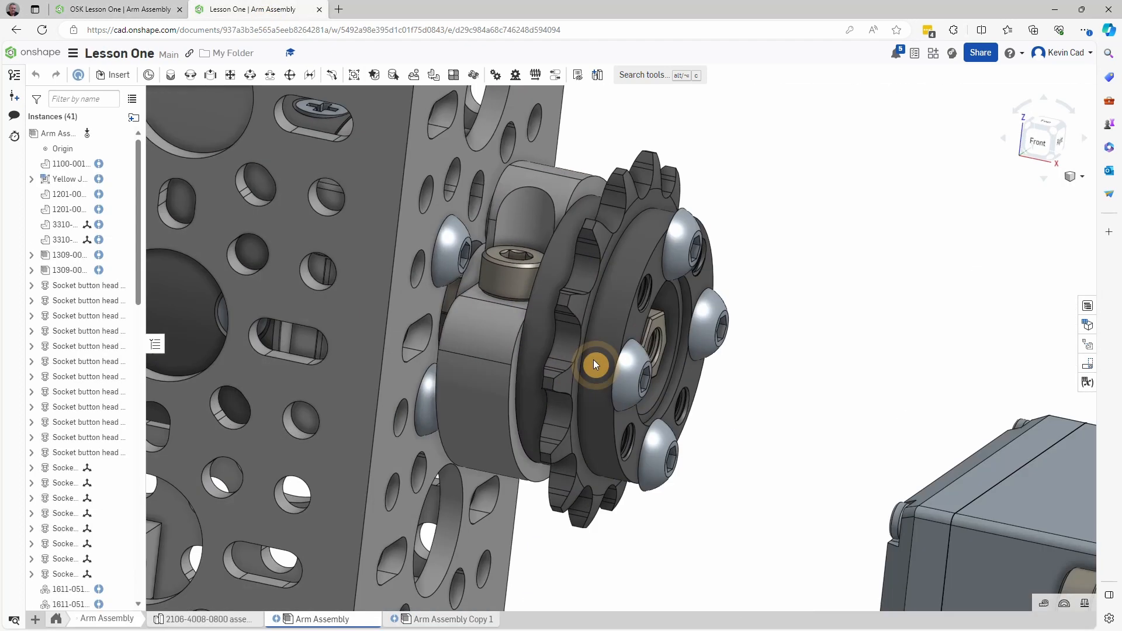
{"action": "right_click_drag", "start_coordinate": [593, 360], "coordinate": [640, 377]}
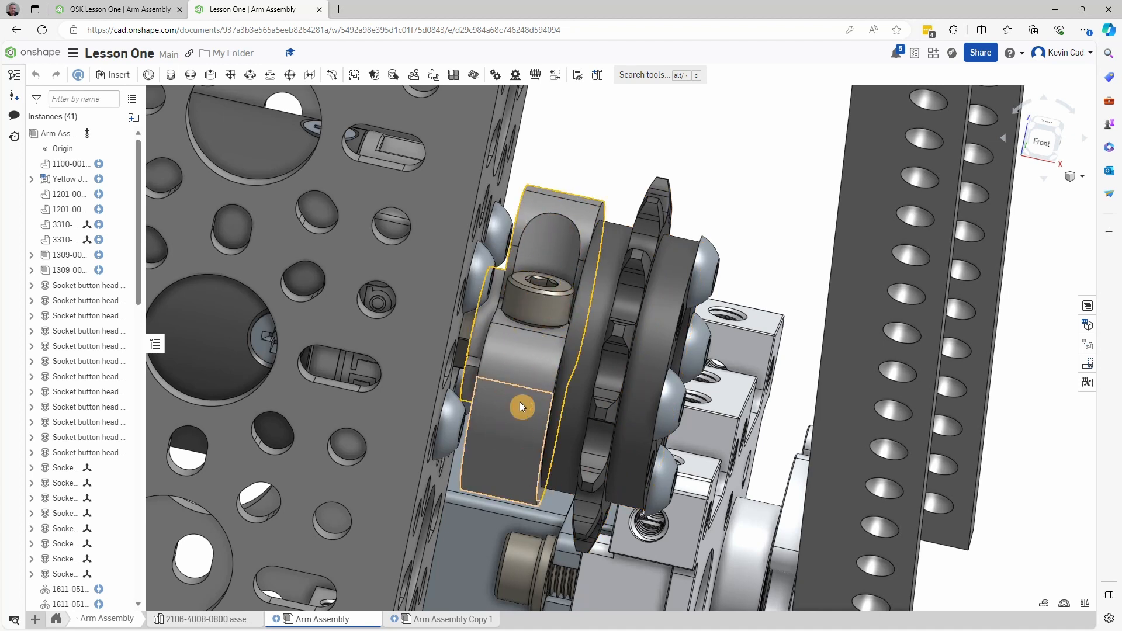
{"action": "right_click_drag", "start_coordinate": [524, 396], "coordinate": [498, 386]}
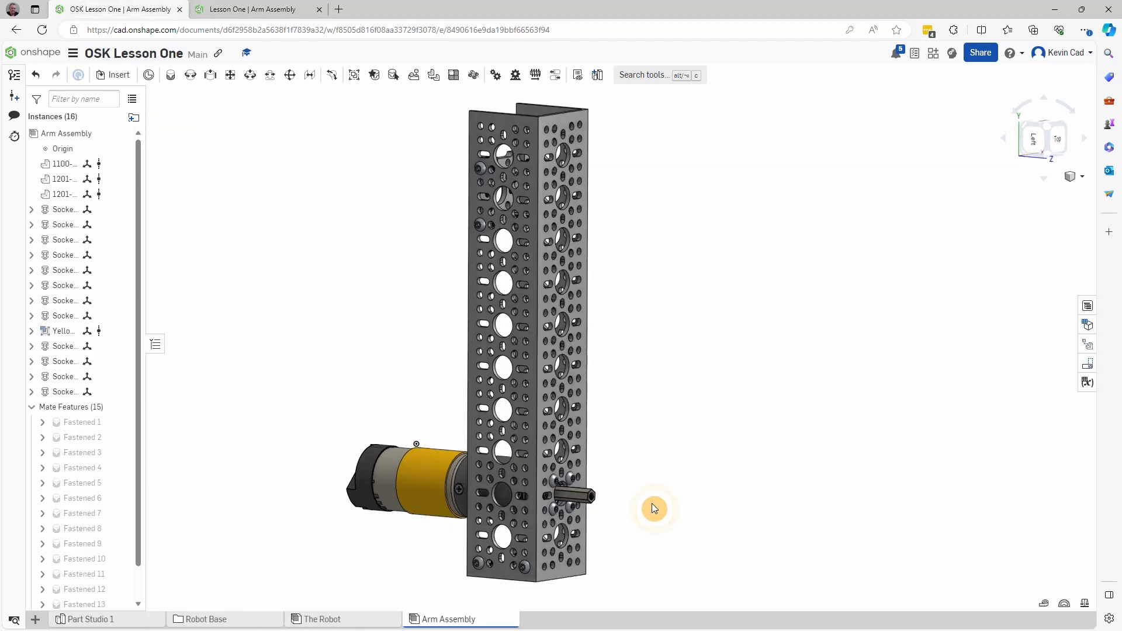
{"action": "right_click_drag", "start_coordinate": [651, 504], "coordinate": [659, 505]}
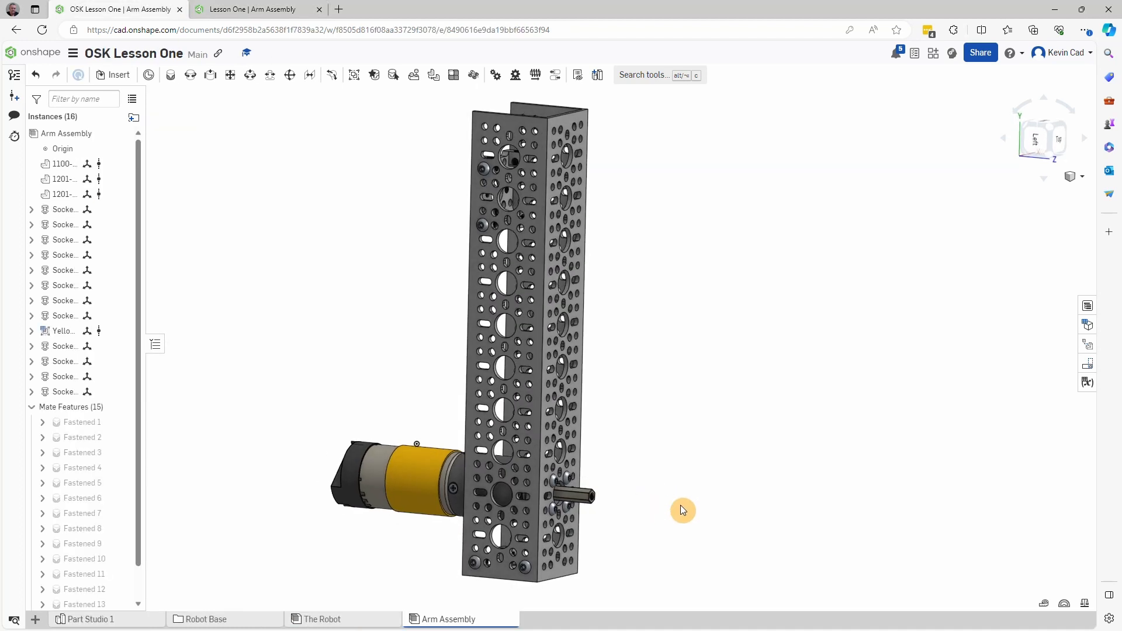
Step: Create a new assembly in the OSK Lesson One document and rename it as Mounted Sprocket
{"action": "left_click", "coordinate": [36, 620]}
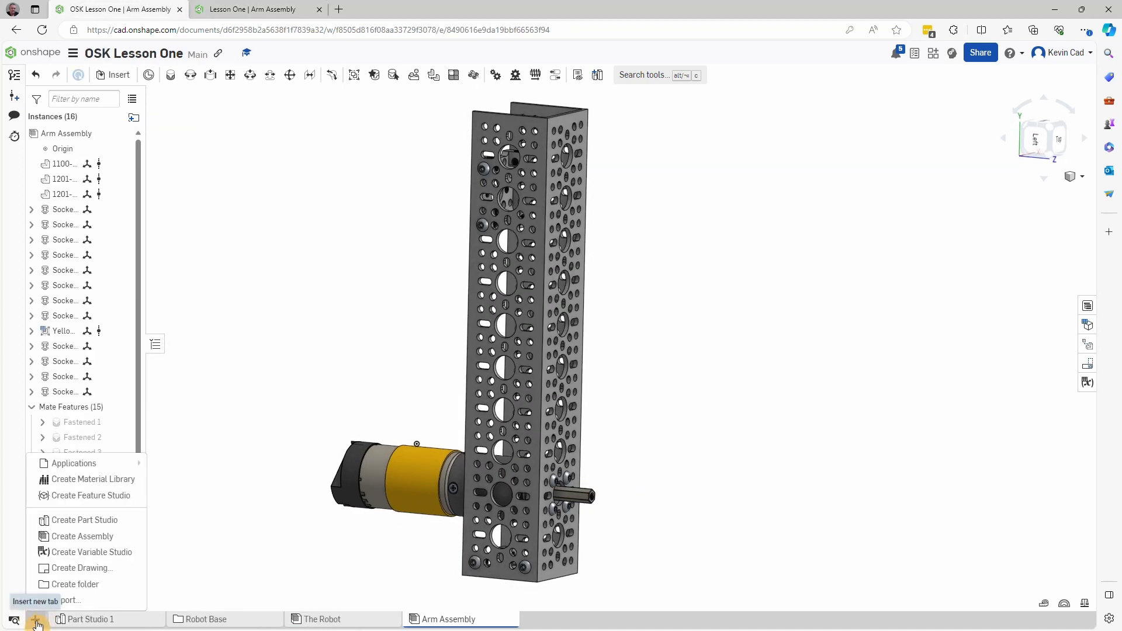
{"action": "left_click", "coordinate": [80, 538]}
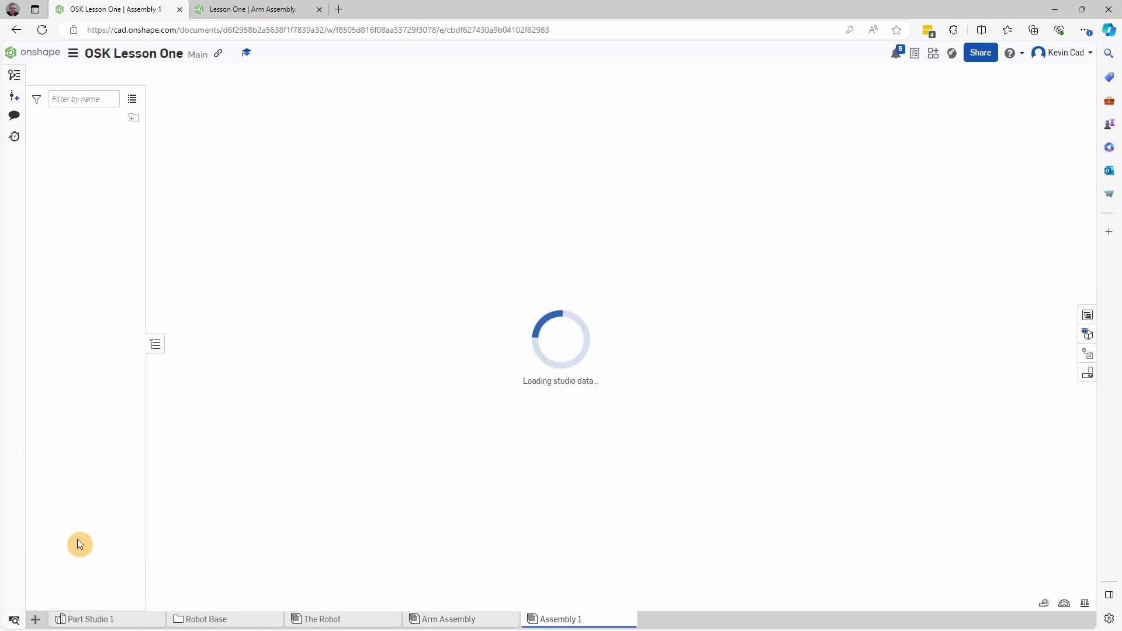
{"action": "right_click", "coordinate": [560, 623]}
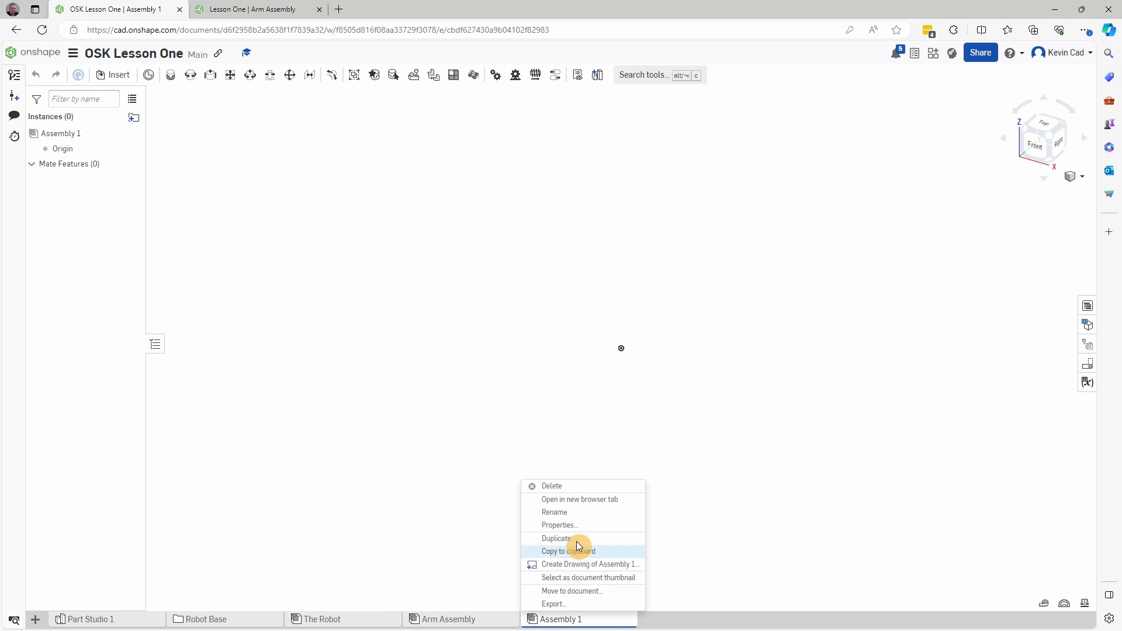
{"action": "left_click", "coordinate": [569, 515]}
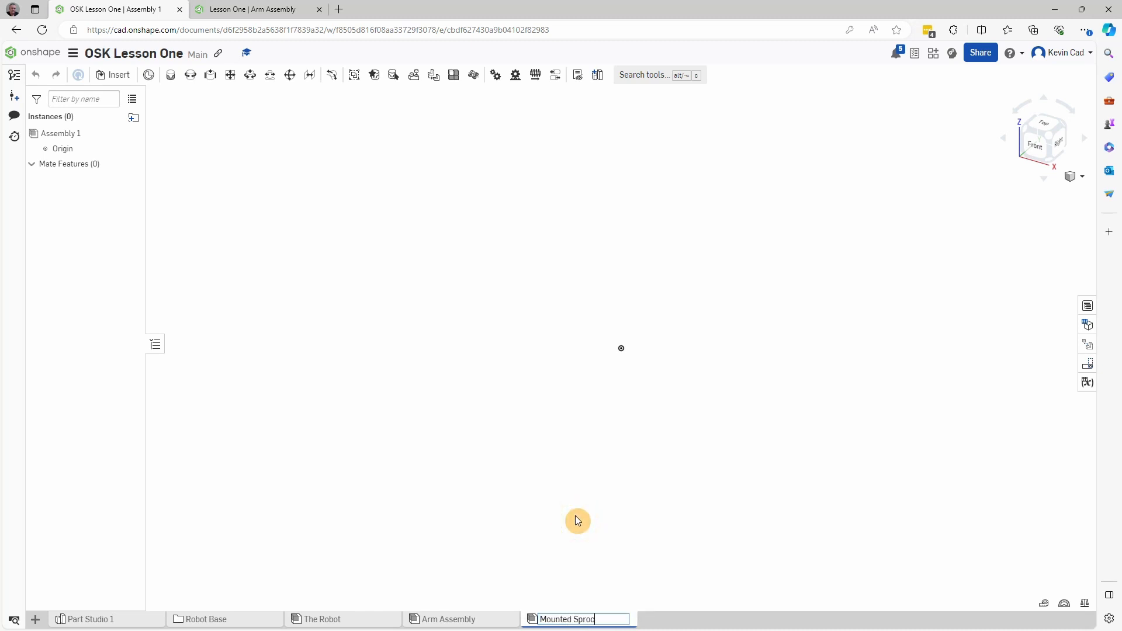
{"action": "left_click", "coordinate": [114, 75]}
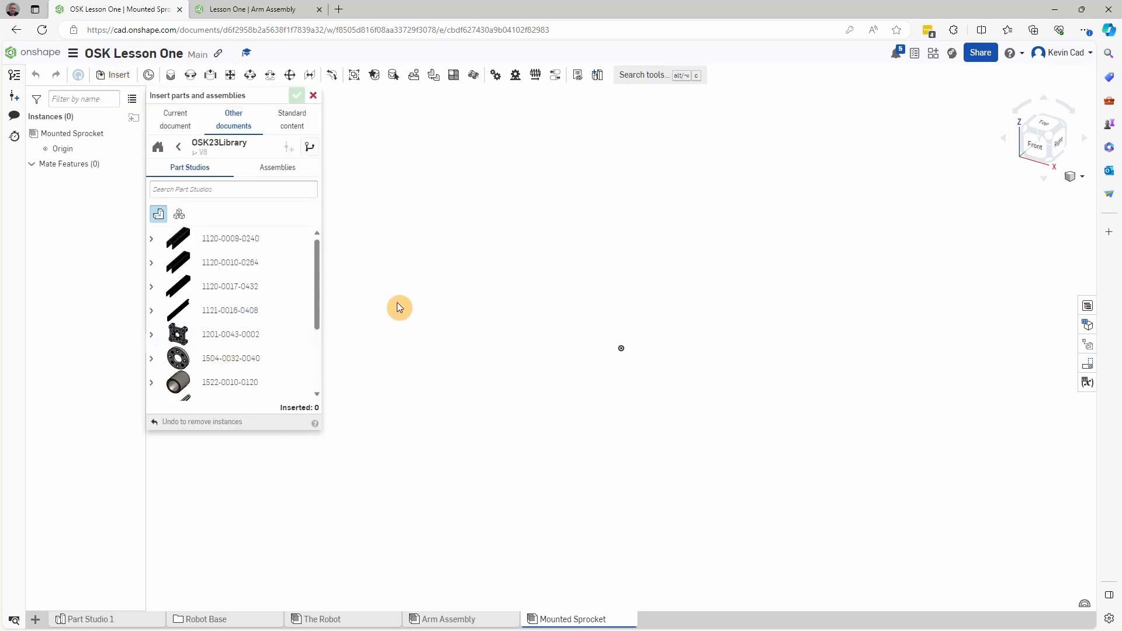
{"action": "scroll", "coordinate": [321, 317], "scroll_direction": "down", "scroll_amount": 3}
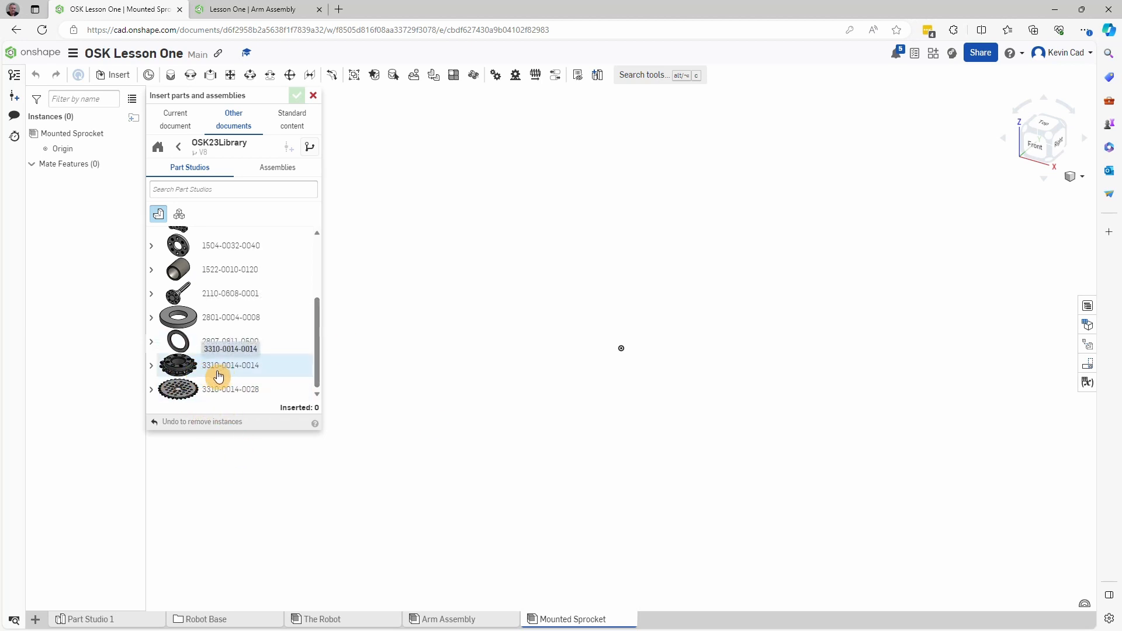
{"action": "left_click", "coordinate": [259, 374]}
{"action": "left_click", "coordinate": [688, 379]}
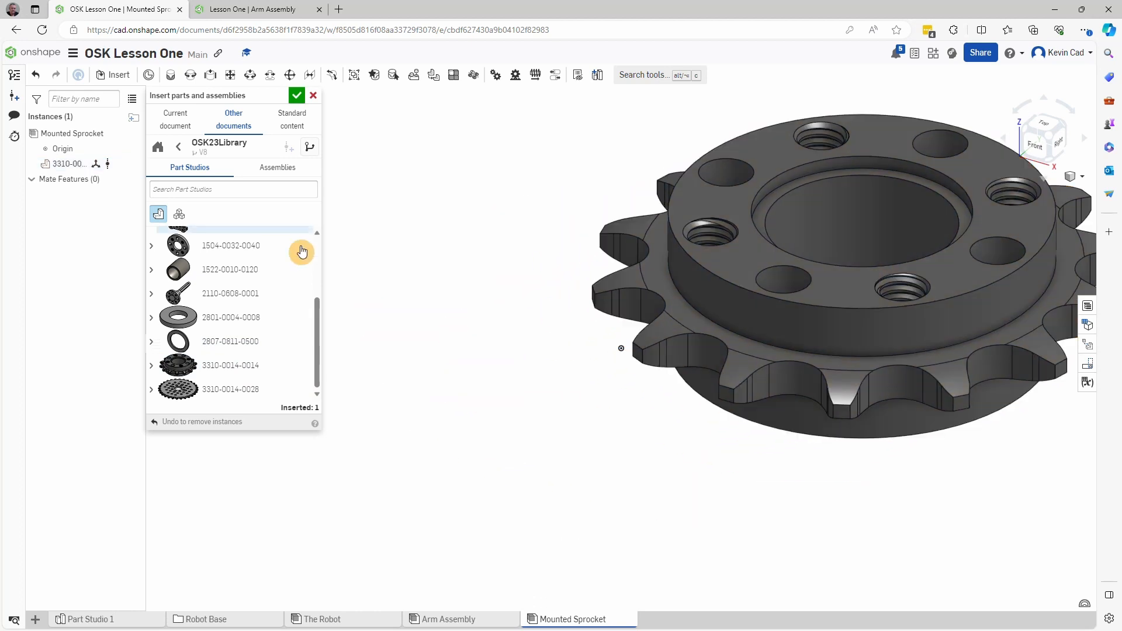
{"action": "left_click", "coordinate": [283, 170]}
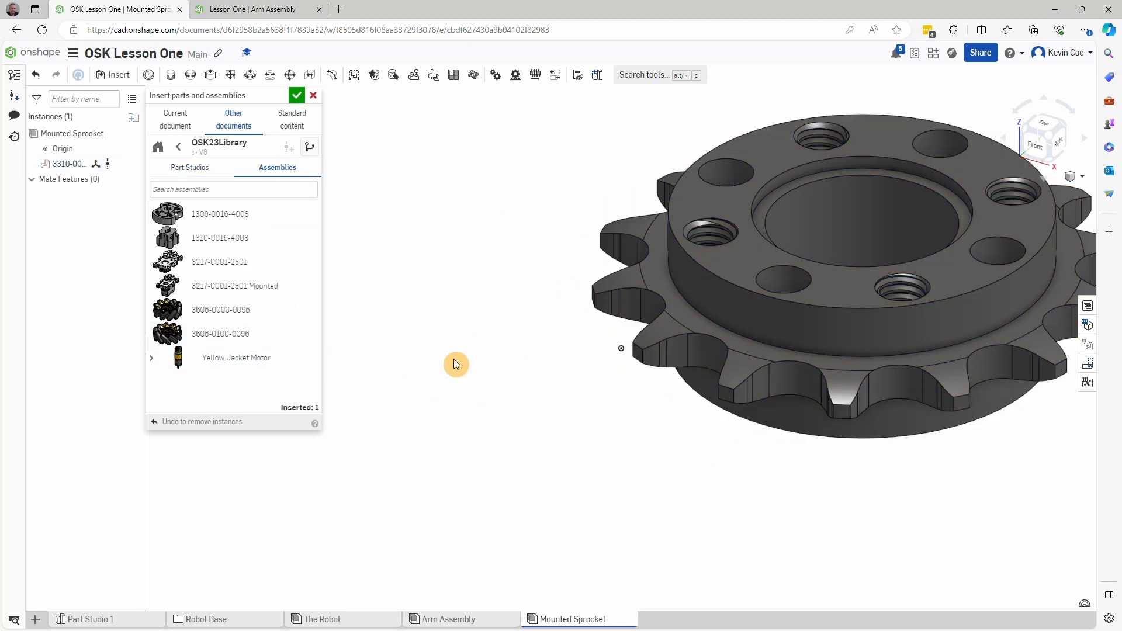
{"action": "left_click", "coordinate": [208, 221]}
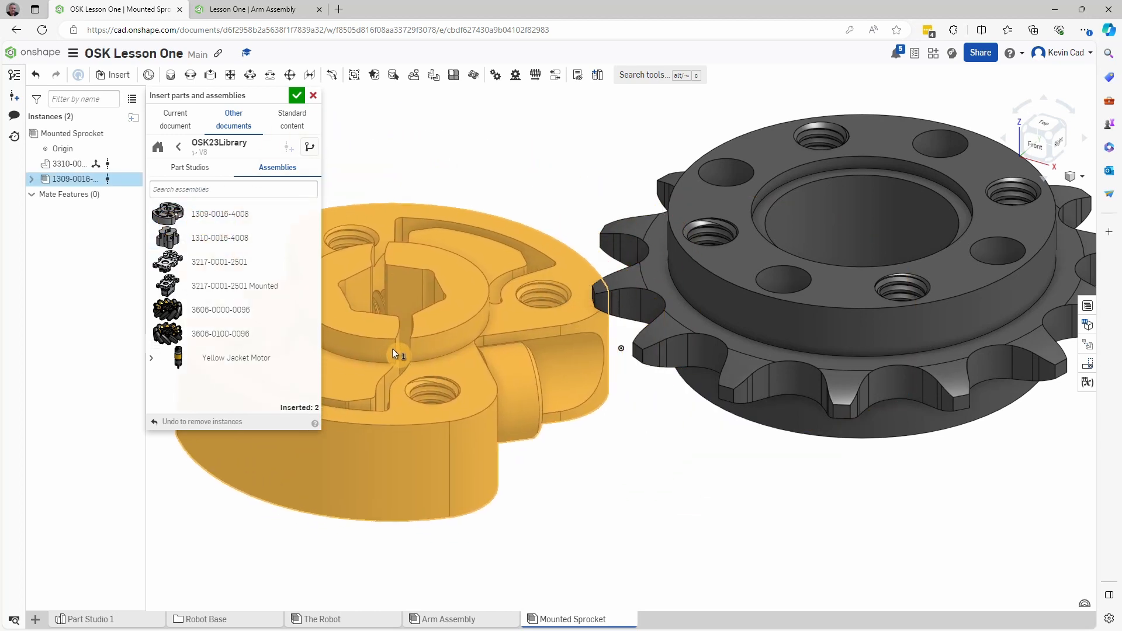
{"action": "left_click", "coordinate": [391, 349]}
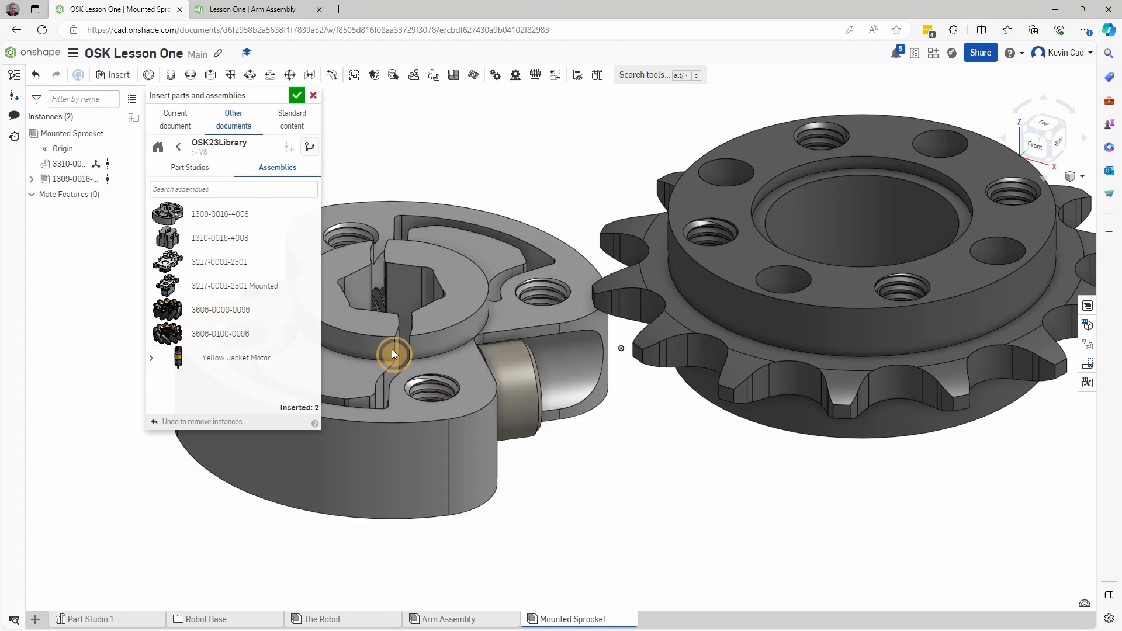
{"action": "left_click", "coordinate": [297, 100]}
{"action": "scroll", "coordinate": [482, 482], "scroll_direction": "down", "scroll_amount": 5}
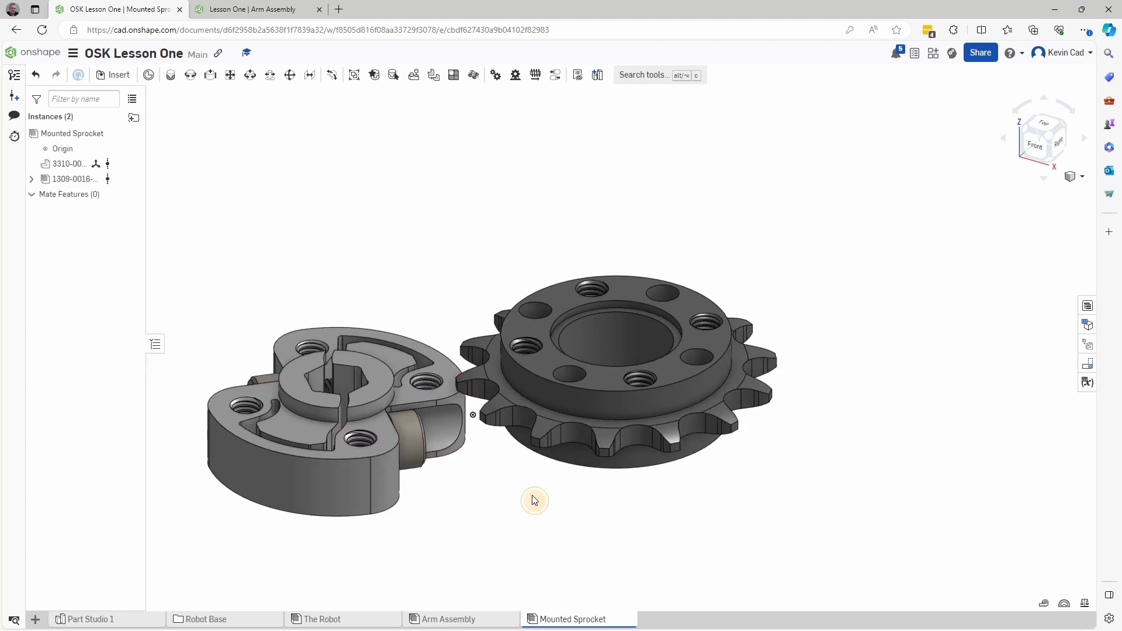
{"action": "right_click", "coordinate": [71, 166]}
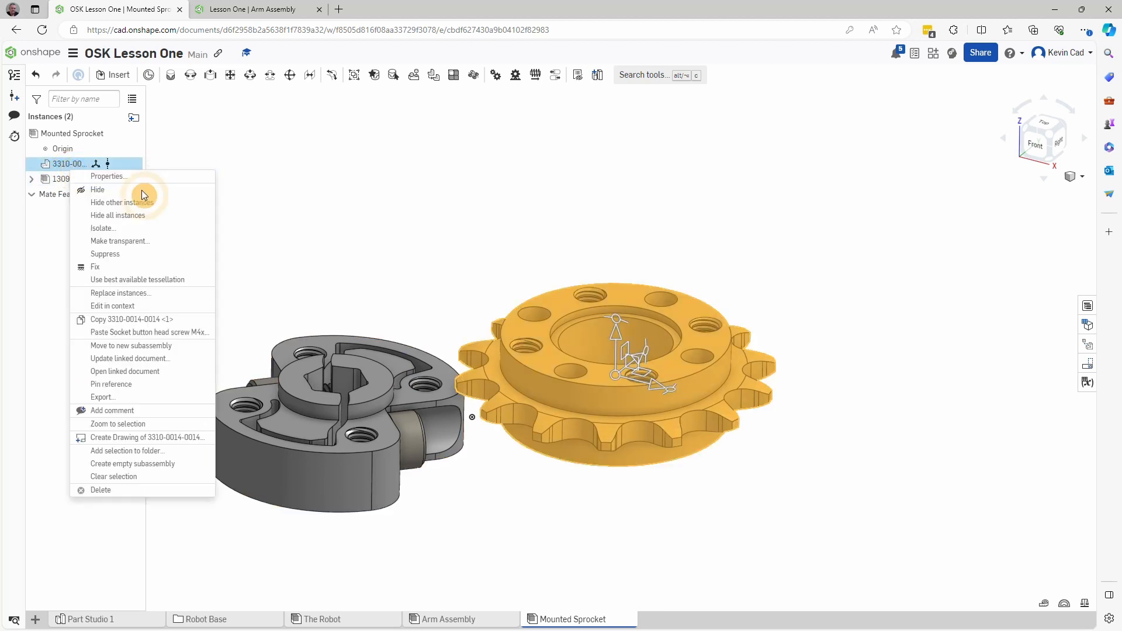
{"action": "left_click", "coordinate": [105, 268]}
{"action": "right_click_drag", "start_coordinate": [547, 495], "coordinate": [373, 374]}
{"action": "left_click_drag", "start_coordinate": [373, 377], "coordinate": [354, 305]}
{"action": "scroll", "coordinate": [583, 286], "scroll_direction": "up", "scroll_amount": 4}
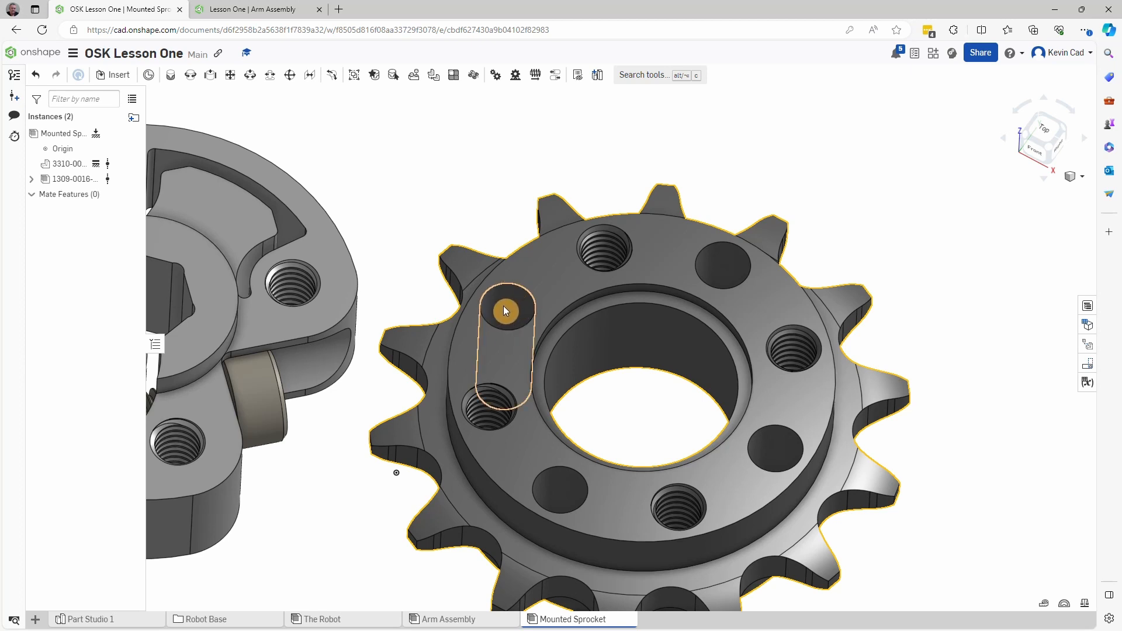
{"action": "scroll", "coordinate": [647, 330], "scroll_direction": "down", "scroll_amount": 4}
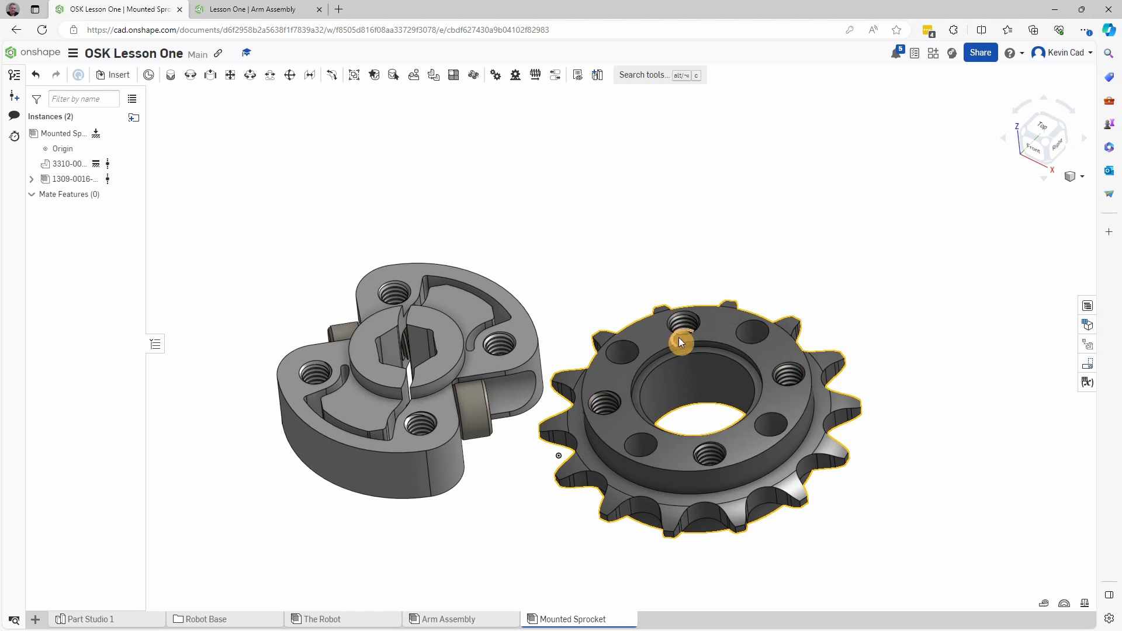
{"action": "right_click_drag", "start_coordinate": [672, 359], "coordinate": [518, 510]}
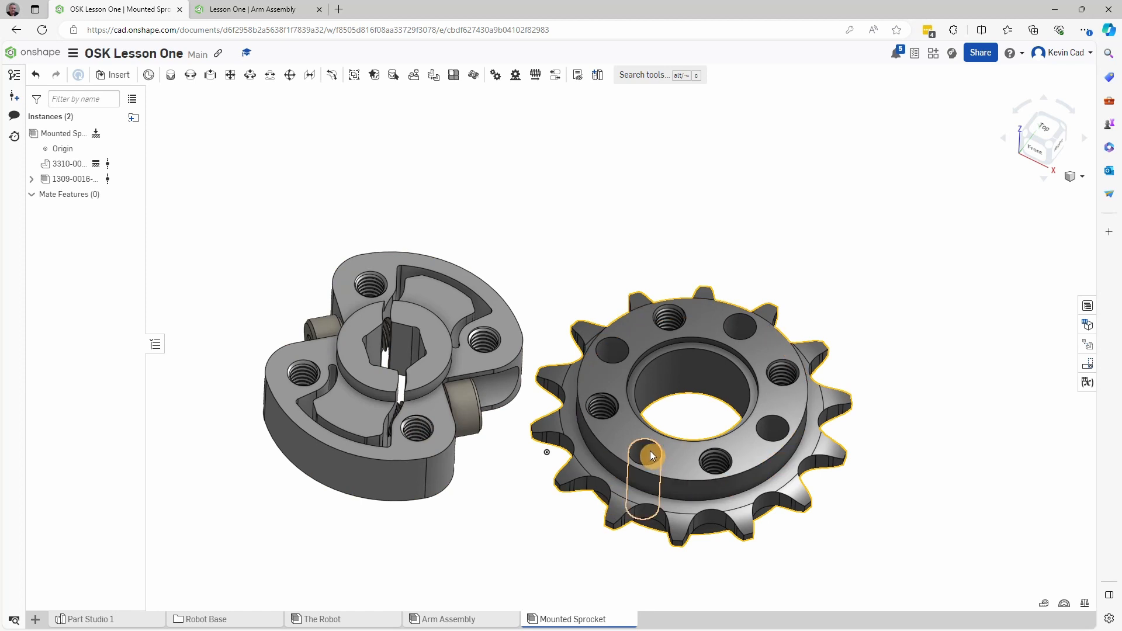
{"action": "right_click", "coordinate": [523, 570]}
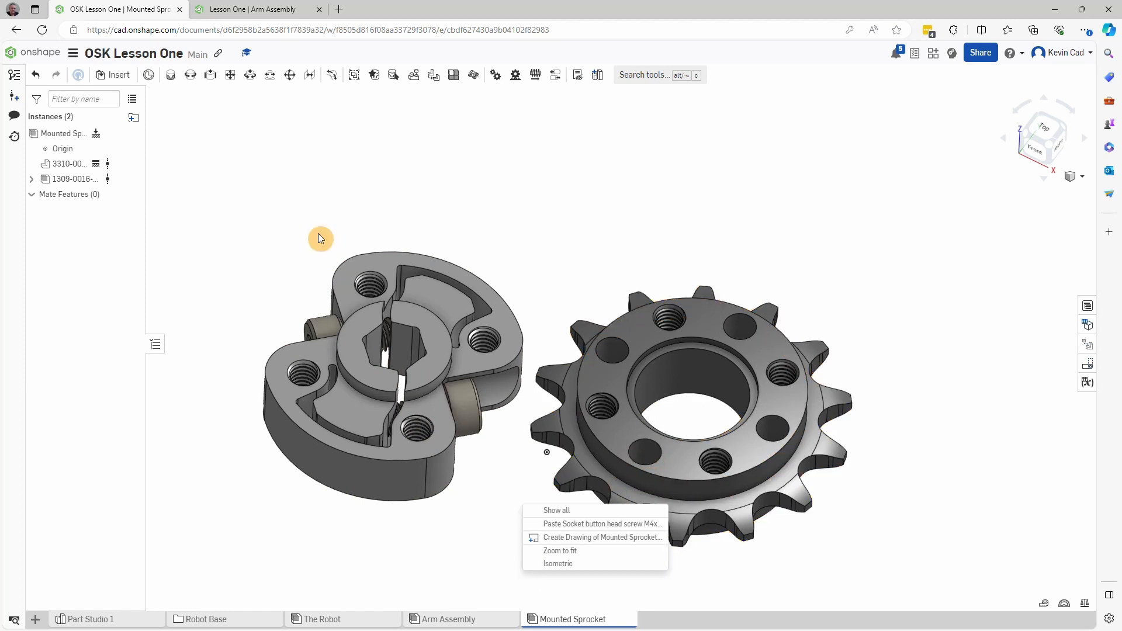
Step: Add a fastened mate joining the centre of the hub's flat underside to the centre of the sprocket's upper face
{"action": "left_click", "coordinate": [170, 79]}
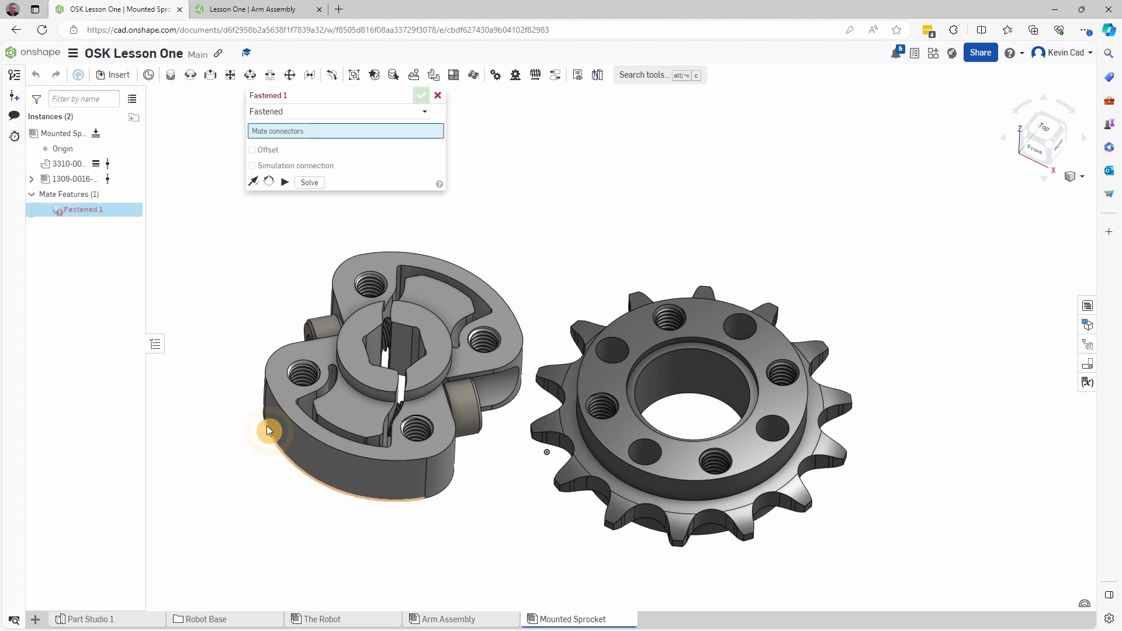
{"action": "right_click_drag", "start_coordinate": [267, 425], "coordinate": [284, 390]}
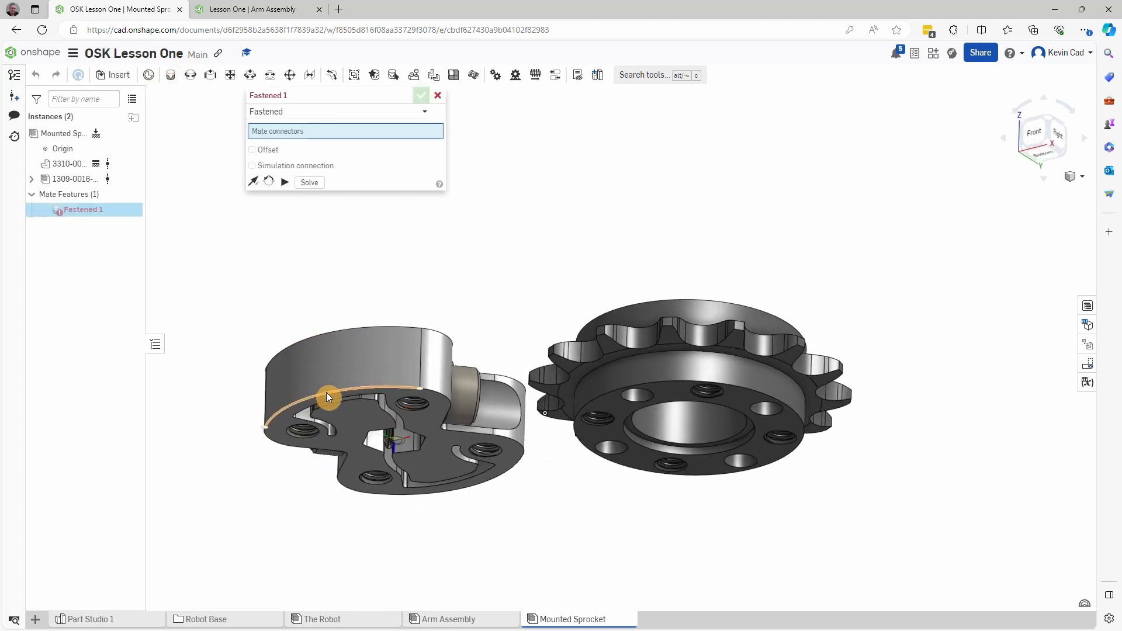
{"action": "scroll", "coordinate": [326, 392], "scroll_direction": "up", "scroll_amount": 6}
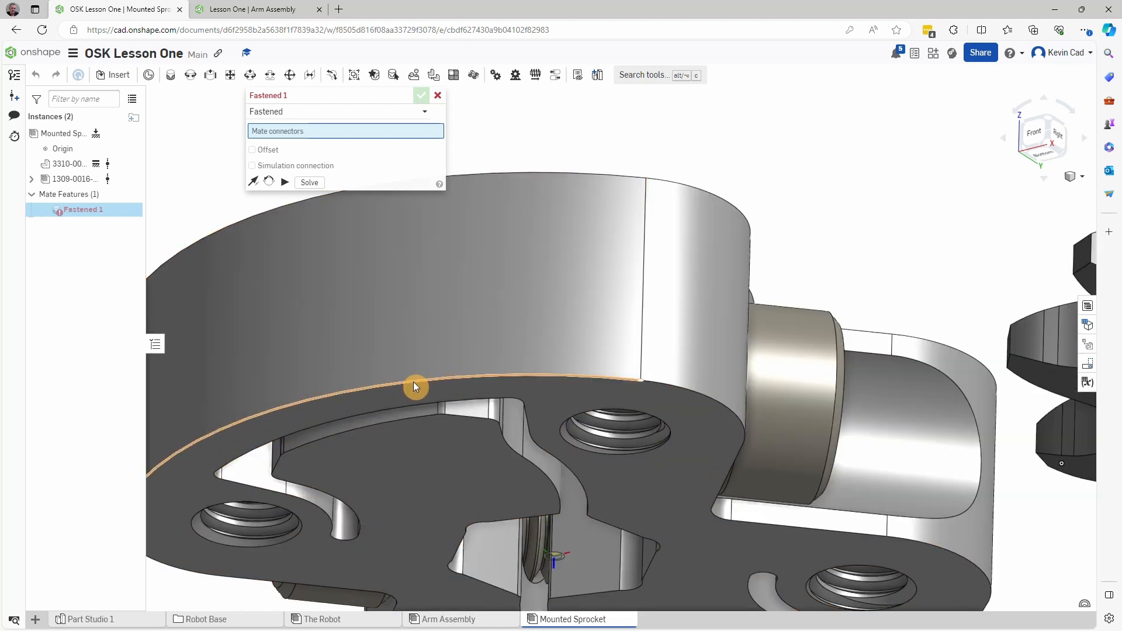
{"action": "left_click", "coordinate": [554, 556]}
{"action": "scroll", "coordinate": [553, 556], "scroll_direction": "down", "scroll_amount": 5}
{"action": "middle_click_drag", "start_coordinate": [552, 558], "coordinate": [536, 461]}
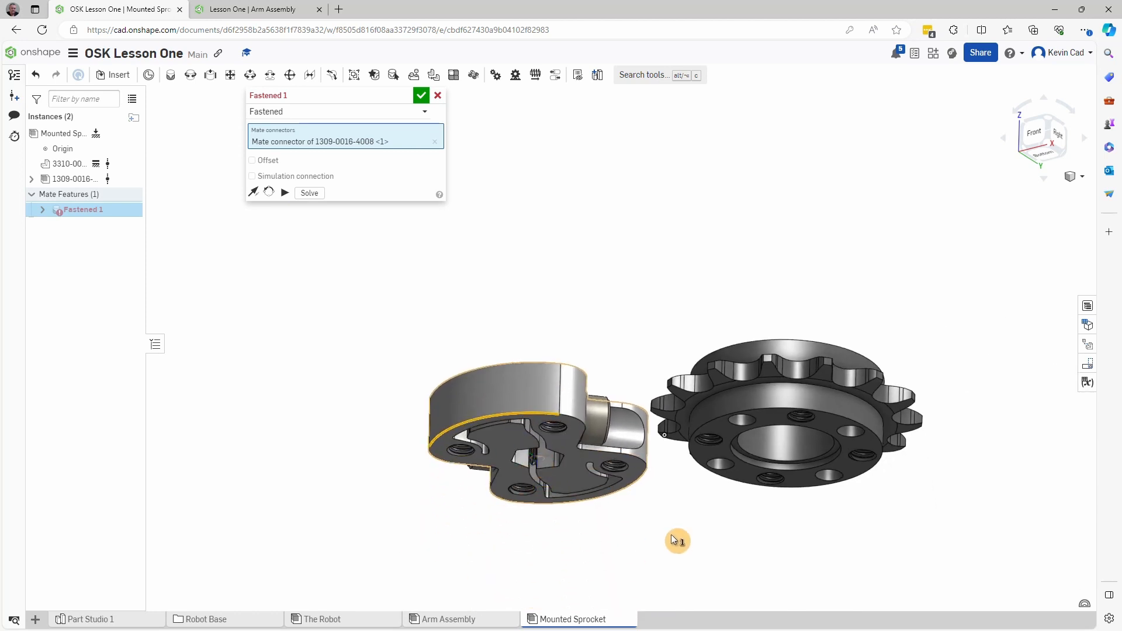
{"action": "right_click_drag", "start_coordinate": [673, 538], "coordinate": [671, 590]}
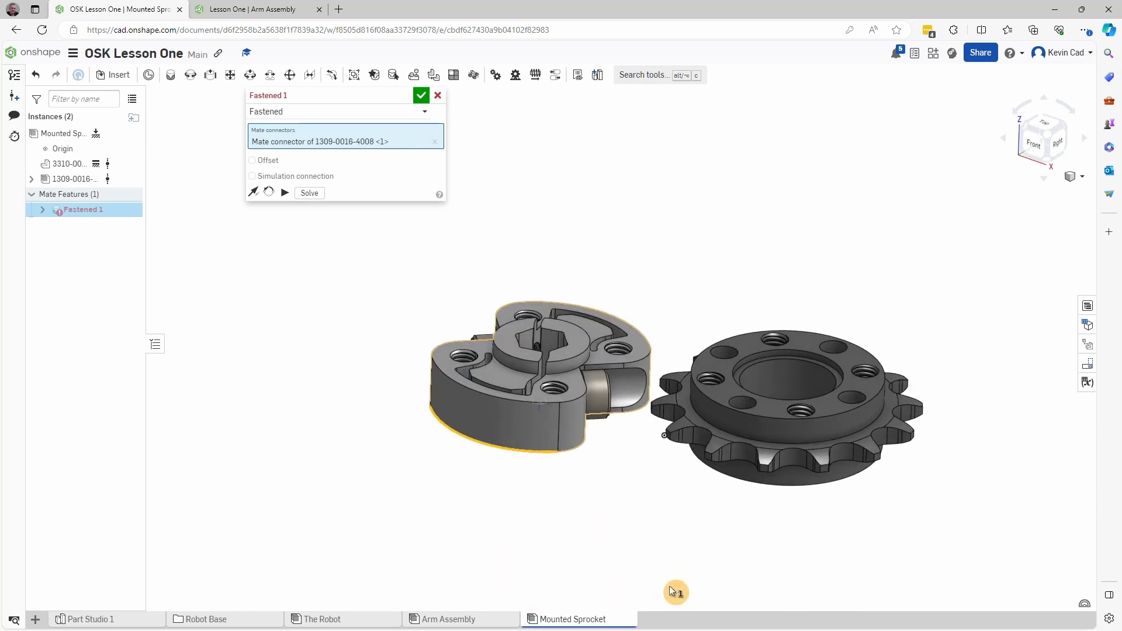
{"action": "left_click", "coordinate": [773, 418]}
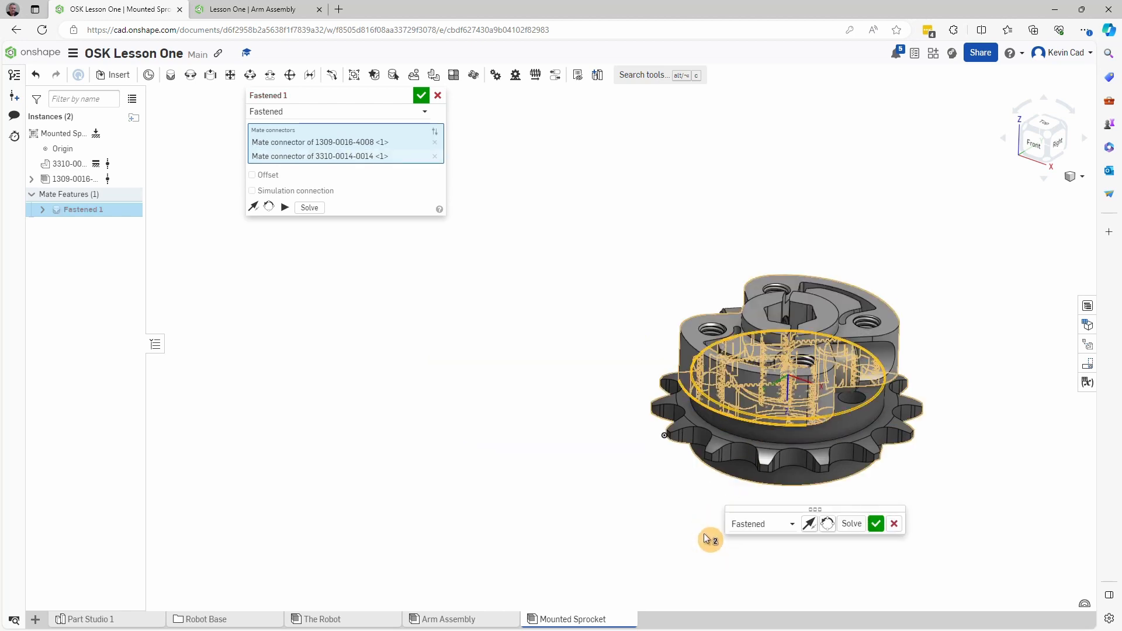
{"action": "left_click", "coordinate": [876, 523]}
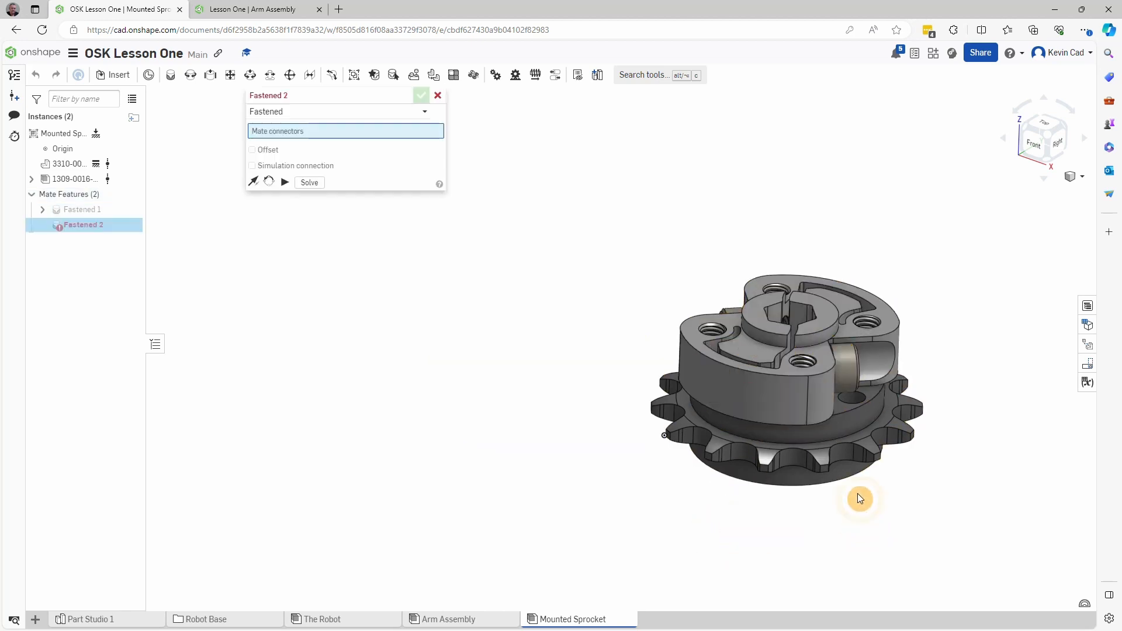
Step: Examine from the sprocket's underside how its threaded and plain holes line up with the hub's threaded holes
{"action": "right_click_drag", "start_coordinate": [857, 493], "coordinate": [682, 557]}
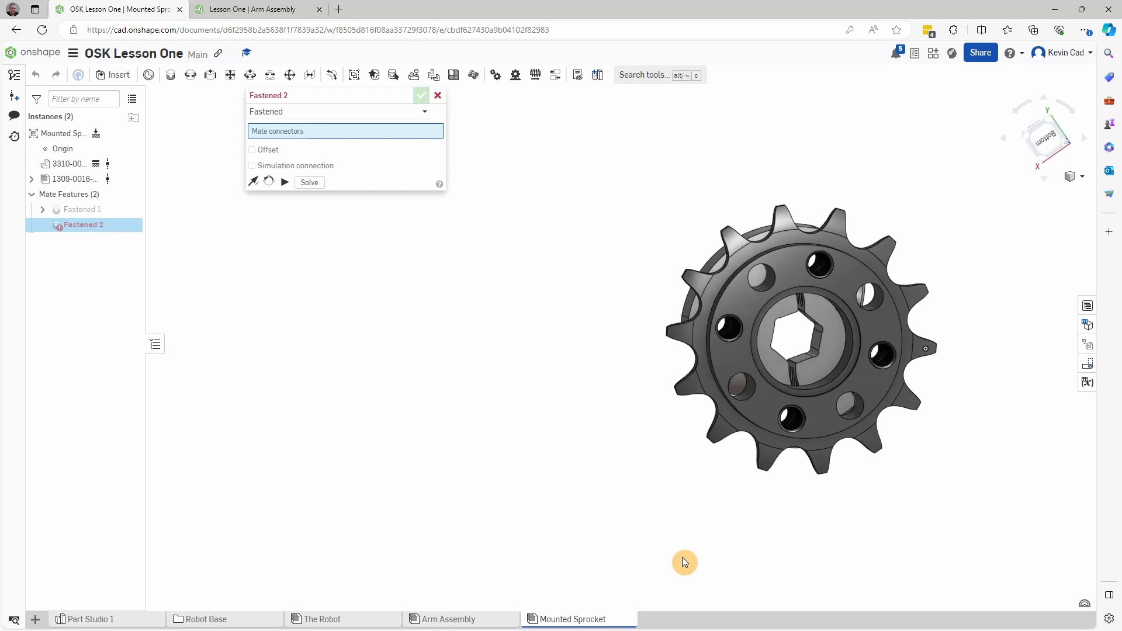
{"action": "scroll", "coordinate": [801, 411], "scroll_direction": "up", "scroll_amount": 3}
{"action": "scroll", "coordinate": [801, 411], "scroll_direction": "up", "scroll_amount": 5}
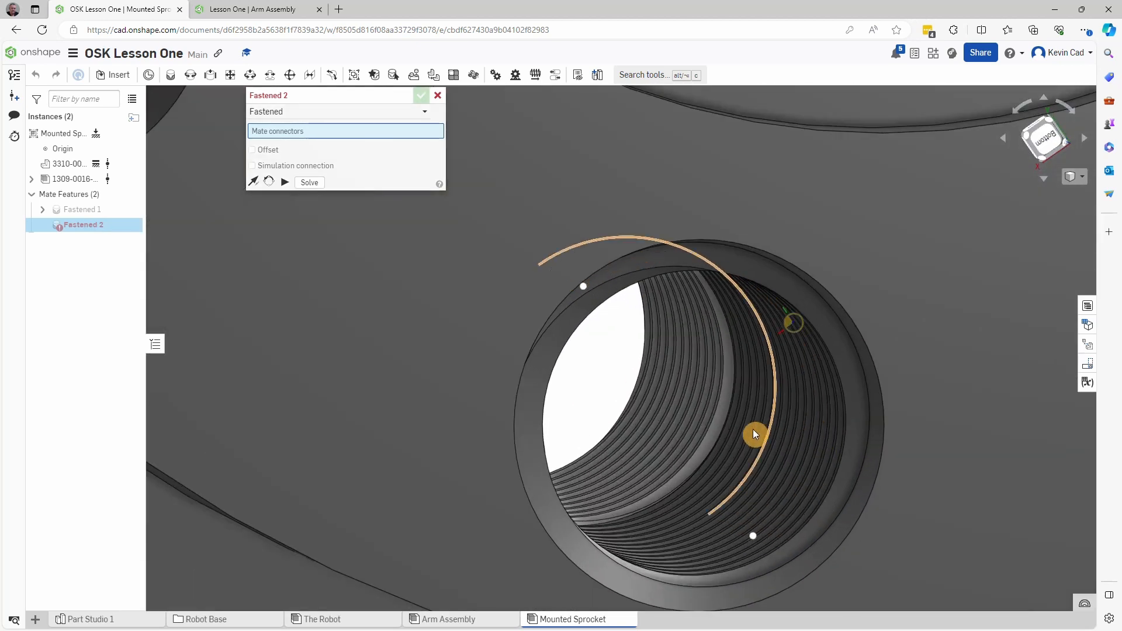
{"action": "right_click_drag", "start_coordinate": [737, 455], "coordinate": [716, 451]}
{"action": "scroll", "coordinate": [715, 450], "scroll_direction": "down", "scroll_amount": 6}
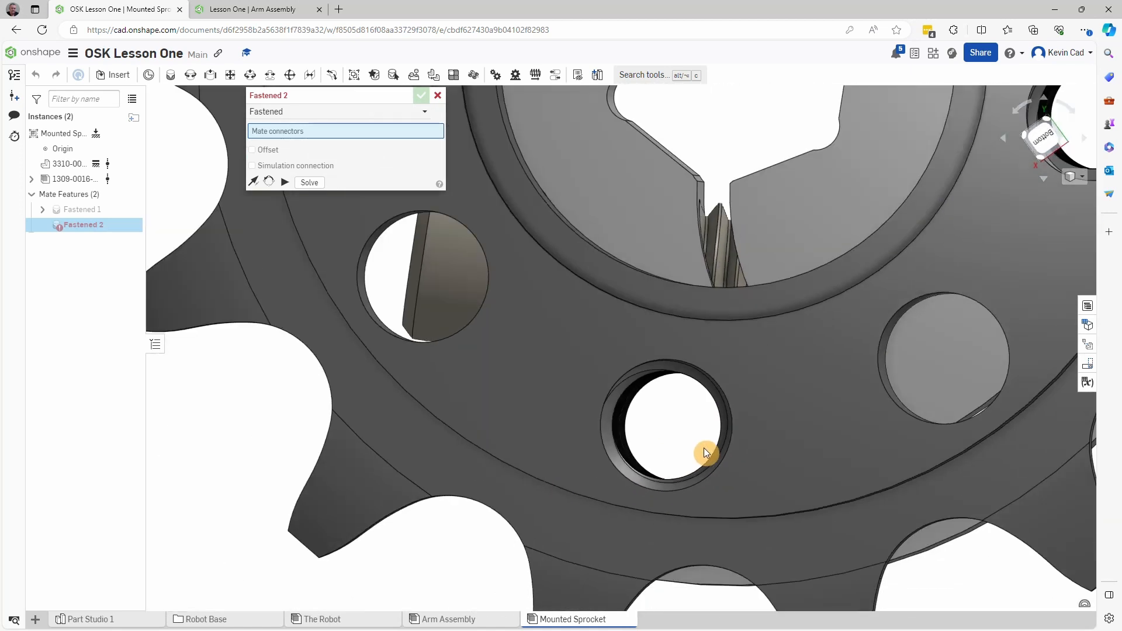
{"action": "middle_click_drag", "start_coordinate": [703, 440], "coordinate": [611, 523]}
{"action": "scroll", "coordinate": [613, 520], "scroll_direction": "down", "scroll_amount": 3}
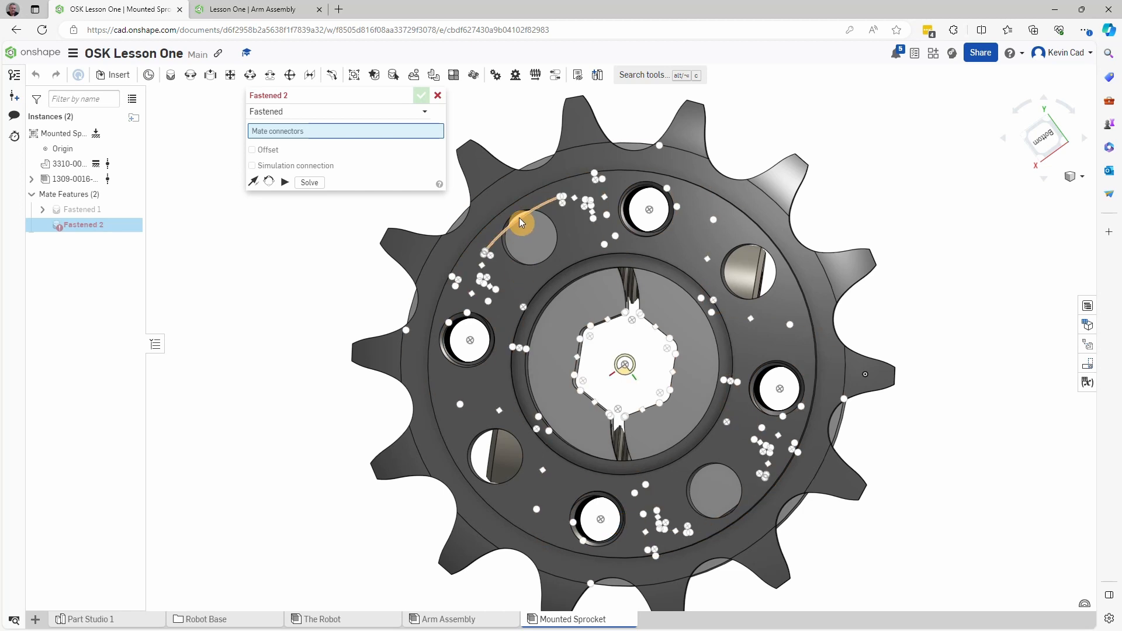
{"action": "key", "text": "Escape"}
{"action": "mouse_move", "coordinate": [596, 468]}
{"action": "right_mouse_down"}
{"action": "mouse_move", "coordinate": [608, 468]}
{"action": "mouse_move", "coordinate": [588, 463]}
{"action": "right_mouse_up"}
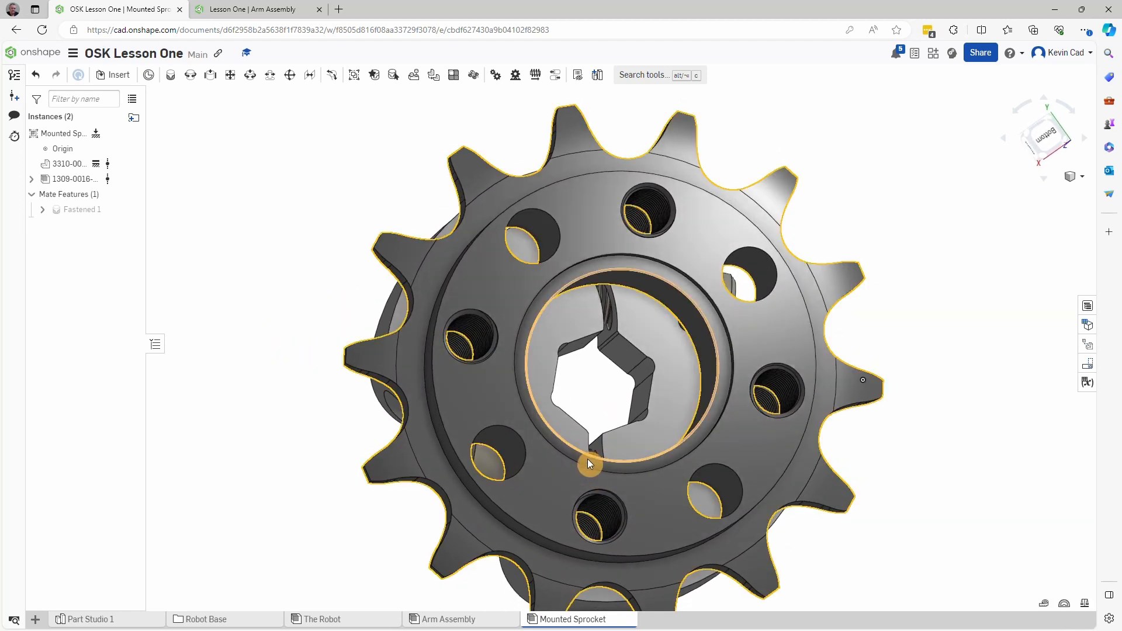
Step: Edit the hub-to-sprocket fastened mate, enabling its offset and choosing Rotate about Z
{"action": "double_click", "coordinate": [70, 211]}
{"action": "left_click", "coordinate": [252, 174]}
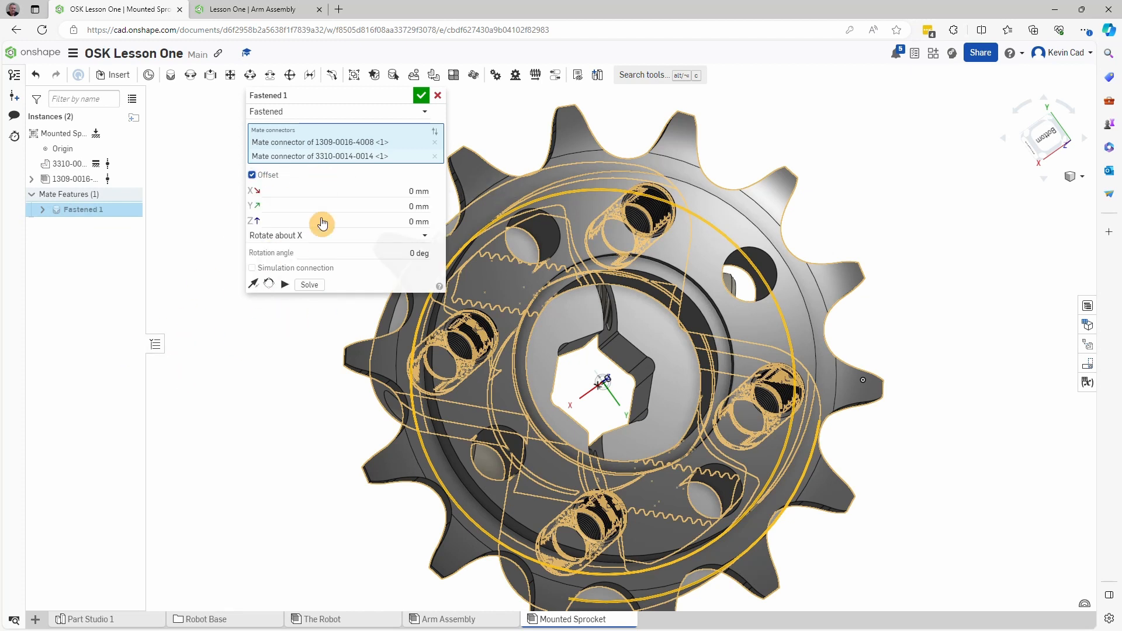
{"action": "left_click_drag", "start_coordinate": [325, 98], "coordinate": [240, 111]}
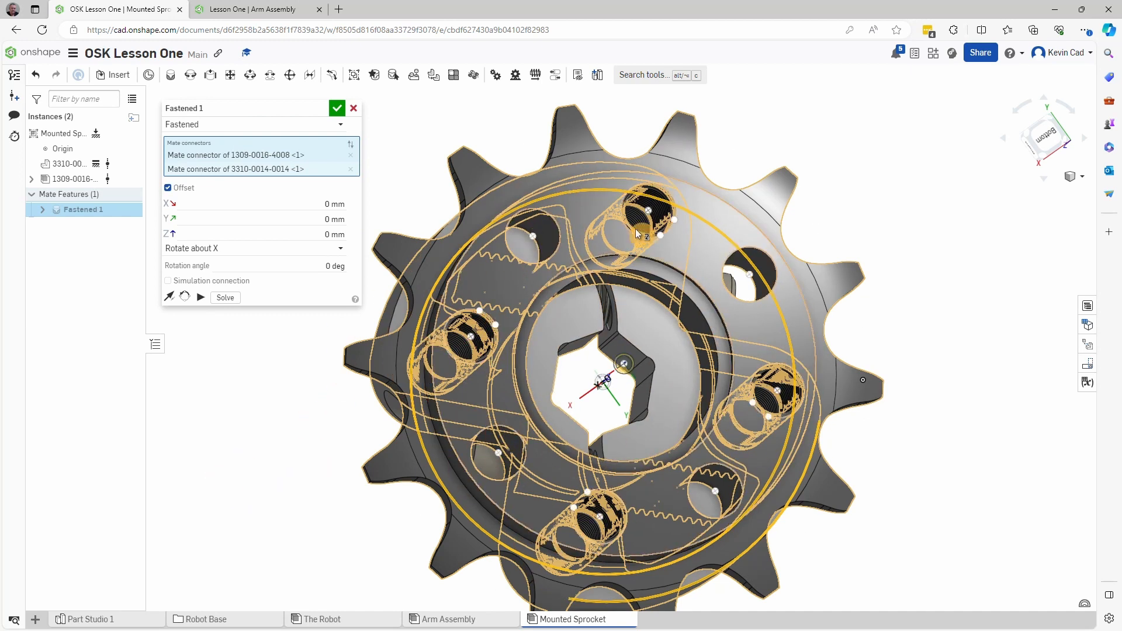
{"action": "mouse_move", "coordinate": [292, 510]}
{"action": "right_mouse_down"}
{"action": "mouse_move", "coordinate": [300, 517]}
{"action": "mouse_move", "coordinate": [307, 500]}
{"action": "mouse_move", "coordinate": [301, 515]}
{"action": "right_mouse_up"}
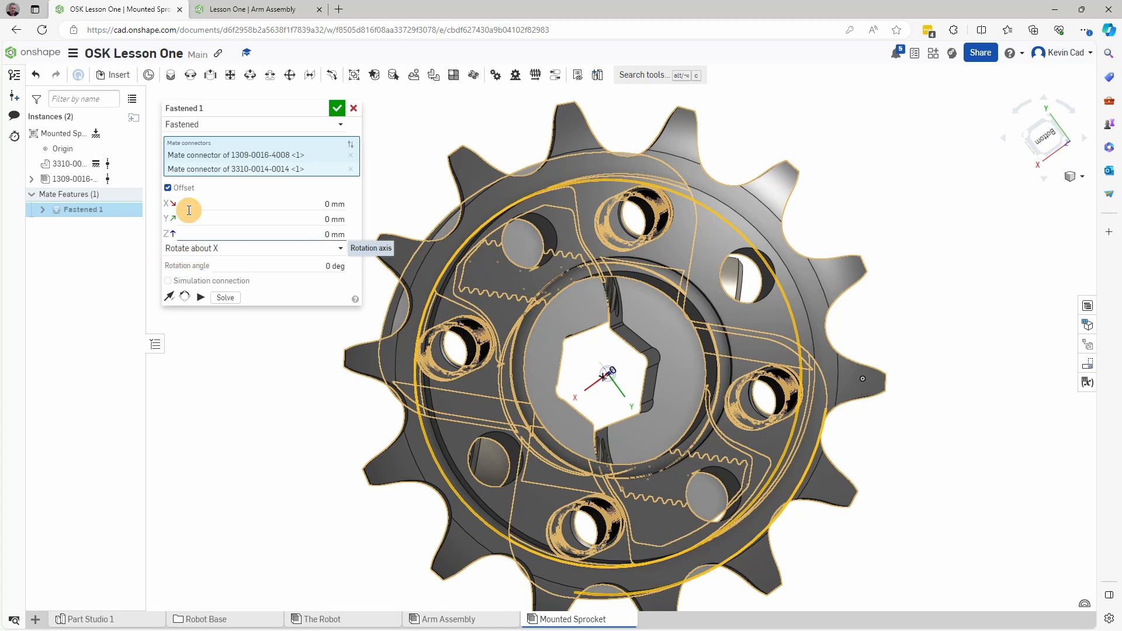
{"action": "left_click", "coordinate": [339, 251]}
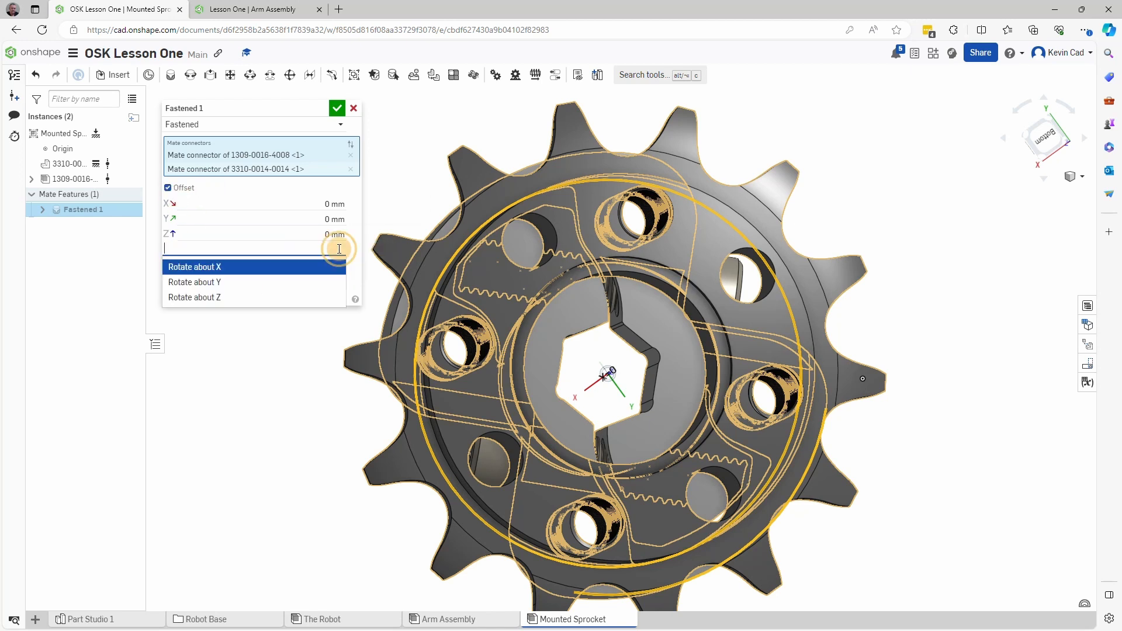
{"action": "left_click", "coordinate": [233, 304]}
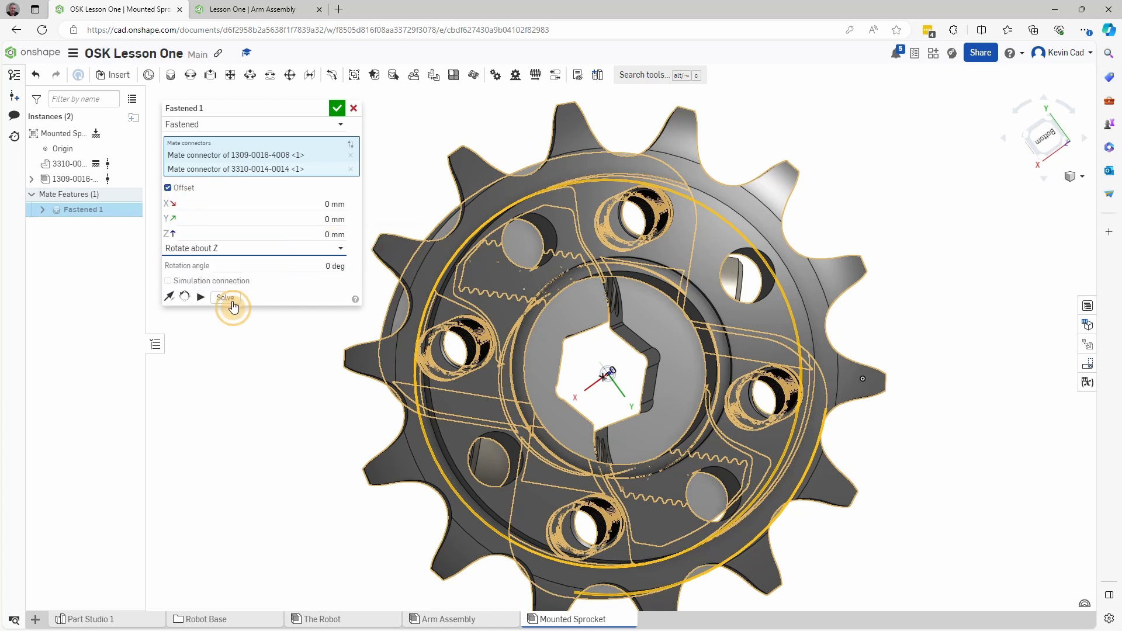
Step: Set the fastened mate's rotation angle to 45 deg, check the hole alignment and accept the mate
{"action": "left_click", "coordinate": [325, 266]}
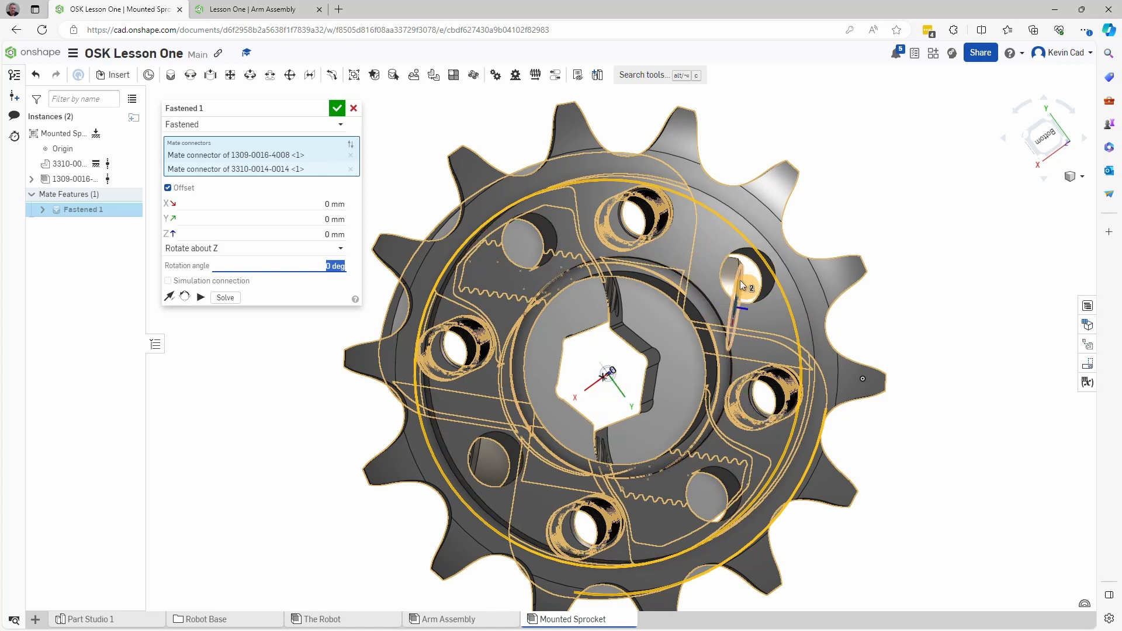
{"action": "middle_click_drag", "start_coordinate": [943, 365], "coordinate": [900, 378]}
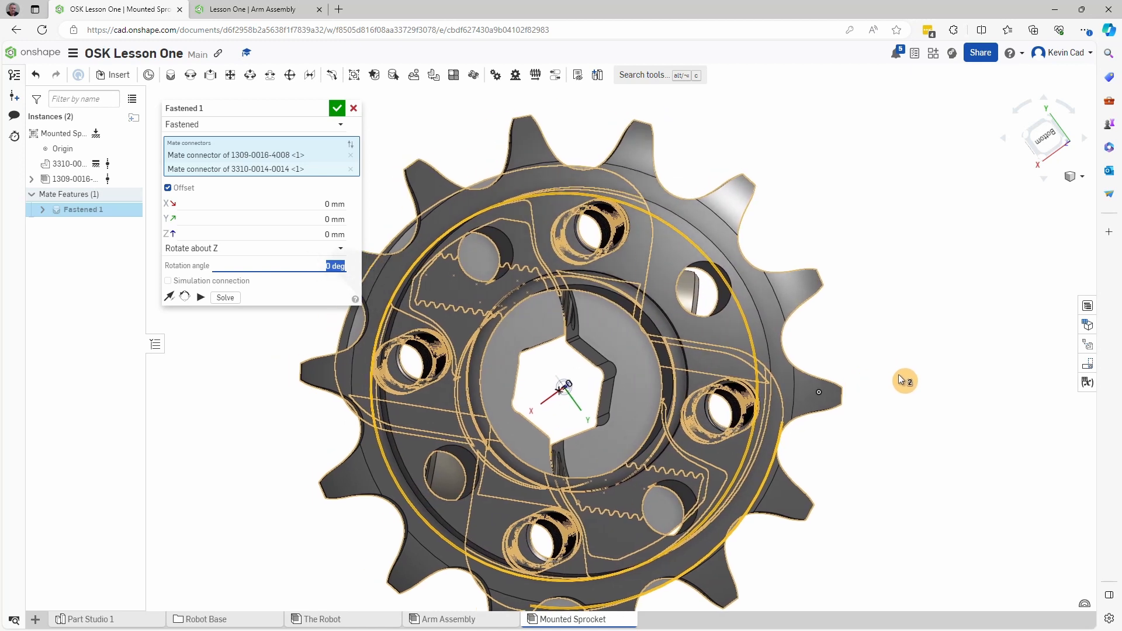
{"action": "right_click_drag", "start_coordinate": [899, 375], "coordinate": [923, 379]}
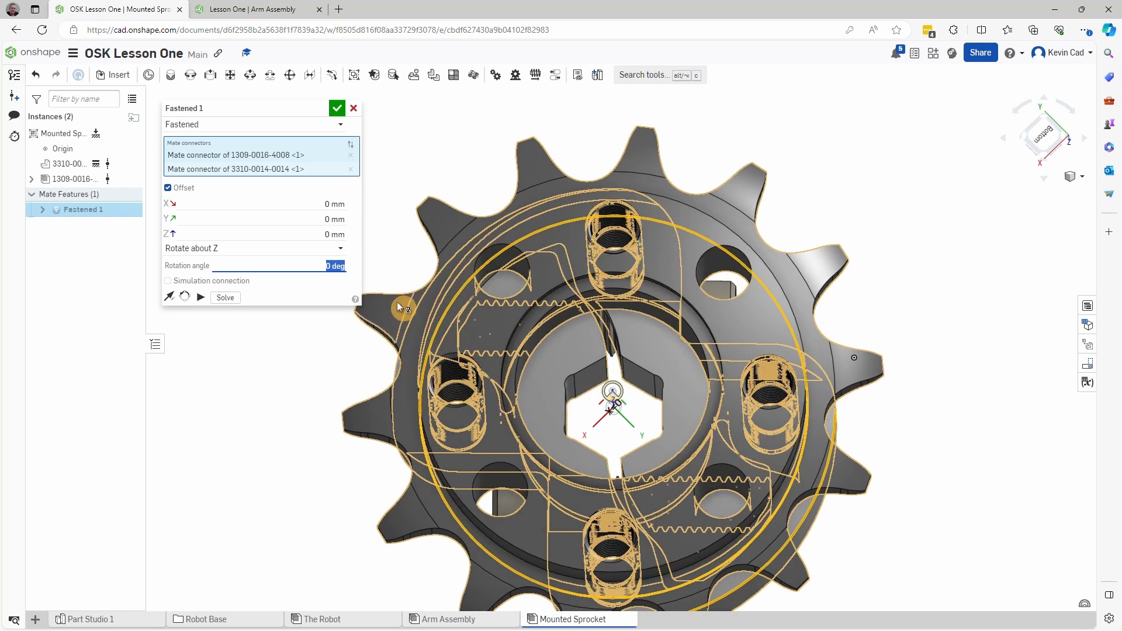
{"action": "type", "text": "45"}
{"action": "key", "text": "Tab"}
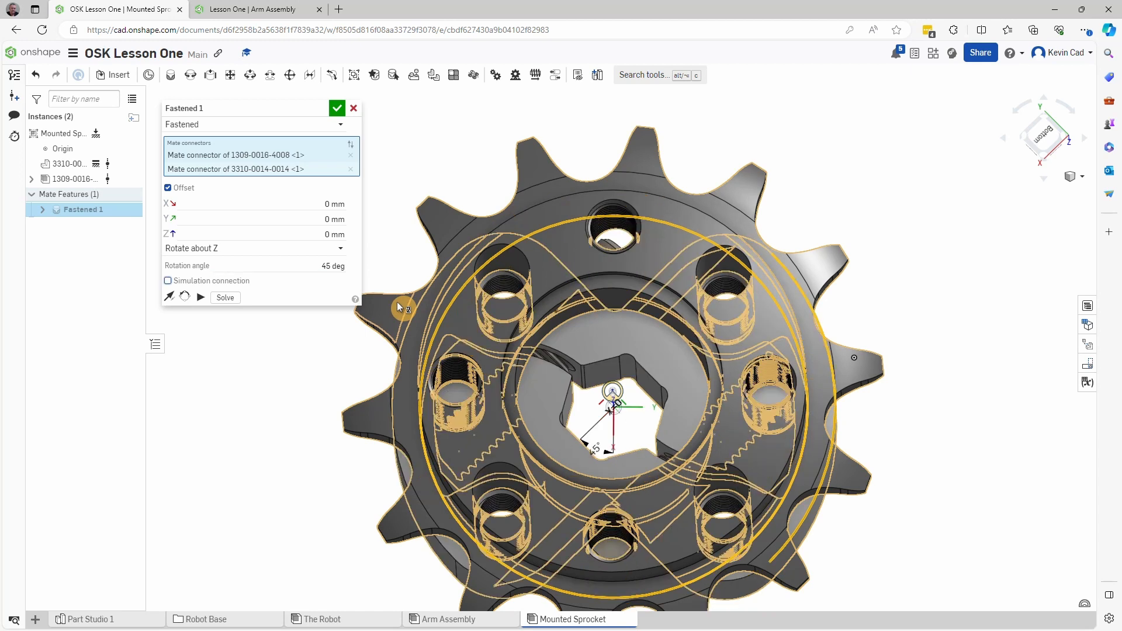
{"action": "right_click_drag", "start_coordinate": [919, 305], "coordinate": [943, 288]}
{"action": "scroll", "coordinate": [747, 284], "scroll_direction": "up", "scroll_amount": 8}
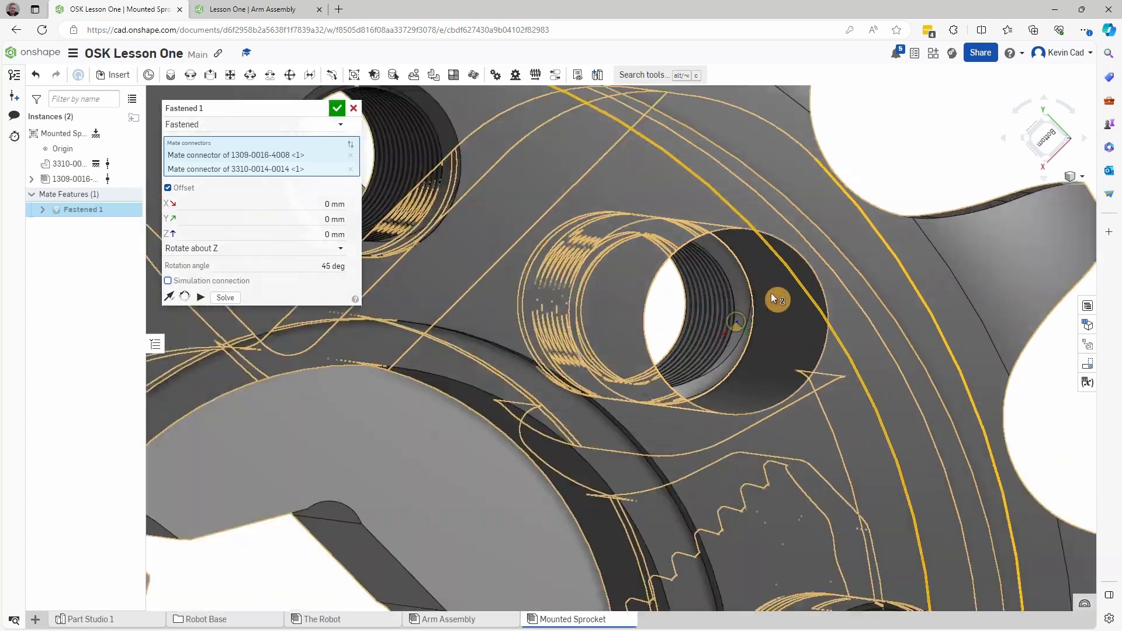
{"action": "mouse_move", "coordinate": [800, 329]}
{"action": "right_mouse_down"}
{"action": "mouse_move", "coordinate": [785, 334]}
{"action": "mouse_move", "coordinate": [800, 332]}
{"action": "mouse_move", "coordinate": [790, 325]}
{"action": "right_mouse_up"}
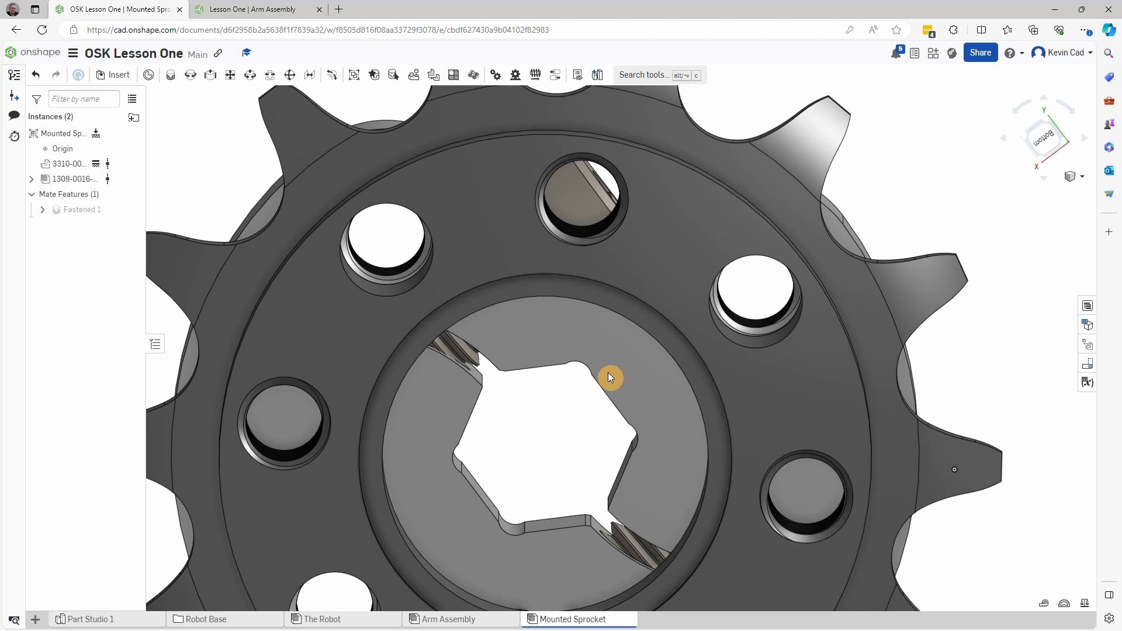
Step: Reopen the fastened mate to review its offset and rotation settings, and close it
{"action": "right_click_drag", "start_coordinate": [607, 373], "coordinate": [620, 370]}
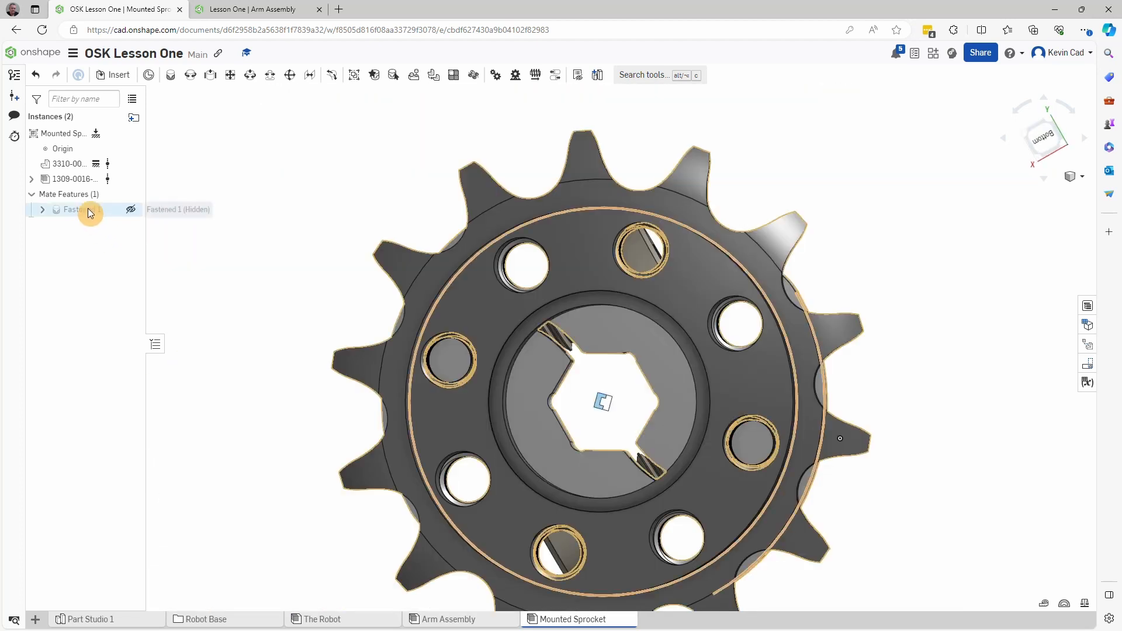
{"action": "double_click", "coordinate": [89, 211]}
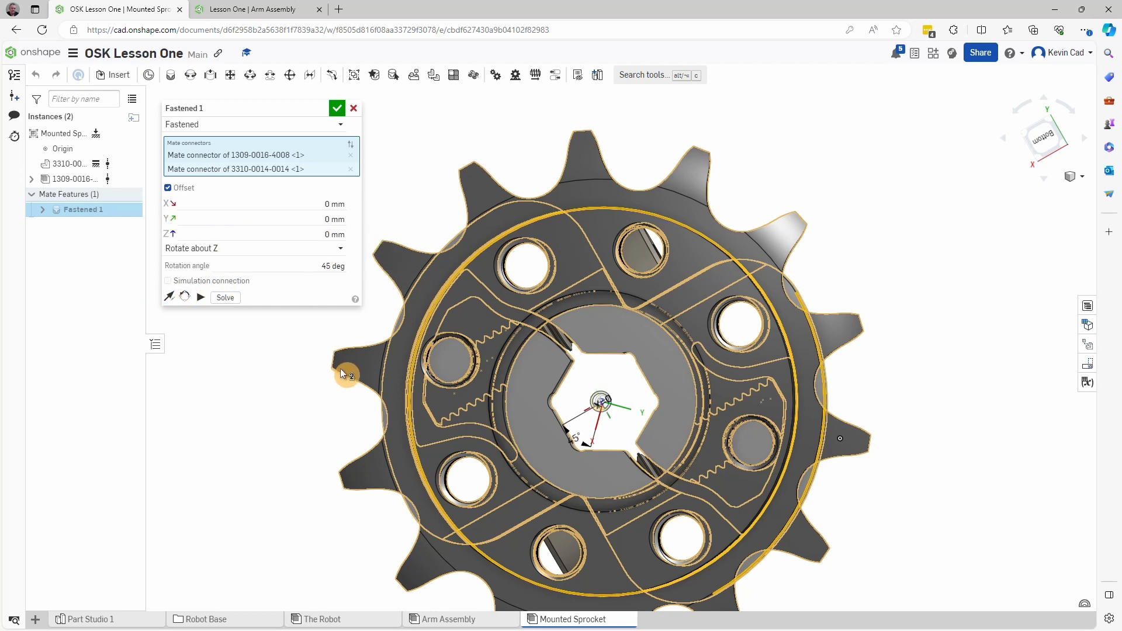
{"action": "left_click", "coordinate": [336, 110]}
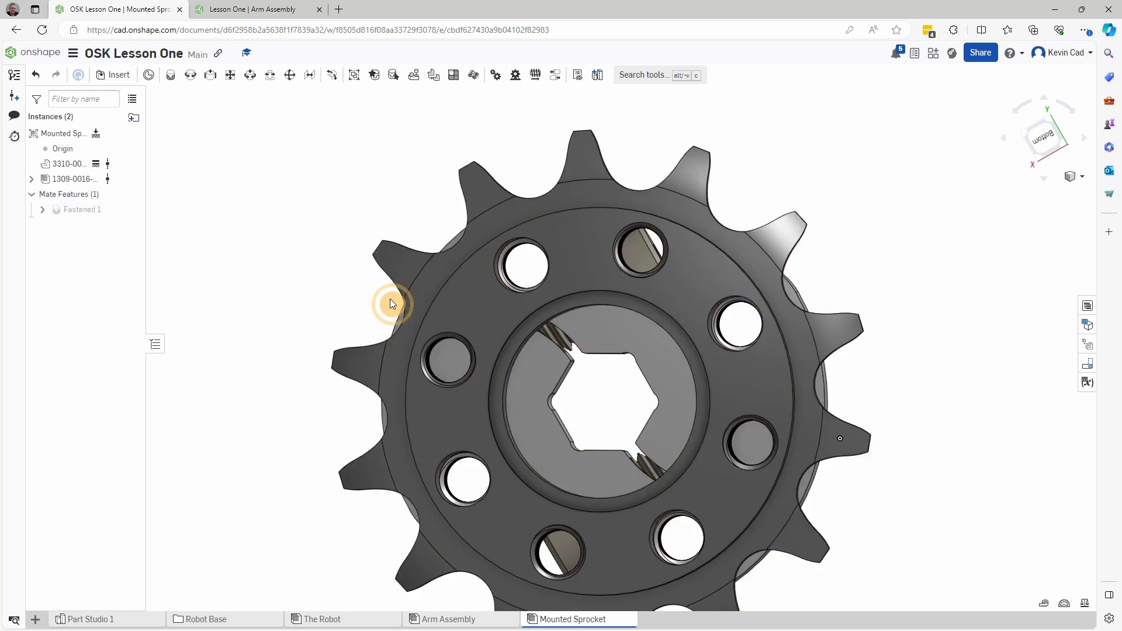
Step: Measure the parallel distance between the sprocket's outer bolt face and the hub's opposite face
{"action": "mouse_move", "coordinate": [390, 299]}
{"action": "right_mouse_down"}
{"action": "mouse_move", "coordinate": [404, 278]}
{"action": "mouse_move", "coordinate": [394, 313]}
{"action": "mouse_move", "coordinate": [395, 286]}
{"action": "right_mouse_up"}
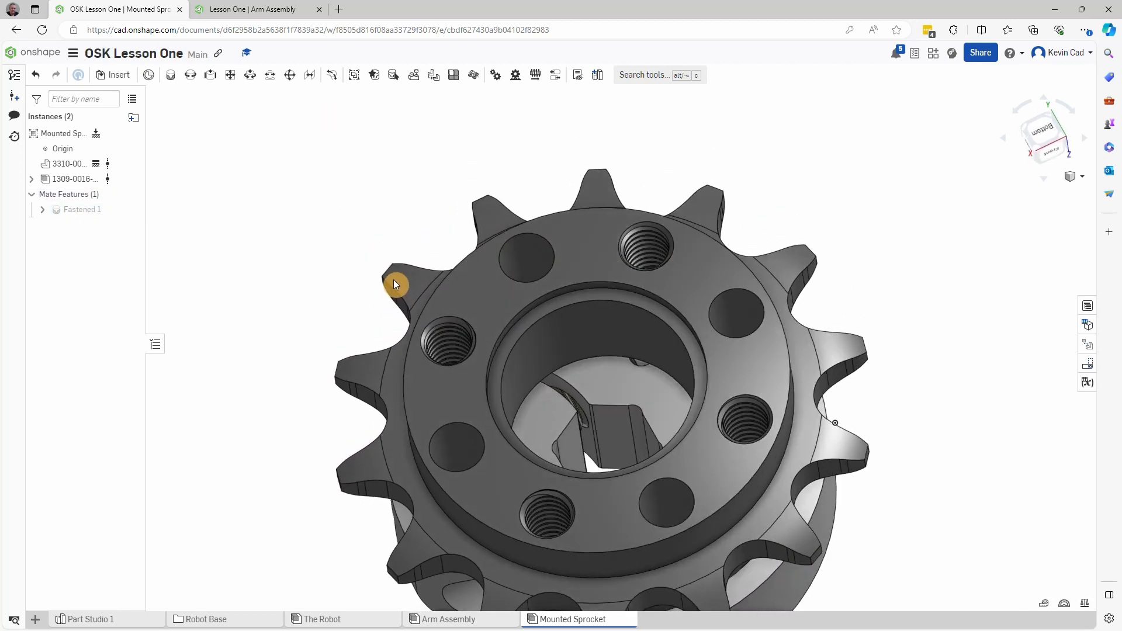
{"action": "left_click", "coordinate": [464, 297]}
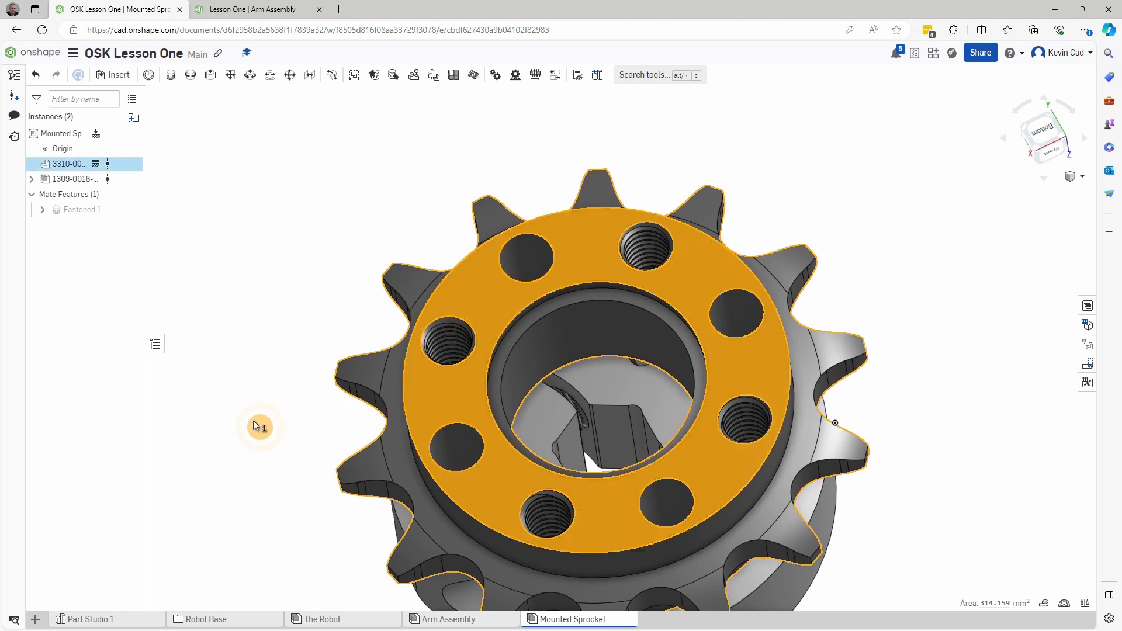
{"action": "right_click_drag", "start_coordinate": [265, 415], "coordinate": [471, 311]}
{"action": "left_click", "coordinate": [570, 271]}
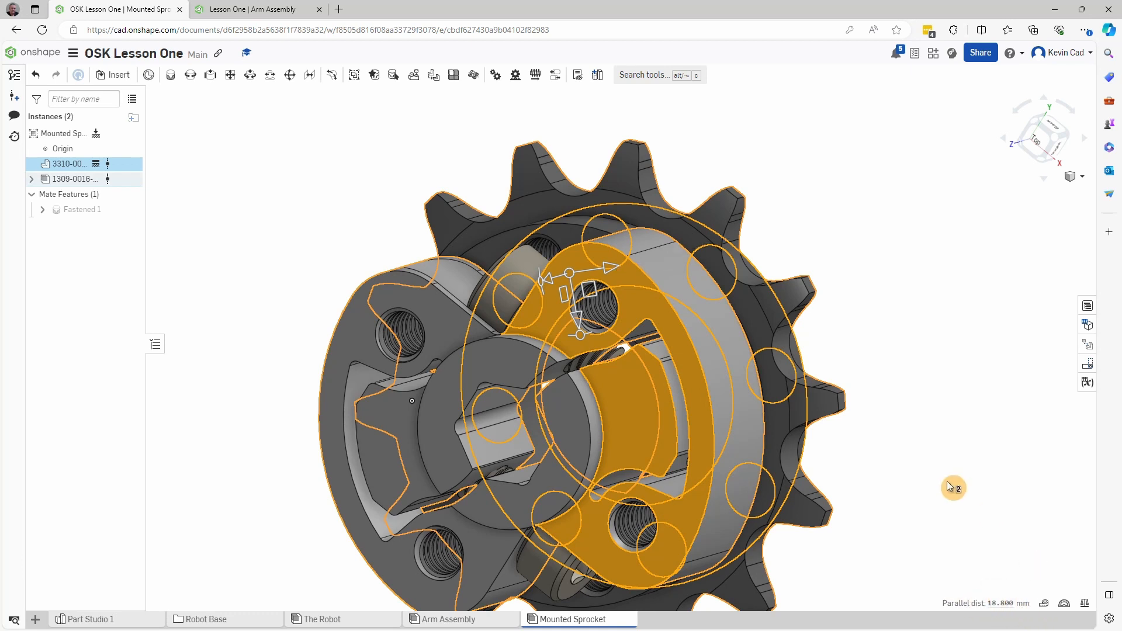
{"action": "mouse_move", "coordinate": [954, 488]}
{"action": "right_mouse_down"}
{"action": "mouse_move", "coordinate": [981, 476]}
{"action": "mouse_move", "coordinate": [972, 475]}
{"action": "right_mouse_up"}
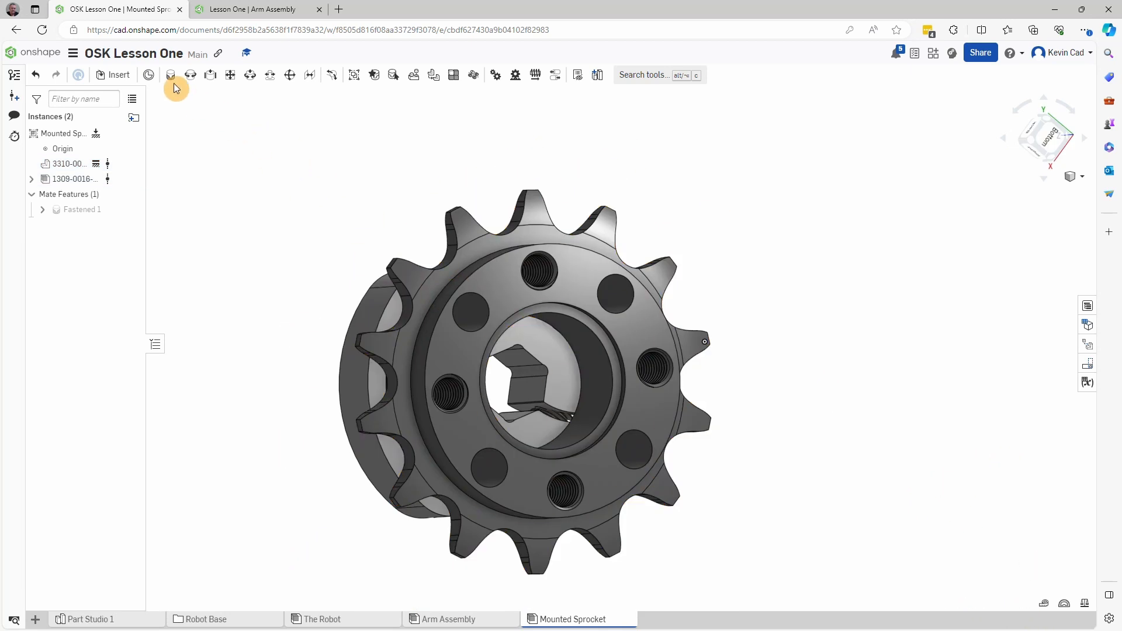
Step: Set up a standard ISO socket button head screw for insertion, size M4 with a length of 16
{"action": "left_click", "coordinate": [116, 75]}
{"action": "left_click", "coordinate": [291, 119]}
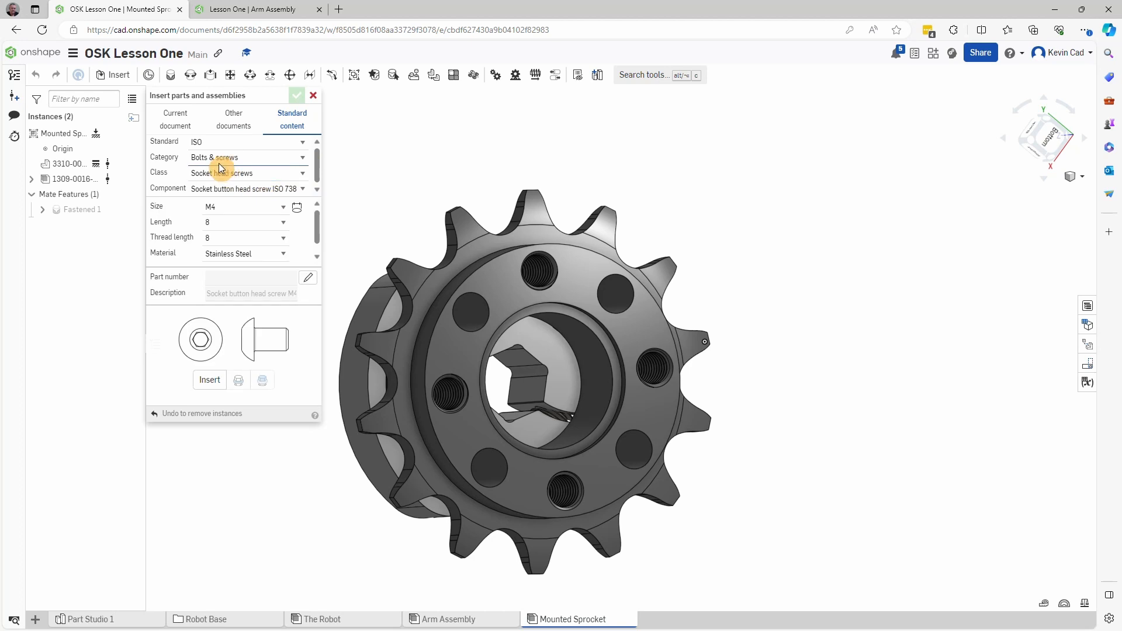
{"action": "left_click", "coordinate": [221, 225]}
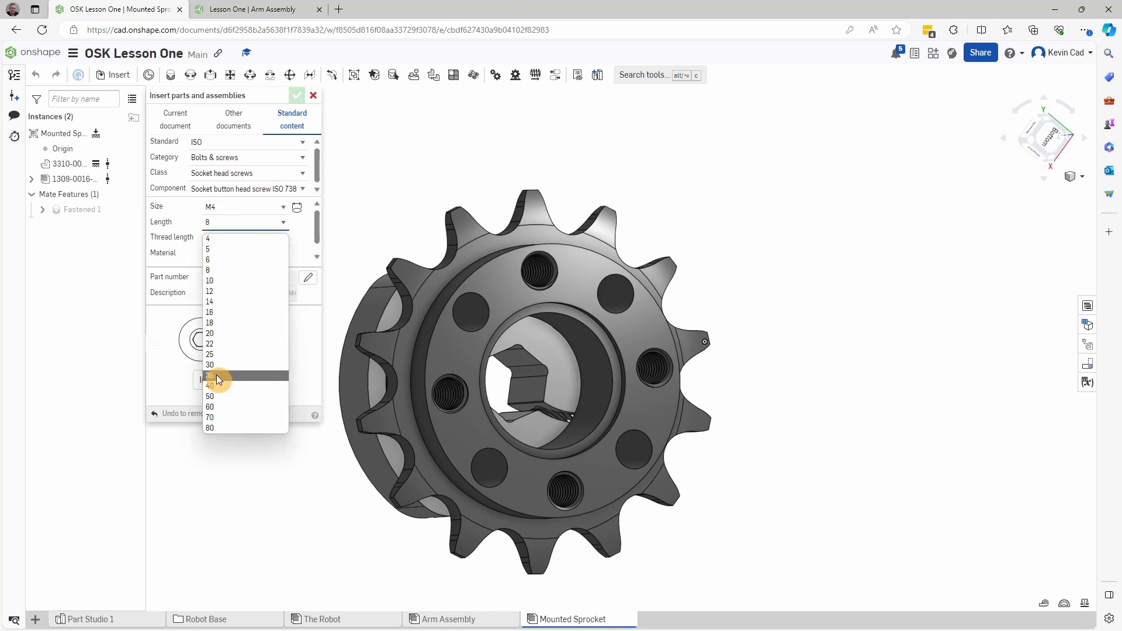
{"action": "left_click", "coordinate": [217, 313]}
Step: Insert the M4 x 16 button head screws into the four plain holes on the sprocket's outer face
{"action": "right_click_drag", "start_coordinate": [254, 489], "coordinate": [421, 427]}
{"action": "right_click_drag", "start_coordinate": [494, 353], "coordinate": [483, 373]}
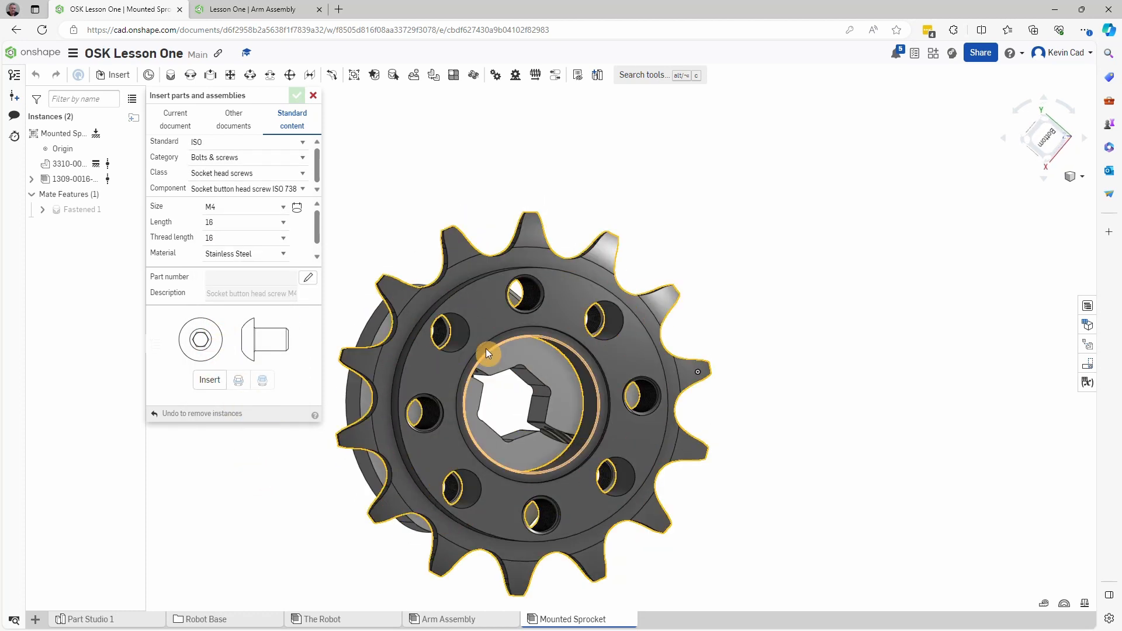
{"action": "scroll", "coordinate": [471, 324], "scroll_direction": "up", "scroll_amount": 5}
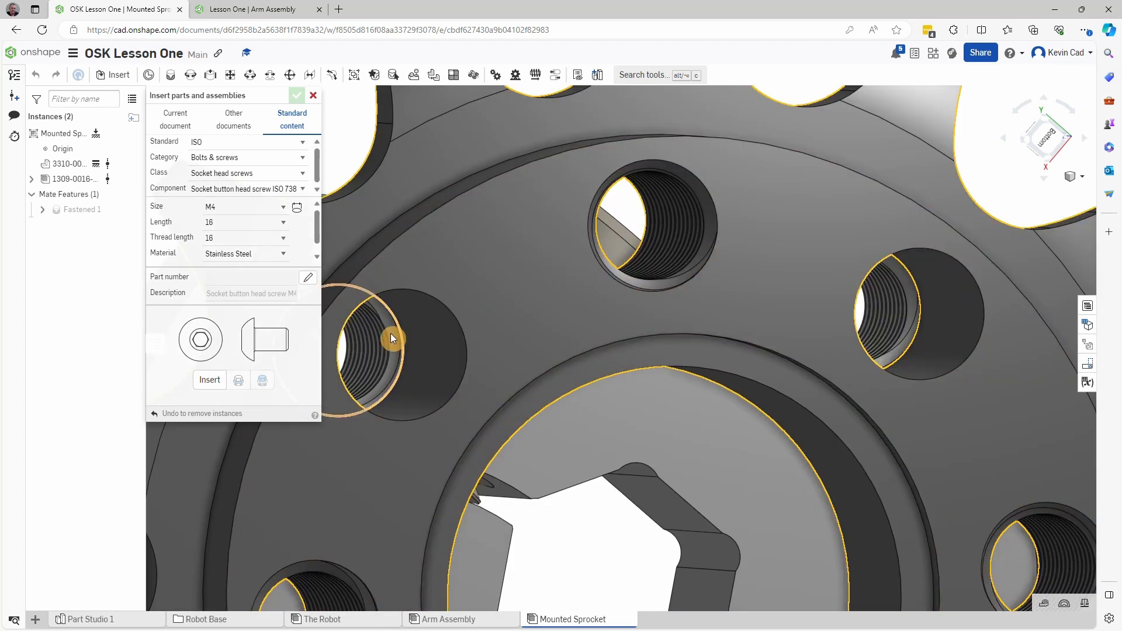
{"action": "right_click_drag", "start_coordinate": [369, 349], "coordinate": [502, 314]}
{"action": "left_click", "coordinate": [436, 294]}
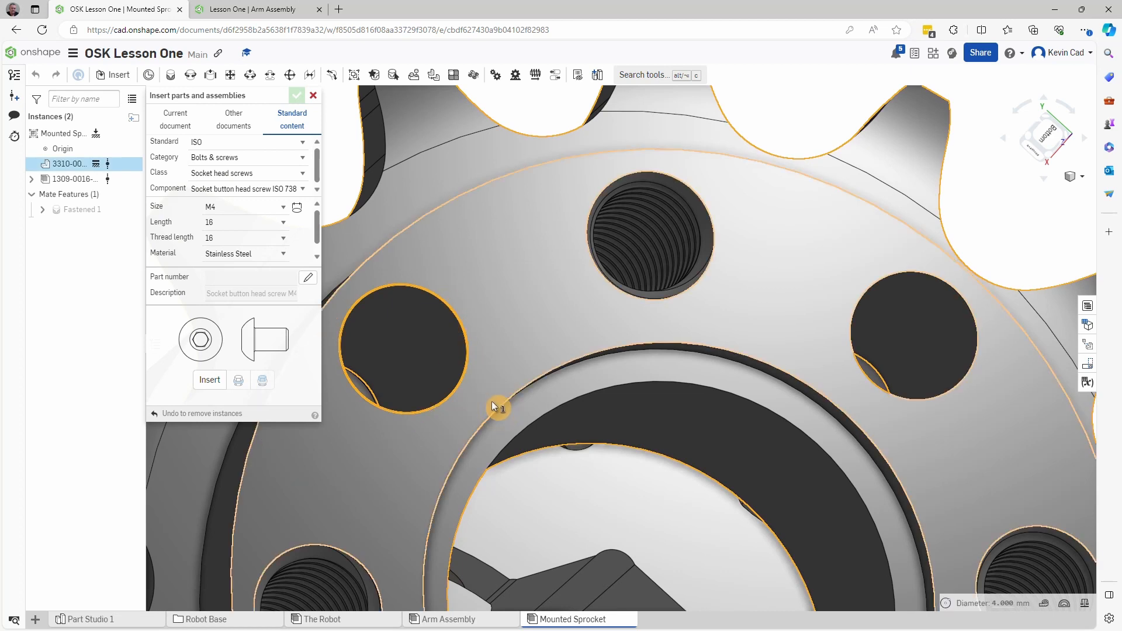
{"action": "scroll", "coordinate": [492, 401], "scroll_direction": "down", "scroll_amount": 3}
{"action": "left_click", "coordinate": [777, 347]}
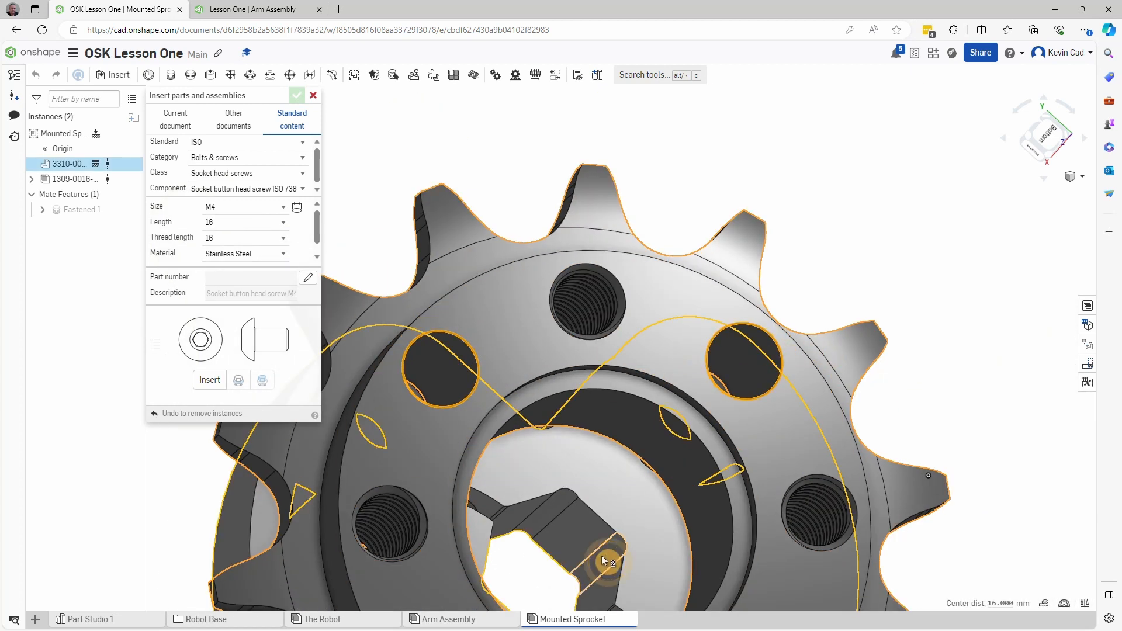
{"action": "right_click_drag", "start_coordinate": [601, 555], "coordinate": [538, 450]}
{"action": "left_click", "coordinate": [514, 422]}
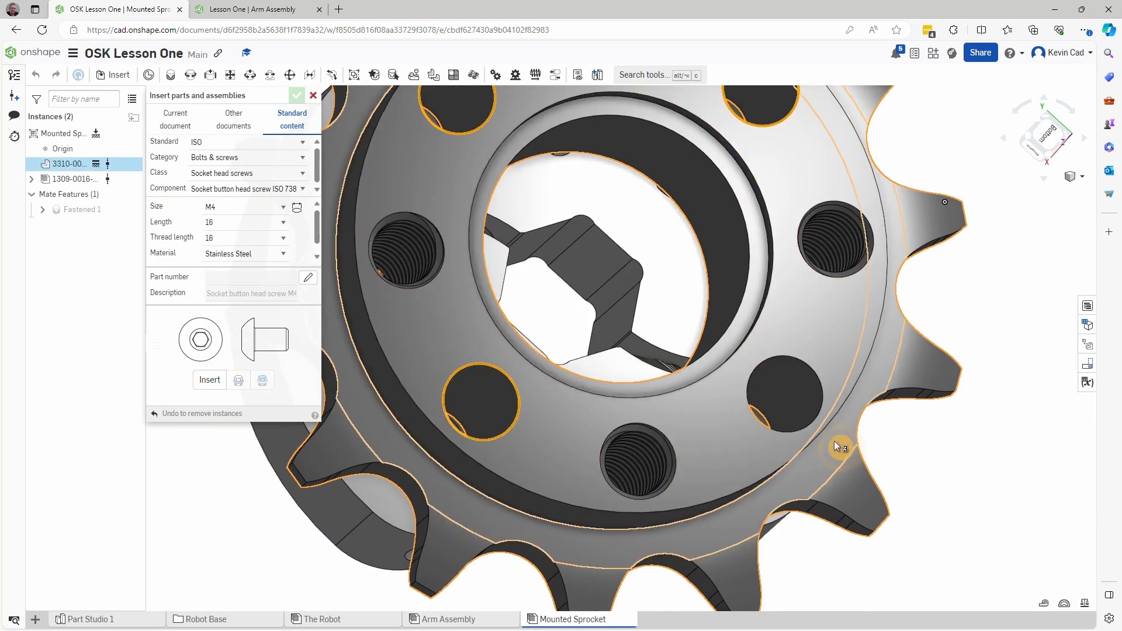
{"action": "left_click", "coordinate": [787, 433]}
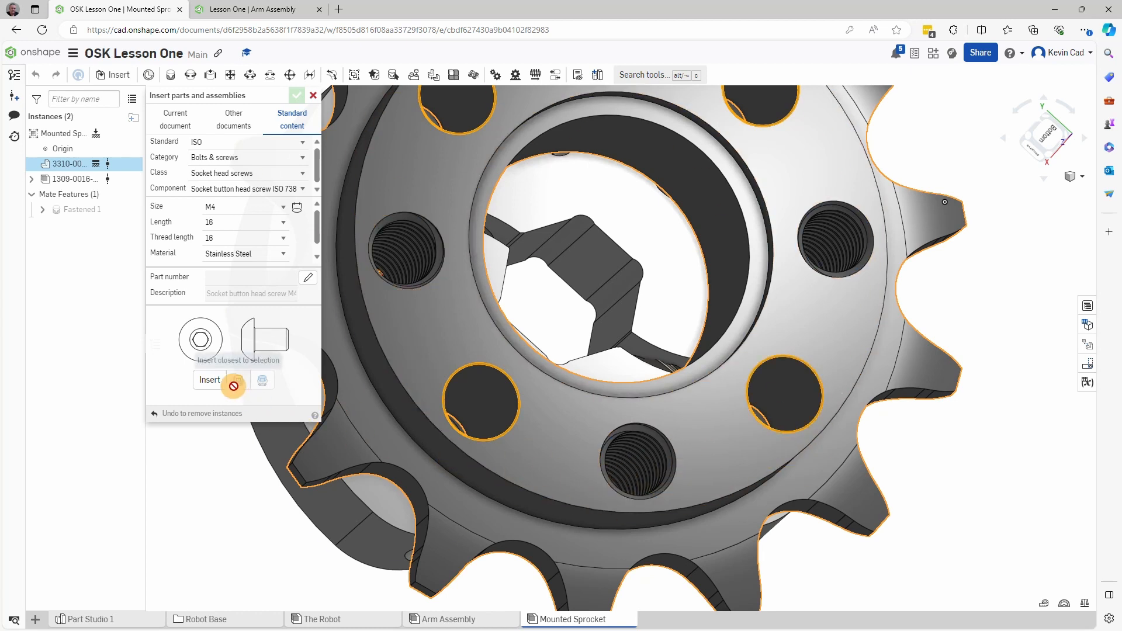
{"action": "left_click", "coordinate": [210, 380]}
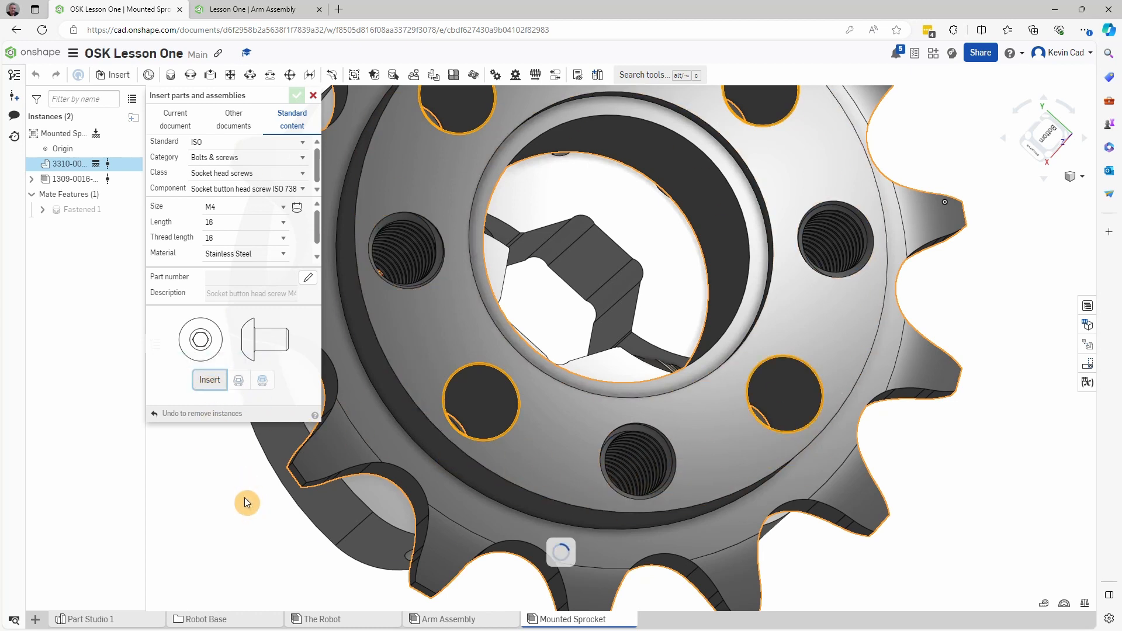
Step: Hide all mate connectors in the Mounted Sprocket assembly and check the four installed screws
{"action": "right_click", "coordinate": [482, 403]}
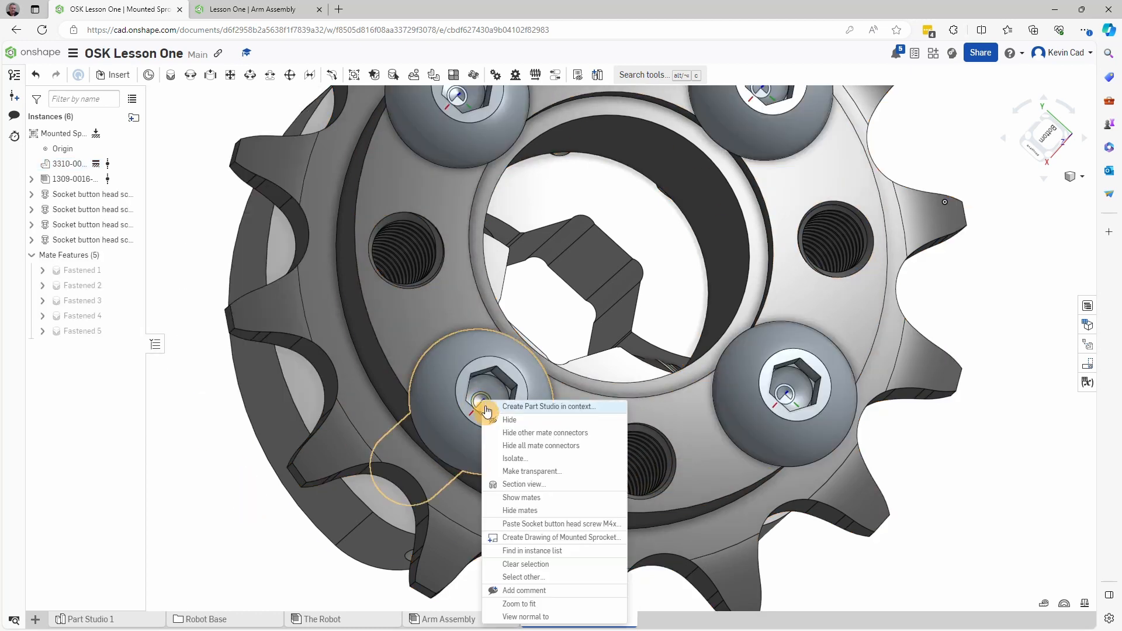
{"action": "left_click", "coordinate": [544, 449]}
{"action": "scroll", "coordinate": [573, 512], "scroll_direction": "down", "scroll_amount": 4}
{"action": "right_click_drag", "start_coordinate": [575, 501], "coordinate": [598, 520]}
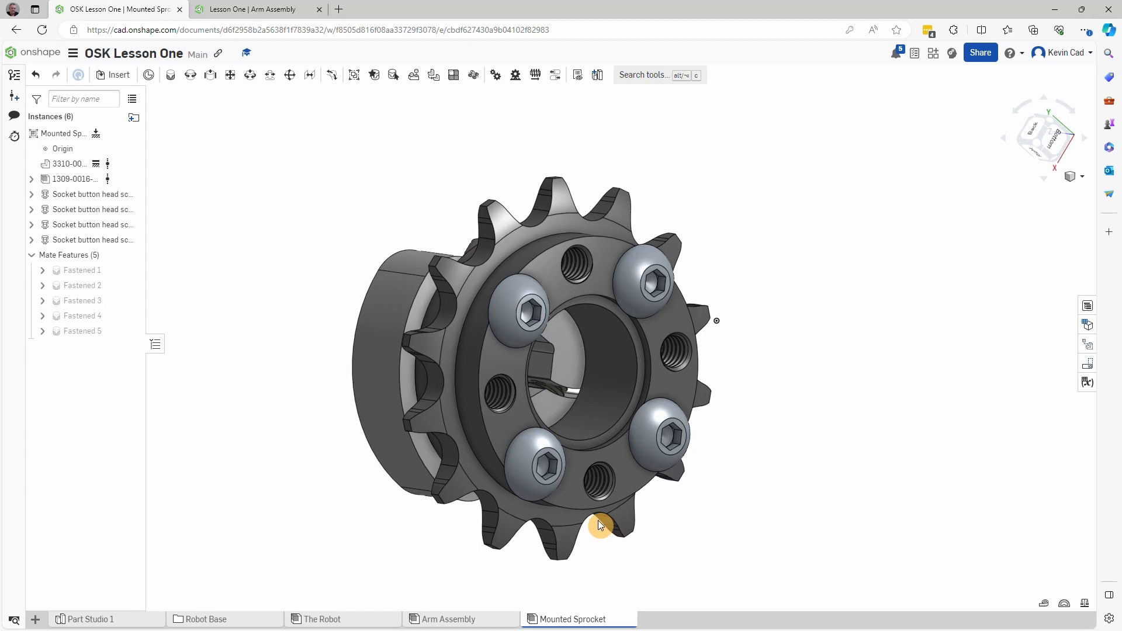
{"action": "right_click_drag", "start_coordinate": [733, 538], "coordinate": [484, 594]}
Step: Switch to the Arm Assembly and insert the Mounted Sprocket assembly beside the motor's hex shaft
{"action": "left_click", "coordinate": [459, 621]}
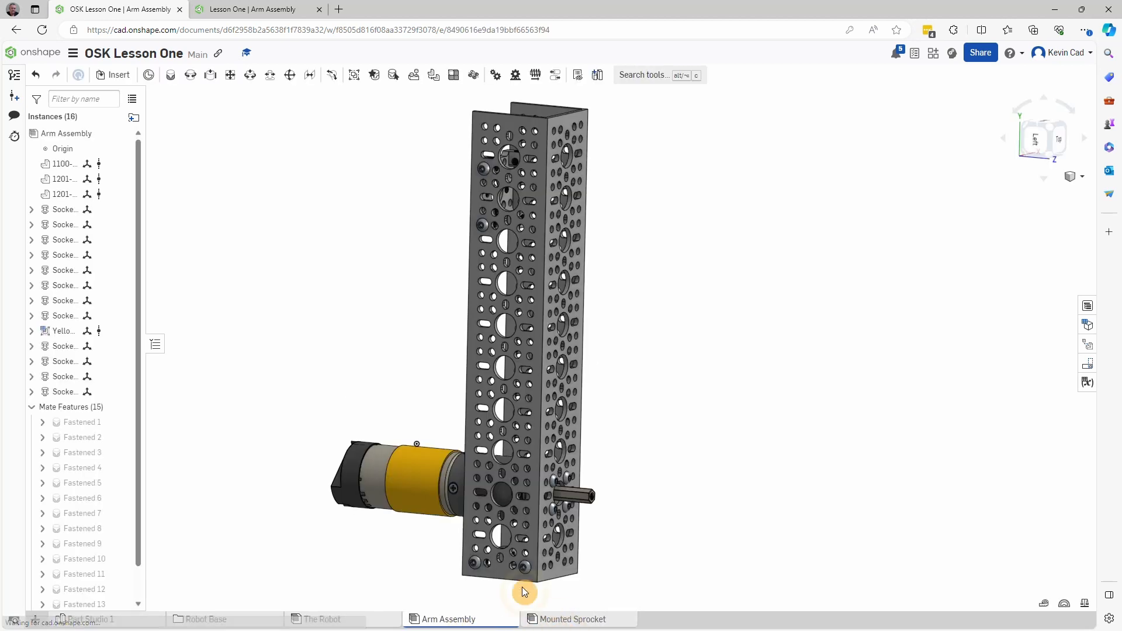
{"action": "left_click", "coordinate": [101, 74]}
{"action": "left_click", "coordinate": [169, 123]}
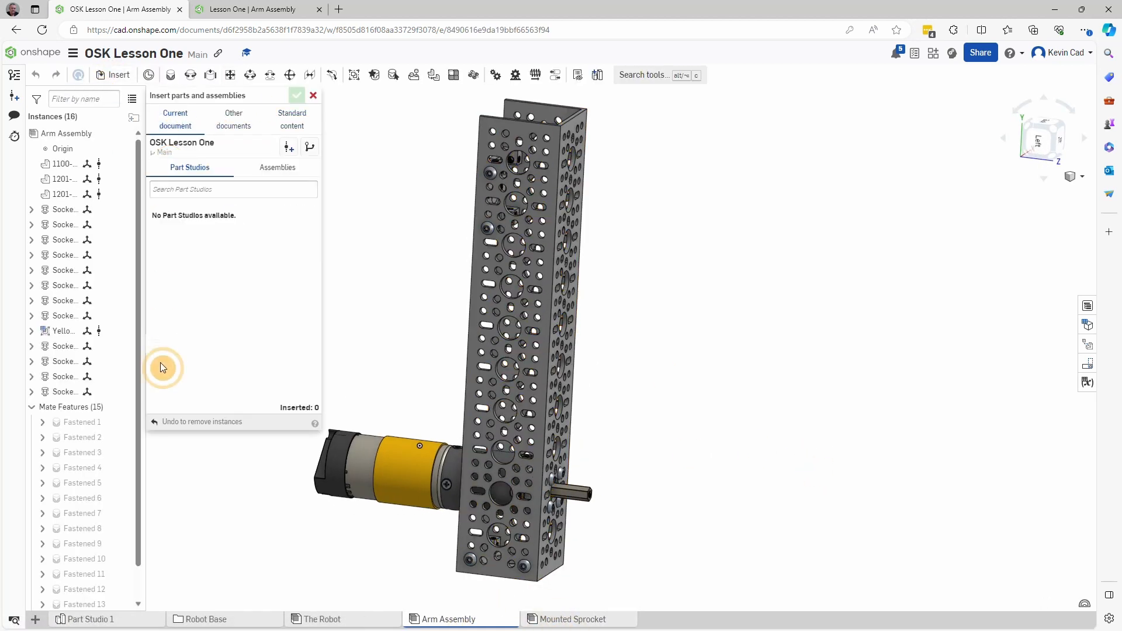
{"action": "left_click", "coordinate": [278, 169]}
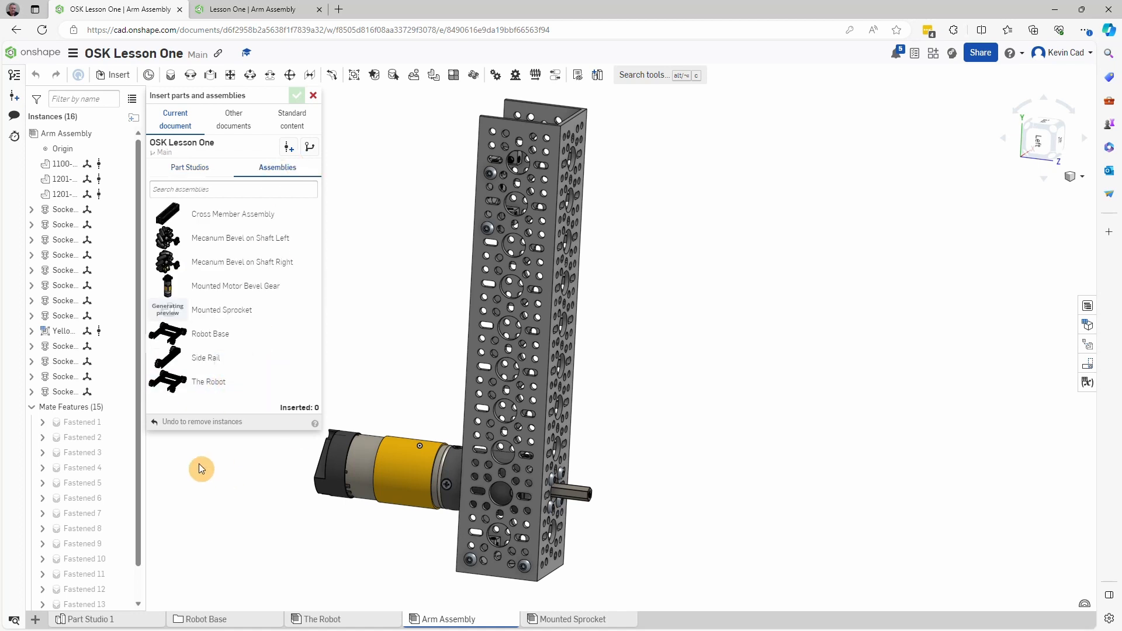
{"action": "left_click", "coordinate": [226, 318]}
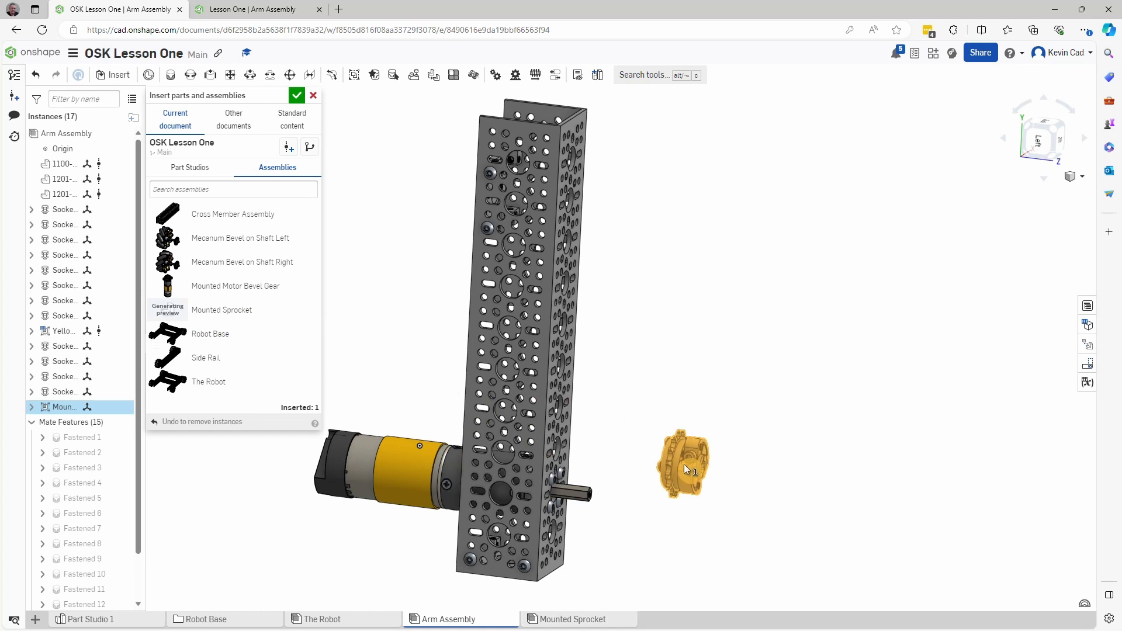
{"action": "left_click", "coordinate": [678, 464]}
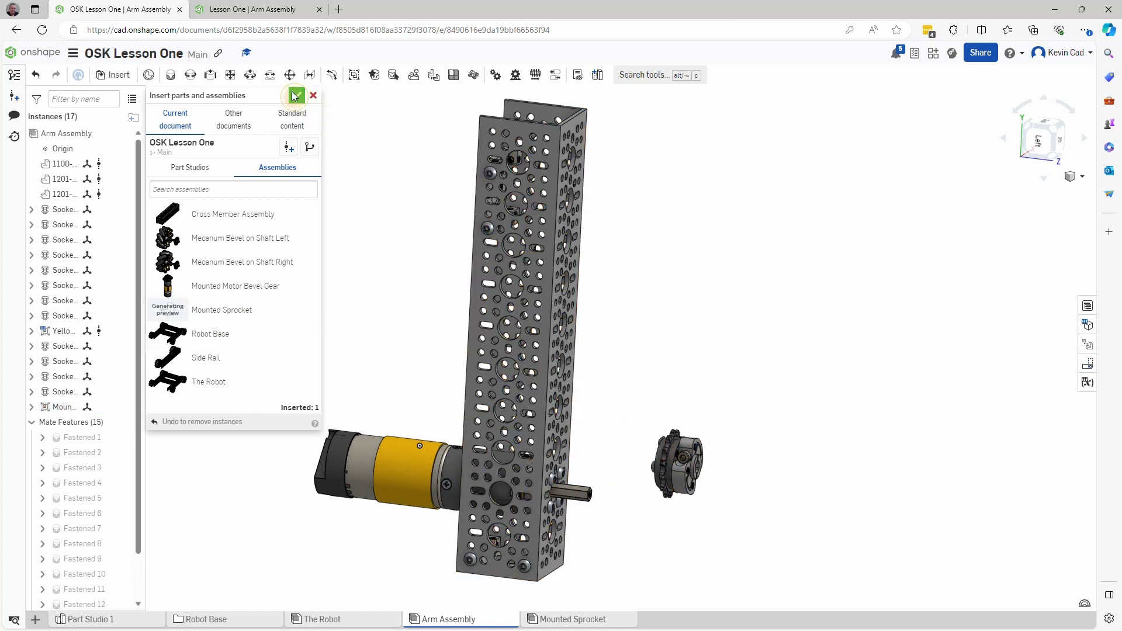
{"action": "left_click", "coordinate": [296, 96]}
Step: Select the hub's outer curved face on the mounted sprocket and shift the subassembly slightly closer to the shaft
{"action": "right_click_drag", "start_coordinate": [562, 420], "coordinate": [606, 471]}
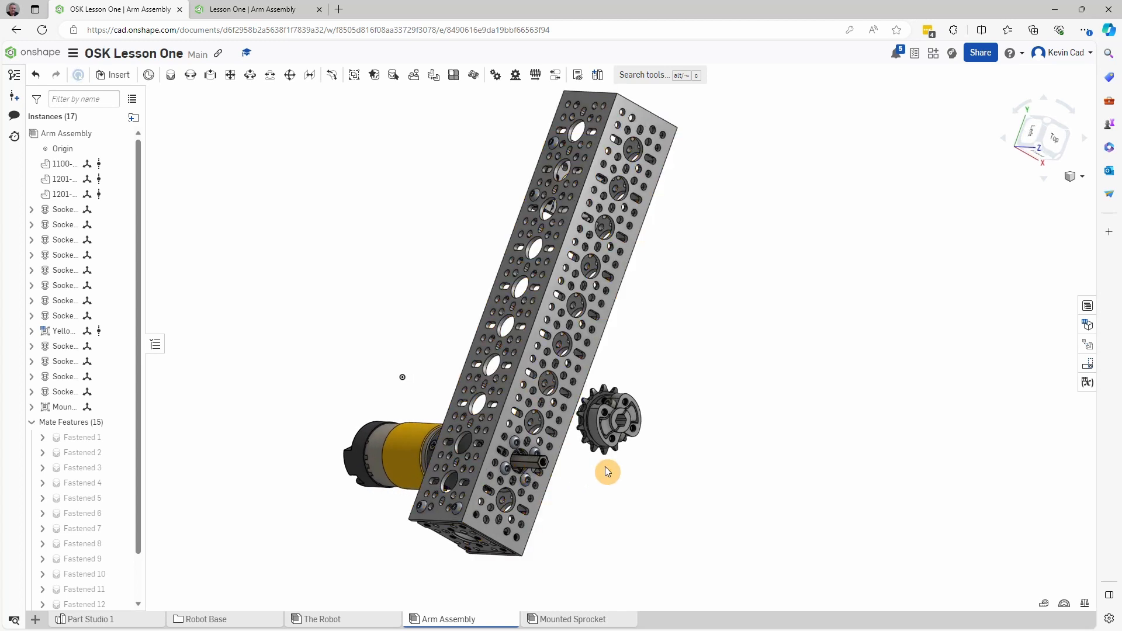
{"action": "scroll", "coordinate": [533, 472], "scroll_direction": "up", "scroll_amount": 6}
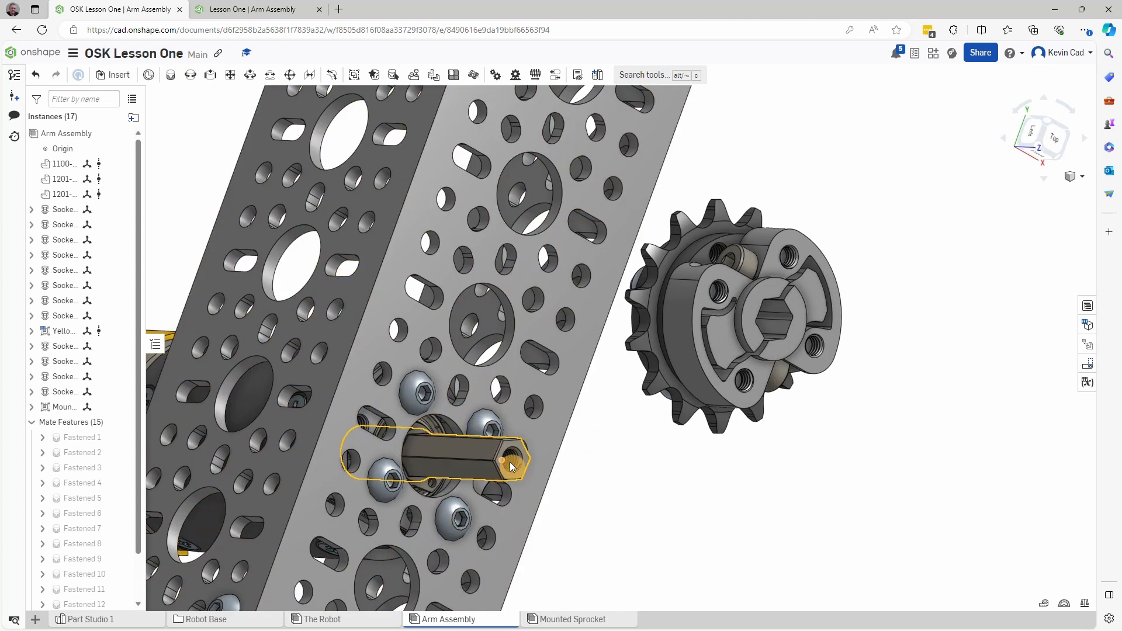
{"action": "right_click_drag", "start_coordinate": [513, 458], "coordinate": [711, 381]}
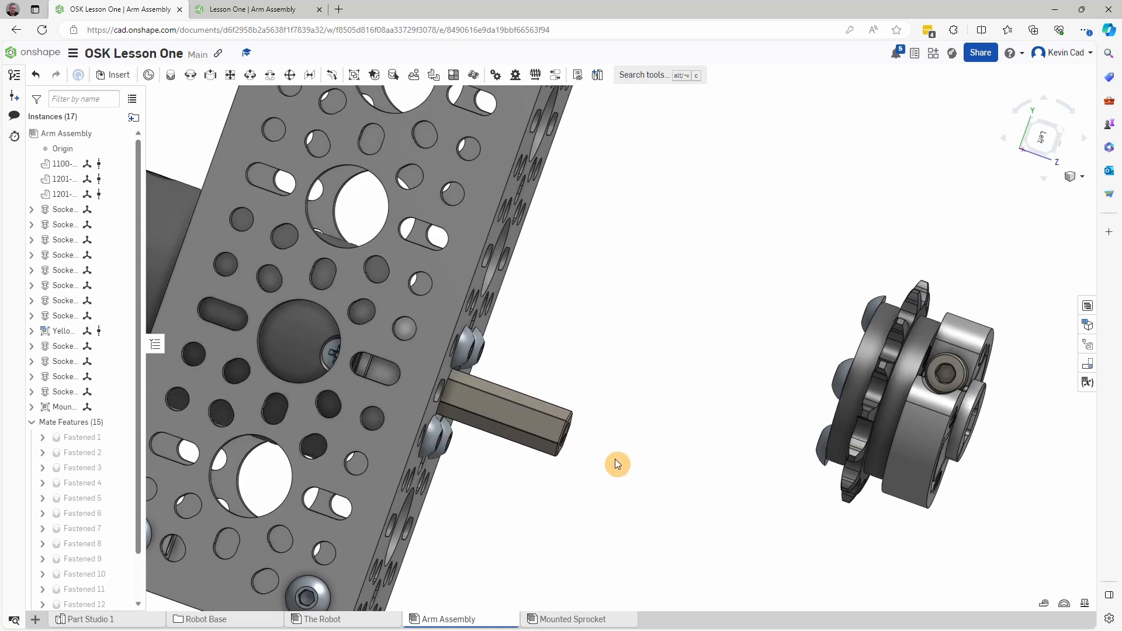
{"action": "right_click_drag", "start_coordinate": [615, 460], "coordinate": [586, 505]}
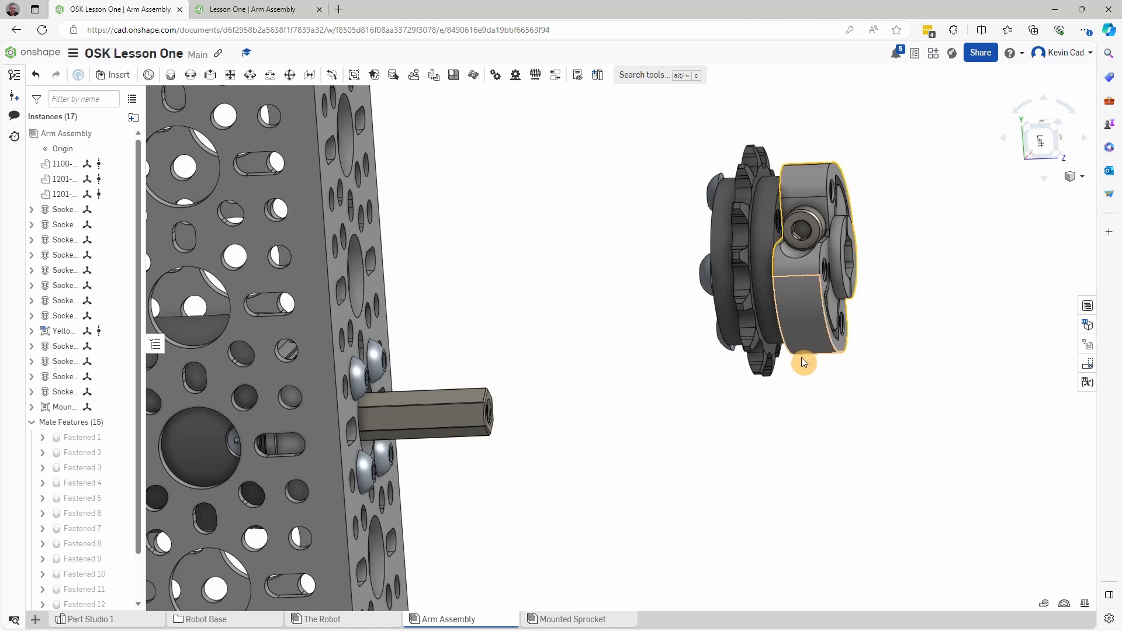
{"action": "left_click", "coordinate": [805, 317]}
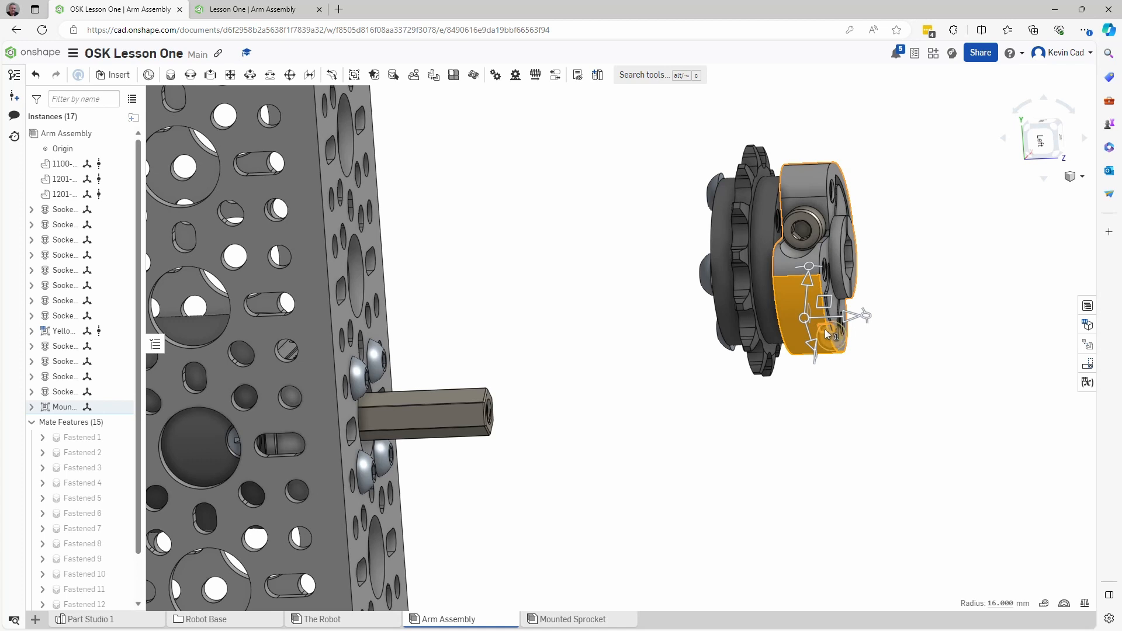
{"action": "left_click_drag", "start_coordinate": [827, 331], "coordinate": [830, 373]}
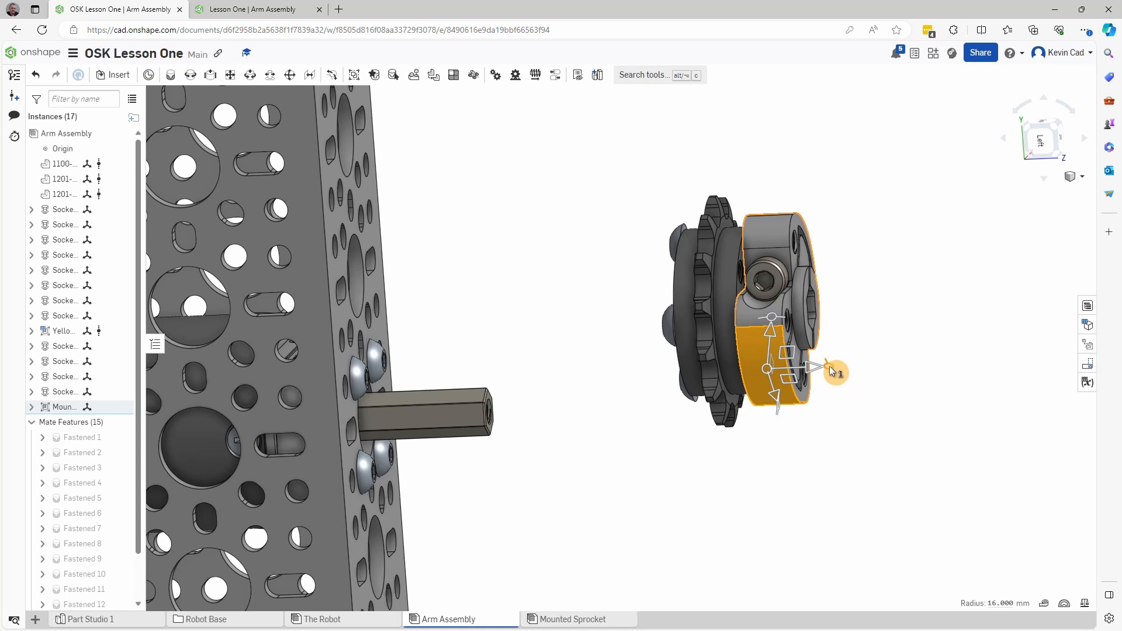
Step: Rotate the mounted sprocket 180 deg so its hub faces the channel and hex shaft
{"action": "left_click_drag", "start_coordinate": [834, 369], "coordinate": [930, 376]}
{"action": "type", "text": "0"}
{"action": "key", "text": "Return"}
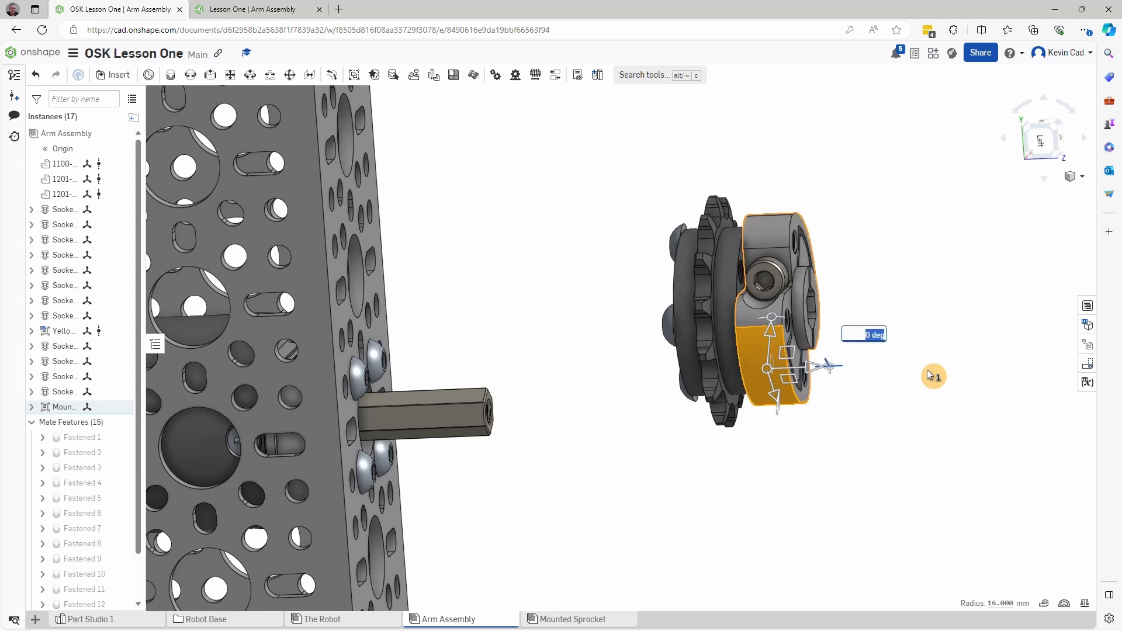
{"action": "left_click", "coordinate": [1044, 139]}
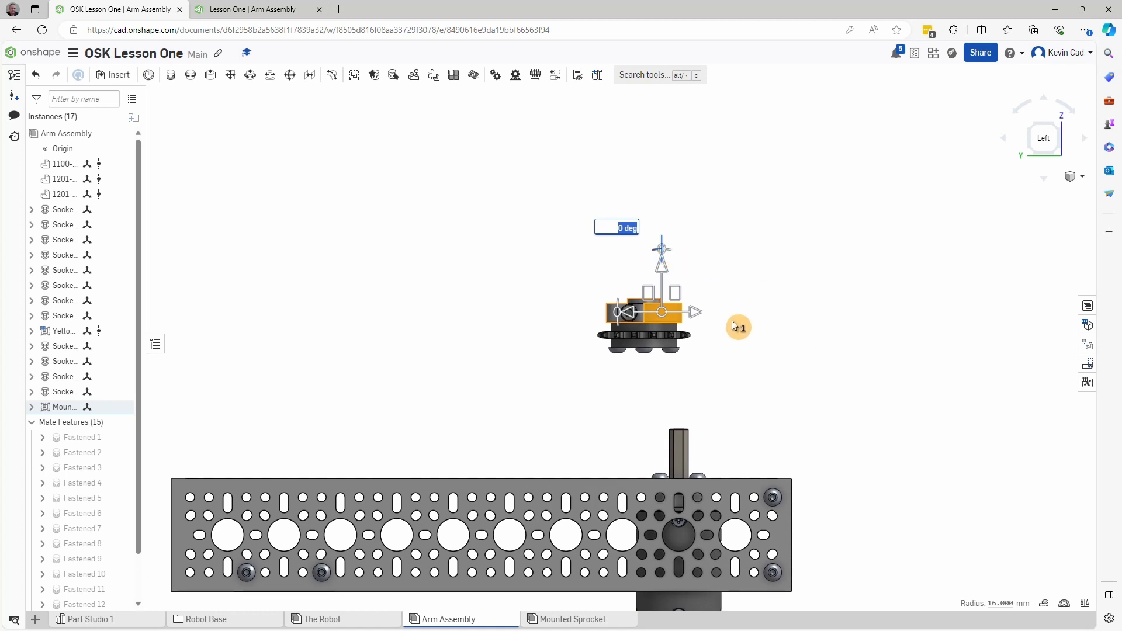
{"action": "right_click_drag", "start_coordinate": [817, 329], "coordinate": [778, 357]}
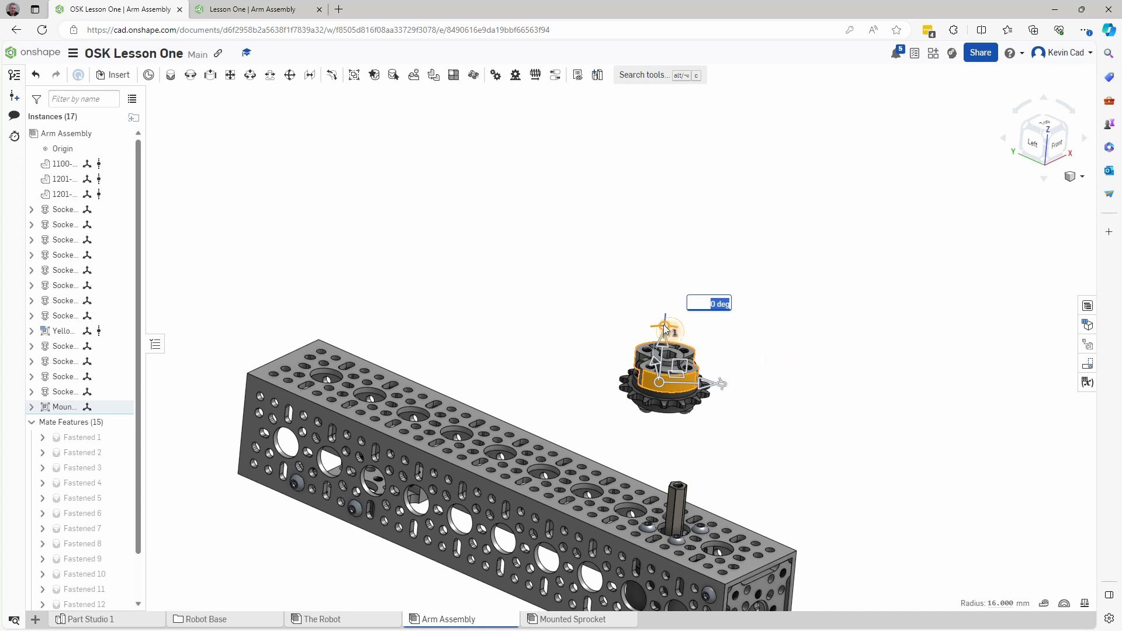
{"action": "left_click_drag", "start_coordinate": [665, 329], "coordinate": [812, 428]}
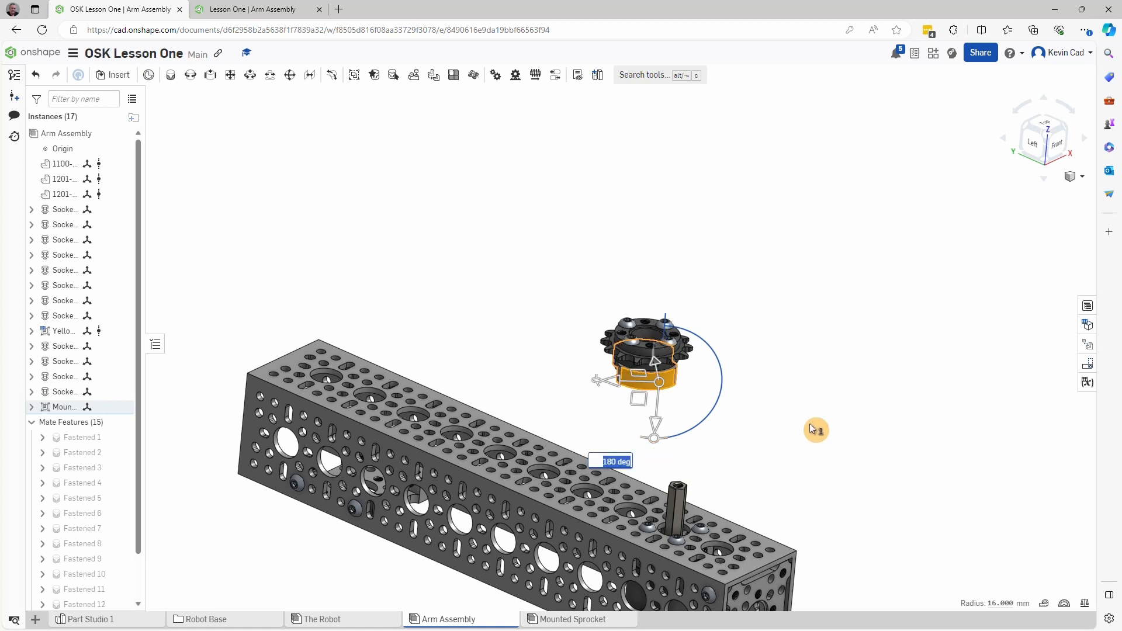
{"action": "left_click", "coordinate": [841, 388]}
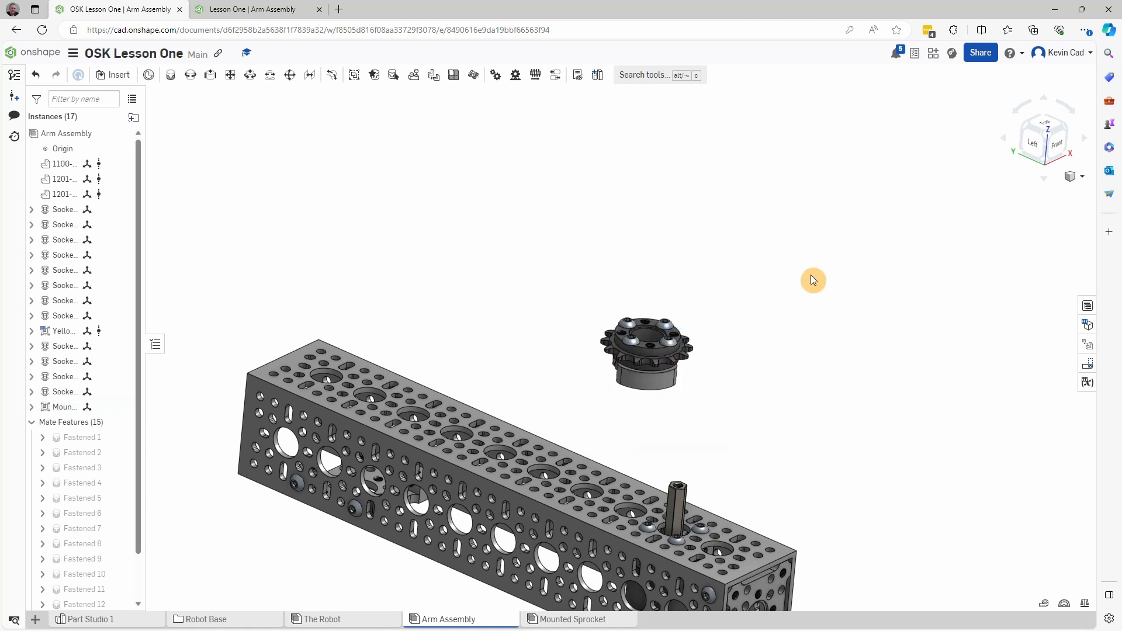
Step: Move the mounted sprocket over to the free end of the hex shaft
{"action": "right_click_drag", "start_coordinate": [887, 328], "coordinate": [735, 394]}
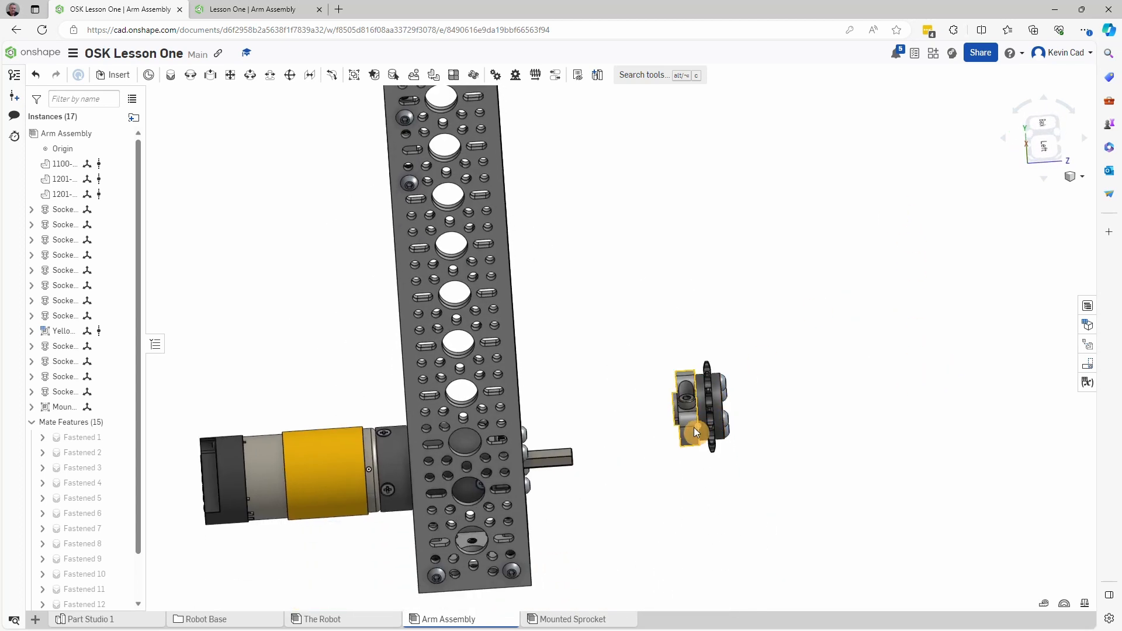
{"action": "left_click_drag", "start_coordinate": [692, 422], "coordinate": [555, 468]}
{"action": "mouse_move", "coordinate": [560, 466]}
{"action": "right_mouse_down"}
{"action": "mouse_move", "coordinate": [586, 481]}
{"action": "mouse_move", "coordinate": [752, 430]}
{"action": "mouse_move", "coordinate": [797, 381]}
{"action": "right_mouse_up"}
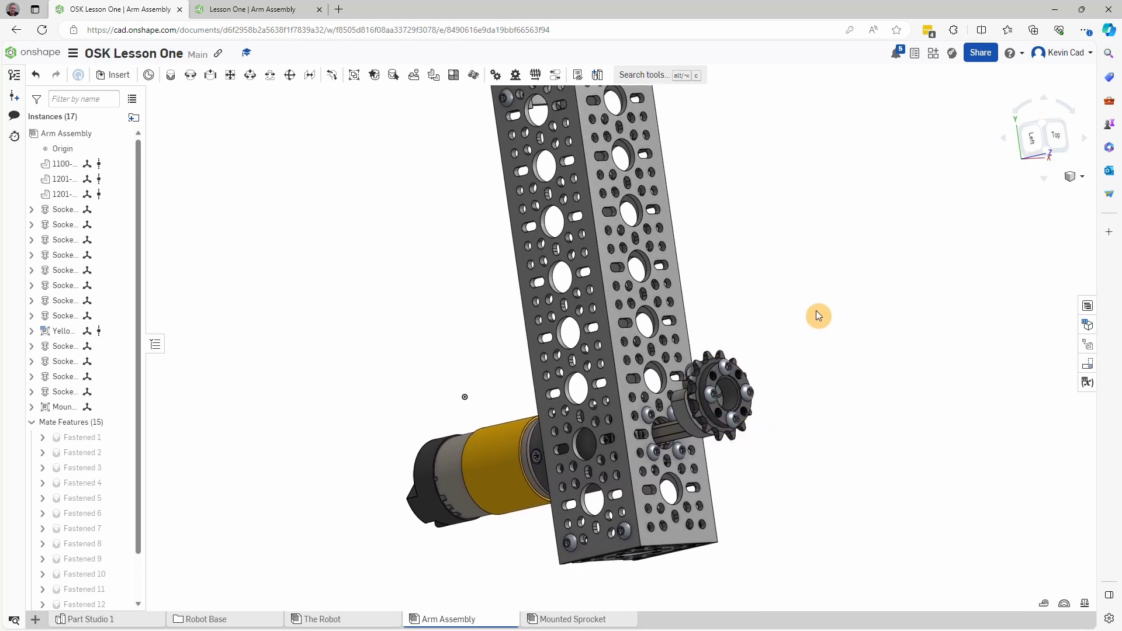
Step: Add a Revolute mate between the center of the hex gearbox shaft's free end and the center of the sprocket's outer hub face
{"action": "scroll", "coordinate": [815, 351], "scroll_direction": "up", "scroll_amount": 5}
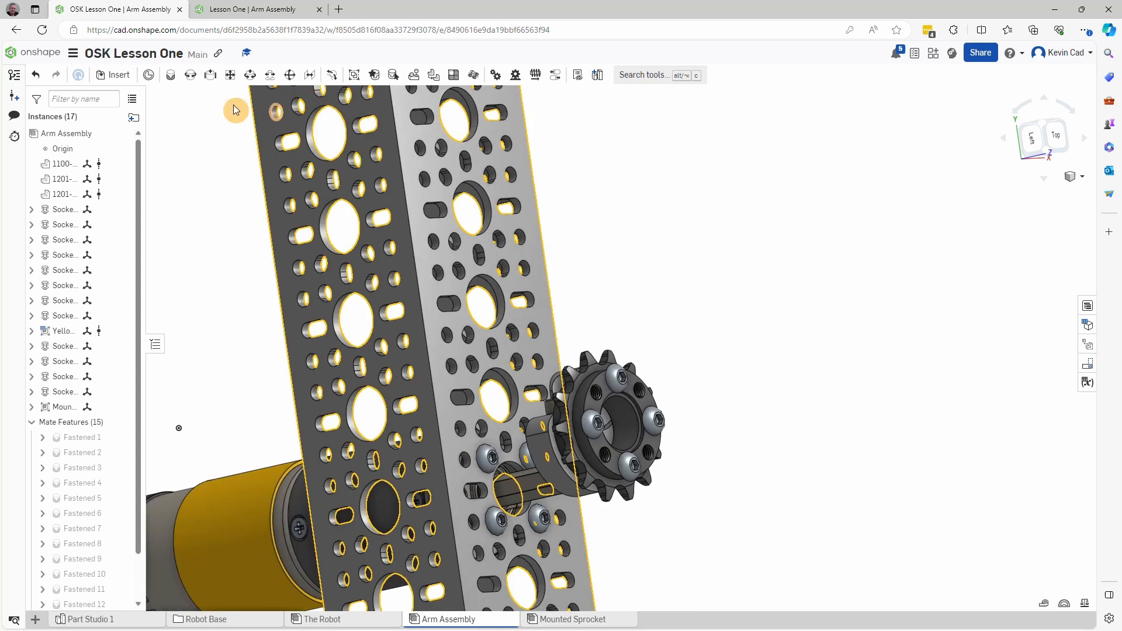
{"action": "left_click", "coordinate": [191, 75]}
{"action": "scroll", "coordinate": [619, 488], "scroll_direction": "up", "scroll_amount": 5}
{"action": "left_click_drag", "start_coordinate": [619, 487], "coordinate": [968, 350]}
{"action": "middle_click_drag", "start_coordinate": [561, 591], "coordinate": [360, 627]}
{"action": "left_click", "coordinate": [441, 379]}
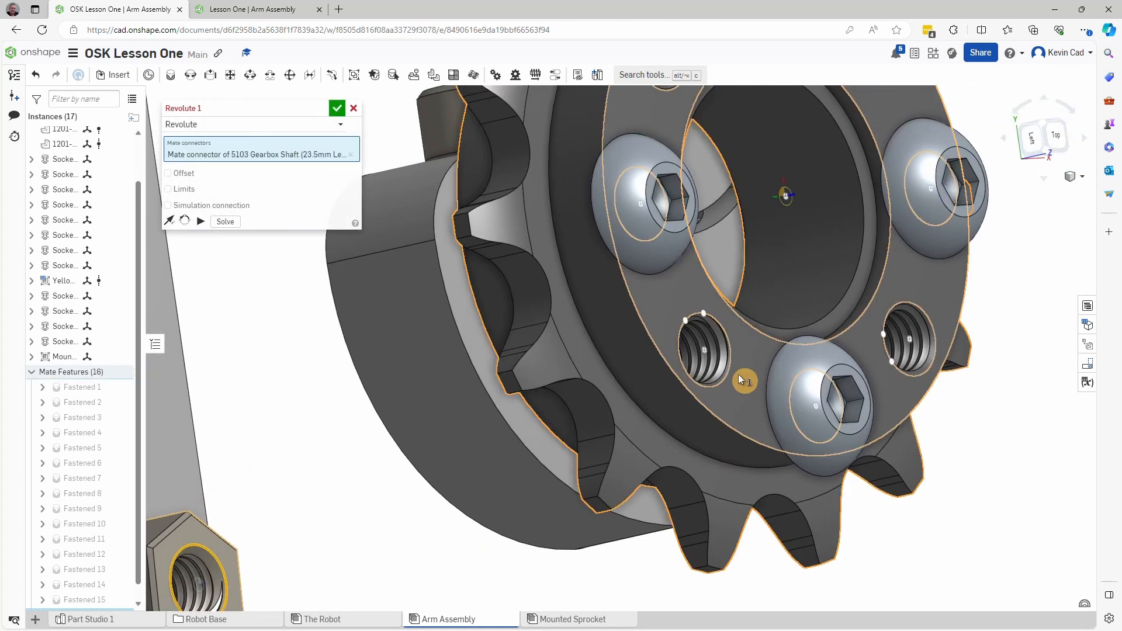
{"action": "left_click", "coordinate": [766, 339]}
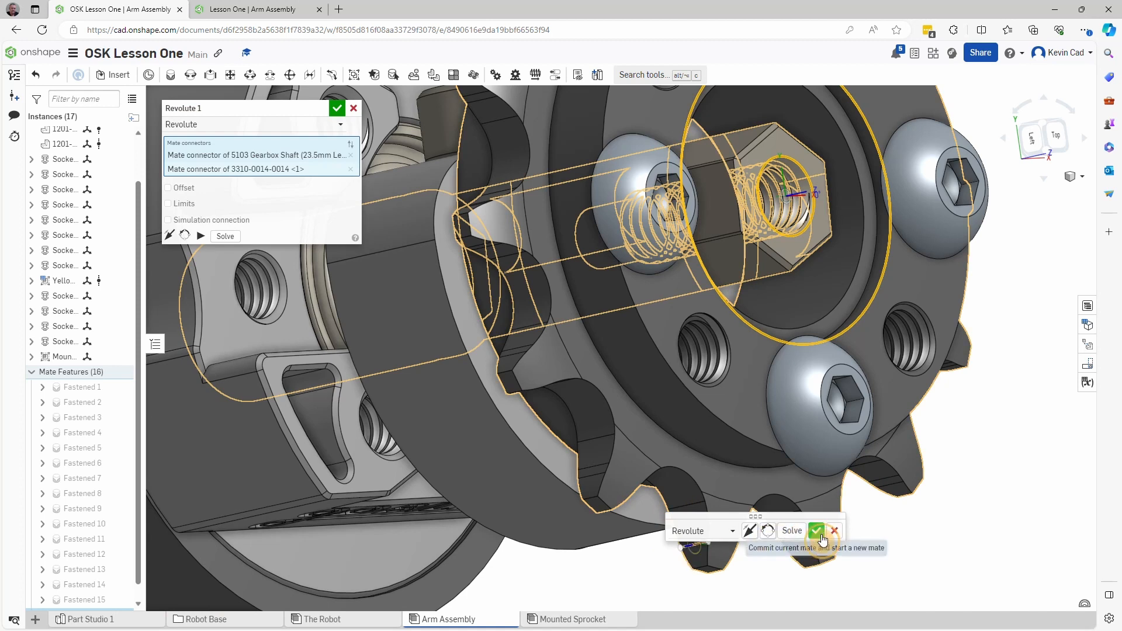
{"action": "left_click", "coordinate": [818, 532]}
{"action": "scroll", "coordinate": [701, 473], "scroll_direction": "down", "scroll_amount": 5}
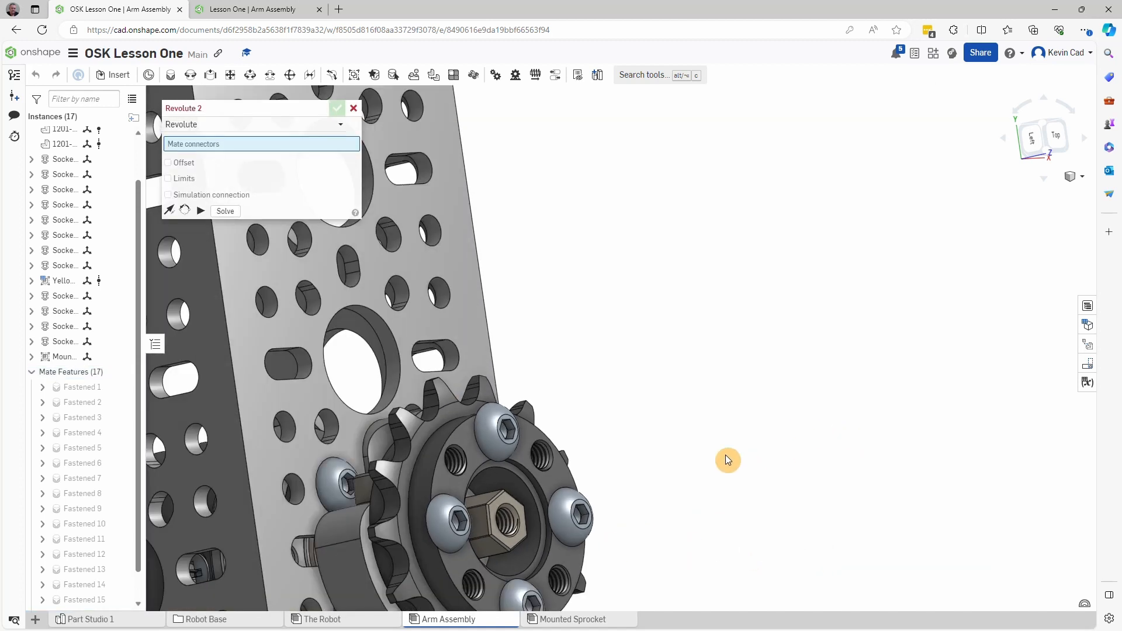
{"action": "middle_click_drag", "start_coordinate": [725, 455], "coordinate": [672, 363]}
{"action": "mouse_move", "coordinate": [672, 362]}
{"action": "right_mouse_down"}
{"action": "mouse_move", "coordinate": [721, 380]}
{"action": "mouse_move", "coordinate": [605, 369]}
{"action": "mouse_move", "coordinate": [682, 390]}
{"action": "mouse_move", "coordinate": [681, 373]}
{"action": "right_mouse_up"}
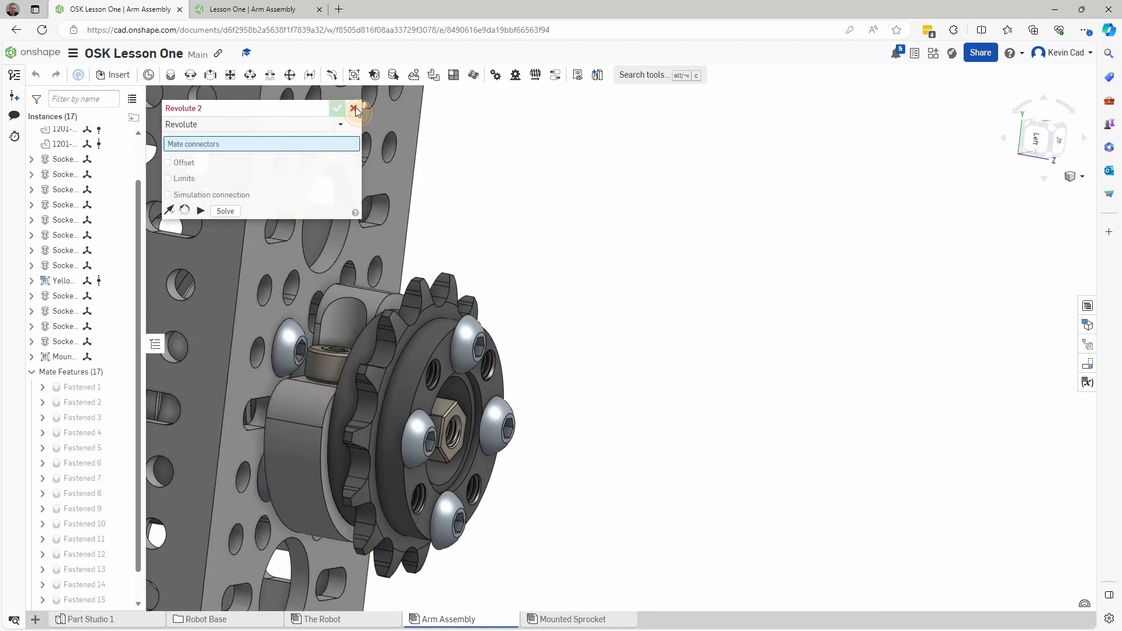
{"action": "left_click", "coordinate": [355, 108]}
Step: Examine from several angles how the mounted sprocket's clamping hub sits on the hex shaft relative to the channel and its screws
{"action": "right_click_drag", "start_coordinate": [537, 327], "coordinate": [513, 371]}
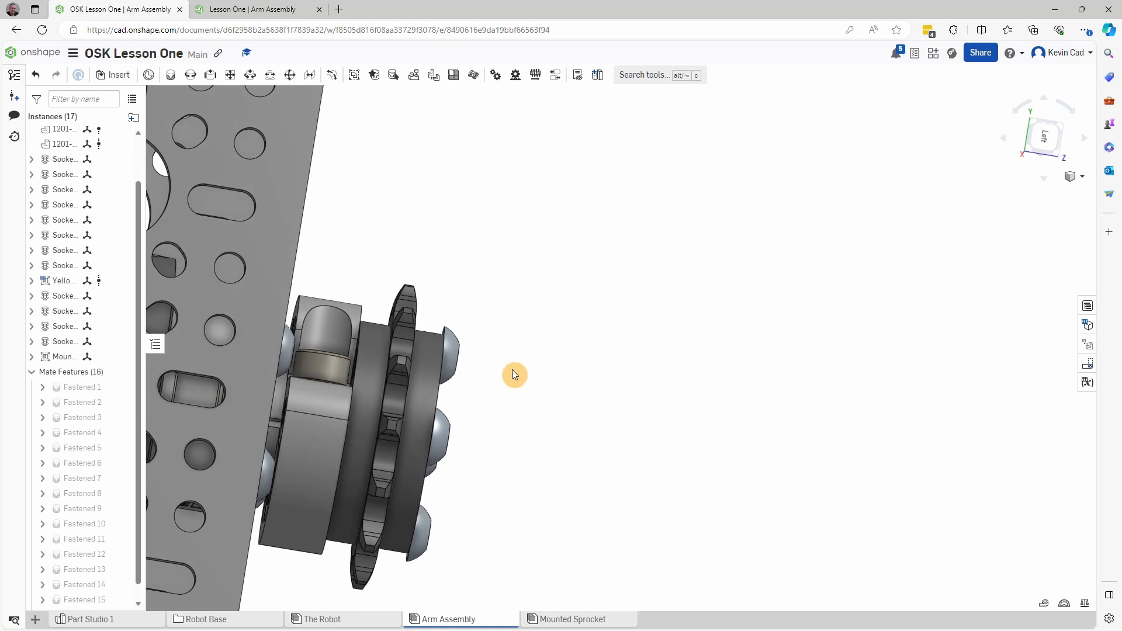
{"action": "scroll", "coordinate": [271, 486], "scroll_direction": "up", "scroll_amount": 6}
{"action": "mouse_move", "coordinate": [358, 449]}
{"action": "right_mouse_down"}
{"action": "mouse_move", "coordinate": [369, 412]}
{"action": "mouse_move", "coordinate": [363, 454]}
{"action": "right_mouse_up"}
{"action": "scroll", "coordinate": [366, 461], "scroll_direction": "down", "scroll_amount": 10}
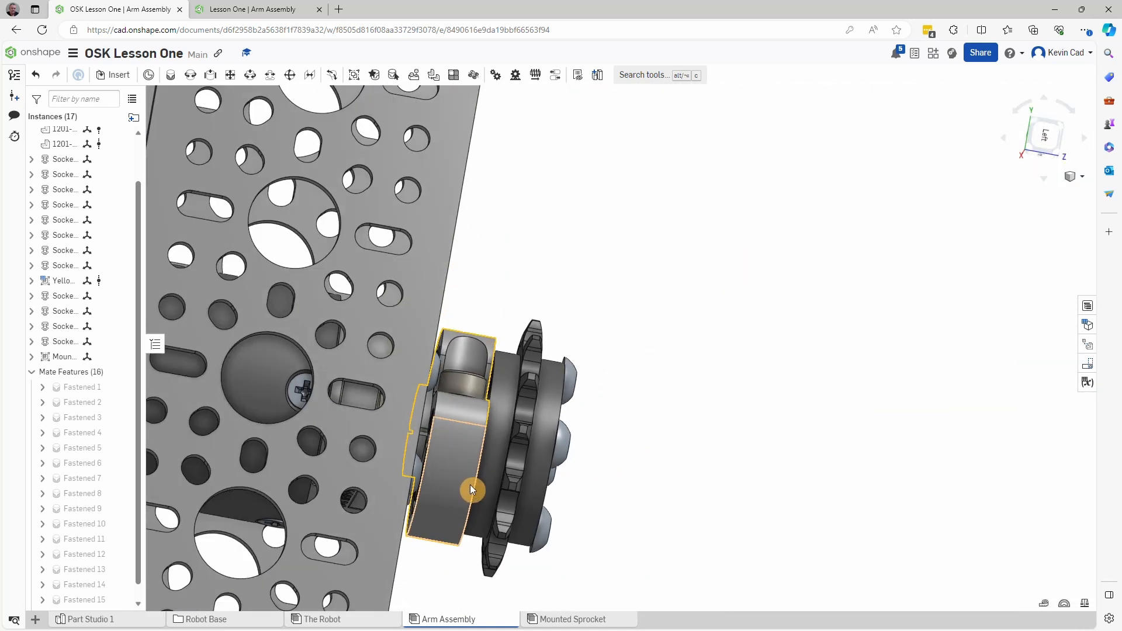
{"action": "right_click_drag", "start_coordinate": [688, 522], "coordinate": [621, 516]}
{"action": "right_click_drag", "start_coordinate": [480, 377], "coordinate": [541, 464]}
{"action": "middle_click_drag", "start_coordinate": [640, 545], "coordinate": [688, 442]}
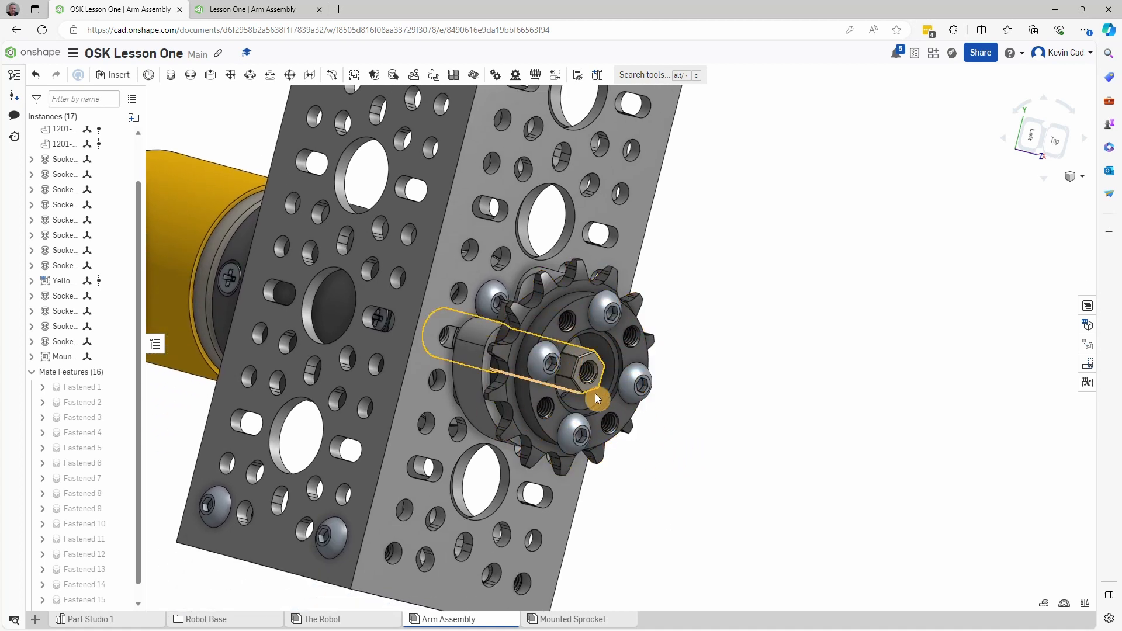
{"action": "right_click_drag", "start_coordinate": [653, 570], "coordinate": [662, 557]}
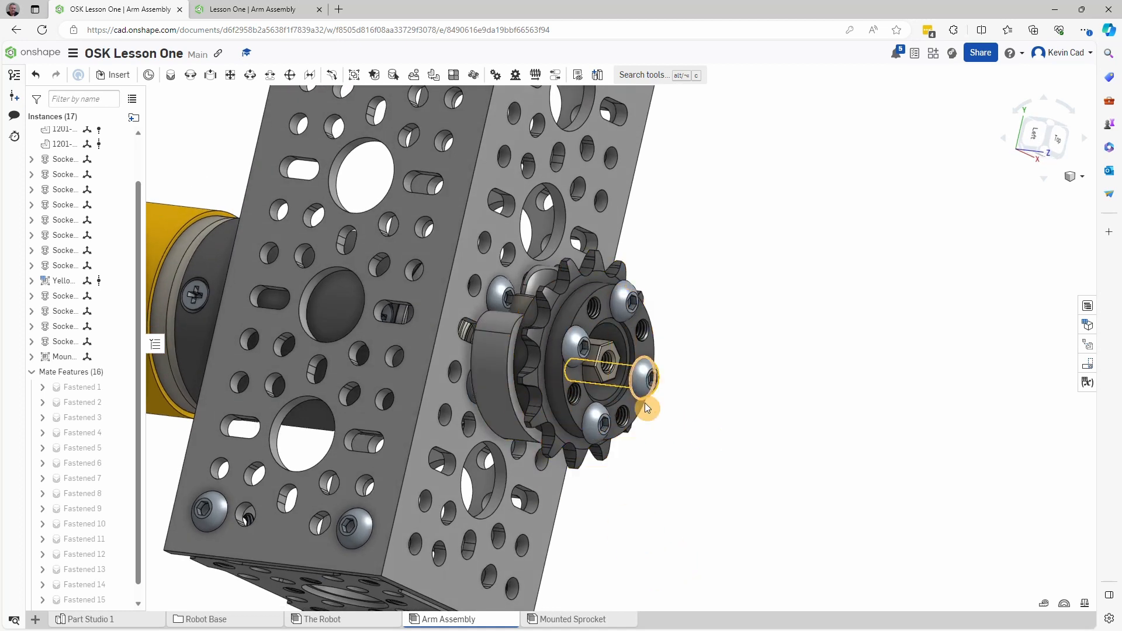
{"action": "right_click_drag", "start_coordinate": [663, 491], "coordinate": [673, 513]}
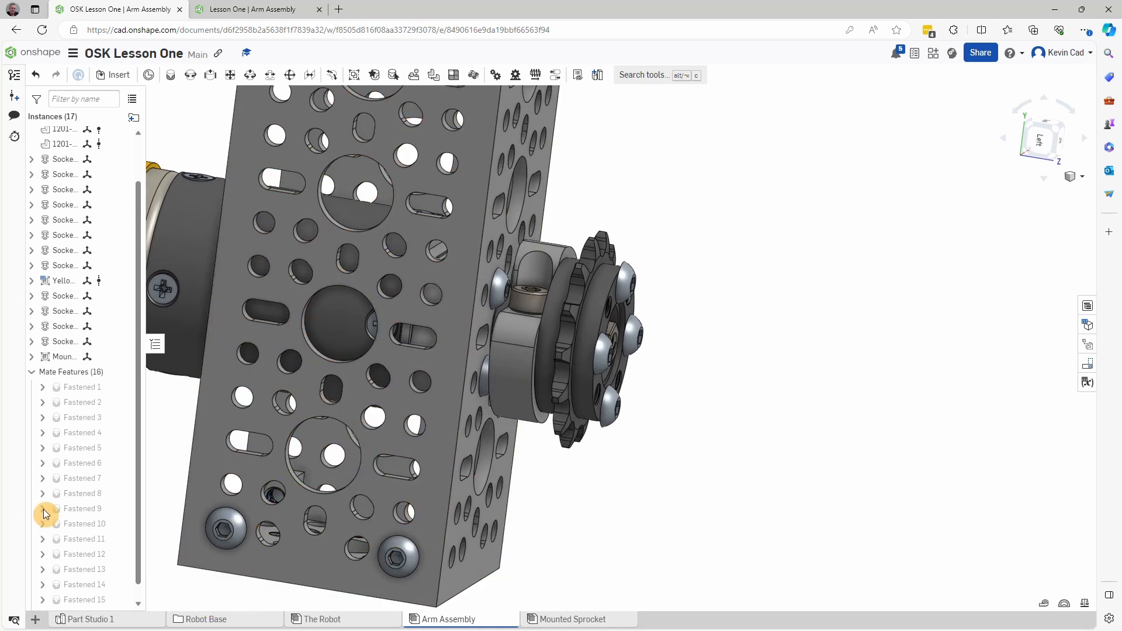
Step: Change the mounted sprocket's Revolute mate to a Cylindrical mate
{"action": "scroll", "coordinate": [80, 485], "scroll_direction": "down", "scroll_amount": 1}
{"action": "left_click", "coordinate": [81, 599]}
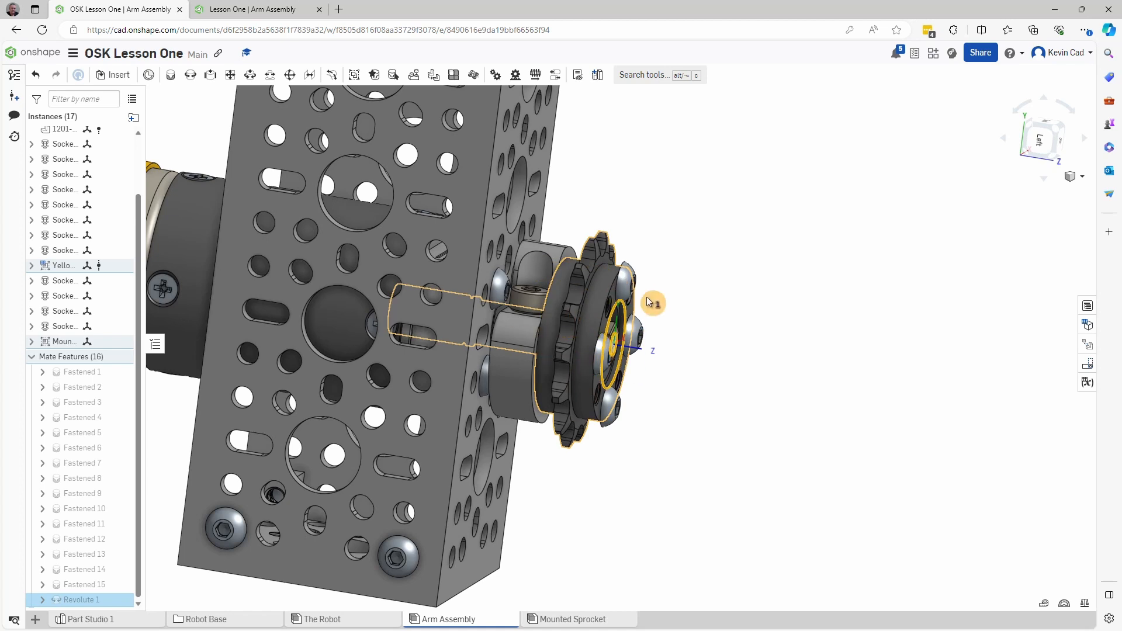
{"action": "double_click", "coordinate": [76, 602]}
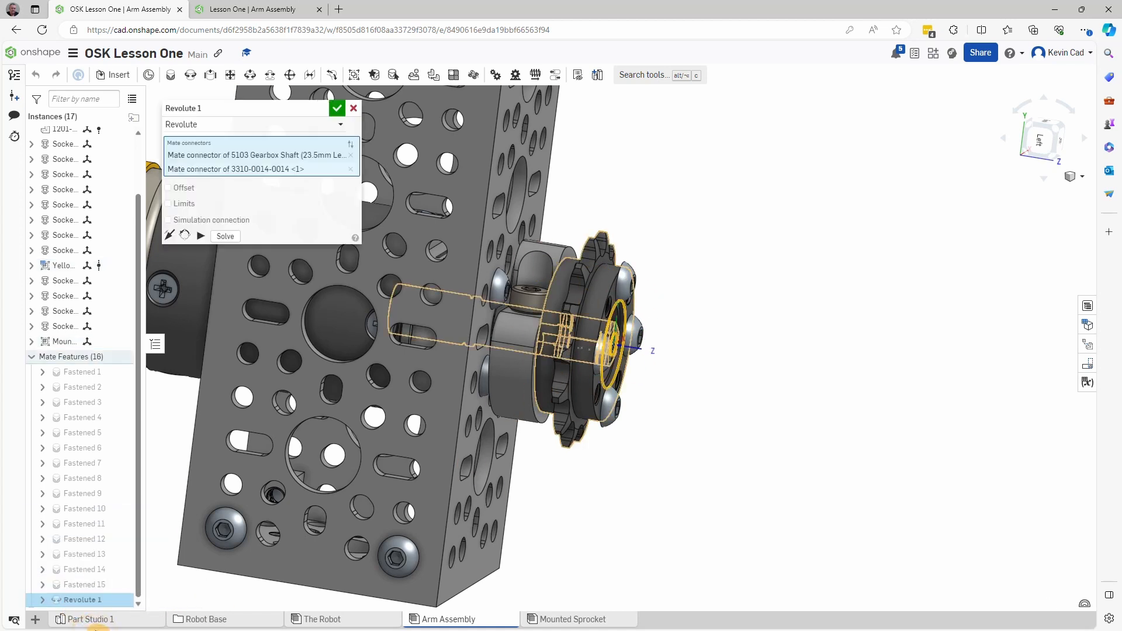
{"action": "left_click", "coordinate": [341, 127]}
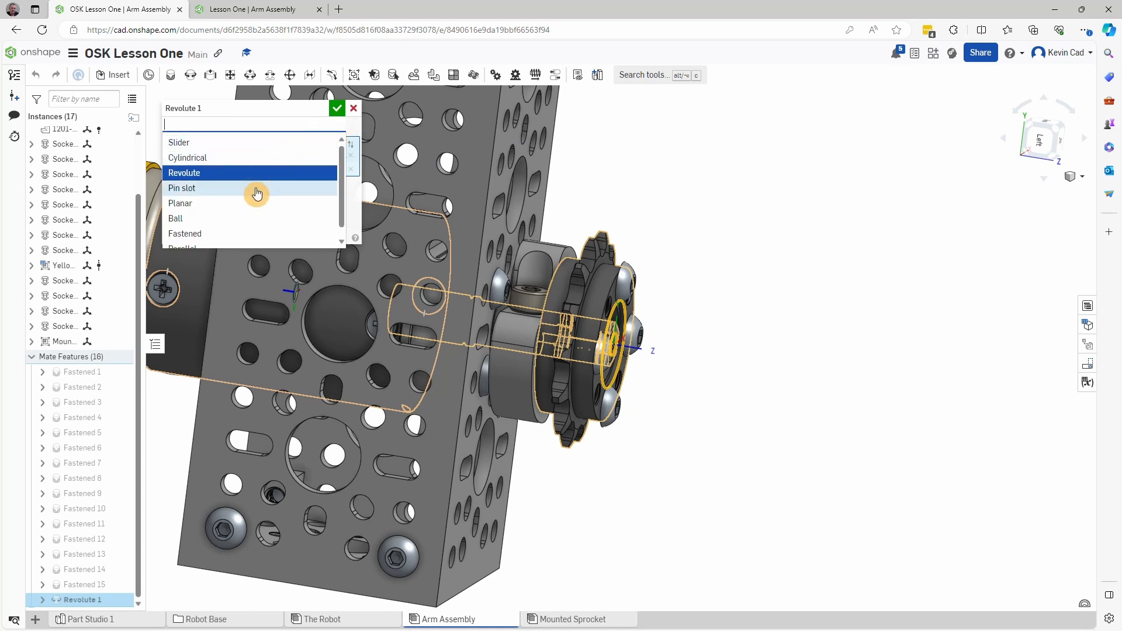
{"action": "left_click", "coordinate": [201, 170]}
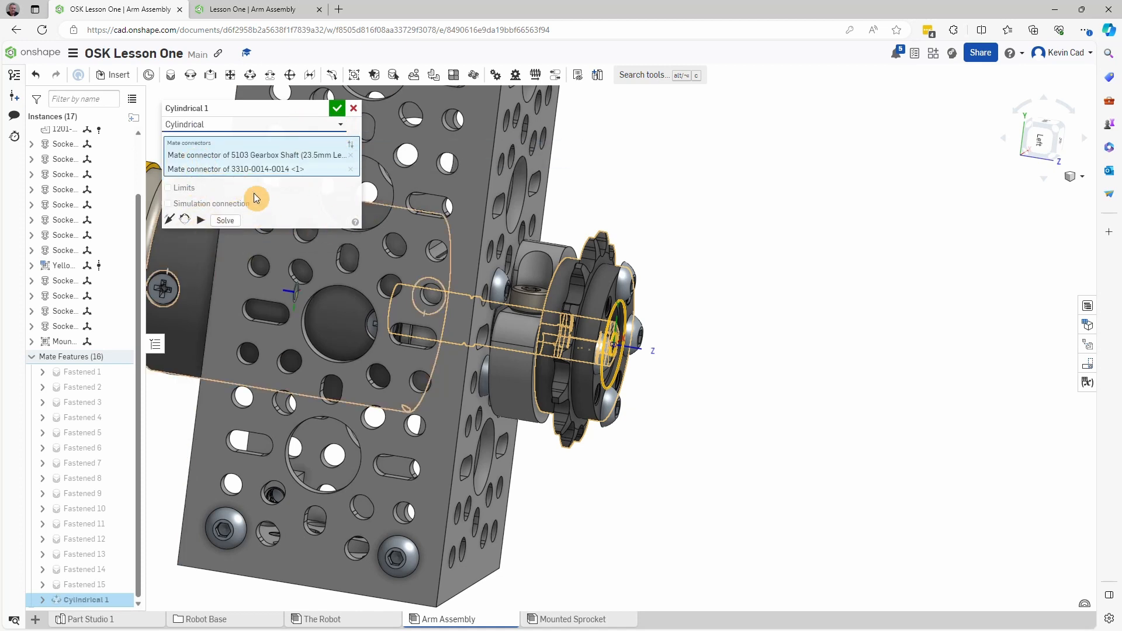
{"action": "left_click", "coordinate": [336, 109]}
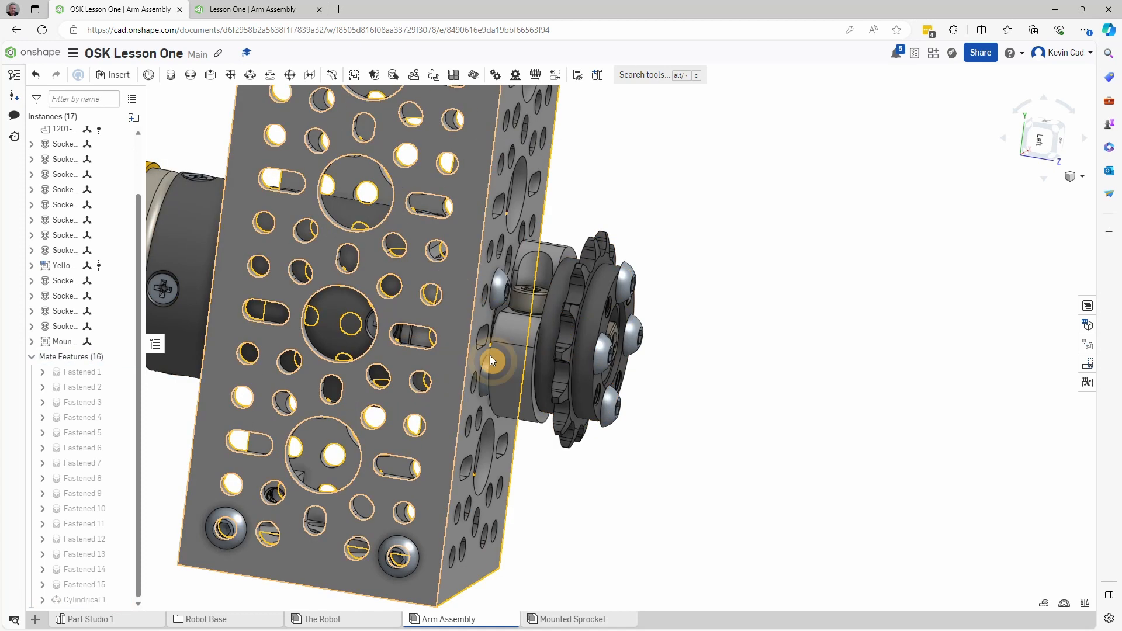
Step: Move the mounted sprocket slightly along the hex shaft to test its freedom and inspect the arm from behind
{"action": "mouse_move", "coordinate": [587, 377]}
{"action": "left_mouse_down"}
{"action": "mouse_move", "coordinate": [605, 341]}
{"action": "mouse_move", "coordinate": [639, 355]}
{"action": "mouse_move", "coordinate": [599, 363]}
{"action": "mouse_move", "coordinate": [624, 370]}
{"action": "mouse_move", "coordinate": [591, 368]}
{"action": "mouse_move", "coordinate": [618, 375]}
{"action": "mouse_move", "coordinate": [593, 380]}
{"action": "left_mouse_up"}
{"action": "mouse_move", "coordinate": [651, 471]}
{"action": "right_mouse_down"}
{"action": "mouse_move", "coordinate": [678, 465]}
{"action": "mouse_move", "coordinate": [662, 475]}
{"action": "right_mouse_up"}
{"action": "mouse_move", "coordinate": [516, 371]}
{"action": "left_mouse_down"}
{"action": "mouse_move", "coordinate": [529, 374]}
{"action": "mouse_move", "coordinate": [524, 381]}
{"action": "left_mouse_up"}
{"action": "right_click_drag", "start_coordinate": [659, 462], "coordinate": [631, 453]}
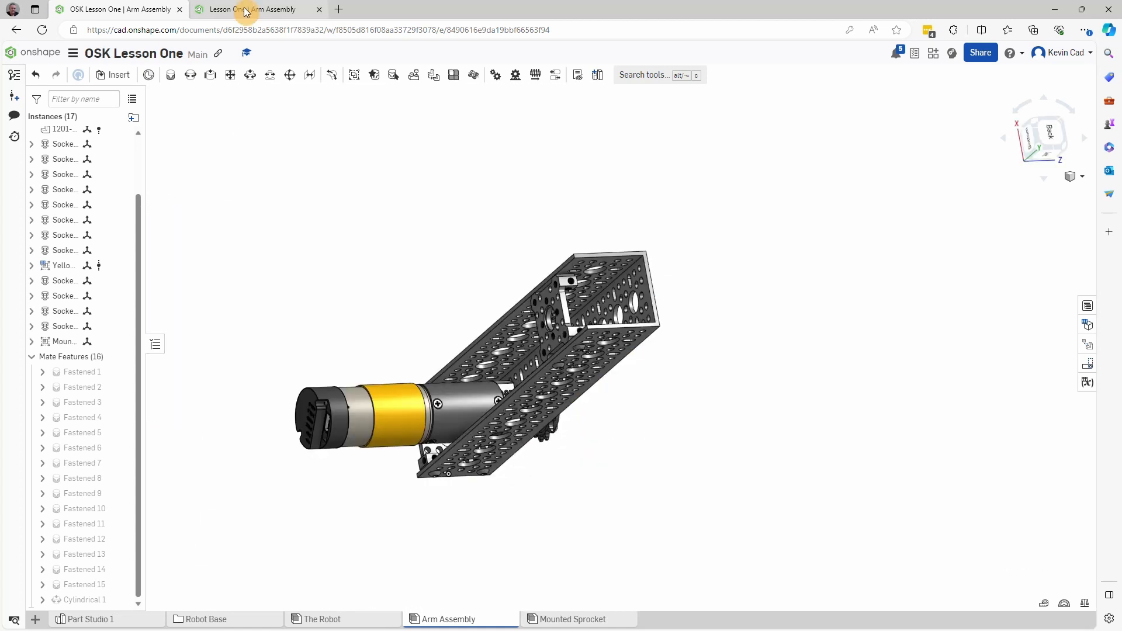
Step: Switch to the Lesson One reference model and examine the upper hex shaft, its bearings in the channel and the large sprocket
{"action": "left_click", "coordinate": [246, 12]}
{"action": "scroll", "coordinate": [536, 386], "scroll_direction": "down", "scroll_amount": 6}
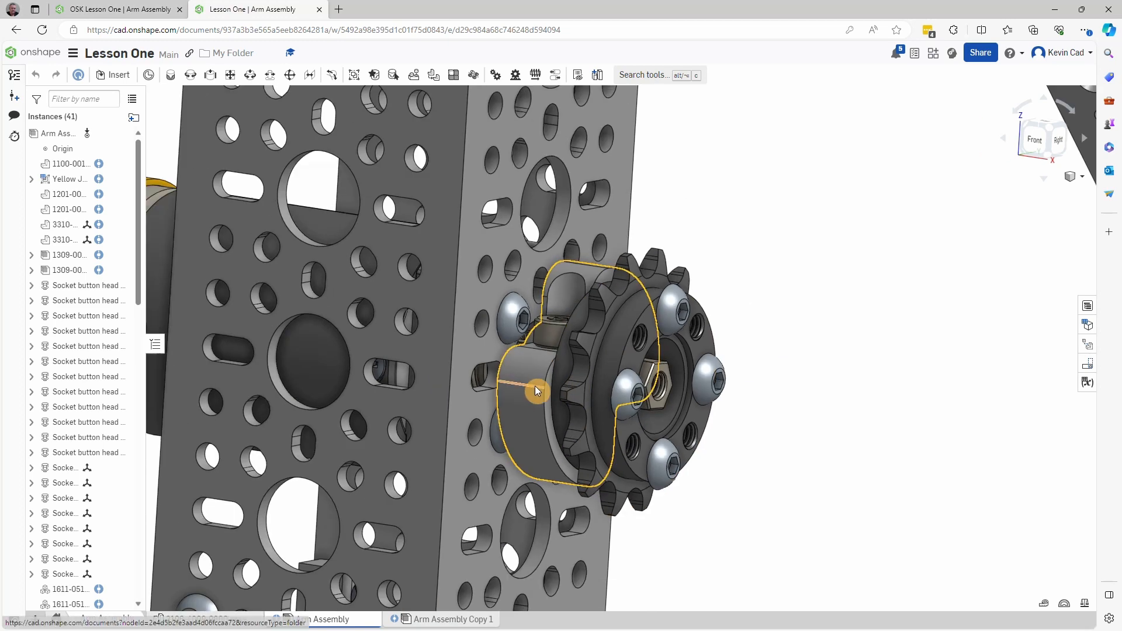
{"action": "middle_click_drag", "start_coordinate": [481, 257], "coordinate": [485, 333]}
{"action": "right_click_drag", "start_coordinate": [484, 333], "coordinate": [570, 306]}
{"action": "scroll", "coordinate": [568, 303], "scroll_direction": "up", "scroll_amount": 10}
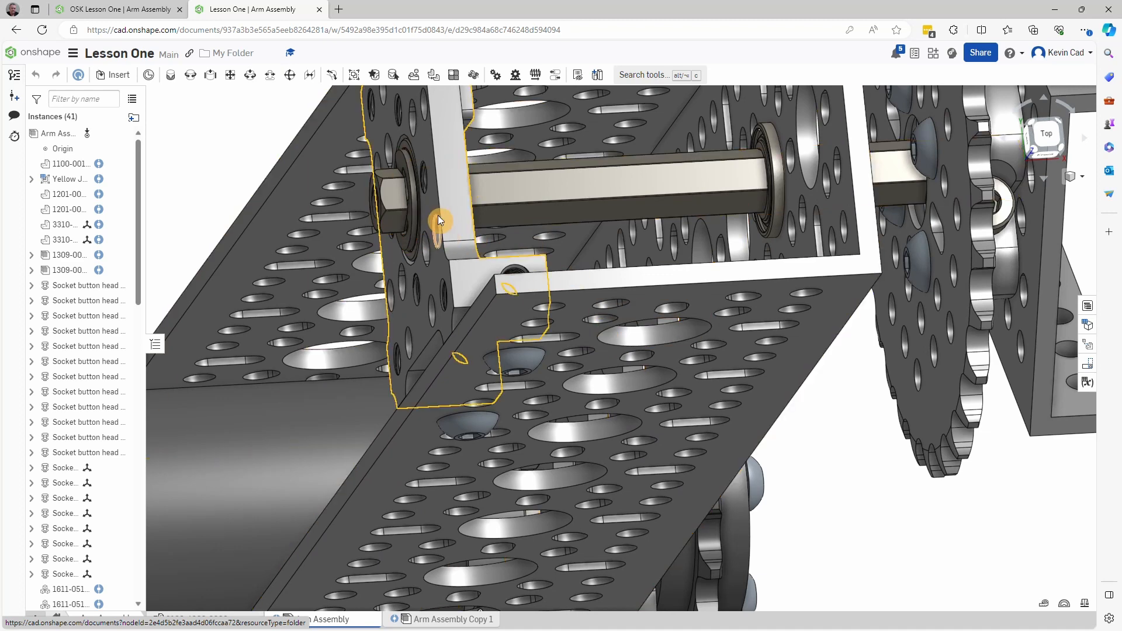
{"action": "right_click_drag", "start_coordinate": [684, 367], "coordinate": [653, 366]}
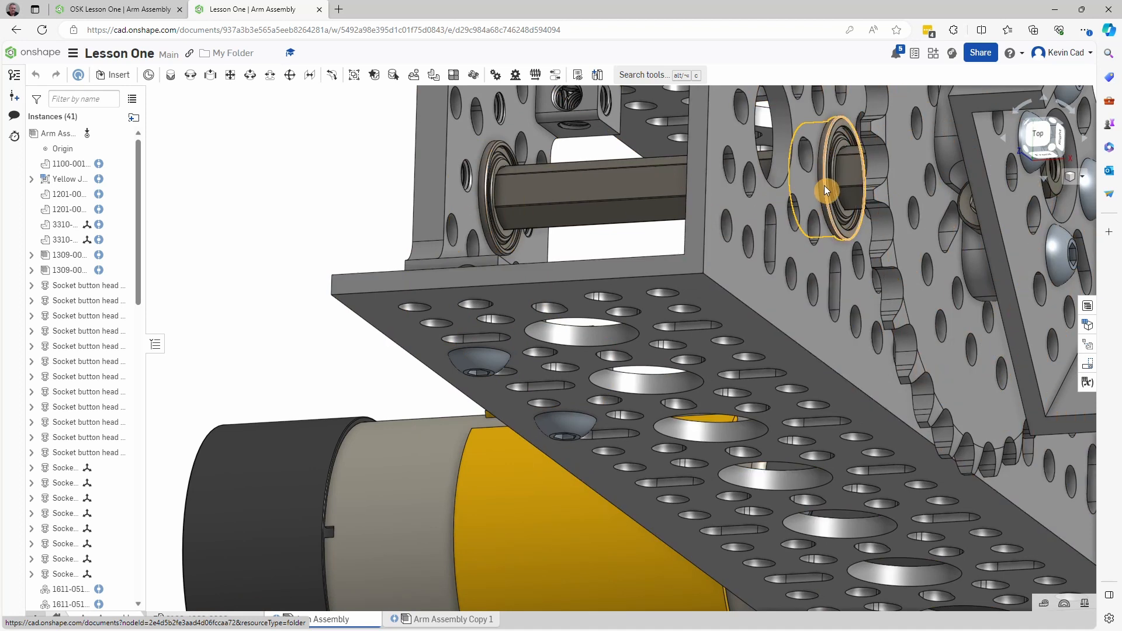
{"action": "right_click_drag", "start_coordinate": [824, 185], "coordinate": [714, 302]}
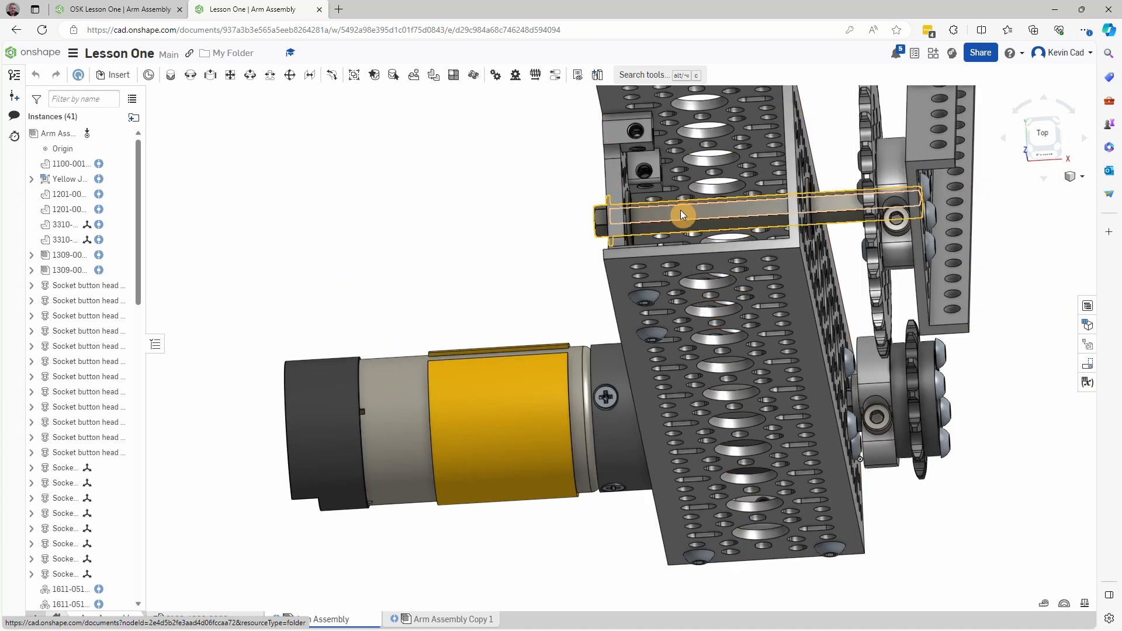
{"action": "right_click_drag", "start_coordinate": [680, 209], "coordinate": [597, 305]}
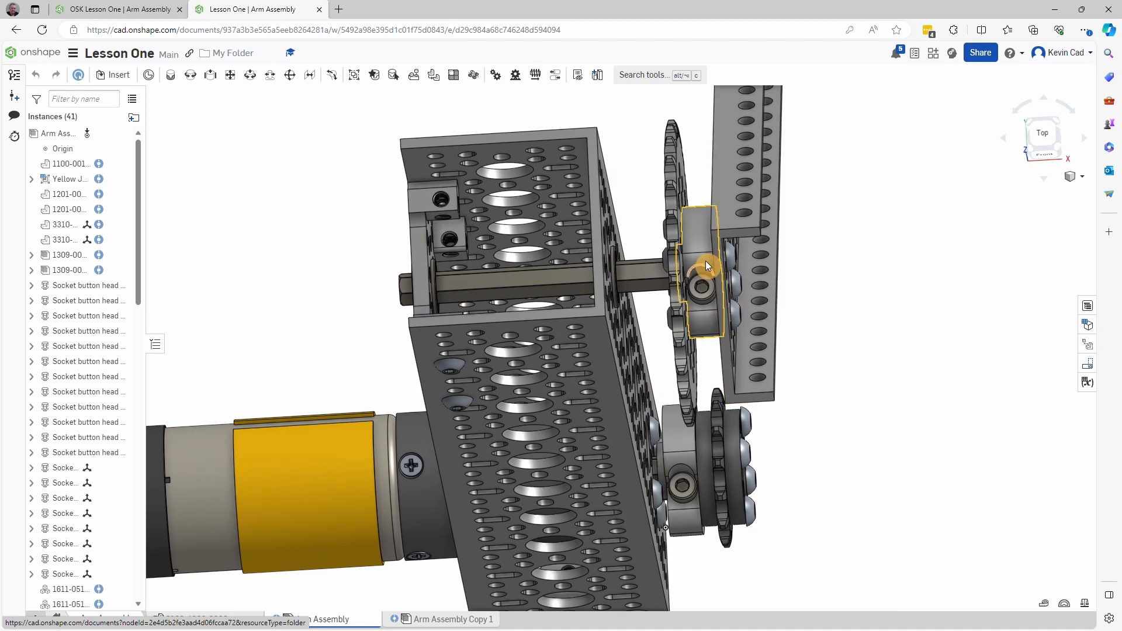
{"action": "right_click_drag", "start_coordinate": [696, 281], "coordinate": [590, 408]}
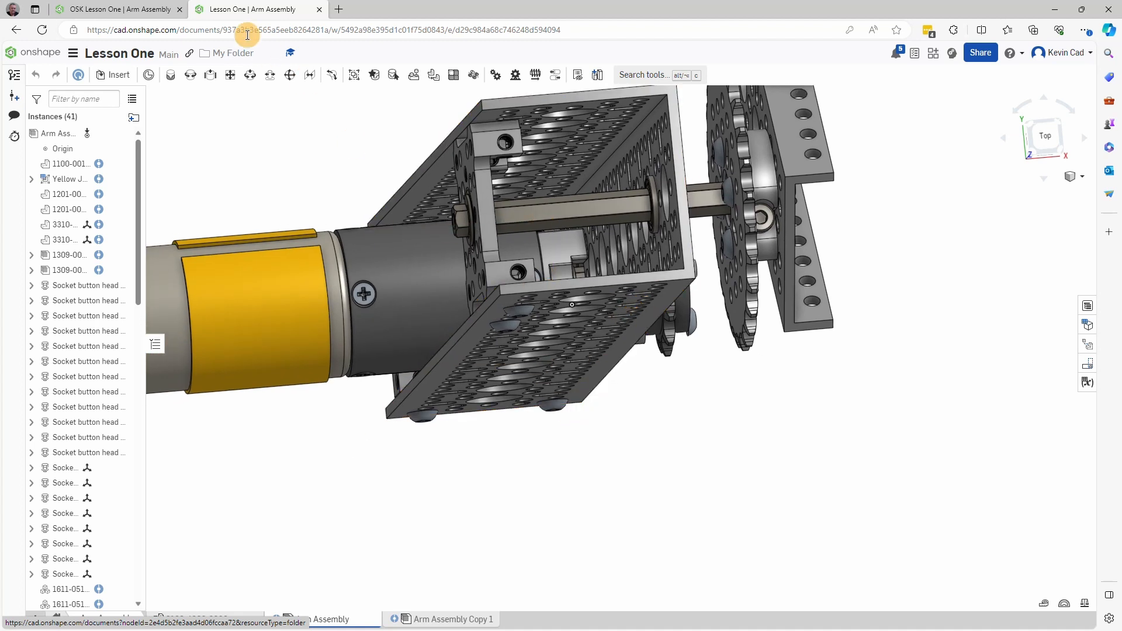
Step: Return to OSK Lesson One's Arm Assembly and browse OSK23Library for parts to insert, with composite parts included
{"action": "left_click", "coordinate": [119, 13]}
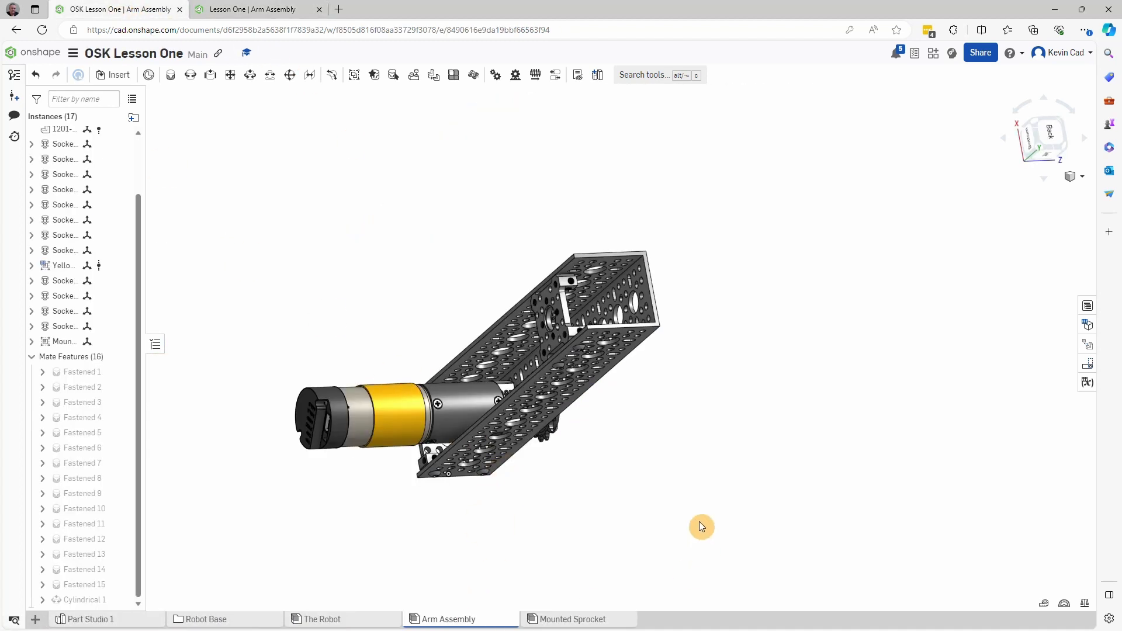
{"action": "right_click_drag", "start_coordinate": [699, 523], "coordinate": [589, 522]}
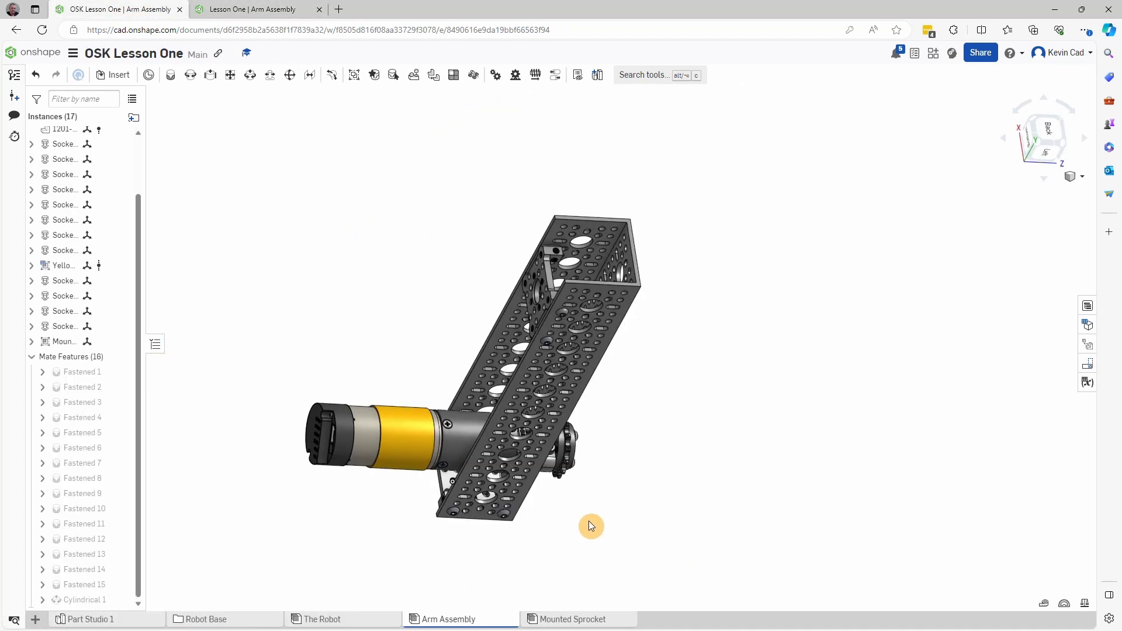
{"action": "left_click", "coordinate": [110, 77]}
{"action": "left_click", "coordinate": [230, 126]}
{"action": "left_click", "coordinate": [206, 146]}
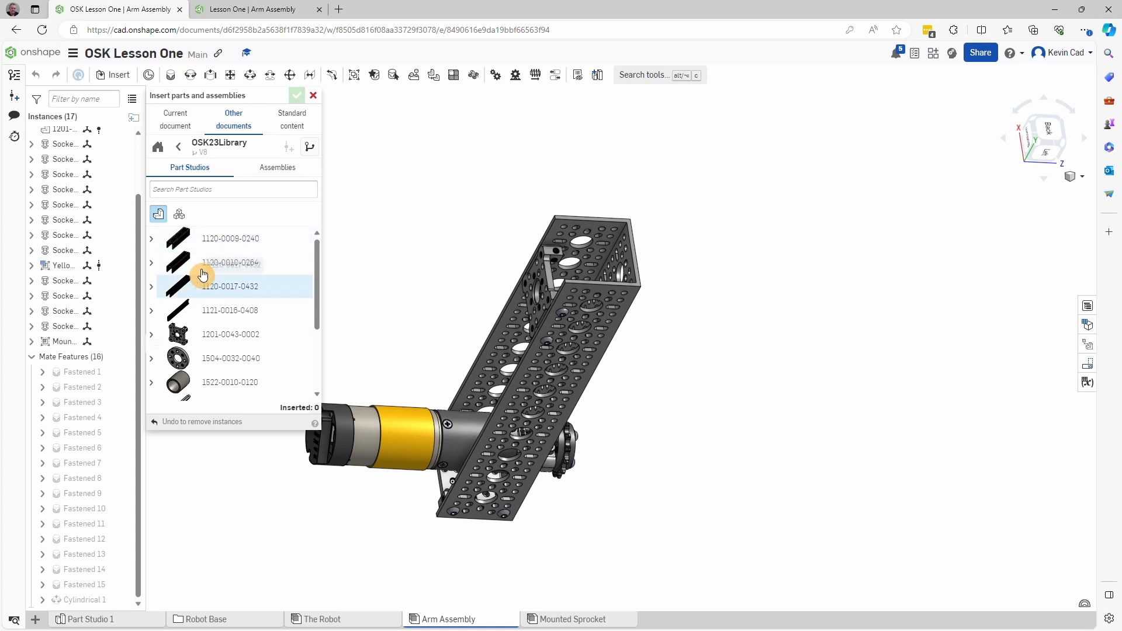
{"action": "left_click", "coordinate": [180, 214]}
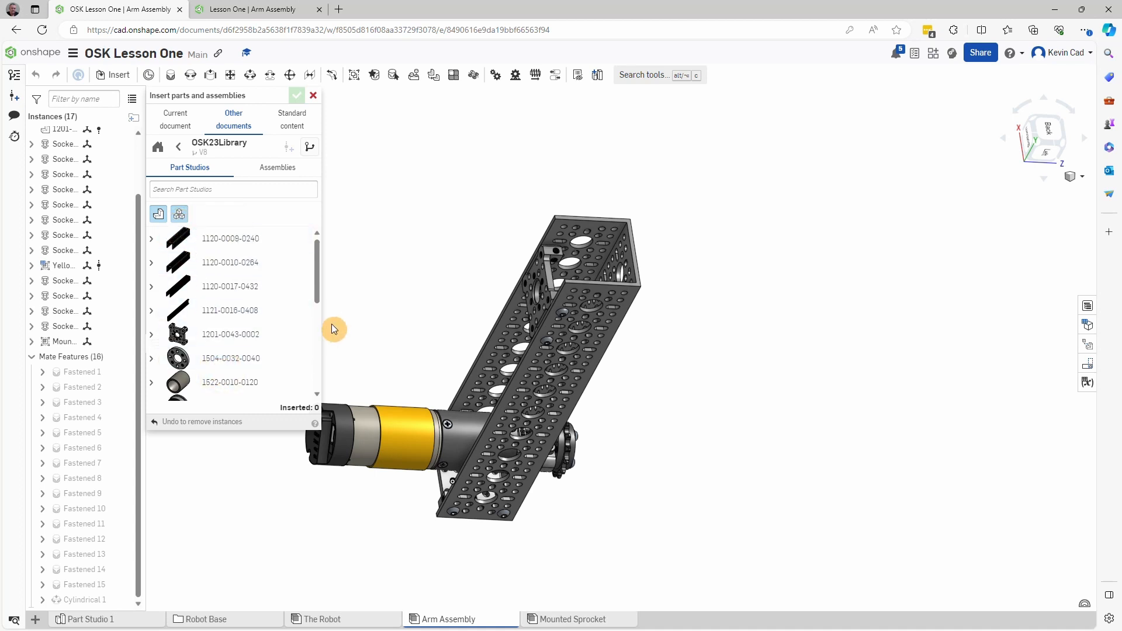
{"action": "left_click_drag", "start_coordinate": [319, 280], "coordinate": [322, 326]}
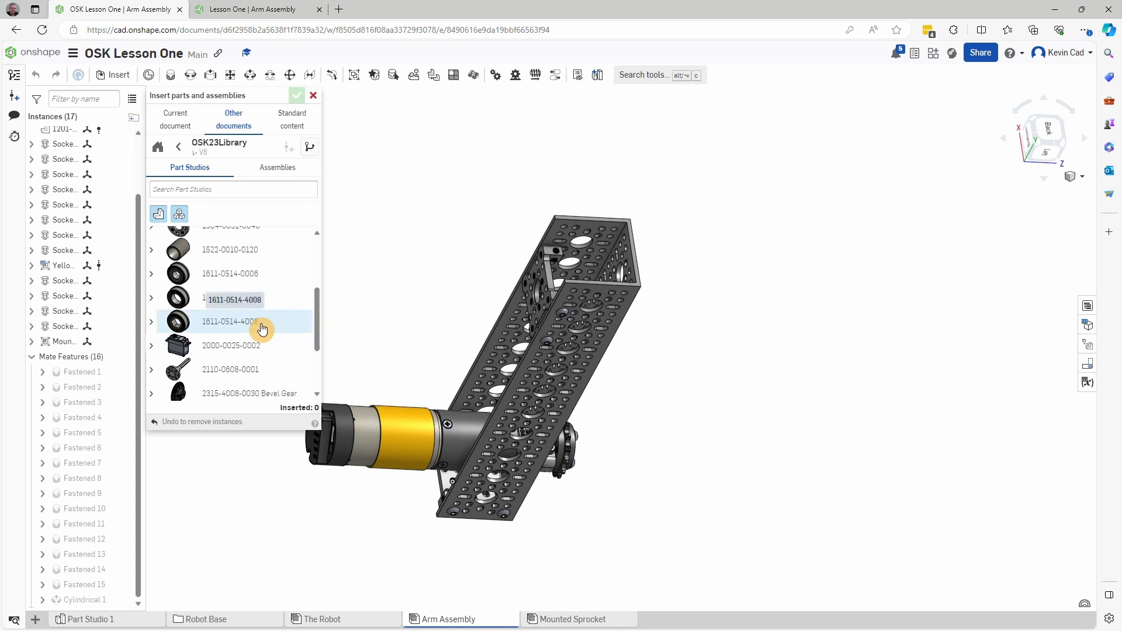
{"action": "left_click", "coordinate": [237, 329]}
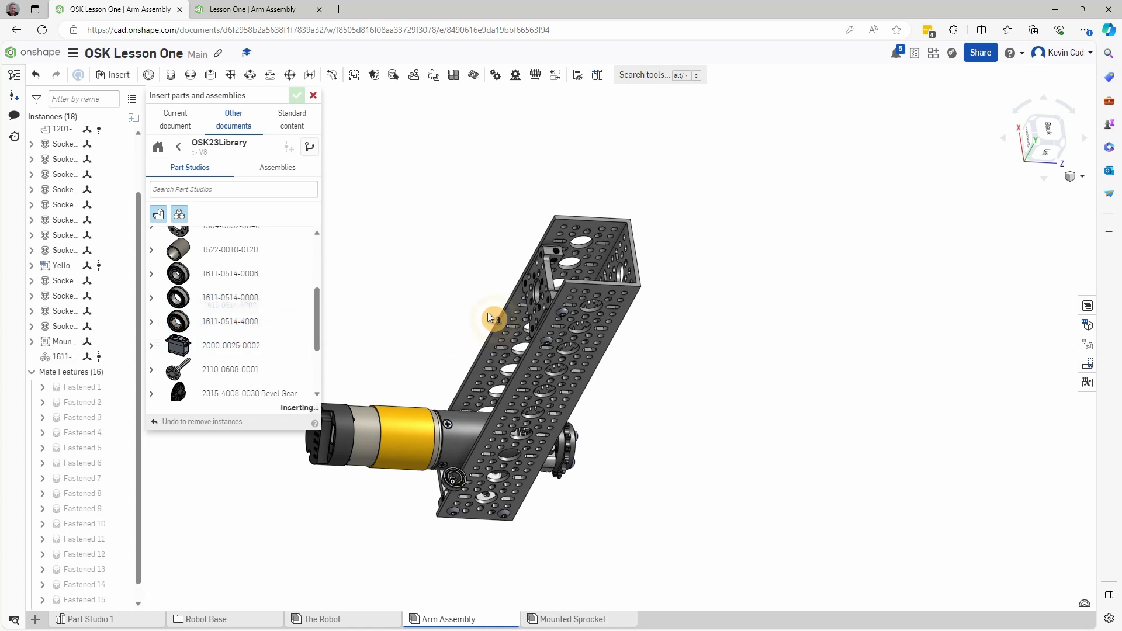
{"action": "left_click", "coordinate": [475, 227]}
{"action": "left_click", "coordinate": [235, 330]}
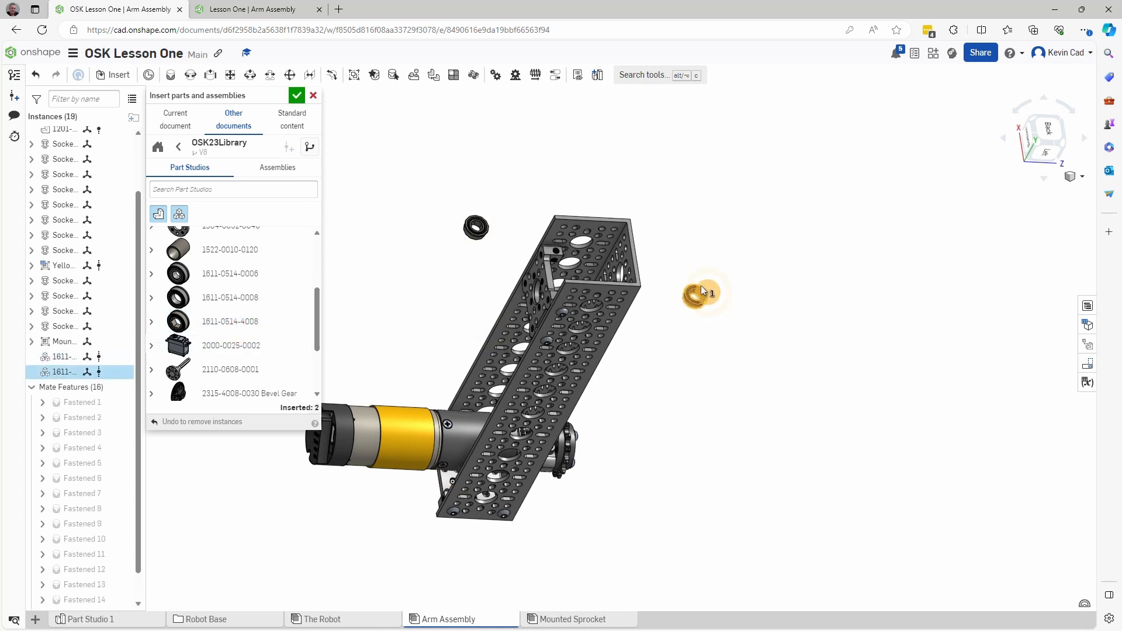
{"action": "left_click", "coordinate": [692, 279]}
{"action": "scroll", "coordinate": [515, 231], "scroll_direction": "up", "scroll_amount": 3}
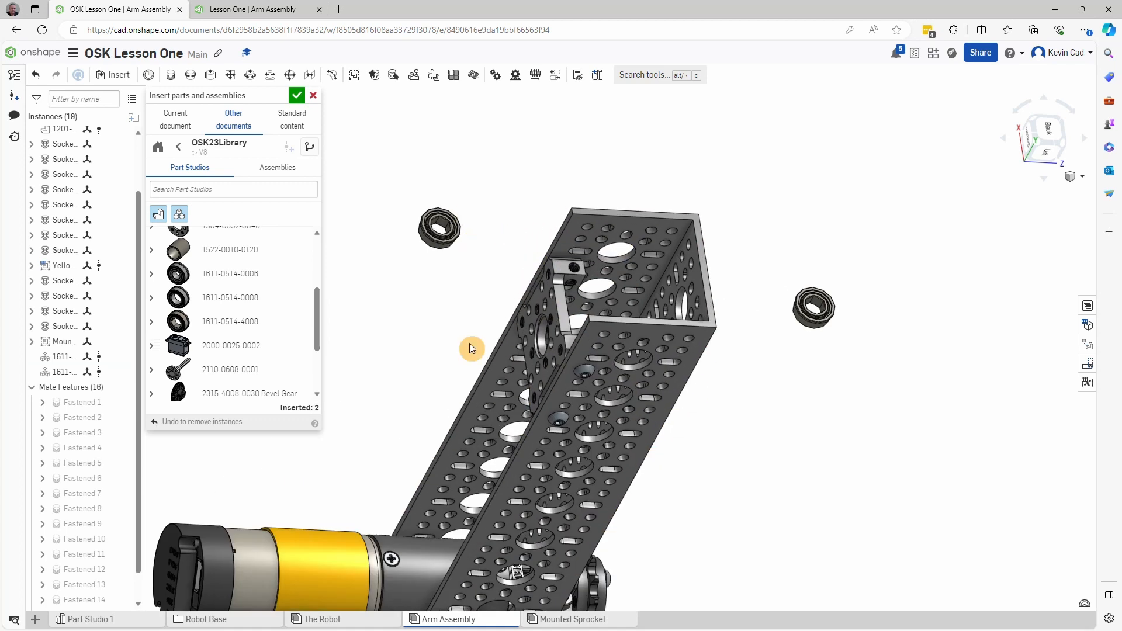
{"action": "scroll", "coordinate": [476, 348], "scroll_direction": "up", "scroll_amount": 2}
{"action": "middle_click_drag", "start_coordinate": [478, 348], "coordinate": [562, 419]}
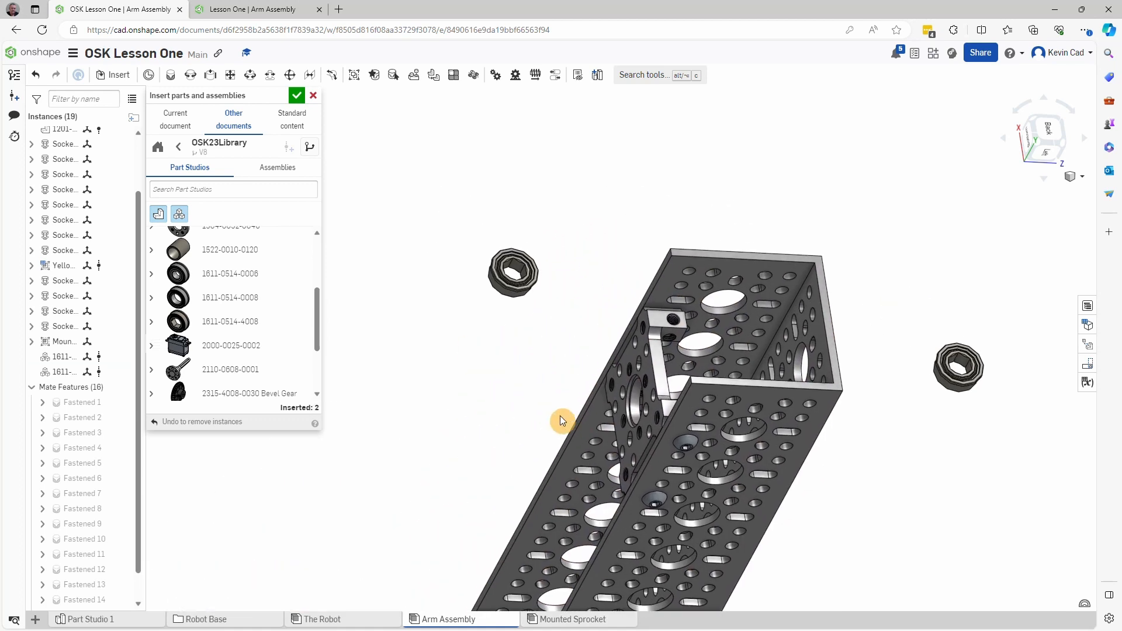
{"action": "left_click", "coordinate": [298, 103]}
Step: Examine the flange face of the first bearing and the recessed center bore of the pattern plate inside the channel
{"action": "right_click_drag", "start_coordinate": [436, 406], "coordinate": [512, 352]}
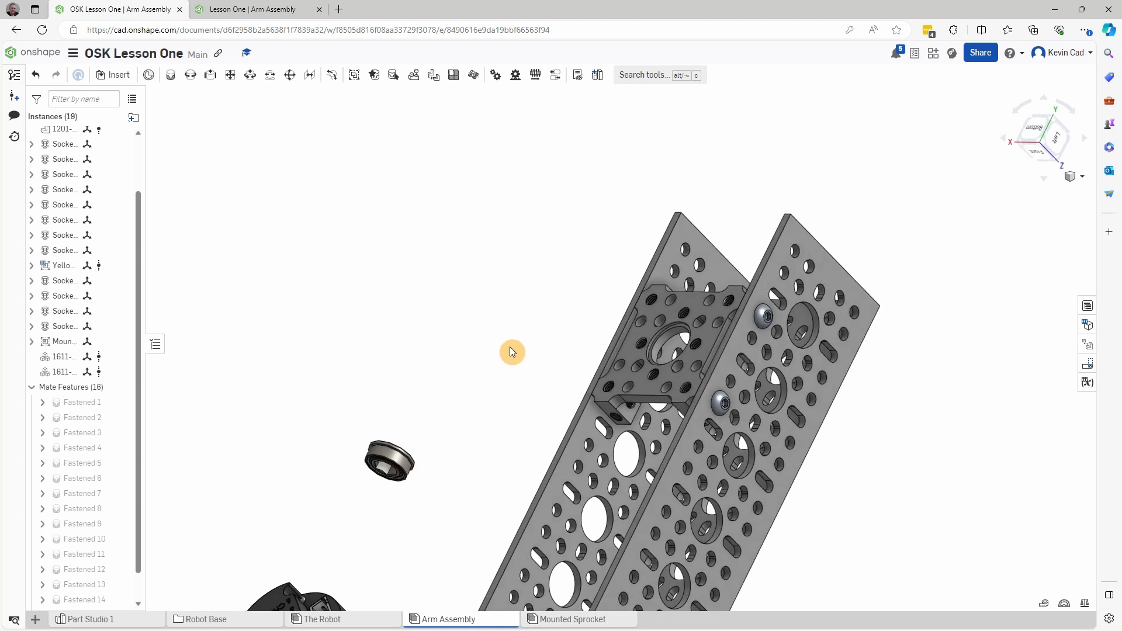
{"action": "scroll", "coordinate": [387, 471], "scroll_direction": "up", "scroll_amount": 10}
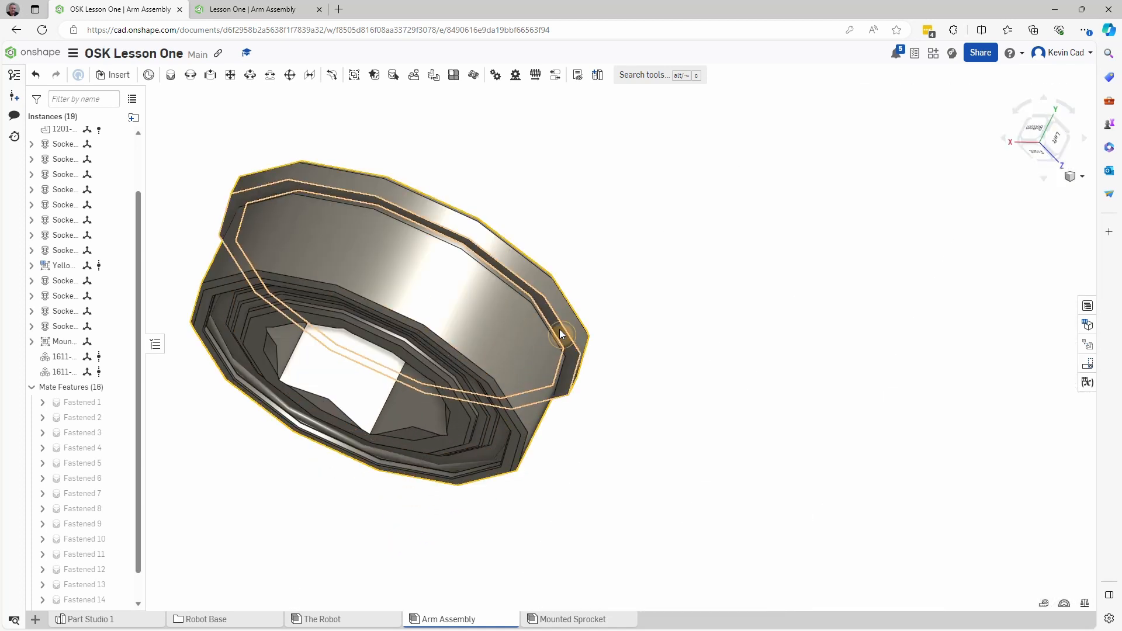
{"action": "left_click", "coordinate": [559, 329]}
{"action": "scroll", "coordinate": [593, 501], "scroll_direction": "down", "scroll_amount": 3}
{"action": "scroll", "coordinate": [593, 501], "scroll_direction": "down", "scroll_amount": 5}
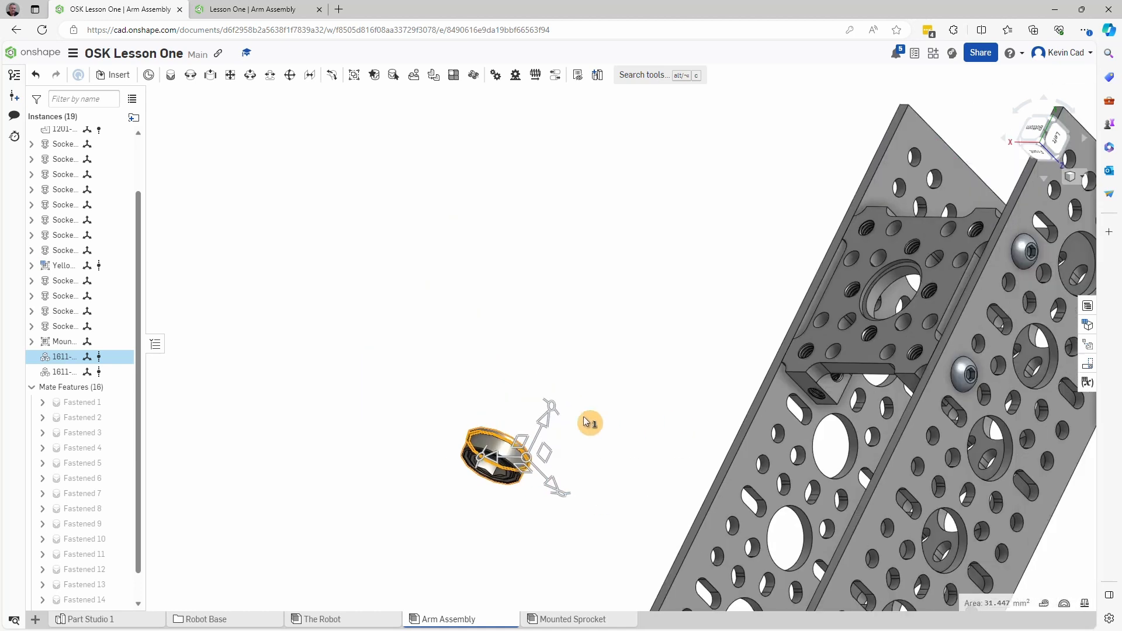
{"action": "scroll", "coordinate": [720, 343], "scroll_direction": "up", "scroll_amount": 5}
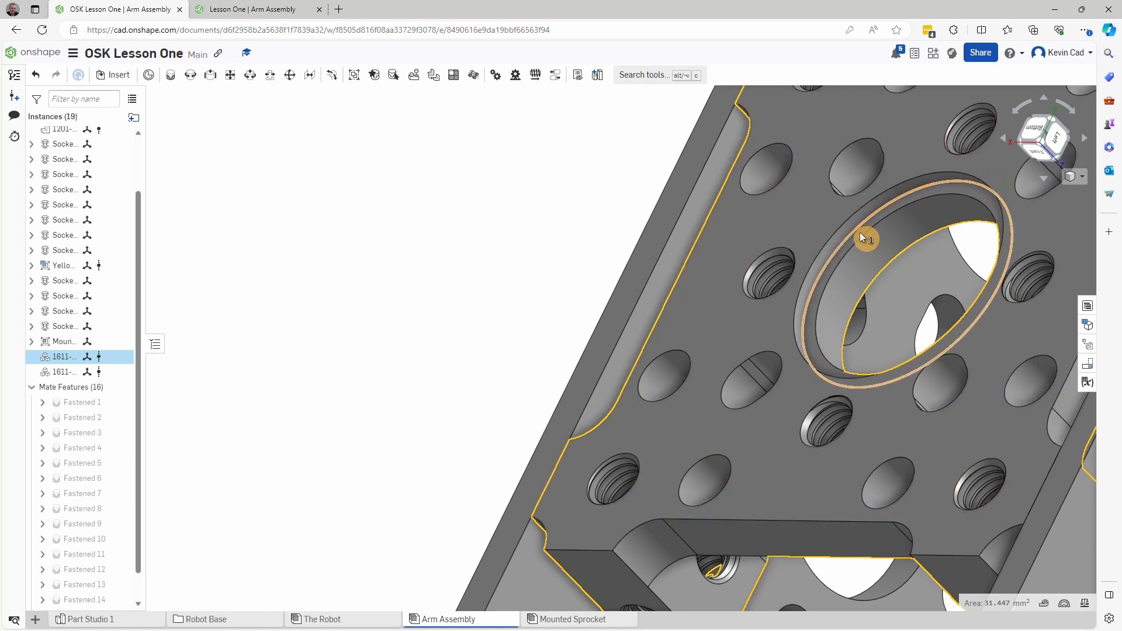
Step: Fasten the two bearings at the channel's open end, one in the pattern plate's recessed bore and one in the opposite wall's bore
{"action": "left_click", "coordinate": [836, 257]}
{"action": "left_click", "coordinate": [767, 414]}
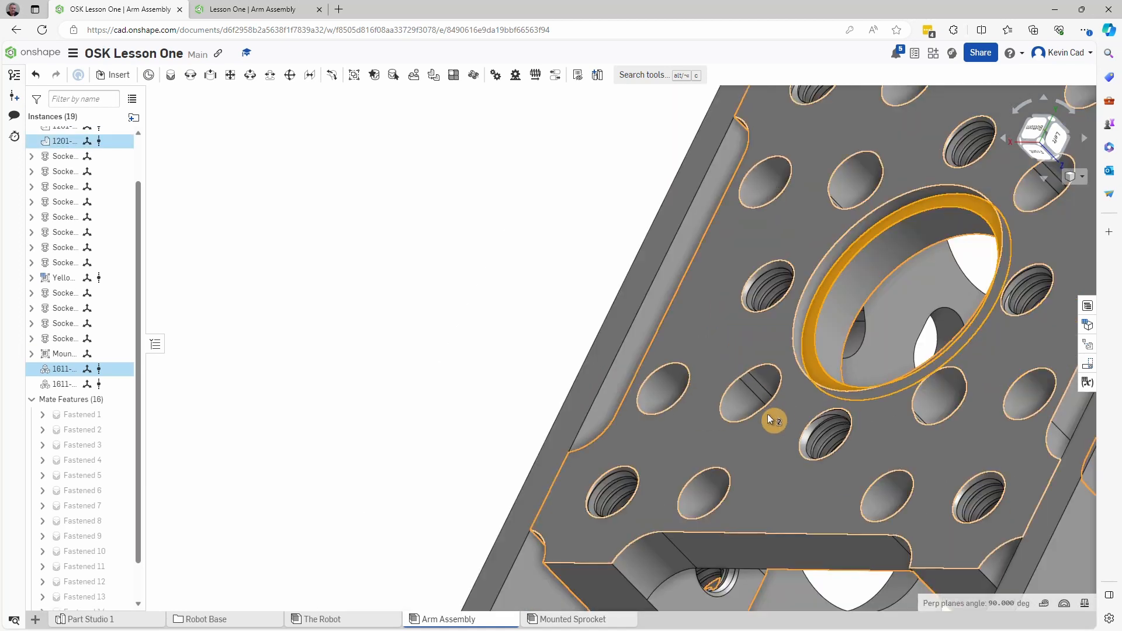
{"action": "scroll", "coordinate": [768, 413], "scroll_direction": "down", "scroll_amount": 5}
{"action": "middle_click_drag", "start_coordinate": [929, 511], "coordinate": [940, 489]}
{"action": "right_click_drag", "start_coordinate": [939, 490], "coordinate": [850, 444]}
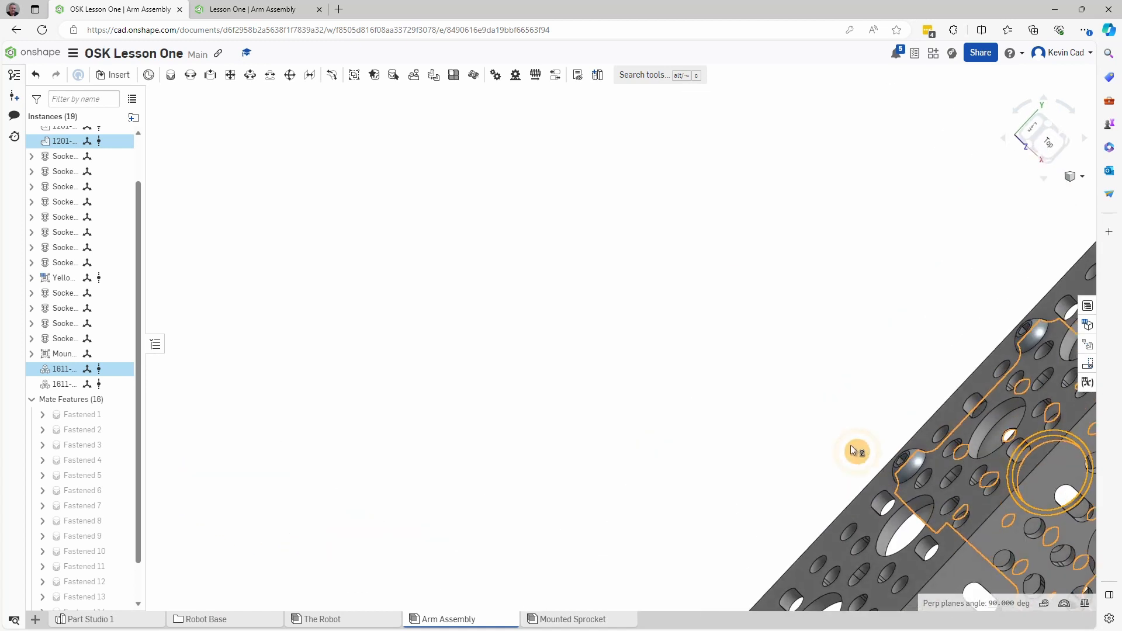
{"action": "middle_click_drag", "start_coordinate": [890, 439], "coordinate": [423, 305]}
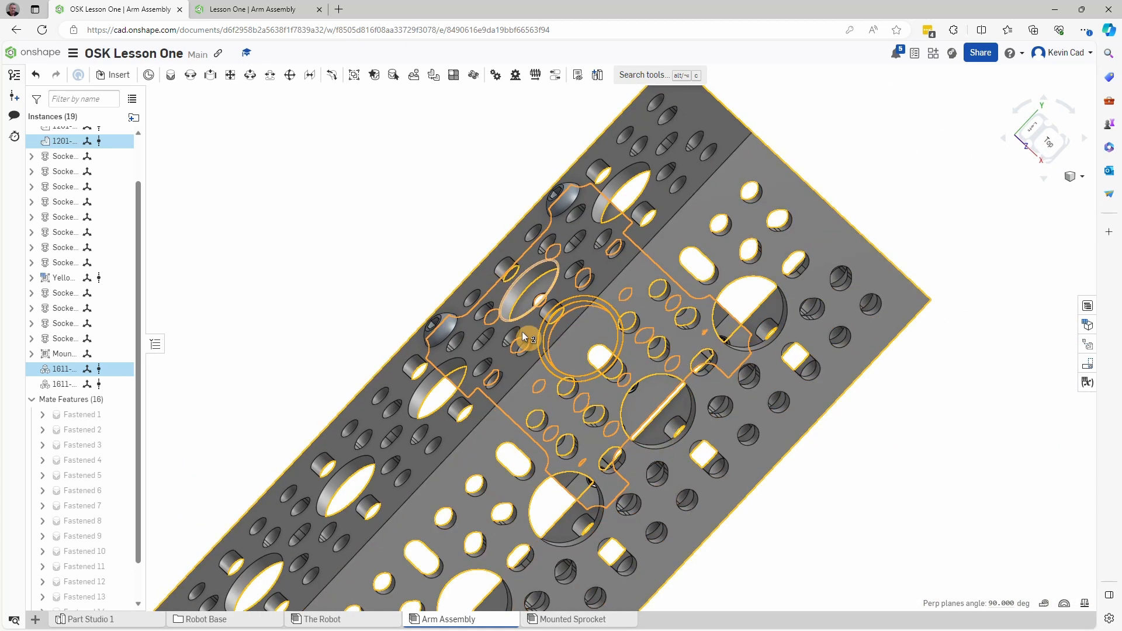
{"action": "left_click", "coordinate": [891, 458]}
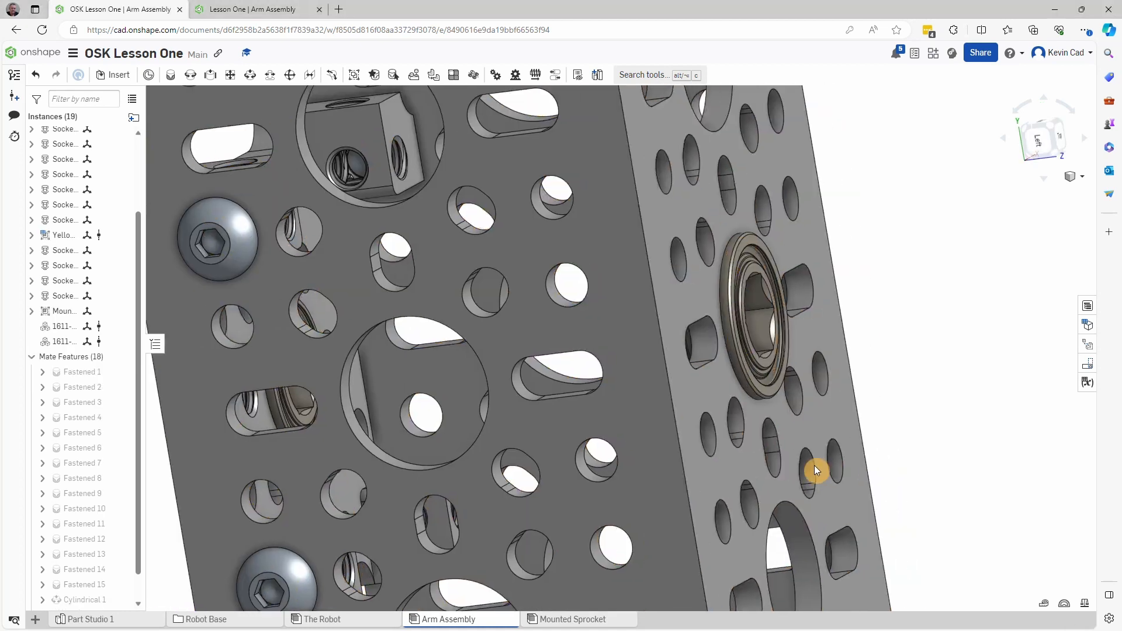
Step: Examine how both bearings sit, from outside the channel wall and inside at the pattern plate
{"action": "right_click_drag", "start_coordinate": [814, 470], "coordinate": [762, 403]}
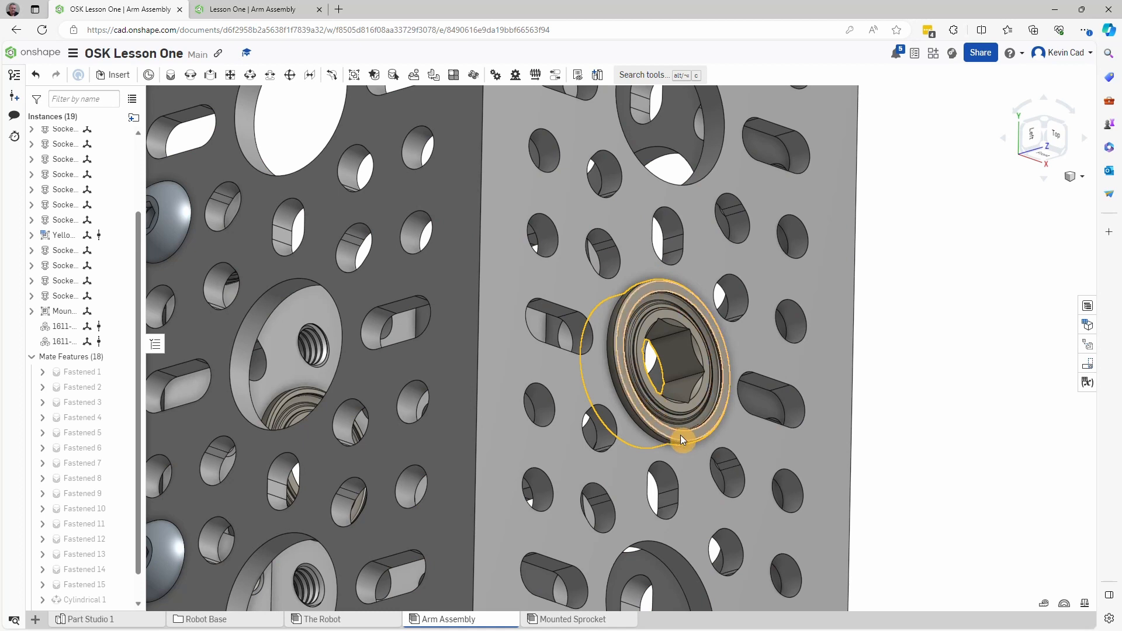
{"action": "middle_click_drag", "start_coordinate": [657, 322], "coordinate": [703, 318]}
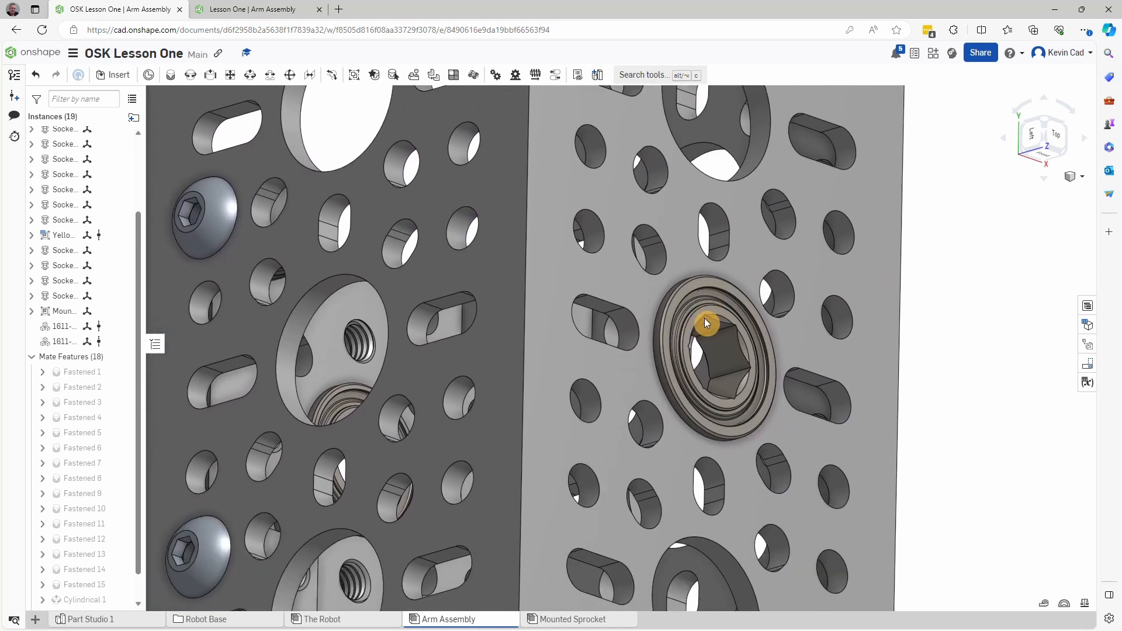
{"action": "right_click_drag", "start_coordinate": [622, 397], "coordinate": [734, 393]}
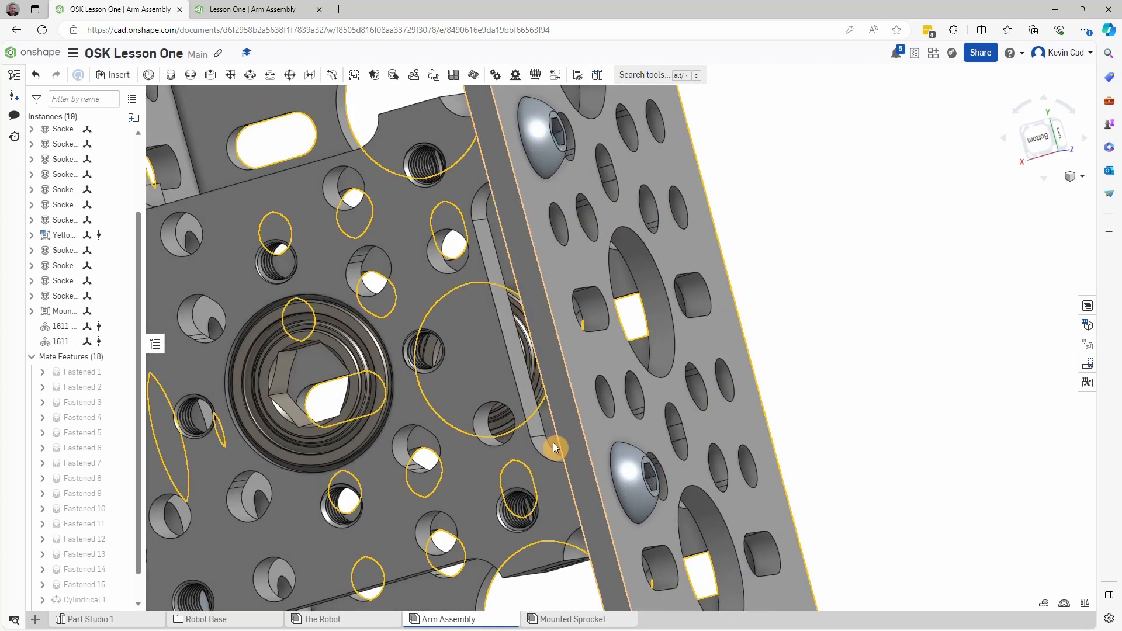
{"action": "right_click_drag", "start_coordinate": [556, 448], "coordinate": [804, 457]}
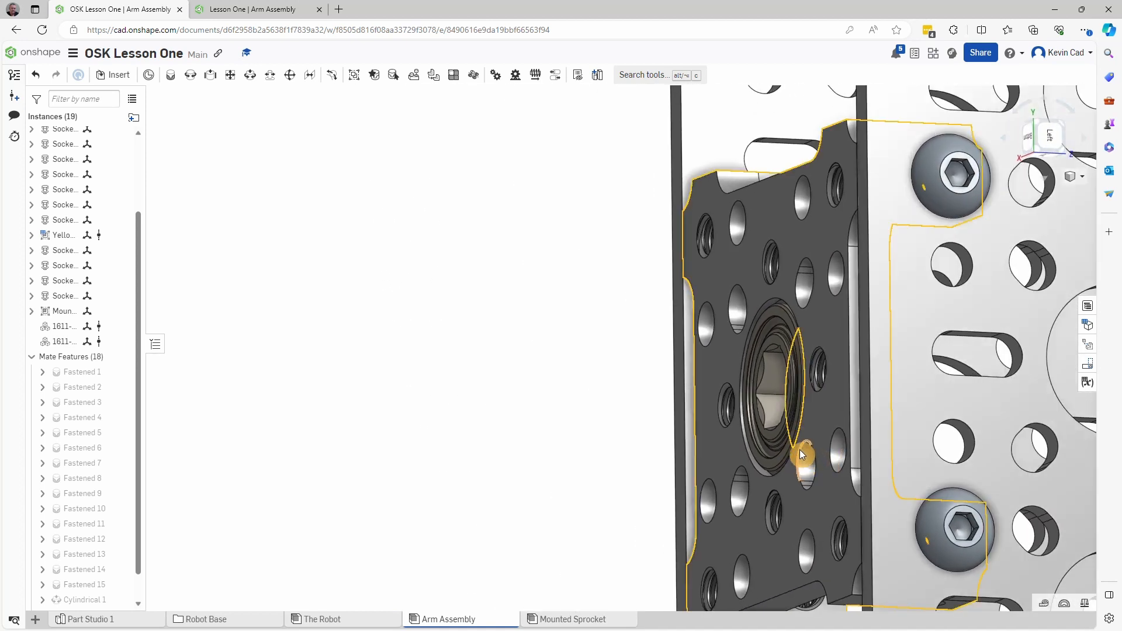
{"action": "scroll", "coordinate": [772, 382], "scroll_direction": "up", "scroll_amount": 5}
{"action": "scroll", "coordinate": [771, 382], "scroll_direction": "up", "scroll_amount": 4}
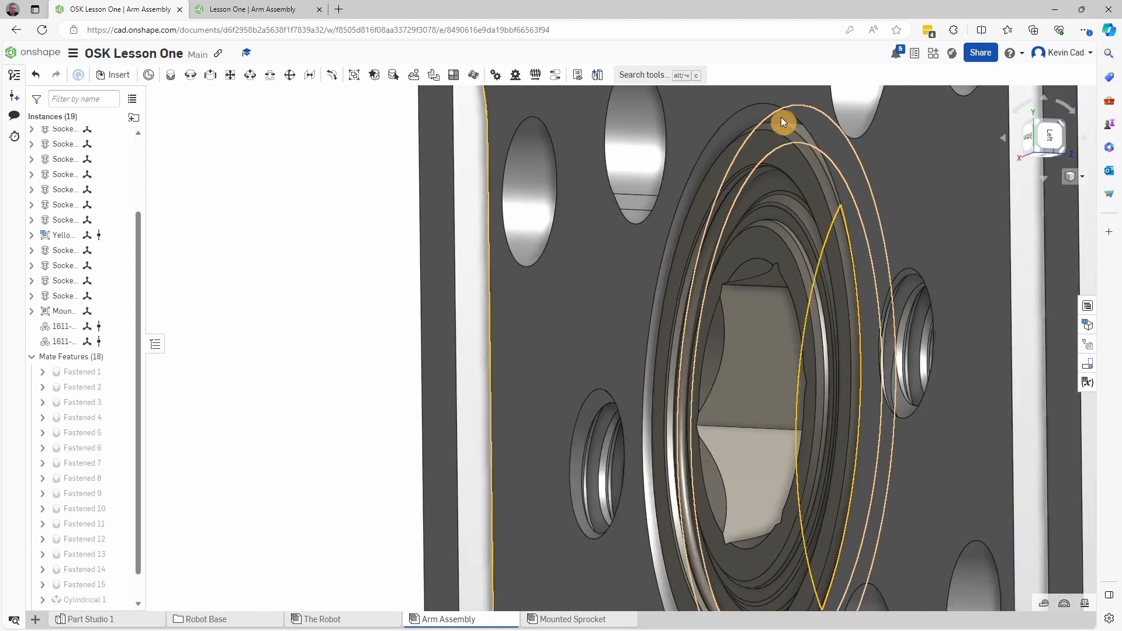
{"action": "right_click_drag", "start_coordinate": [779, 121], "coordinate": [825, 128]}
{"action": "scroll", "coordinate": [780, 383], "scroll_direction": "down", "scroll_amount": 8}
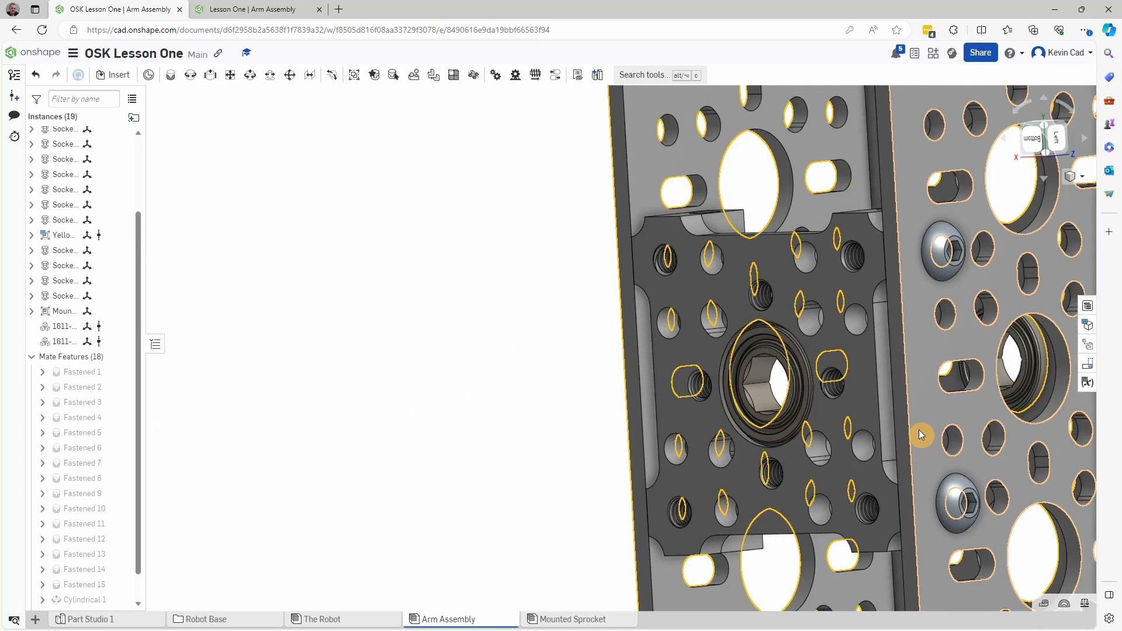
{"action": "right_click_drag", "start_coordinate": [929, 359], "coordinate": [650, 380]}
{"action": "right_click_drag", "start_coordinate": [657, 434], "coordinate": [639, 514]}
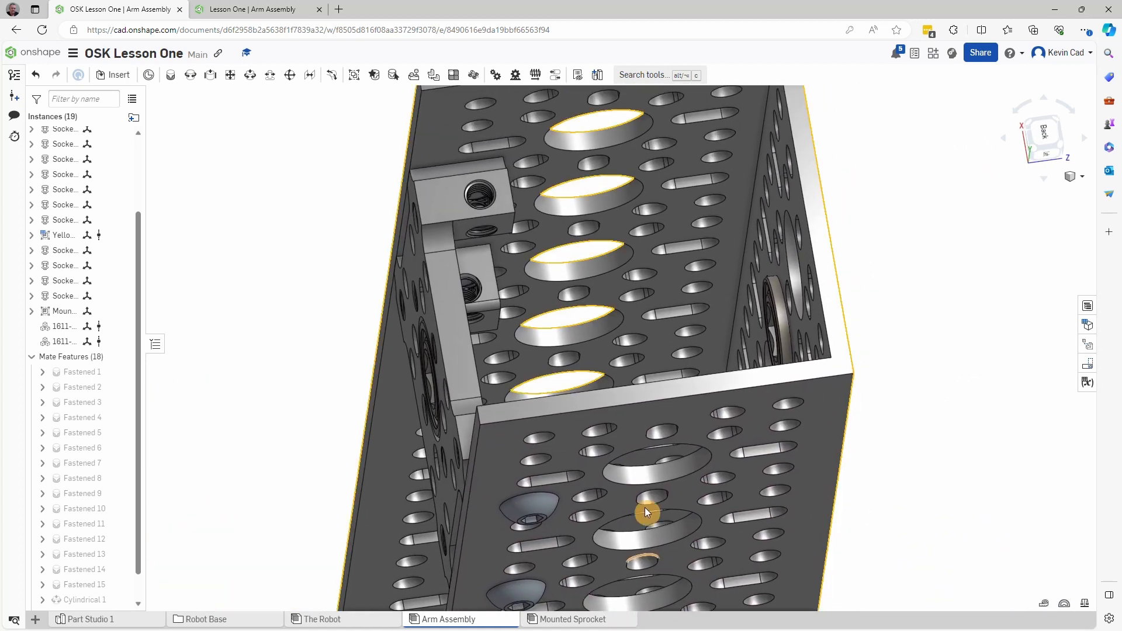
Step: Switch to the Lesson One reference model and measure the channel's width along its end edge
{"action": "key", "text": "ctrl+Tab"}
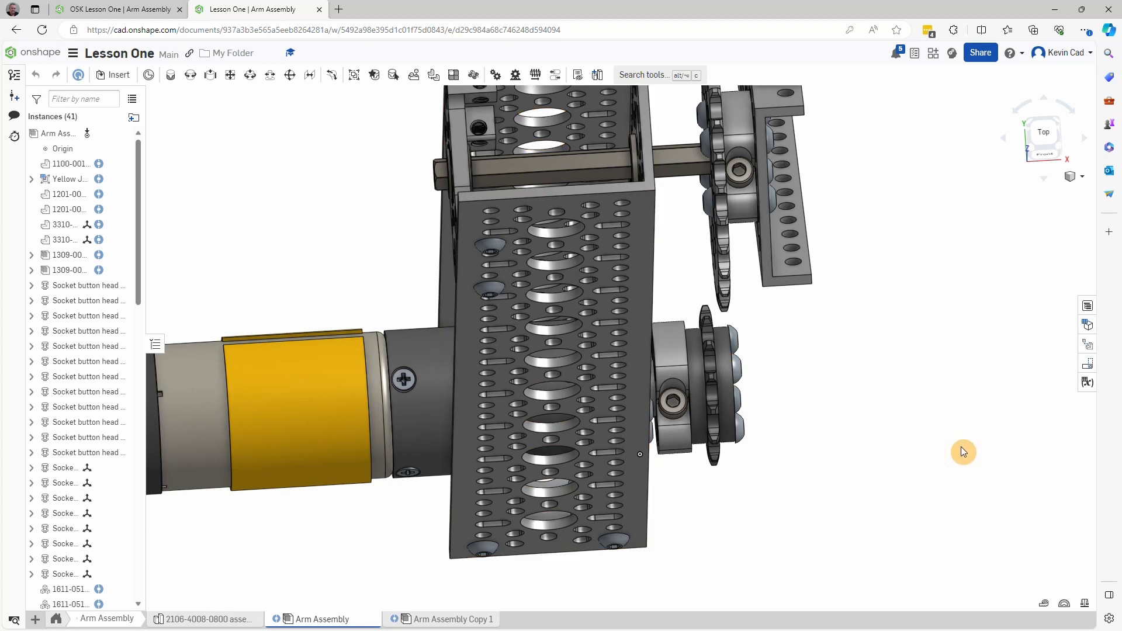
{"action": "left_click", "coordinate": [546, 198]}
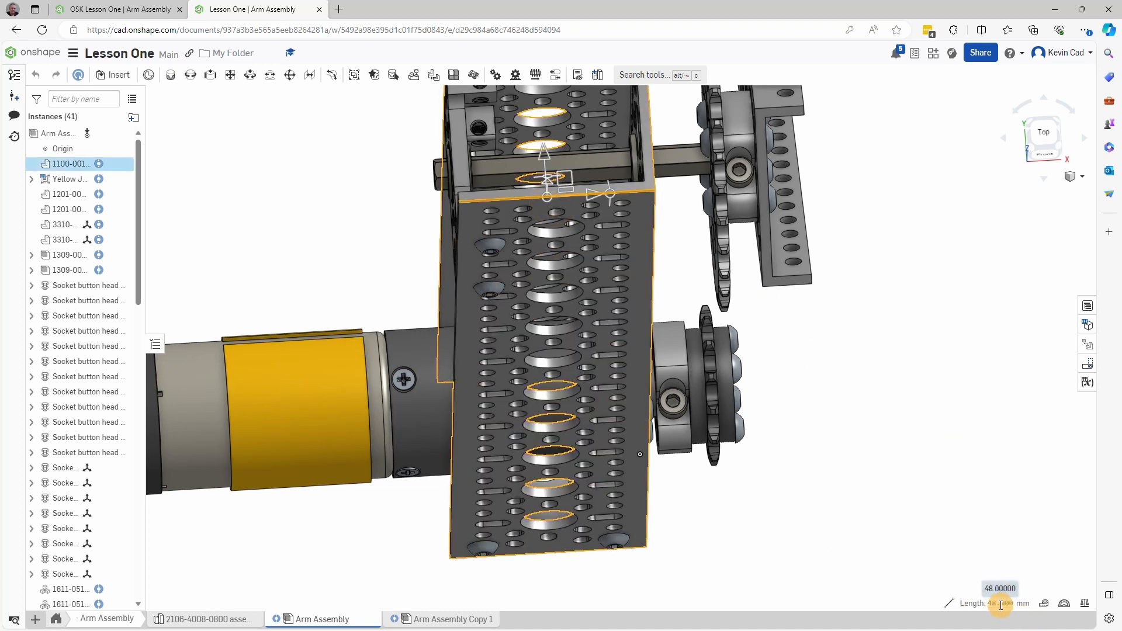
{"action": "right_click_drag", "start_coordinate": [948, 498], "coordinate": [707, 517]}
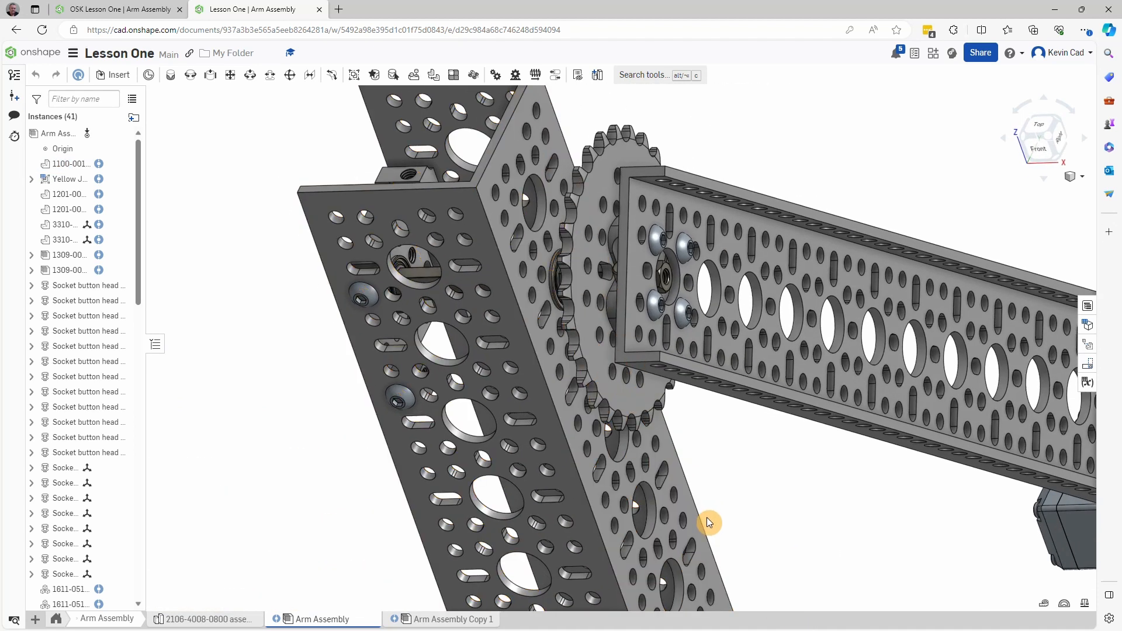
Step: Measure the distance from the channel's outer side face to the threaded end face of the upper hex shaft
{"action": "left_click", "coordinate": [530, 279]}
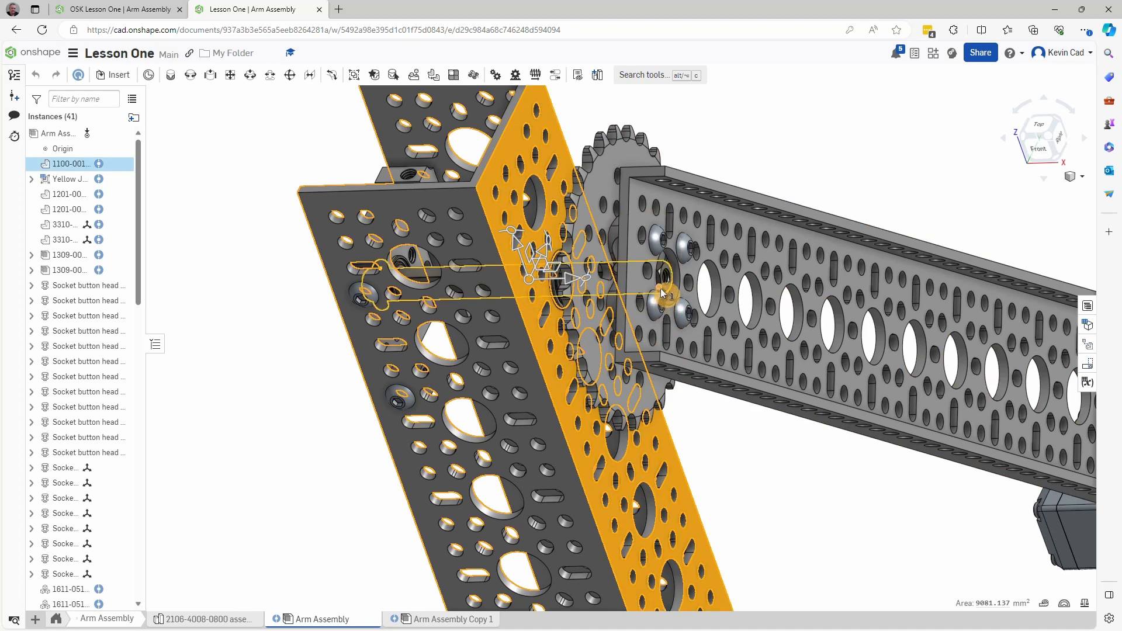
{"action": "scroll", "coordinate": [672, 280], "scroll_direction": "up", "scroll_amount": 5}
{"action": "scroll", "coordinate": [667, 278], "scroll_direction": "up", "scroll_amount": 2}
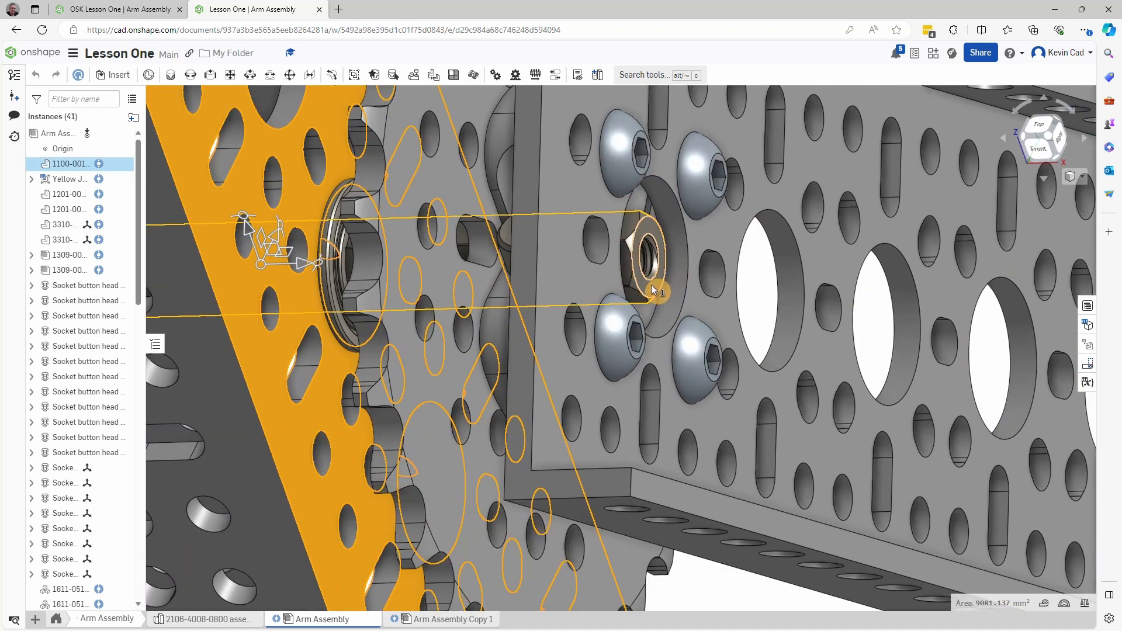
{"action": "left_click", "coordinate": [650, 285]}
{"action": "mouse_move", "coordinate": [1000, 603]}
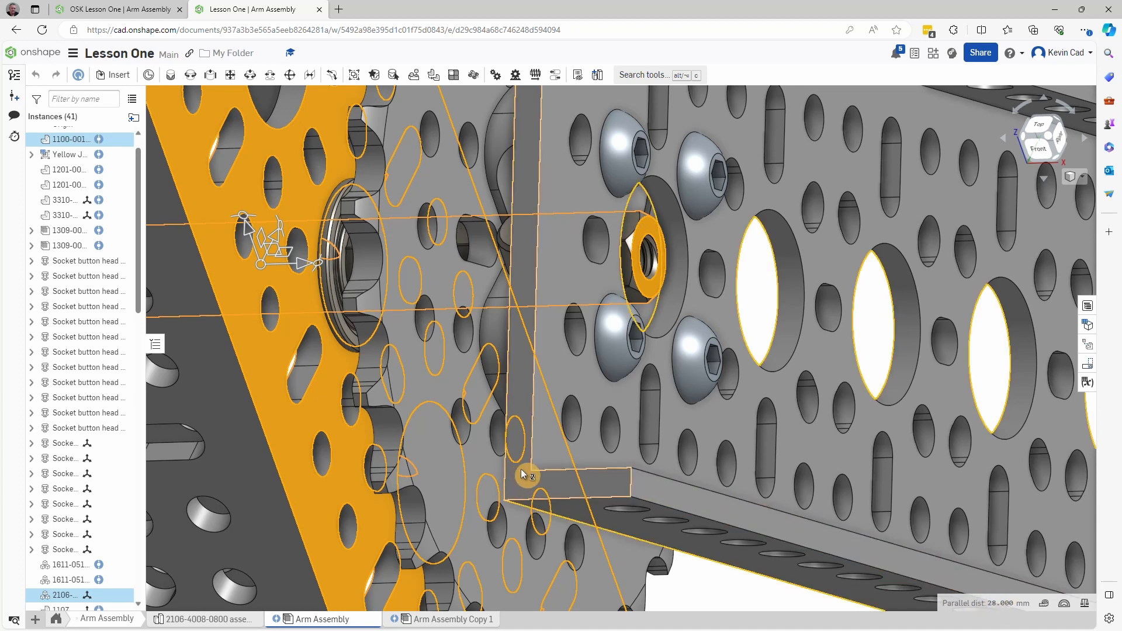
{"action": "left_click", "coordinate": [736, 593]}
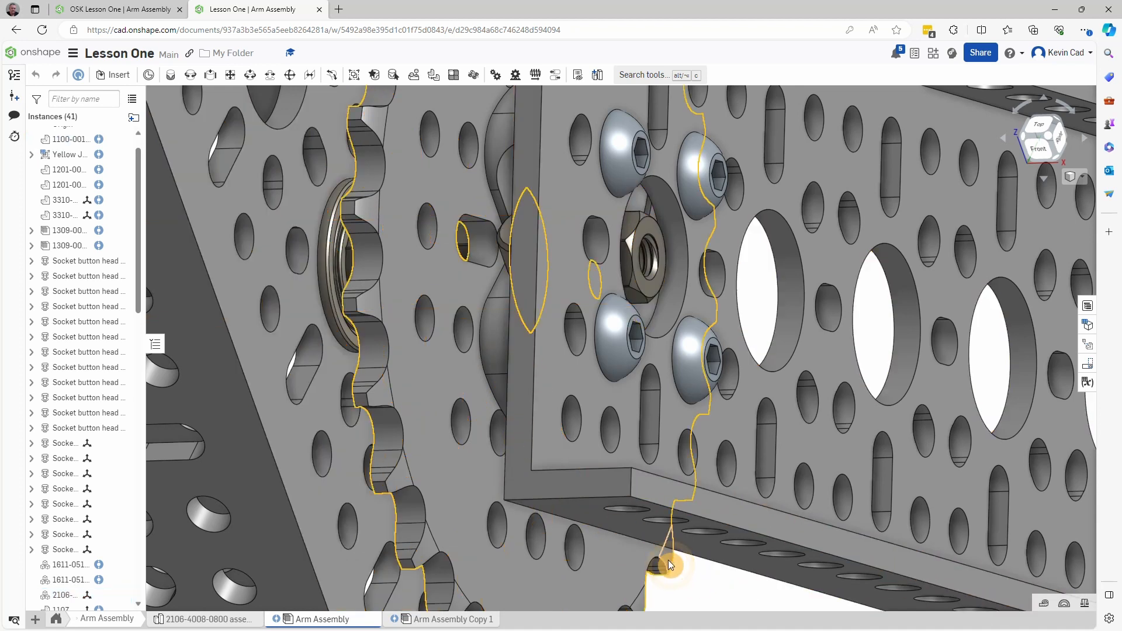
Step: Examine the upper shaft's clipped end at the pattern plate bearing and measure the length of the shaft's long edge
{"action": "scroll", "coordinate": [667, 560], "scroll_direction": "down", "scroll_amount": 5}
{"action": "scroll", "coordinate": [751, 525], "scroll_direction": "down", "scroll_amount": 4}
{"action": "right_click_drag", "start_coordinate": [765, 531], "coordinate": [790, 492]}
{"action": "right_click_drag", "start_coordinate": [376, 473], "coordinate": [419, 449]}
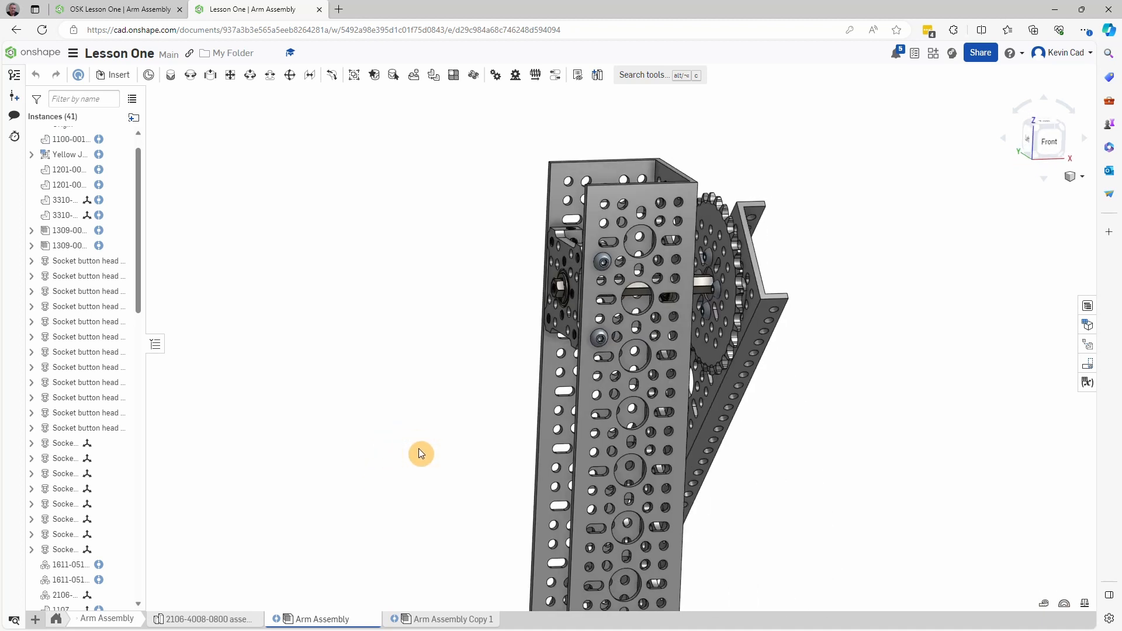
{"action": "scroll", "coordinate": [570, 287], "scroll_direction": "up", "scroll_amount": 8}
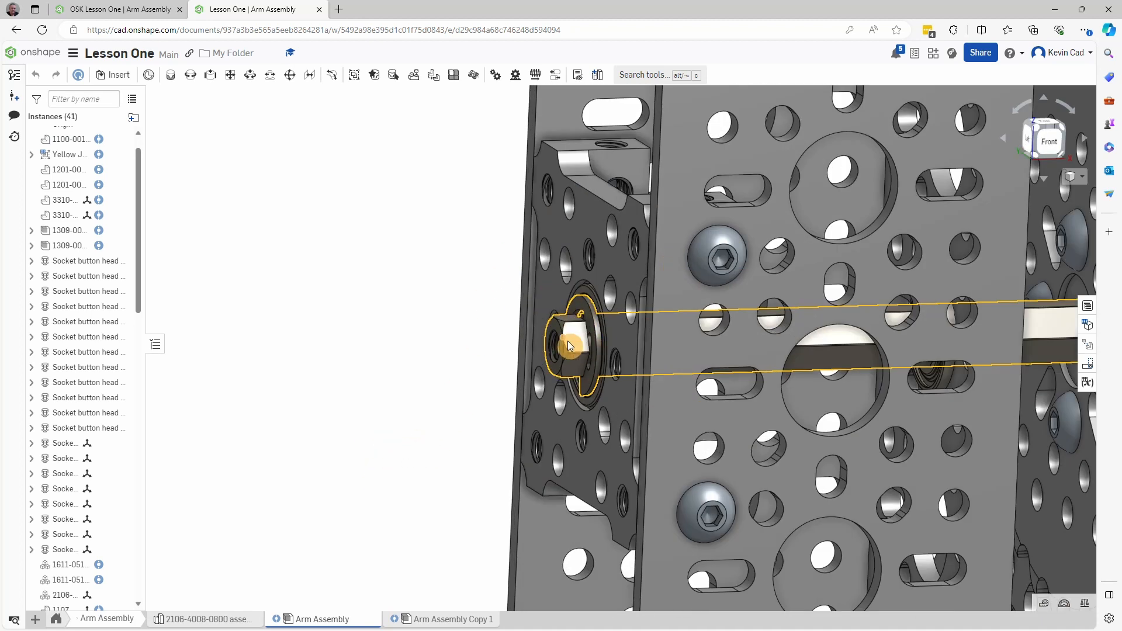
{"action": "scroll", "coordinate": [380, 452], "scroll_direction": "down", "scroll_amount": 8}
{"action": "right_click_drag", "start_coordinate": [396, 409], "coordinate": [706, 580]}
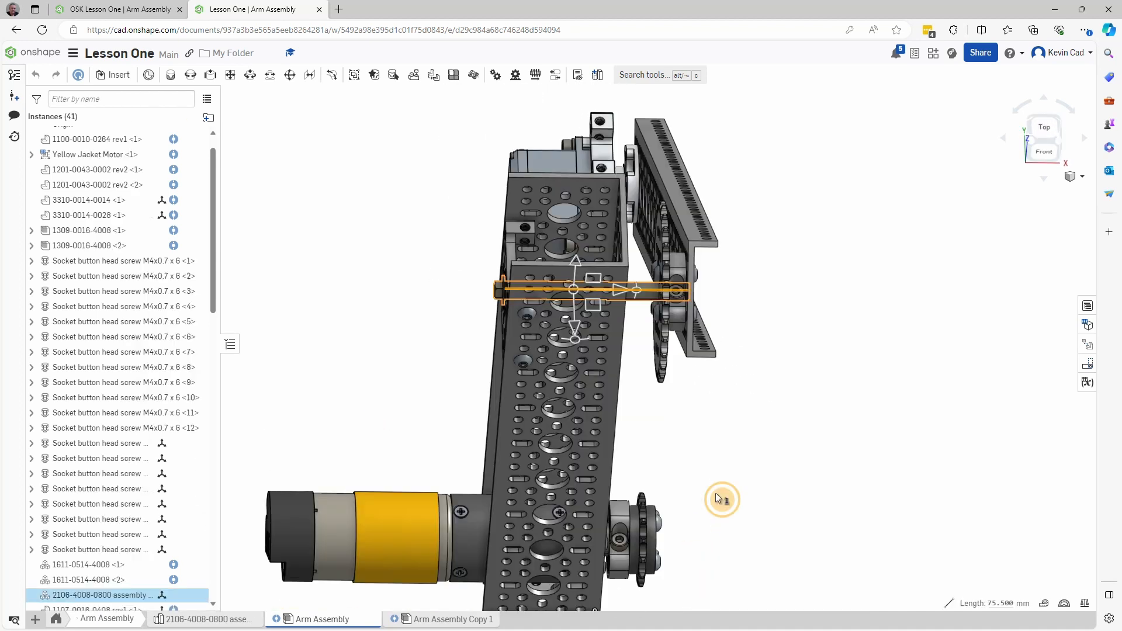
{"action": "right_click_drag", "start_coordinate": [715, 493], "coordinate": [717, 484]}
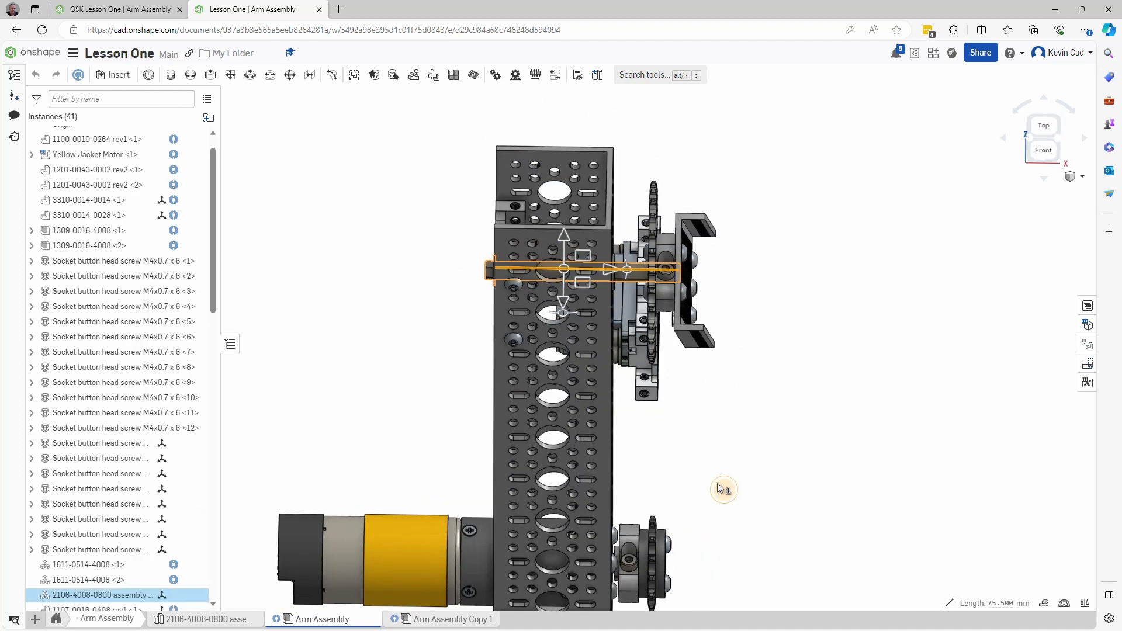
{"action": "left_click", "coordinate": [720, 489]}
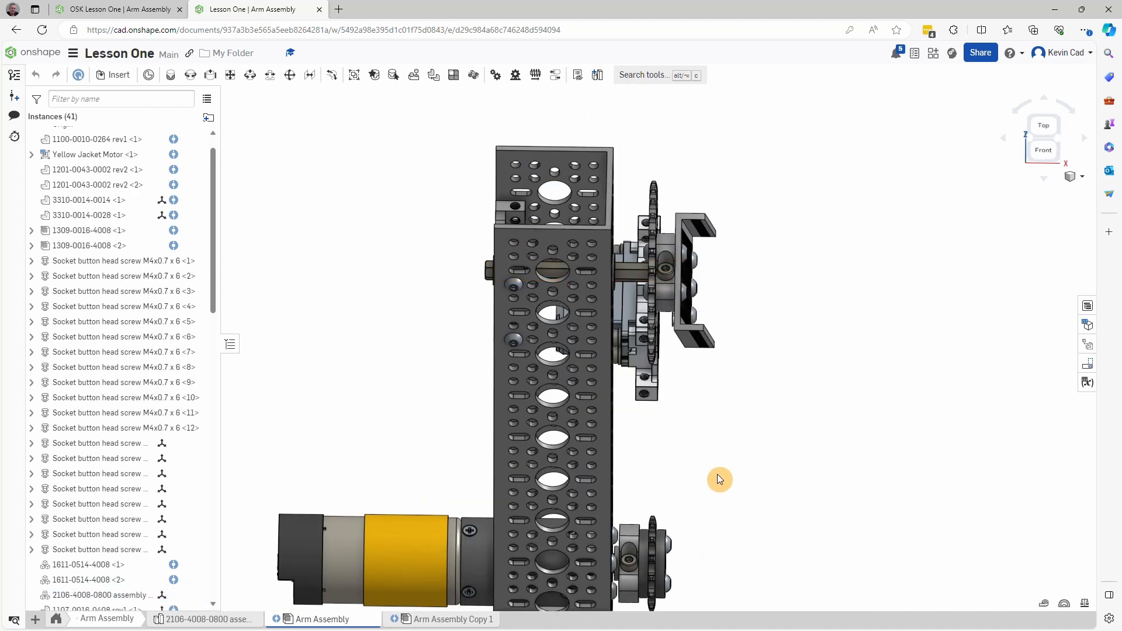
{"action": "middle_click_drag", "start_coordinate": [719, 480], "coordinate": [723, 436]}
{"action": "scroll", "coordinate": [735, 404], "scroll_direction": "down", "scroll_amount": 2}
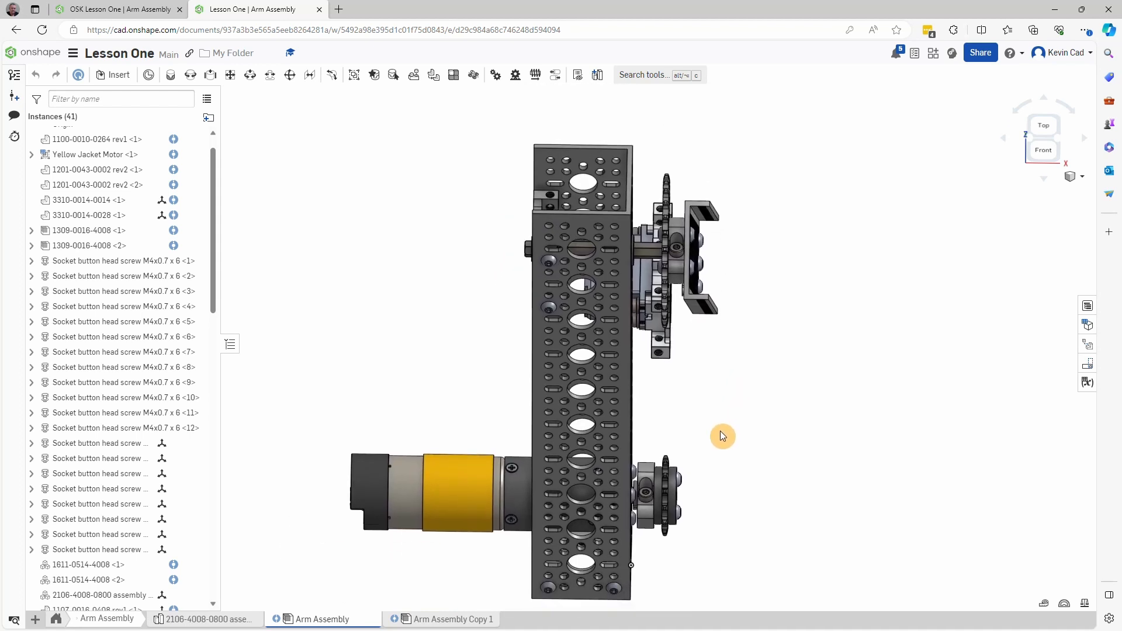
{"action": "right_click_drag", "start_coordinate": [723, 436], "coordinate": [773, 489]}
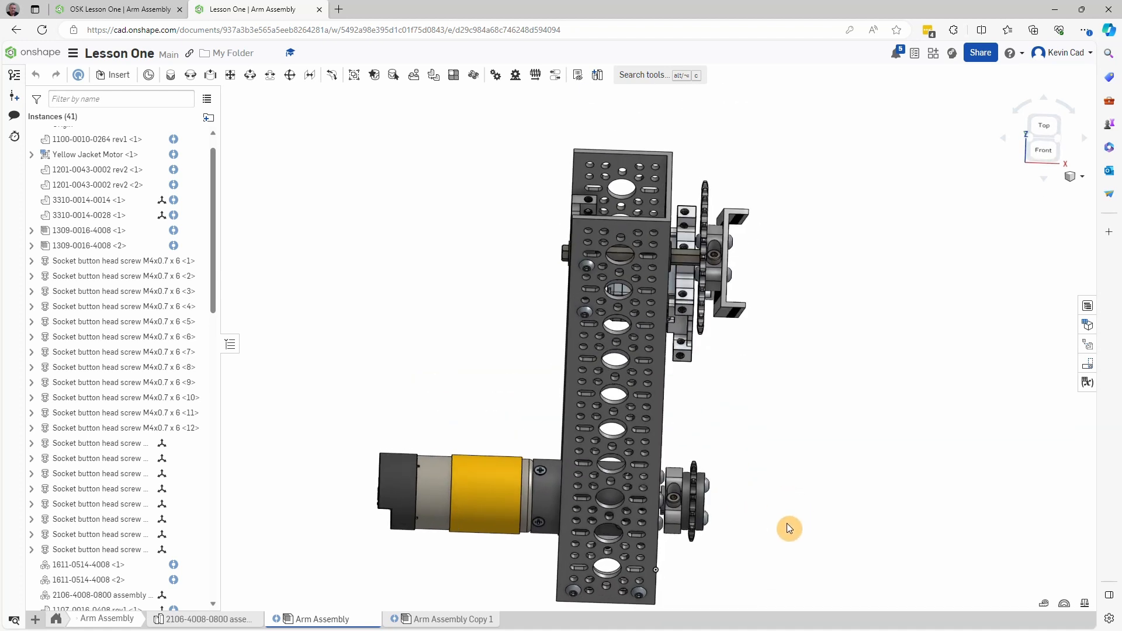
Step: Open the gobilda.com website in a new browser tab
{"action": "left_click", "coordinate": [117, 10]}
{"action": "left_click", "coordinate": [338, 10]}
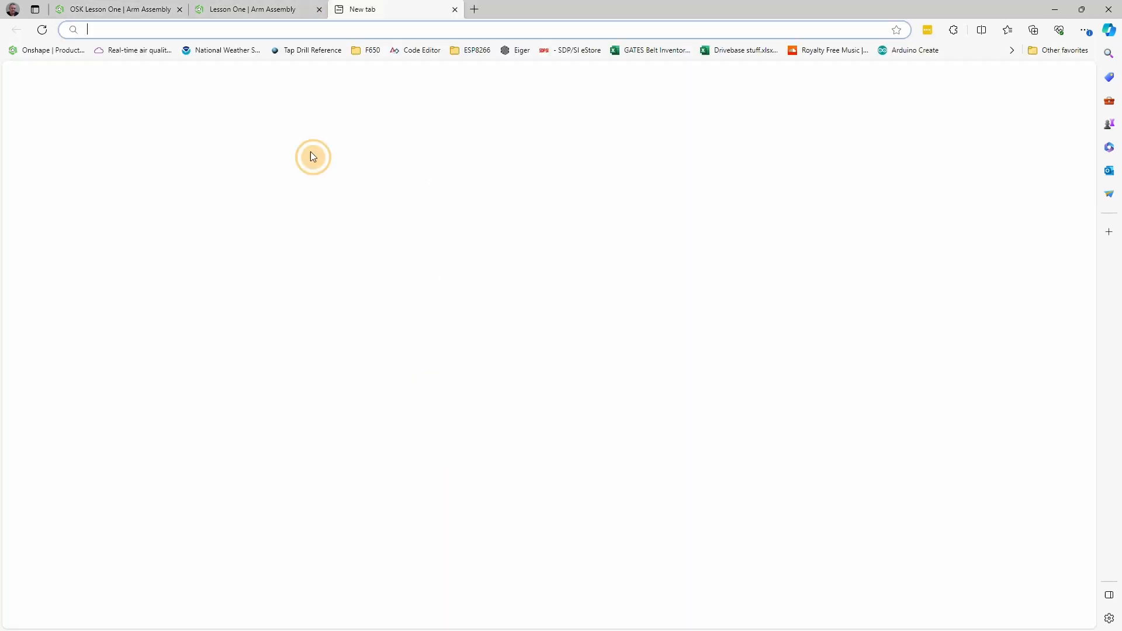
{"action": "type", "text": "gob"}
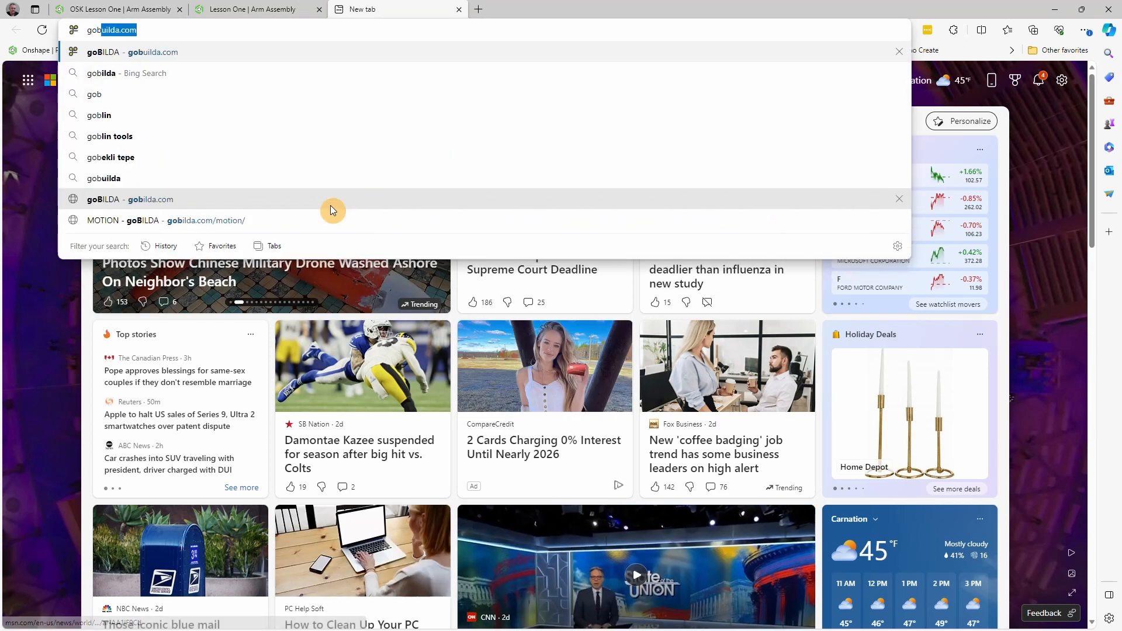
{"action": "type", "text": "uilda.com"}
{"action": "key", "text": "Return"}
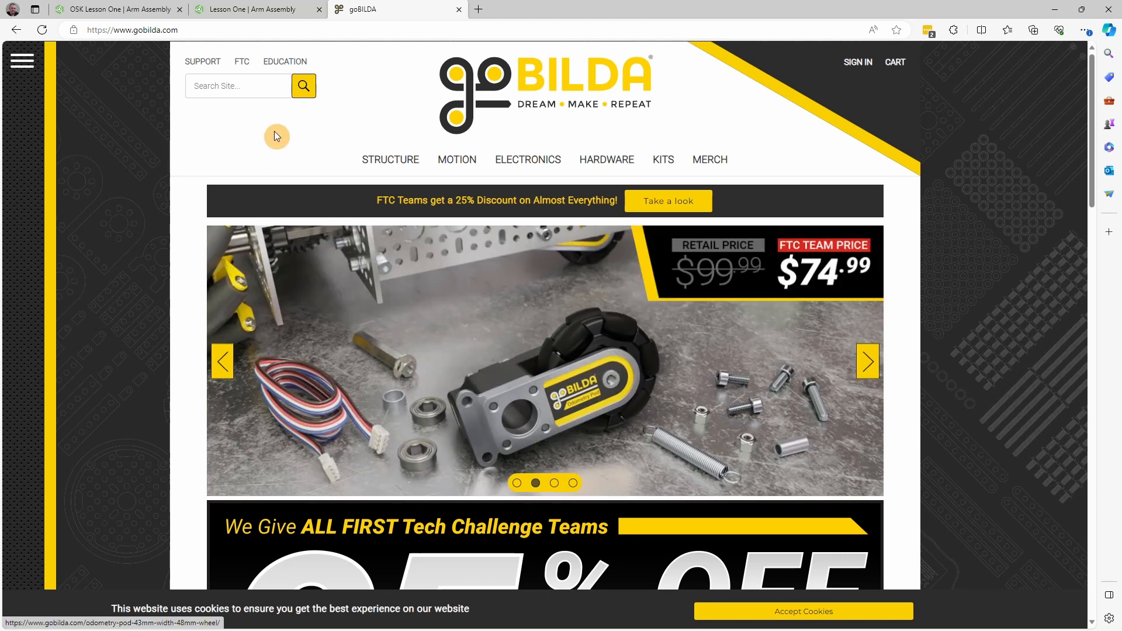
Step: Search the goBILDA site for "Rex Shaft" and open the 8mm Stainless Steel REX Shafting page
{"action": "left_click", "coordinate": [222, 89]}
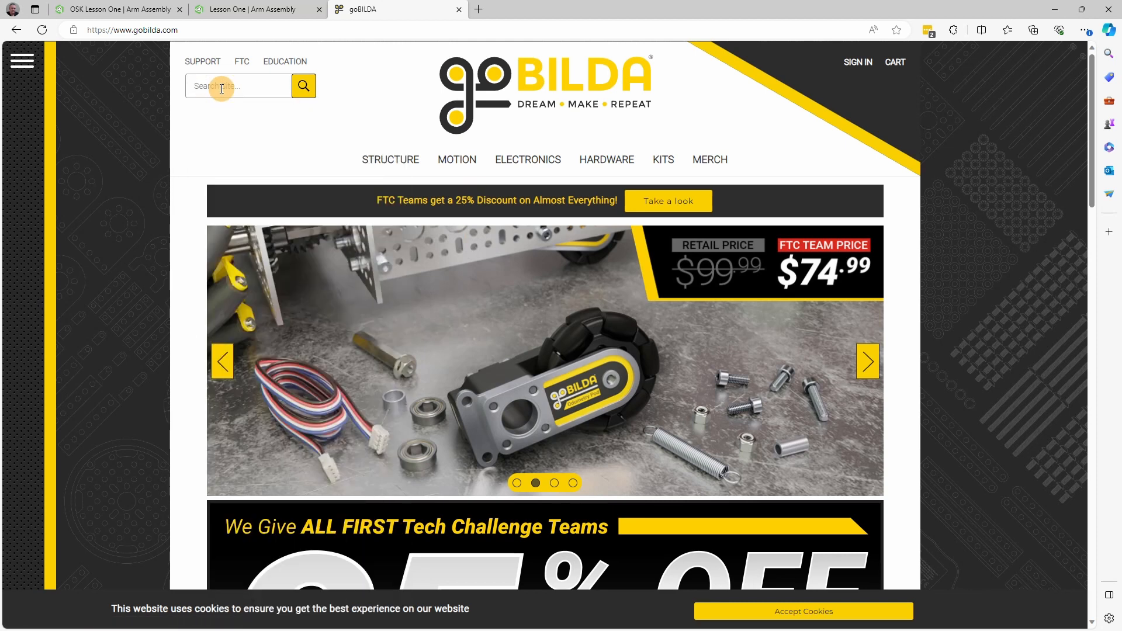
{"action": "type", "text": "Rex Shaf"}
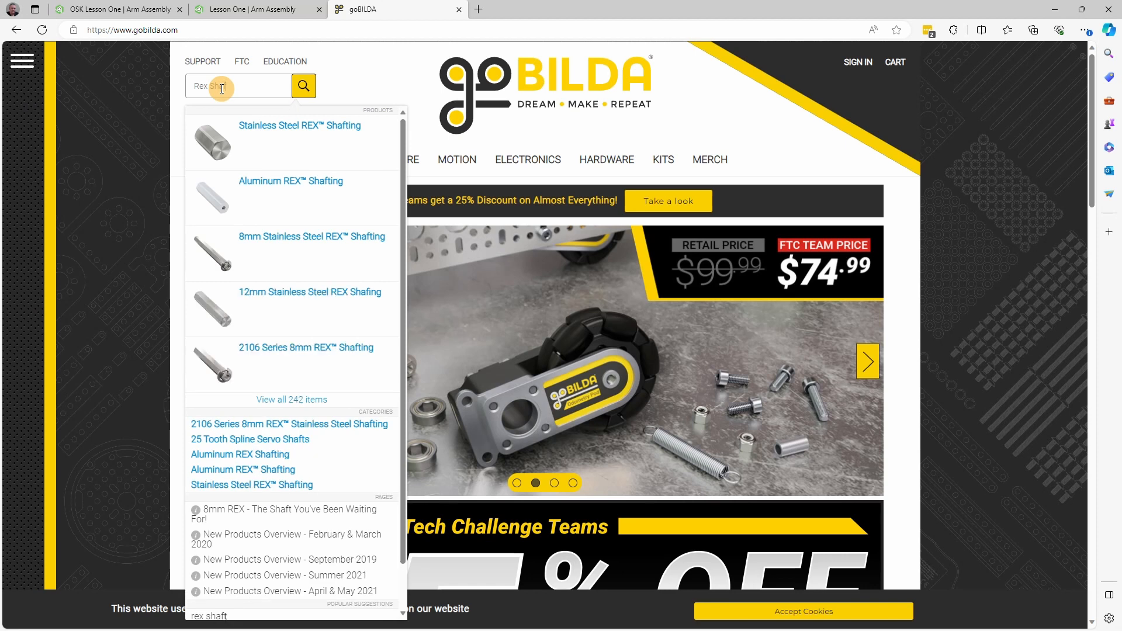
{"action": "type", "text": "t"}
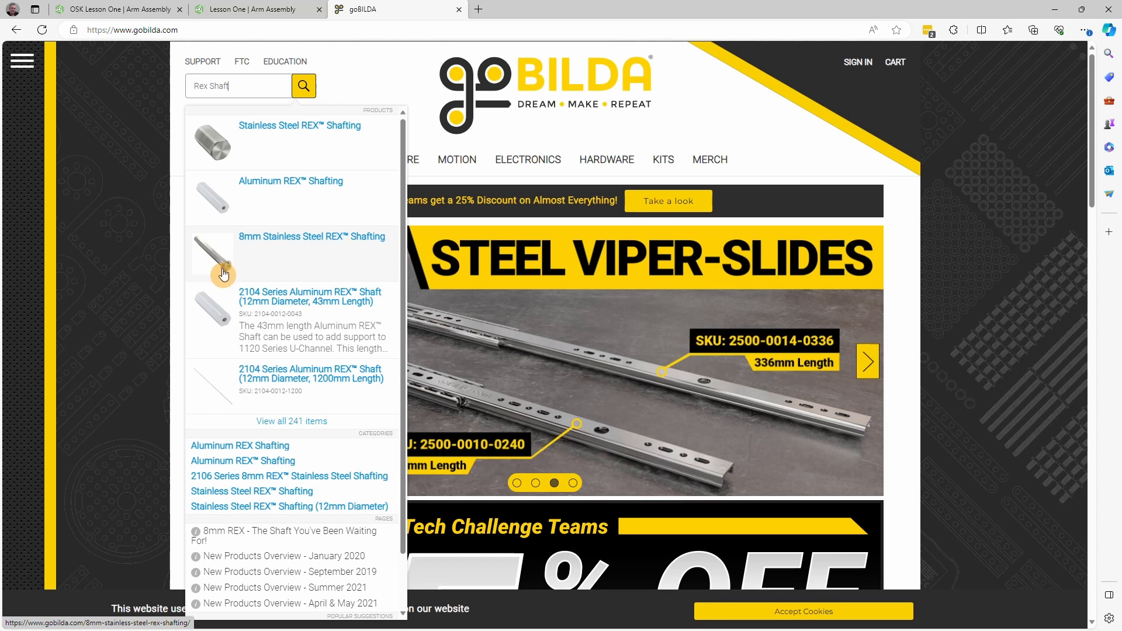
{"action": "left_click", "coordinate": [266, 240]}
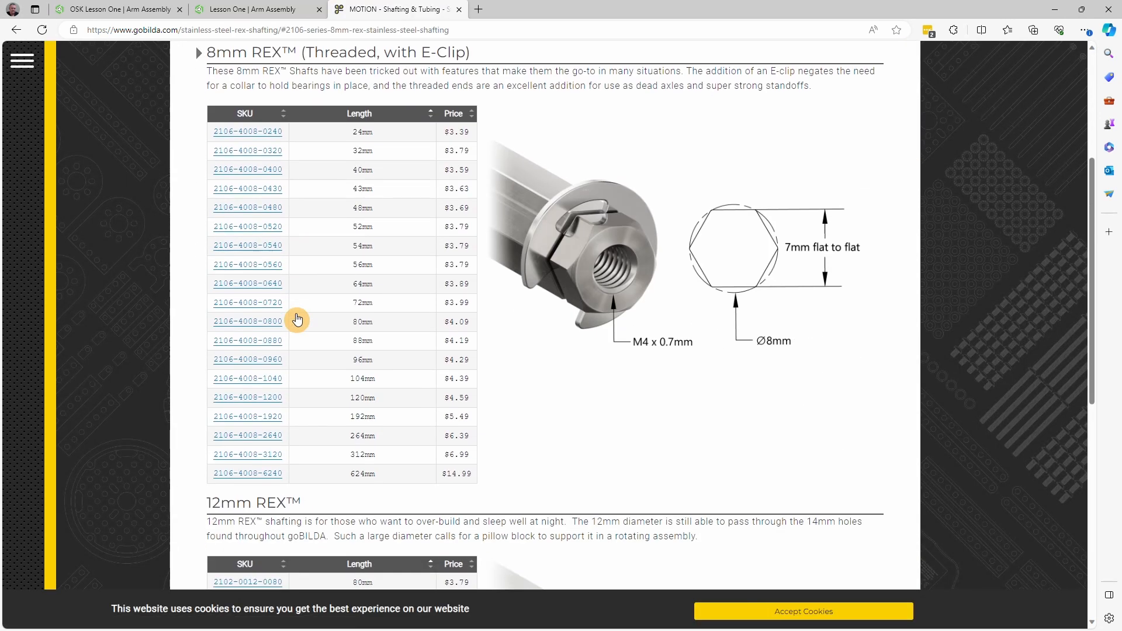
{"action": "scroll", "coordinate": [717, 366], "scroll_direction": "up", "scroll_amount": 5}
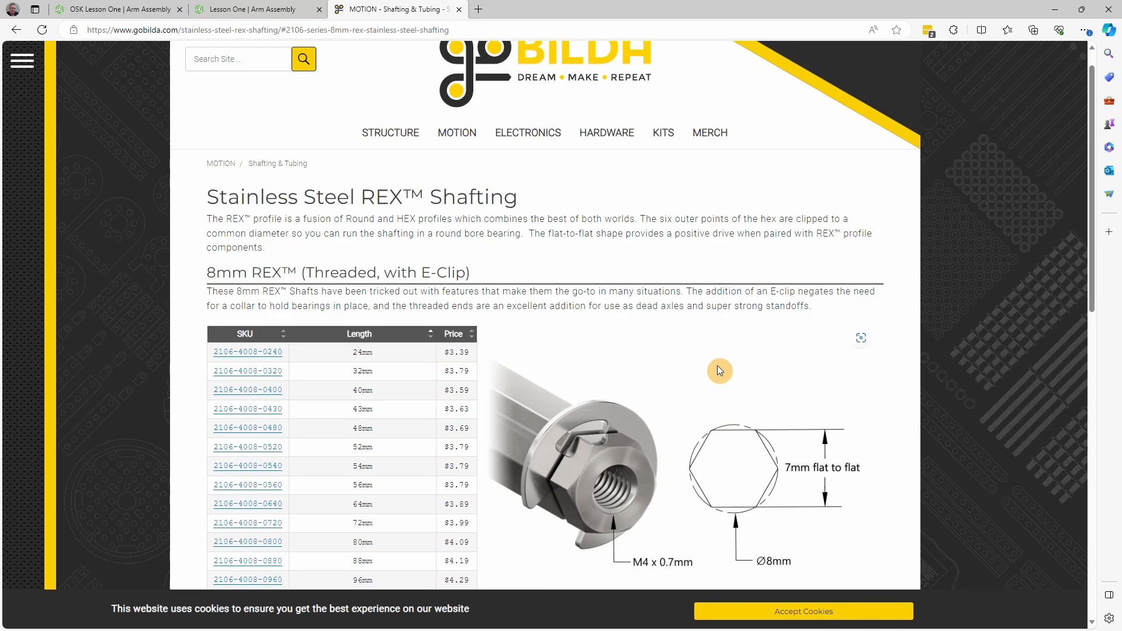
{"action": "scroll", "coordinate": [494, 229], "scroll_direction": "down", "scroll_amount": 3}
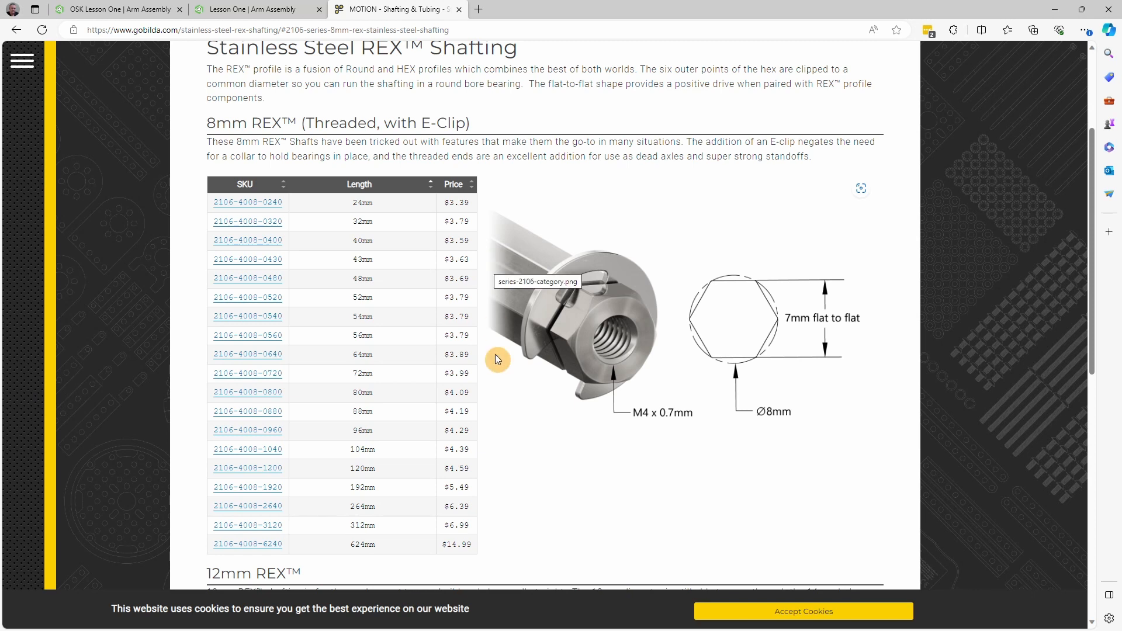
{"action": "left_click", "coordinate": [244, 392]}
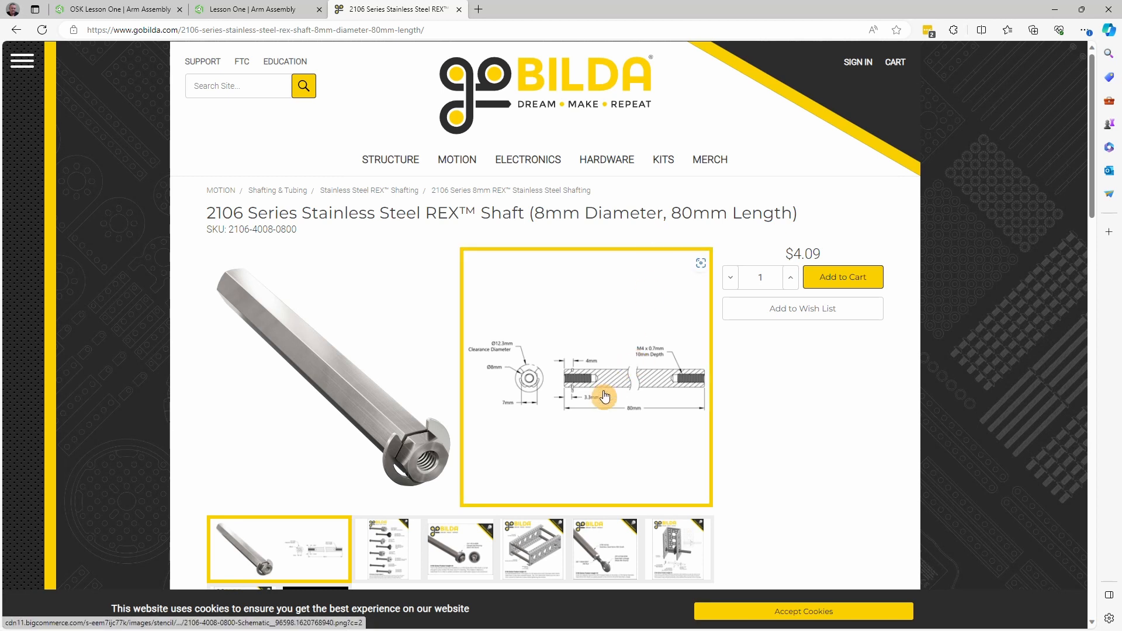
Step: Examine the enlarged dimension drawing of the 80mm REX shaft on its product page
{"action": "left_click", "coordinate": [603, 416]}
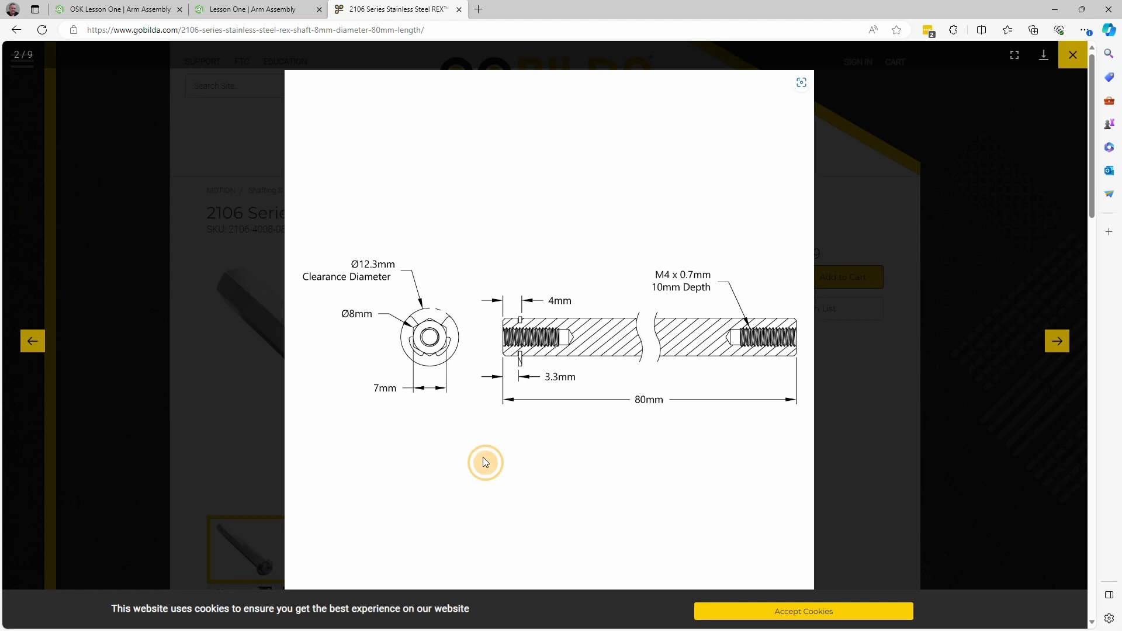
{"action": "left_click", "coordinate": [721, 352]}
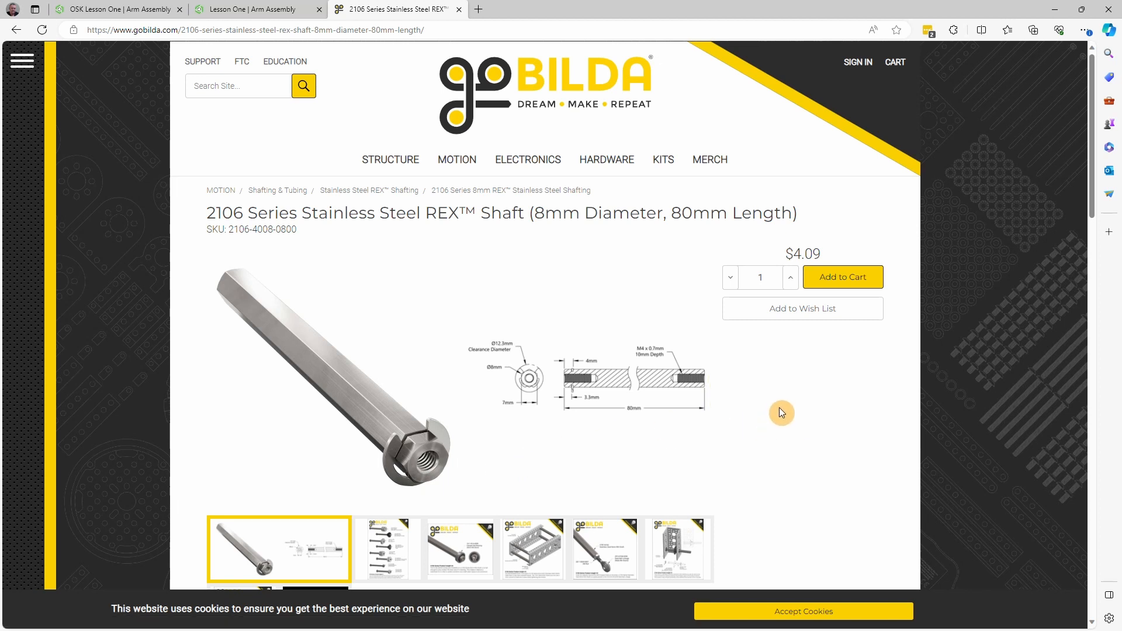
{"action": "scroll", "coordinate": [779, 408], "scroll_direction": "down", "scroll_amount": 3}
{"action": "scroll", "coordinate": [793, 386], "scroll_direction": "up", "scroll_amount": 2}
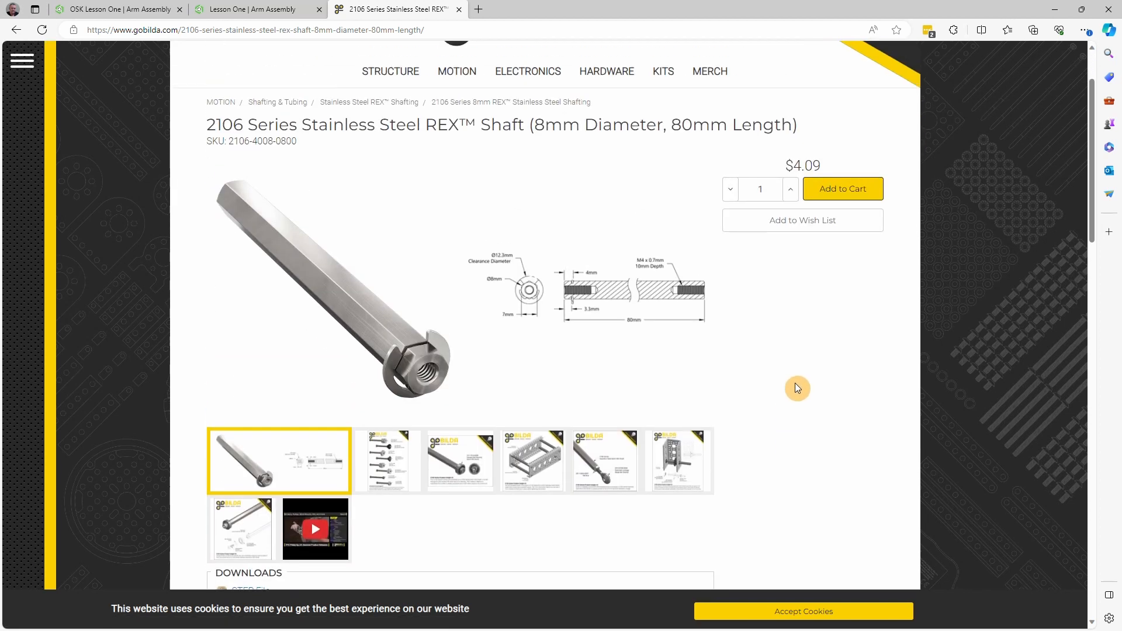
{"action": "scroll", "coordinate": [794, 386], "scroll_direction": "down", "scroll_amount": 2}
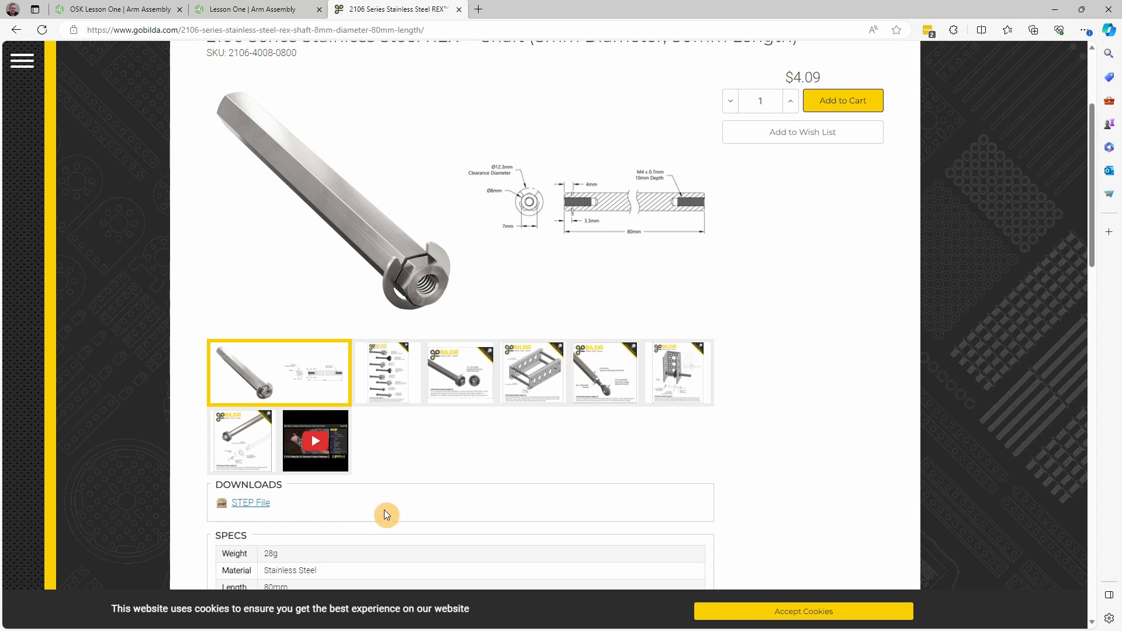
{"action": "scroll", "coordinate": [388, 513], "scroll_direction": "down", "scroll_amount": 1}
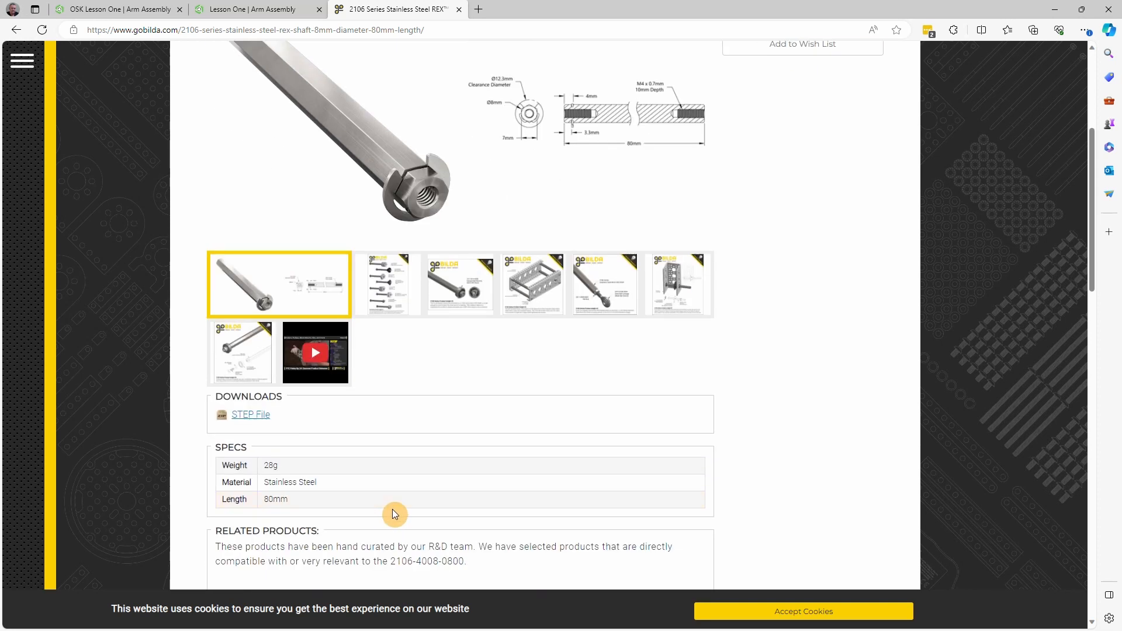
{"action": "left_click", "coordinate": [265, 426]}
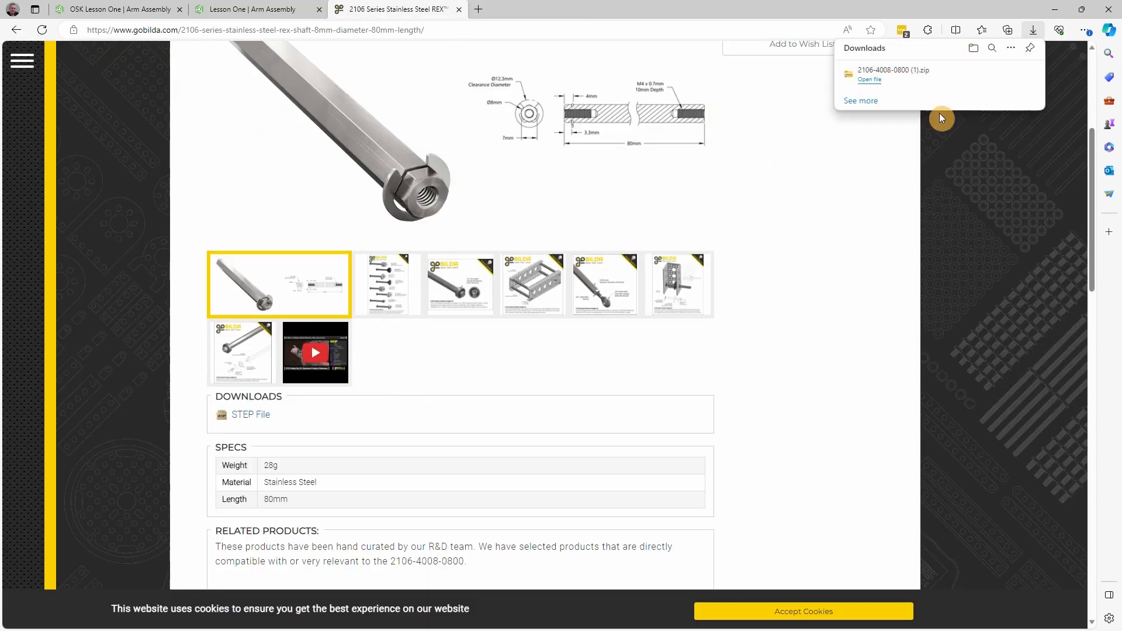
{"action": "left_click", "coordinate": [870, 80]}
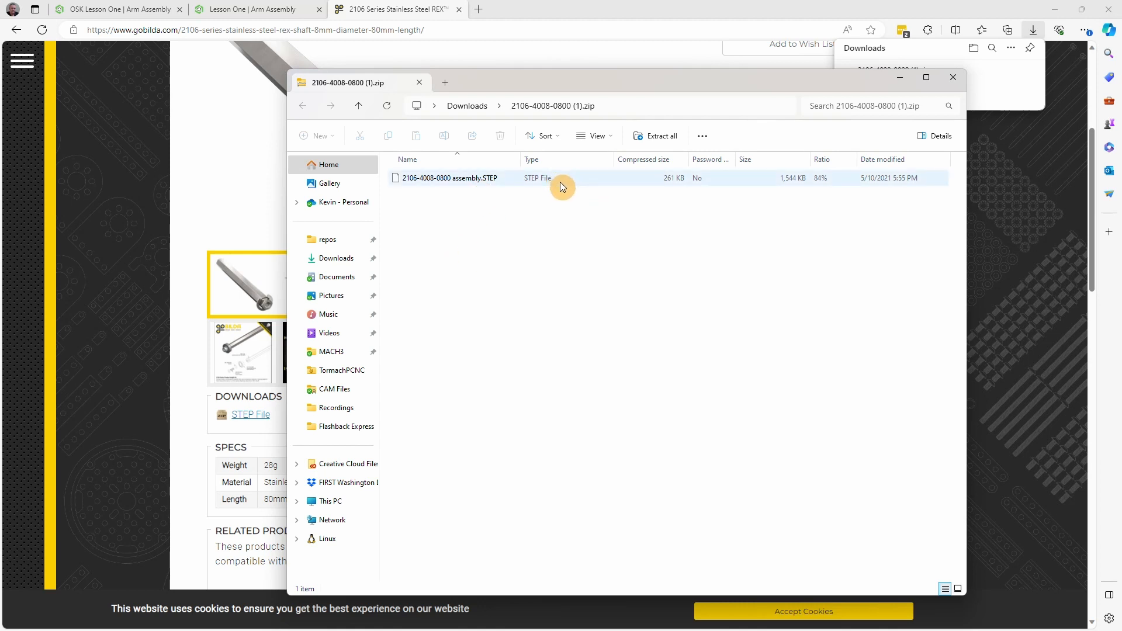
{"action": "left_click", "coordinate": [648, 136]}
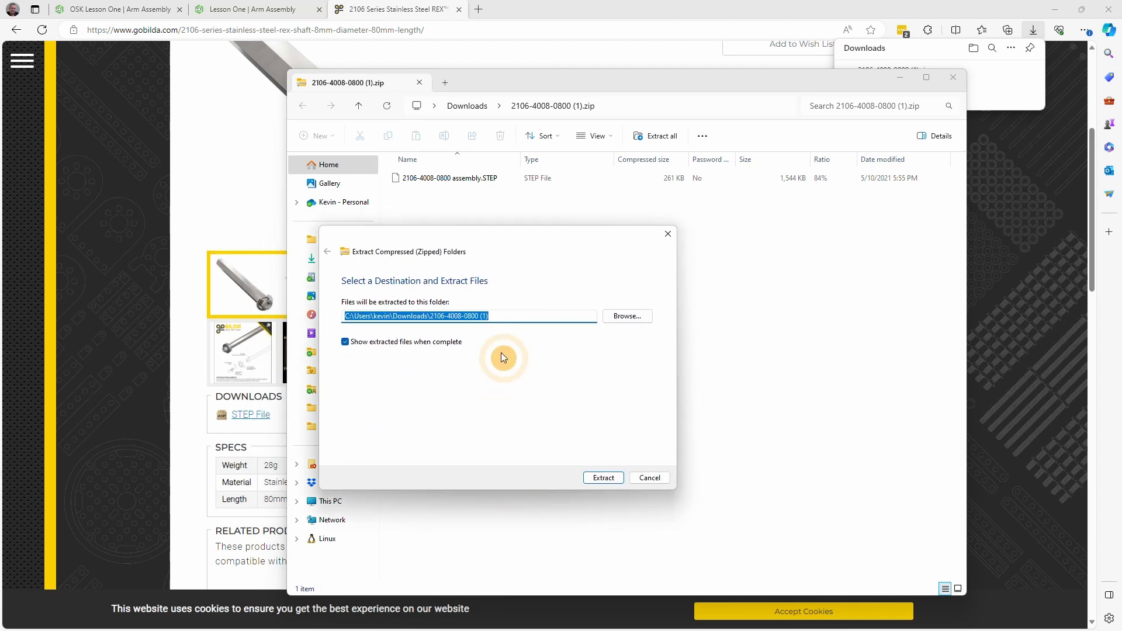
{"action": "key", "text": "Return"}
{"action": "left_click", "coordinate": [952, 78]}
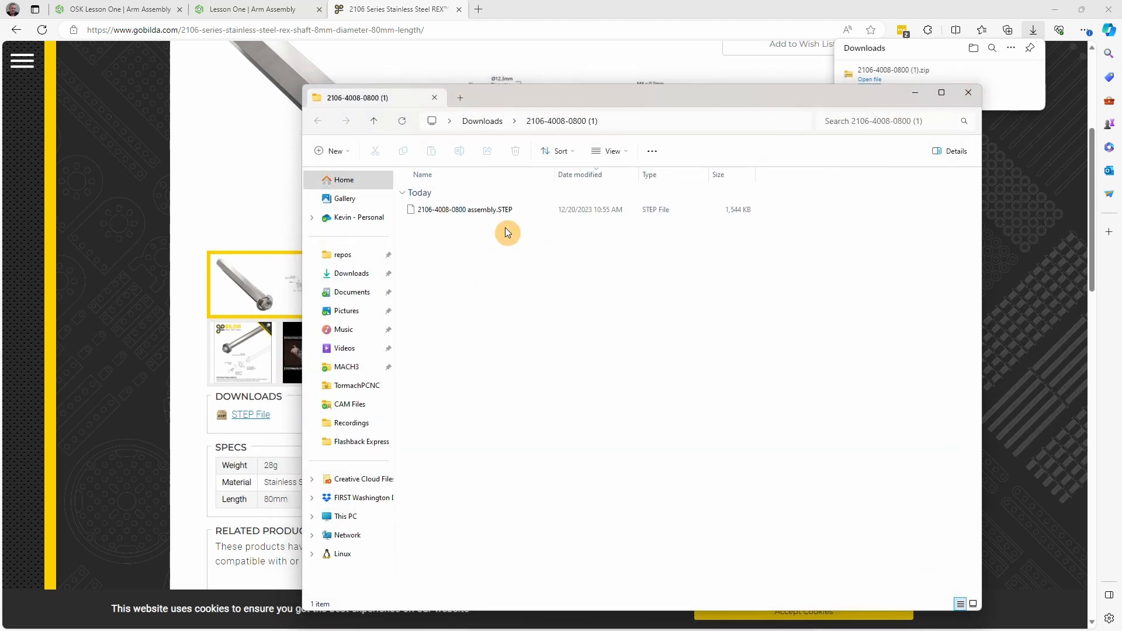
{"action": "left_click", "coordinate": [476, 209]}
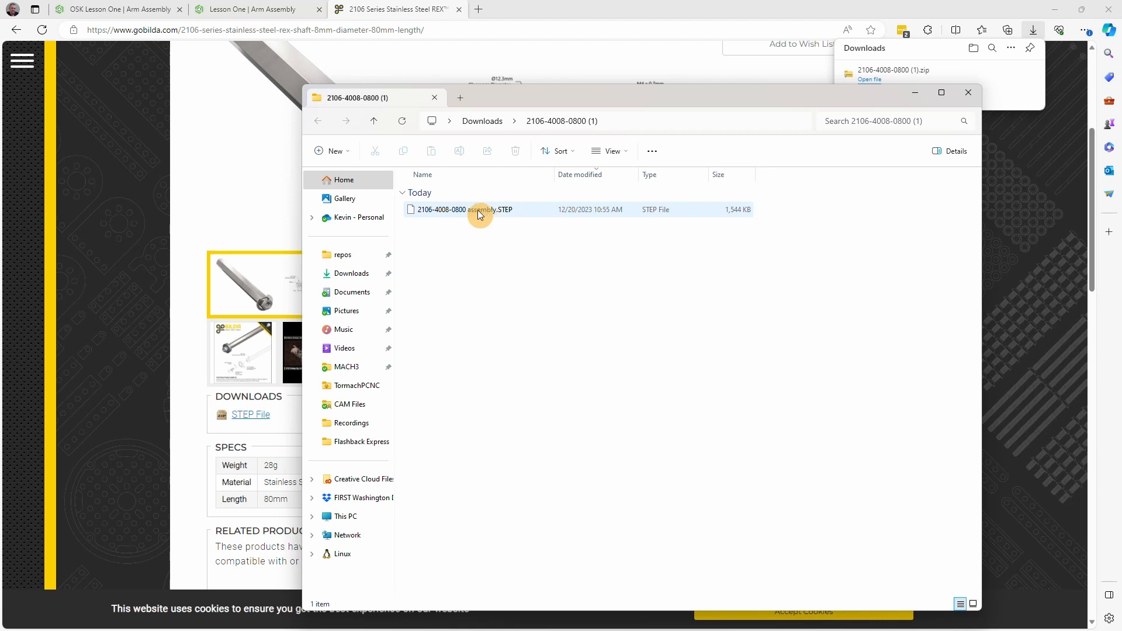
{"action": "left_click_drag", "start_coordinate": [728, 97], "coordinate": [0, 82]}
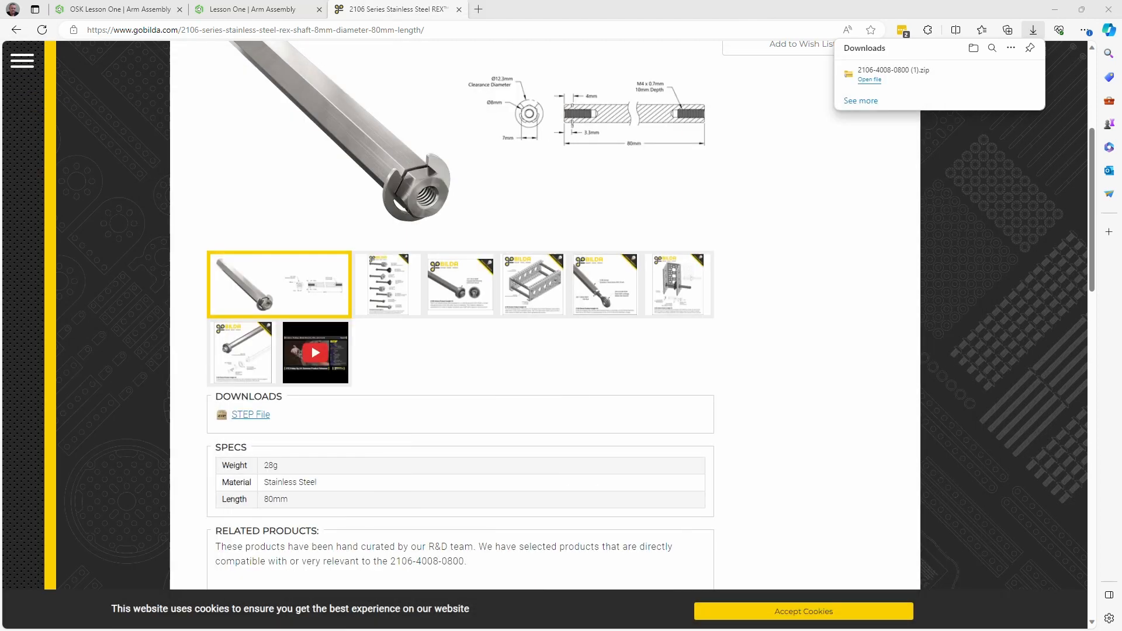
{"action": "left_click", "coordinate": [113, 9]}
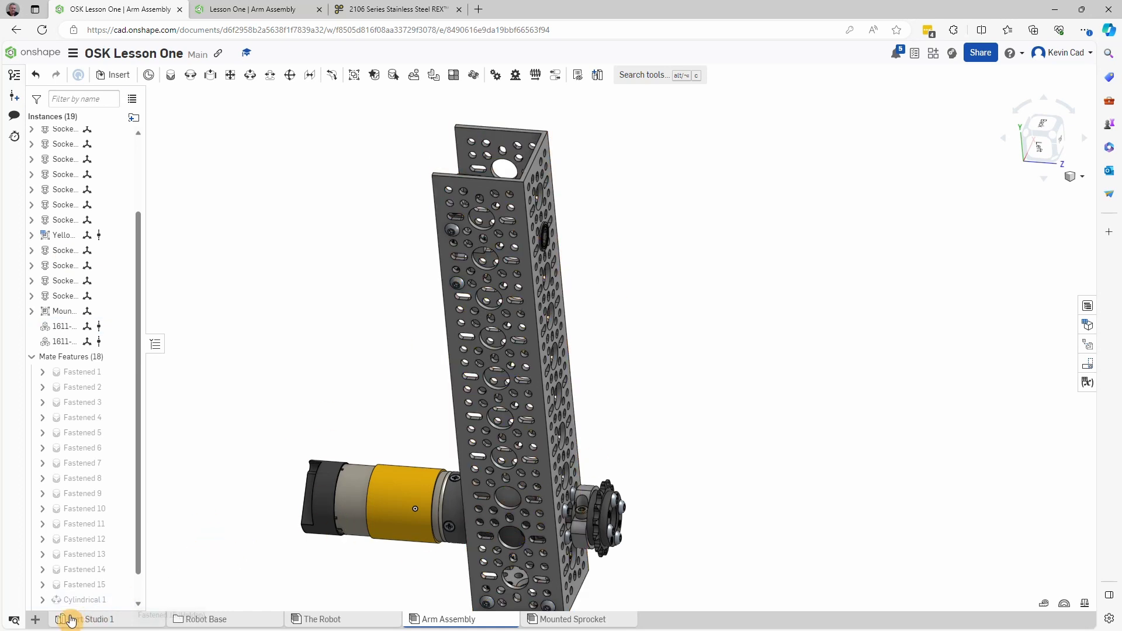
{"action": "left_click", "coordinate": [36, 621]}
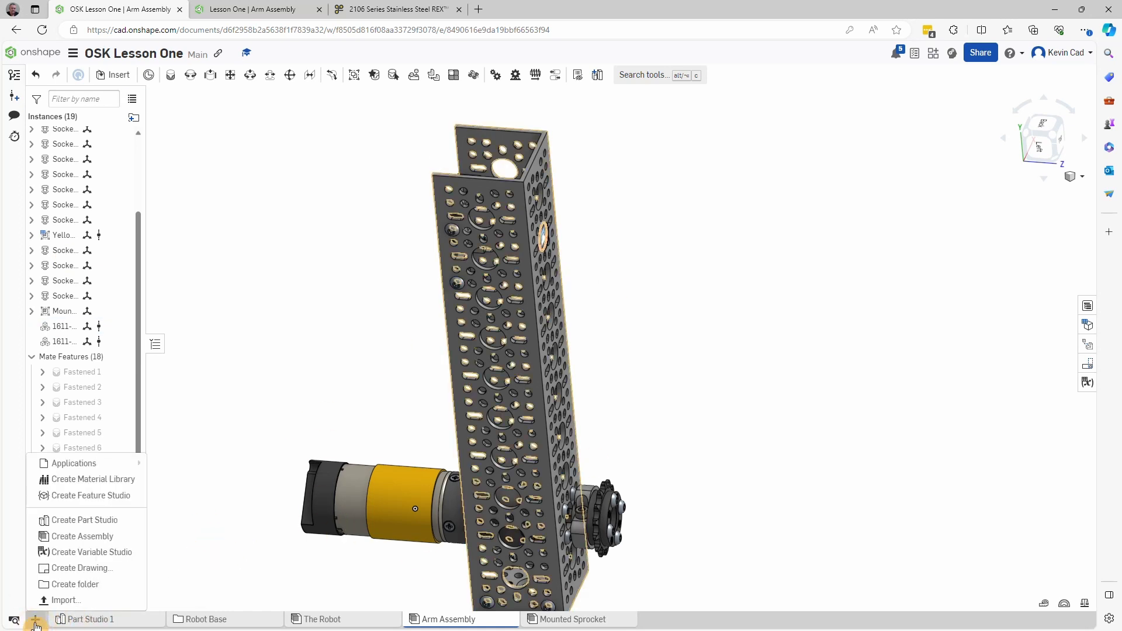
{"action": "left_click", "coordinate": [61, 600]}
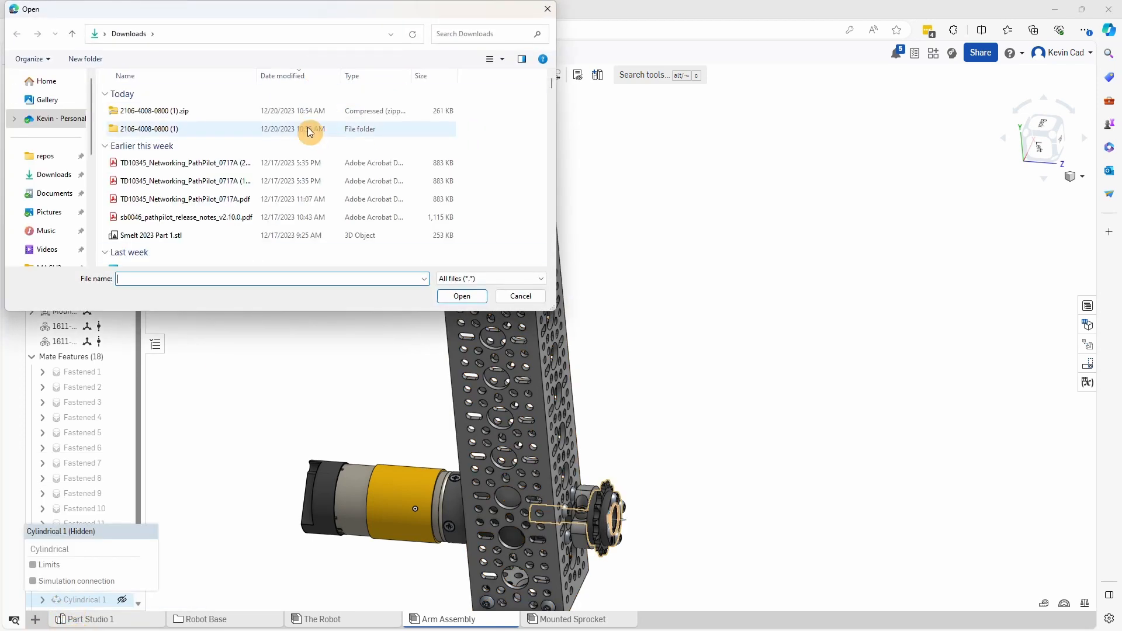
{"action": "left_click_drag", "start_coordinate": [180, 13], "coordinate": [676, 93]}
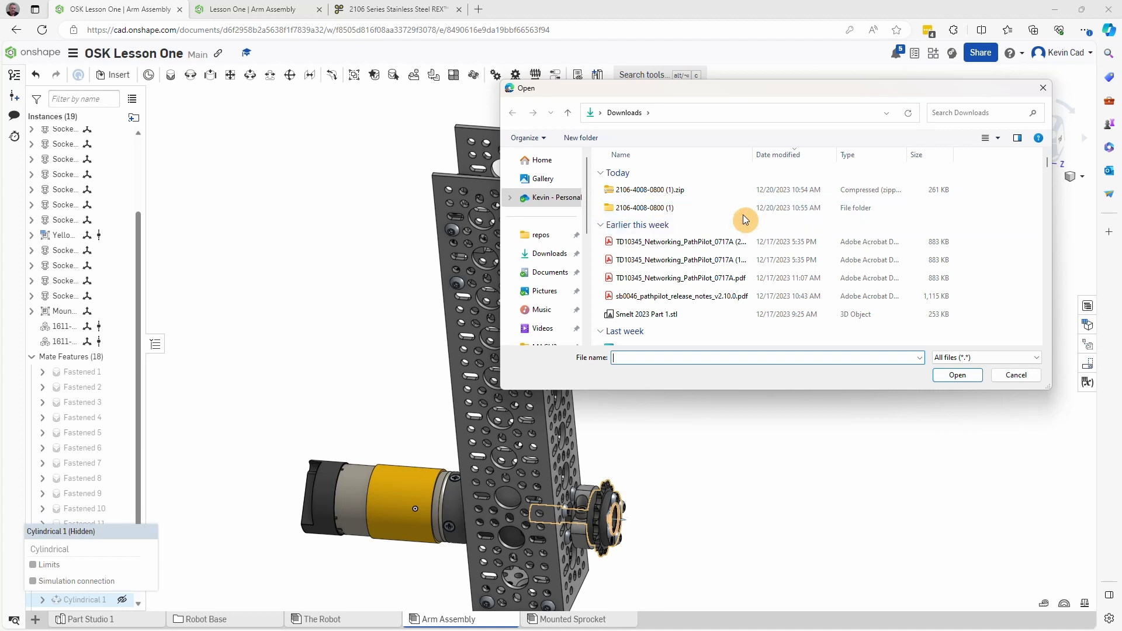
{"action": "double_click", "coordinate": [633, 208]}
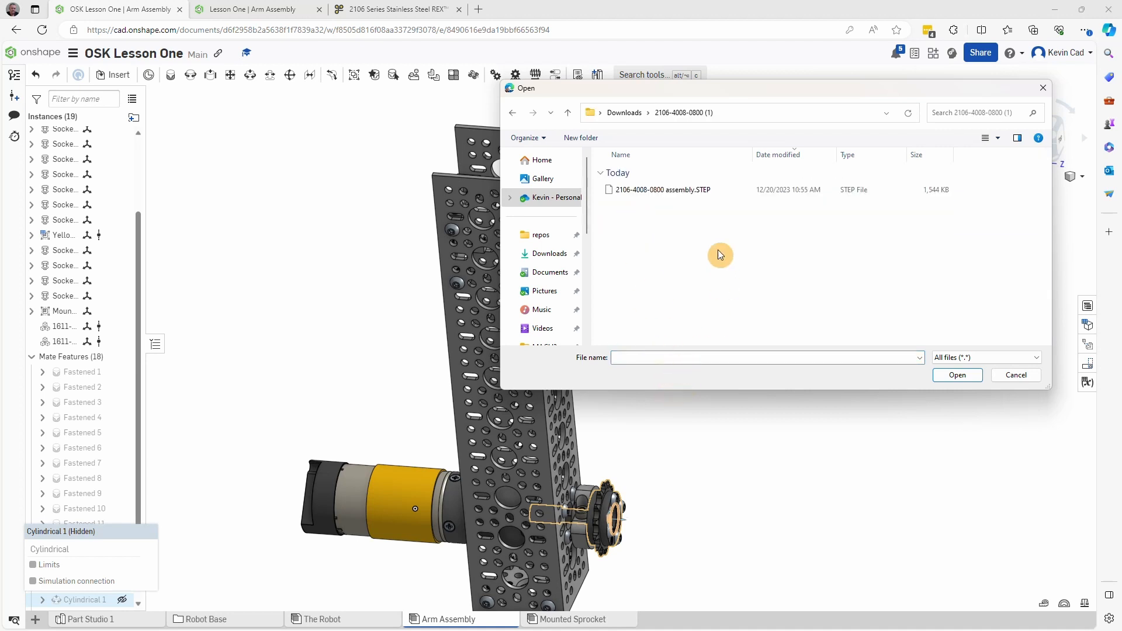
{"action": "left_click", "coordinate": [660, 198]}
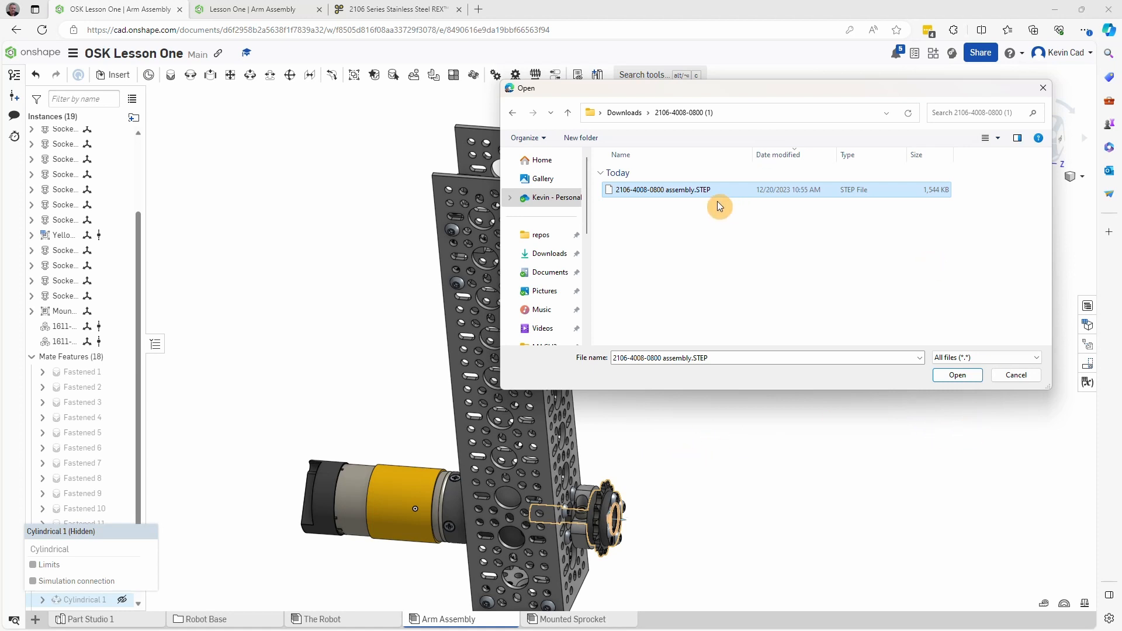
{"action": "left_click", "coordinate": [949, 376]}
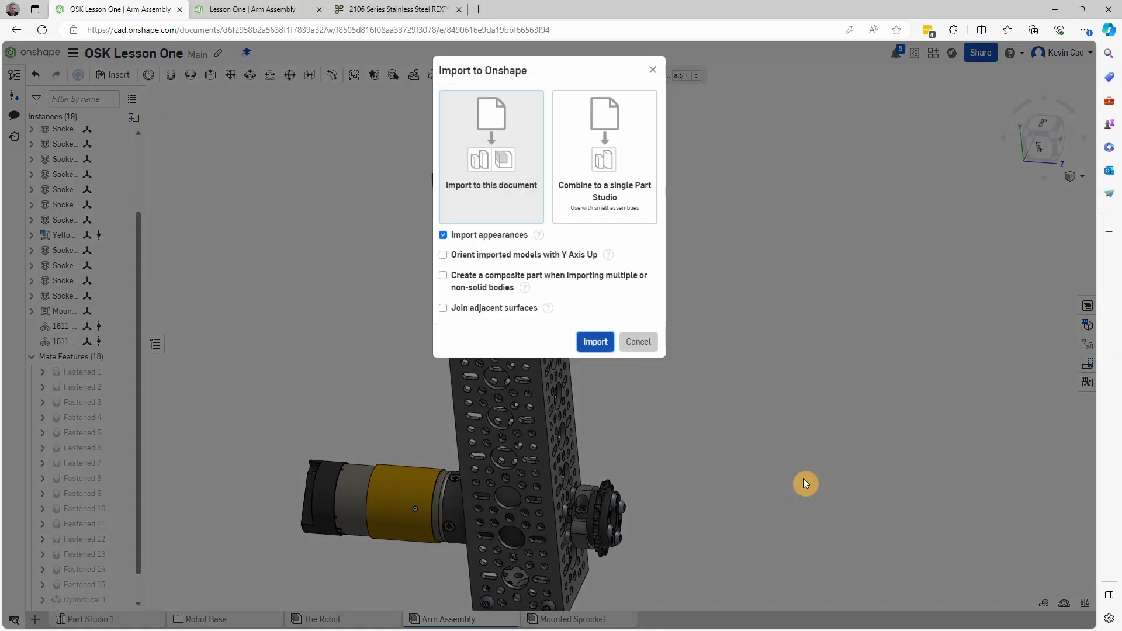
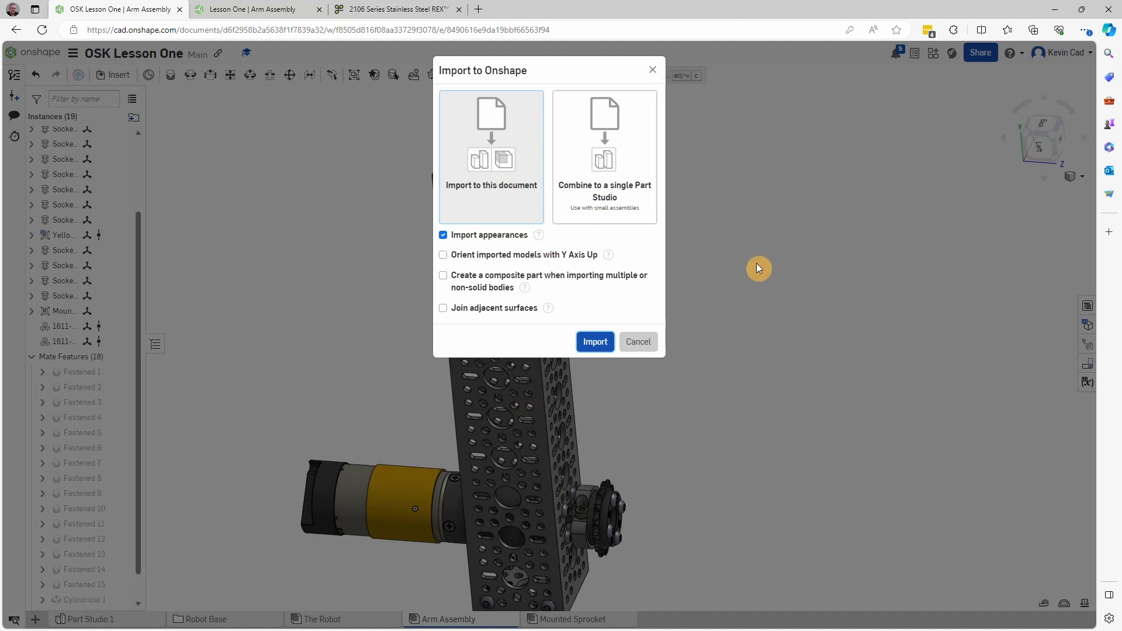
Step: Import the STEP file combined to a single Part Studio, with a composite part created, and dismiss the notifications
{"action": "left_click", "coordinate": [613, 188]}
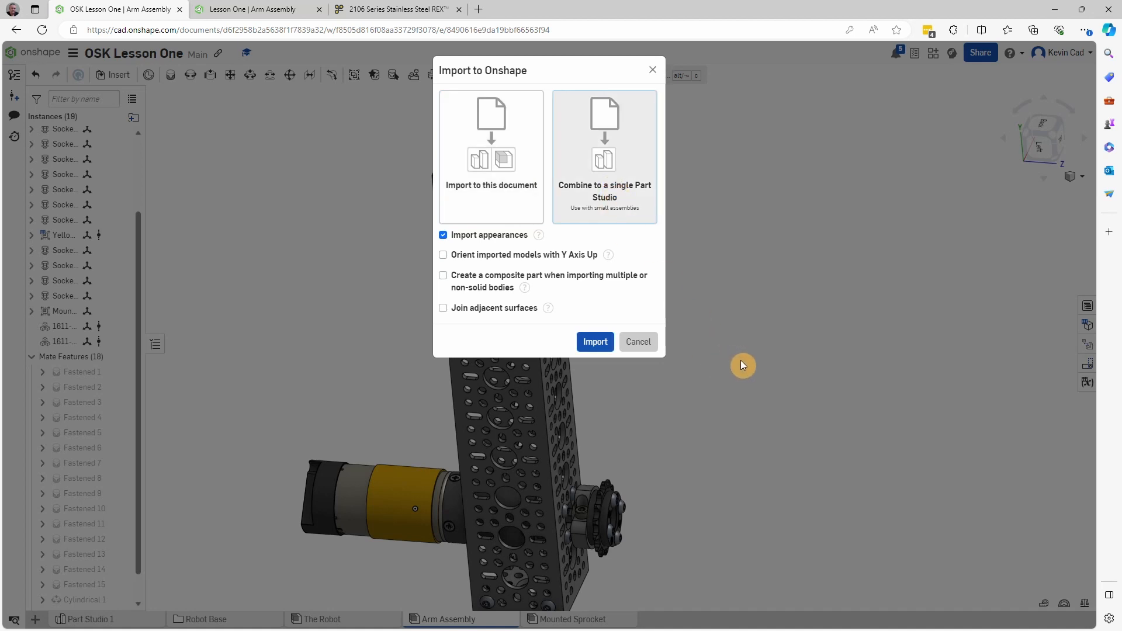
{"action": "left_click", "coordinate": [443, 276]}
{"action": "left_click", "coordinate": [594, 341]}
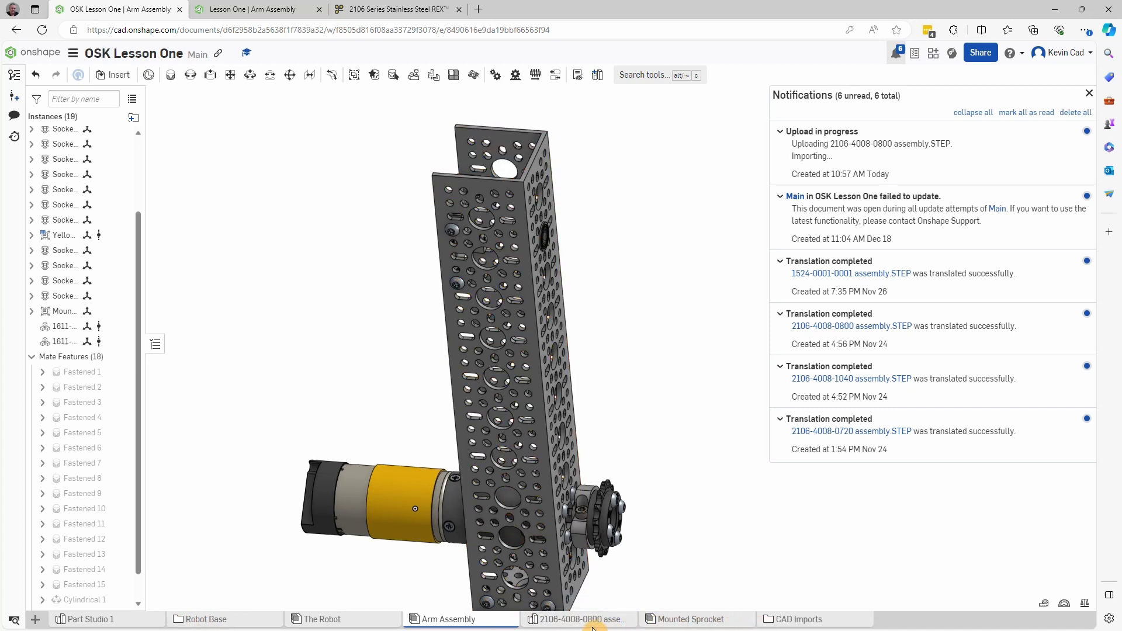
{"action": "mouse_move", "coordinate": [538, 623]}
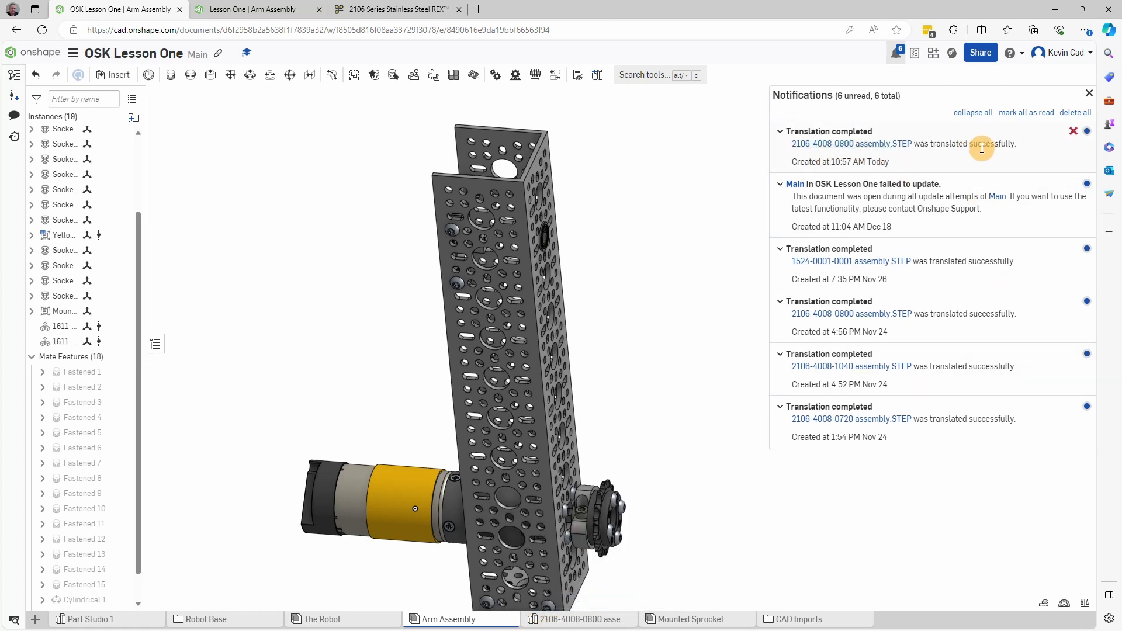
{"action": "left_click", "coordinate": [1089, 93]}
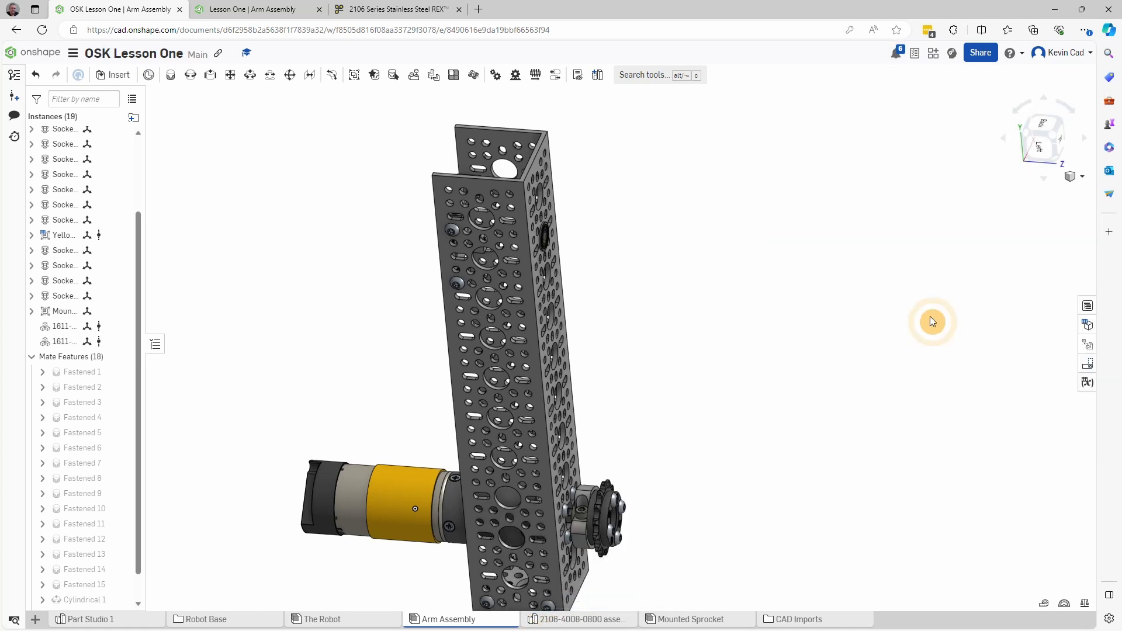
{"action": "left_click", "coordinate": [582, 624]}
{"action": "right_click_drag", "start_coordinate": [883, 430], "coordinate": [818, 474]}
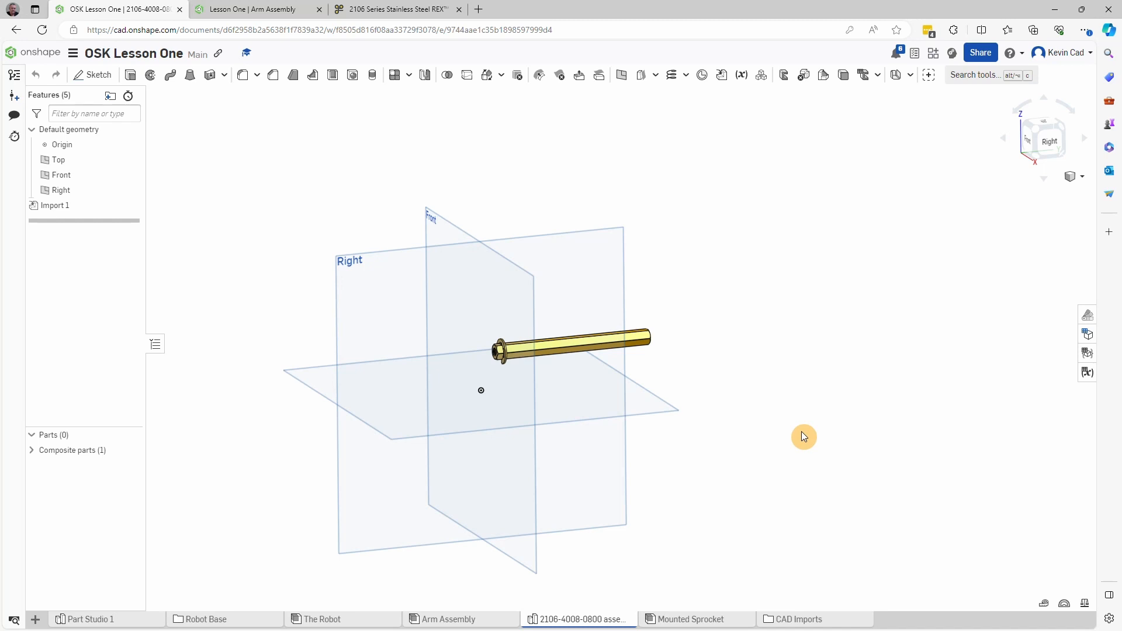
{"action": "right_click_drag", "start_coordinate": [804, 433], "coordinate": [703, 430]}
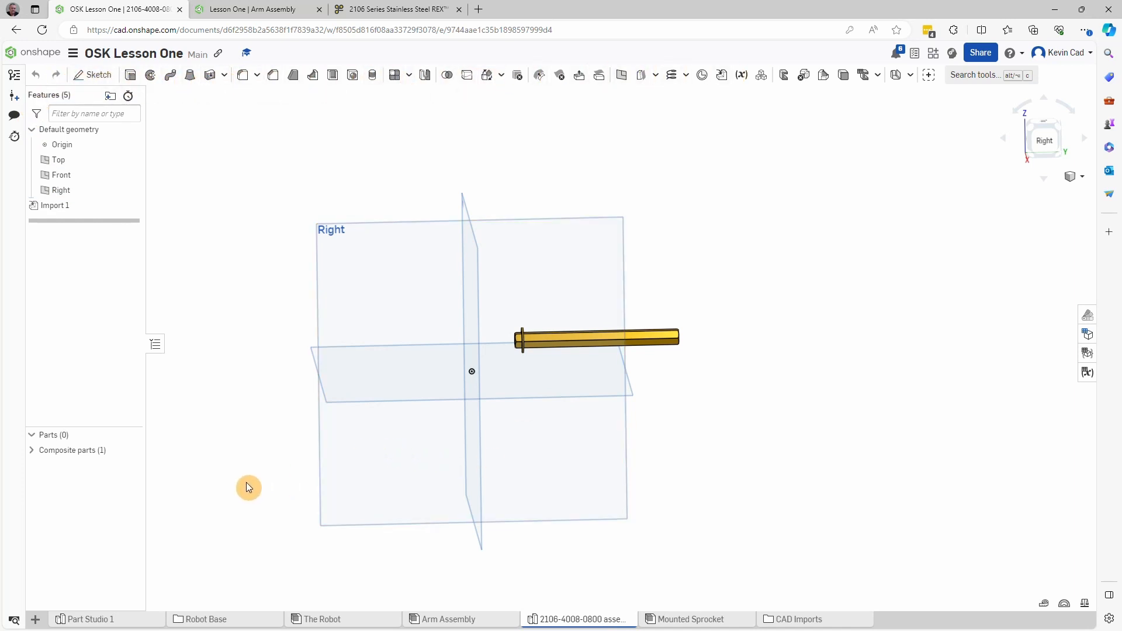
{"action": "left_click", "coordinate": [31, 450]}
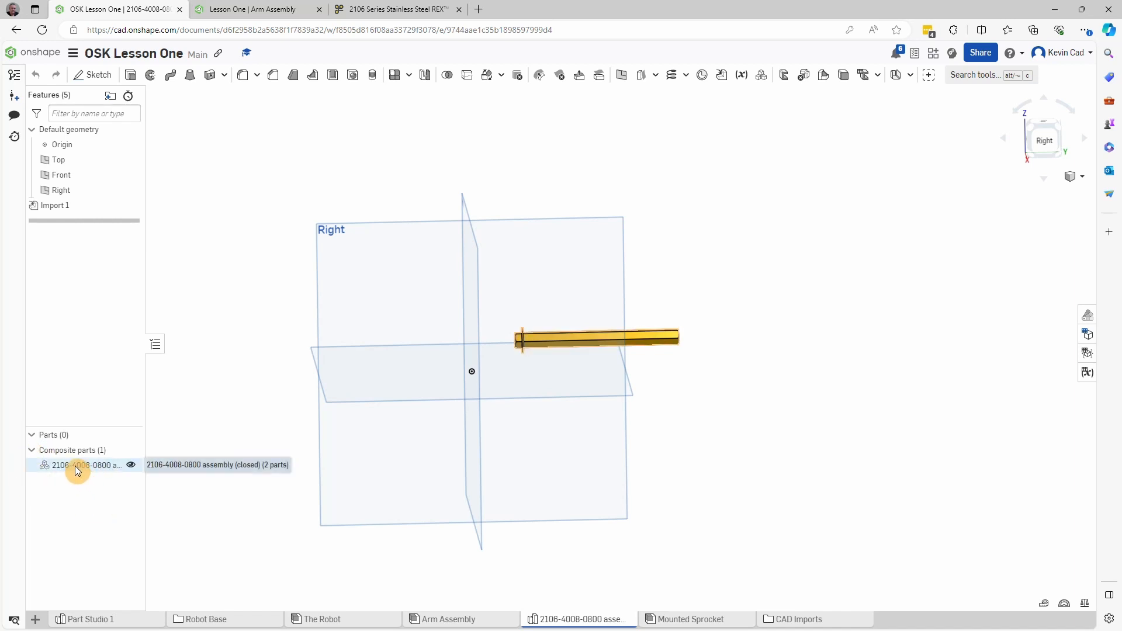
{"action": "left_click", "coordinate": [75, 465]}
{"action": "mouse_move", "coordinate": [659, 451]}
{"action": "right_mouse_down"}
{"action": "mouse_move", "coordinate": [662, 473]}
{"action": "mouse_move", "coordinate": [637, 509]}
{"action": "mouse_move", "coordinate": [681, 463]}
{"action": "mouse_move", "coordinate": [672, 464]}
{"action": "right_mouse_up"}
Step: Assign 300 Series Stainless Steel from the Onshape Material Library to the shaft's composite part
{"action": "right_click", "coordinate": [97, 467]}
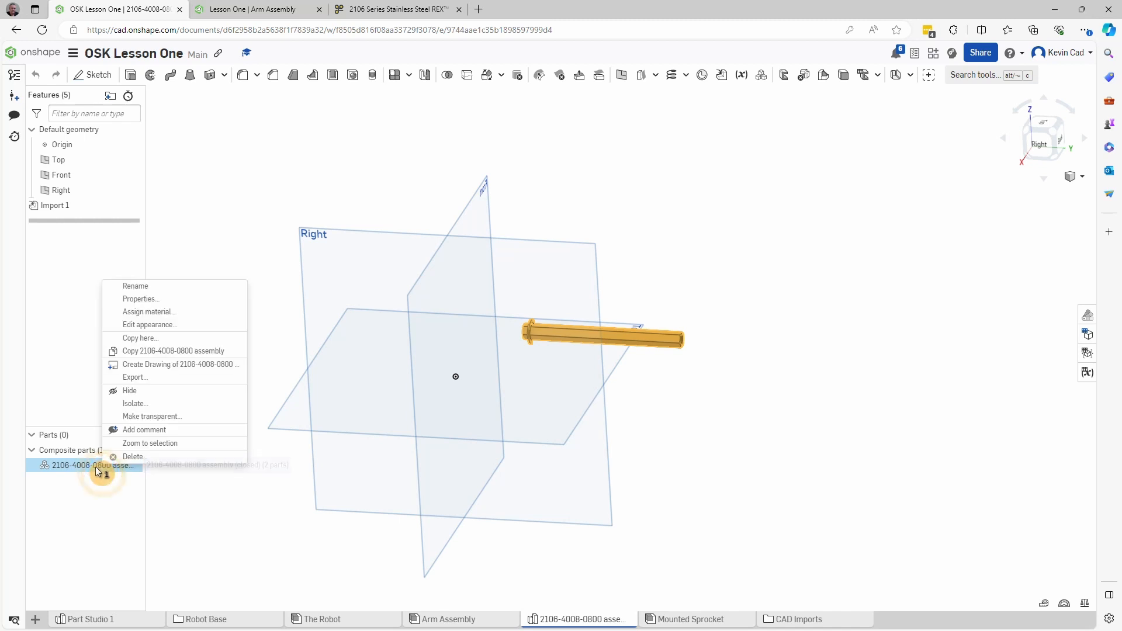
{"action": "left_click", "coordinate": [171, 315]}
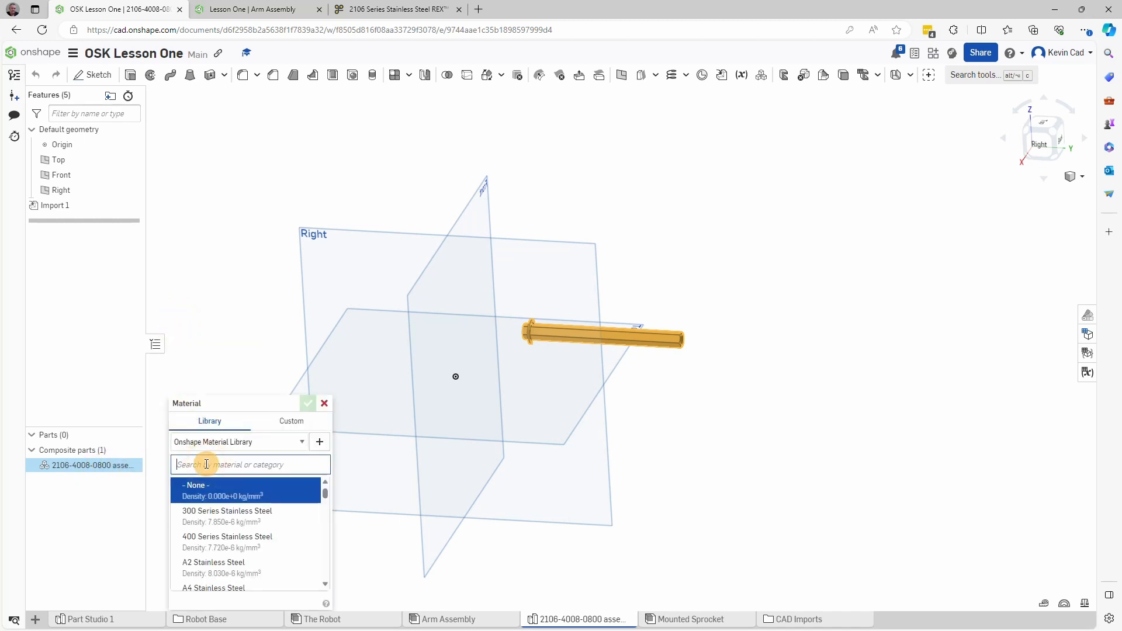
{"action": "left_click", "coordinate": [234, 327]}
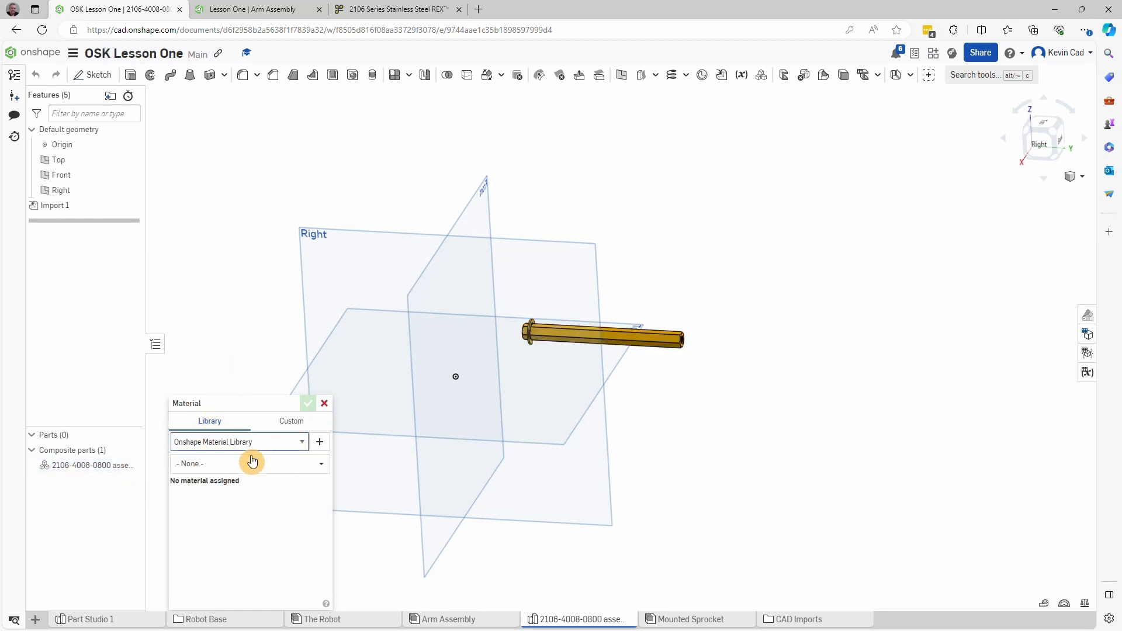
{"action": "left_click", "coordinate": [202, 466]}
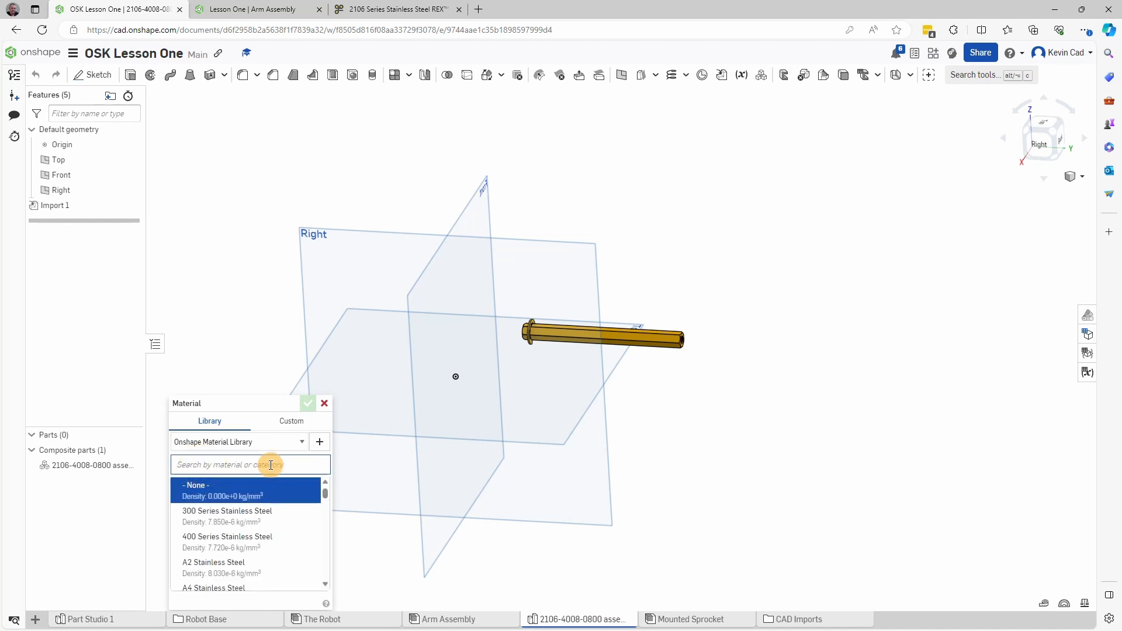
{"action": "type", "text": "St"}
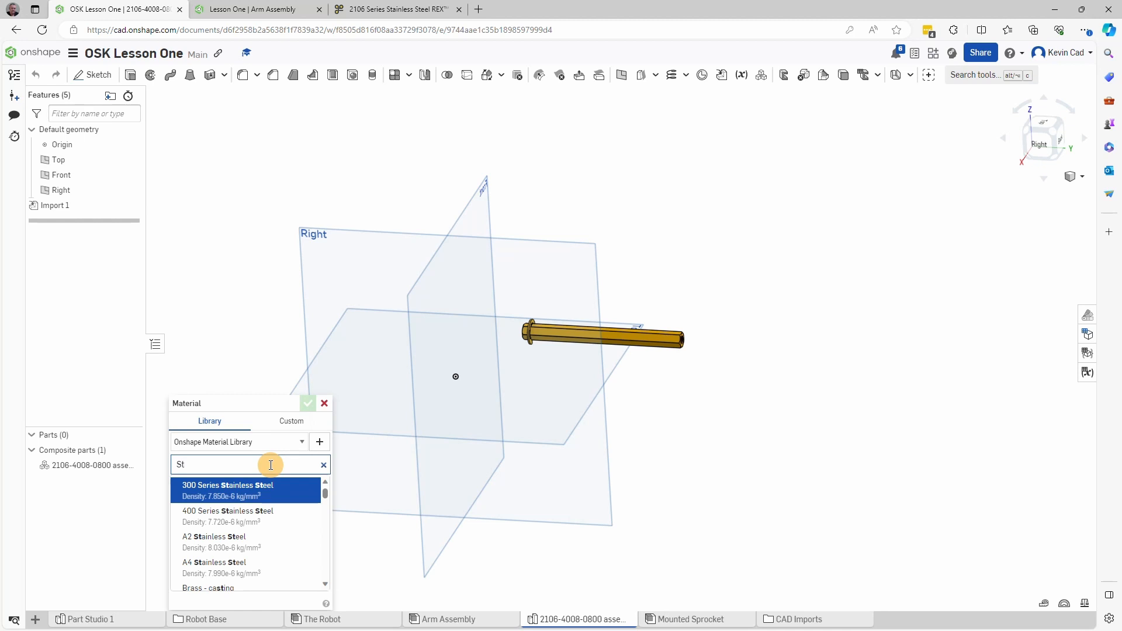
{"action": "type", "text": "ain"}
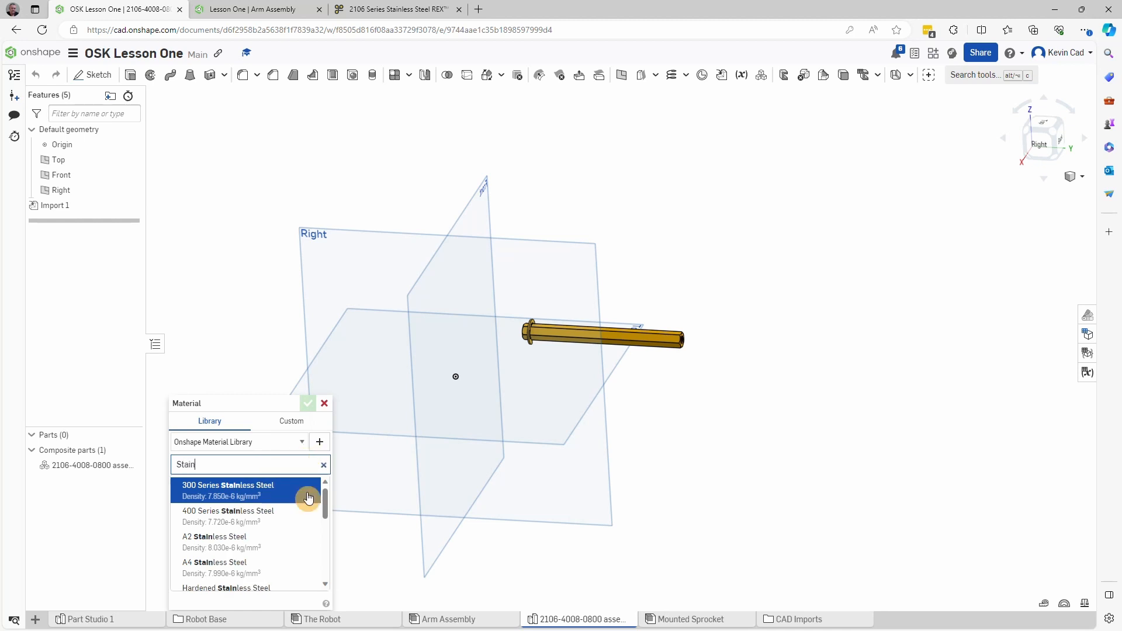
{"action": "left_click", "coordinate": [233, 496]}
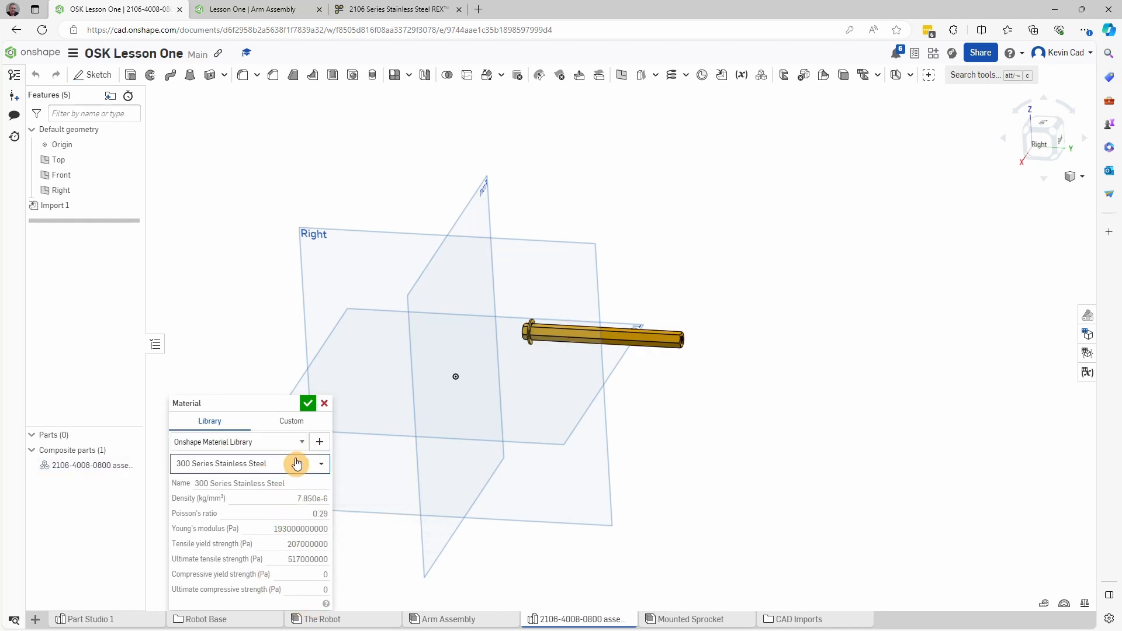
{"action": "left_click", "coordinate": [309, 404]}
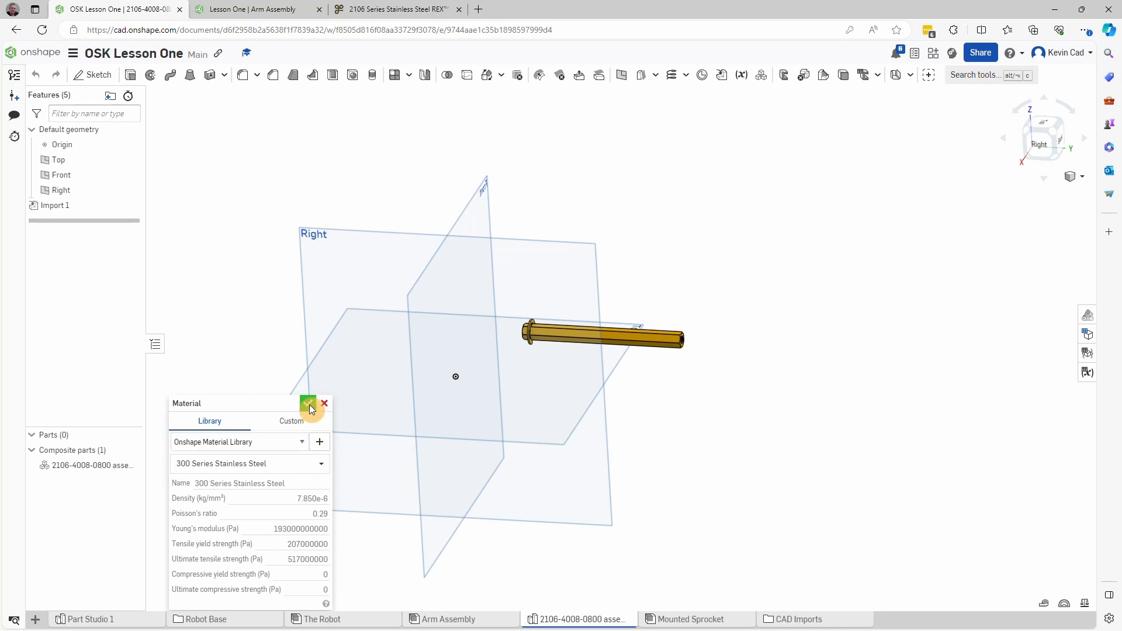
{"action": "left_click", "coordinate": [300, 419]}
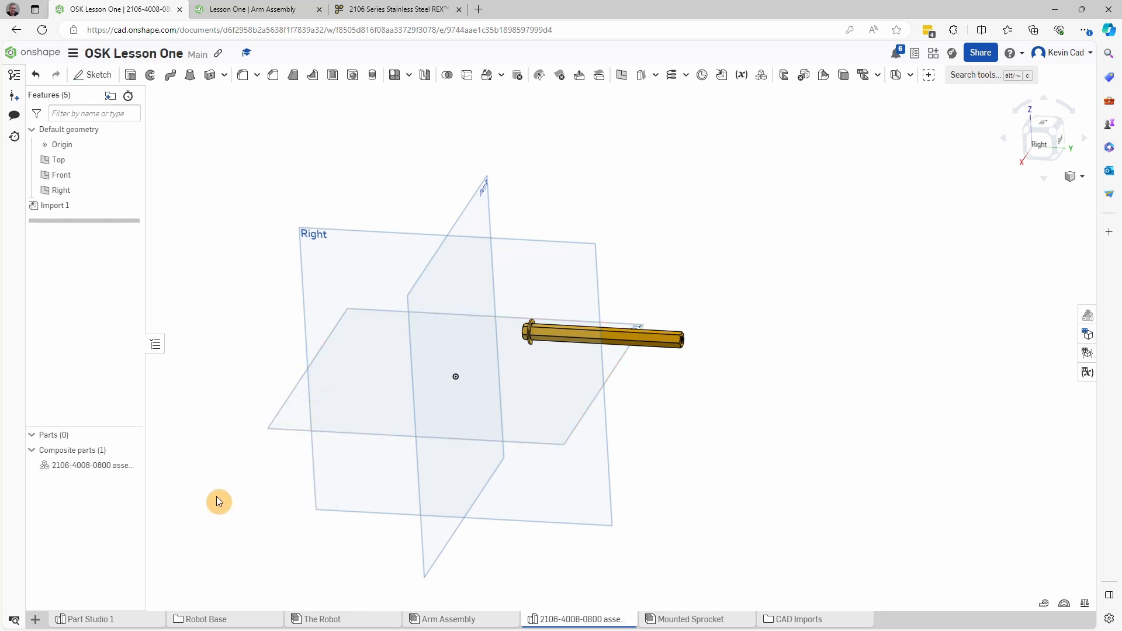
Step: Change the composite shaft's appearance to the grey colour B3AE9F
{"action": "right_click", "coordinate": [93, 470]}
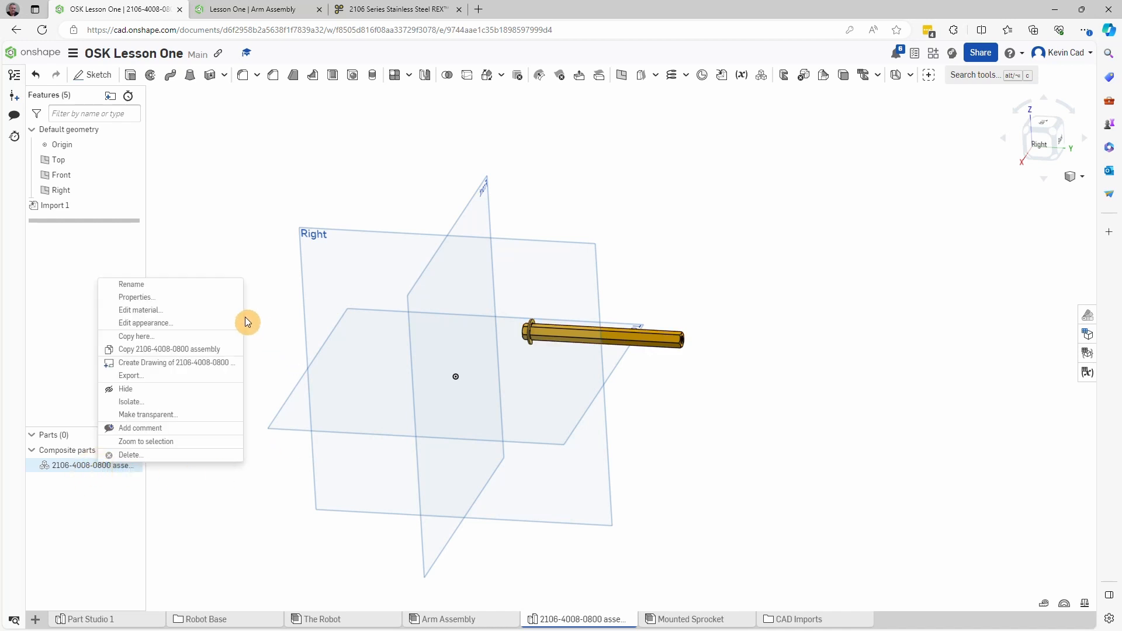
{"action": "left_click", "coordinate": [162, 323]}
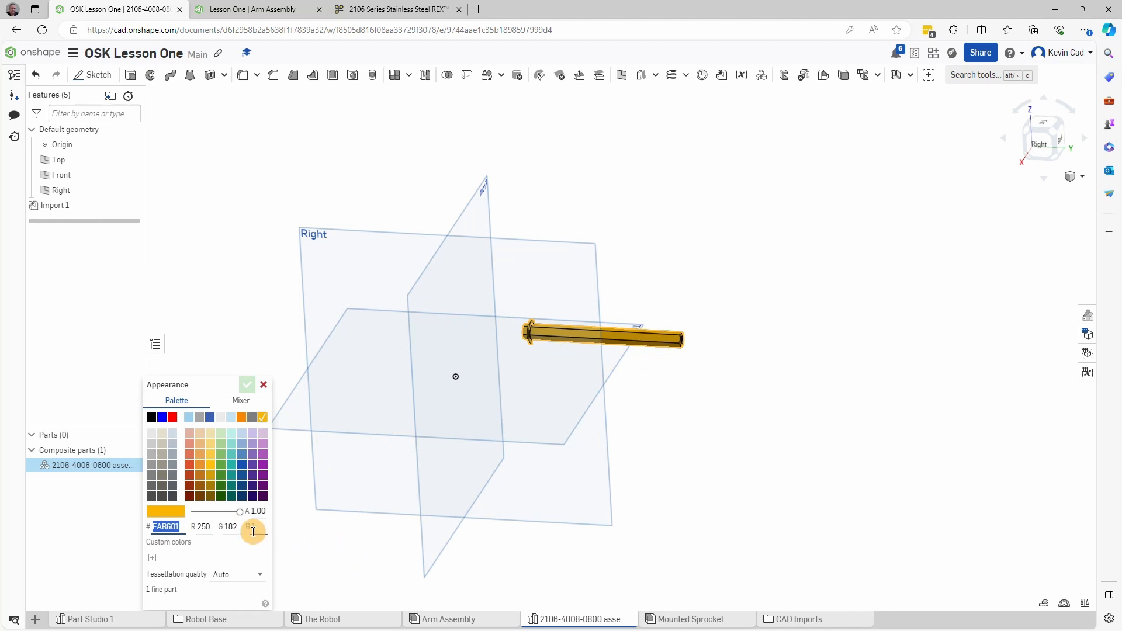
{"action": "left_click", "coordinate": [162, 455]}
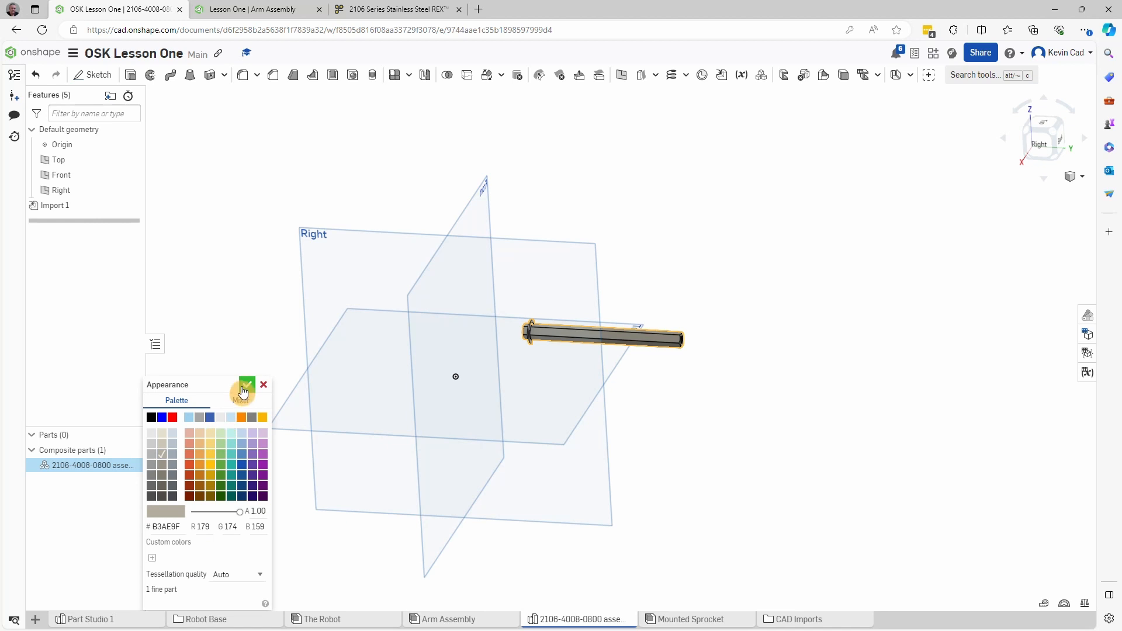
{"action": "left_click", "coordinate": [245, 387]}
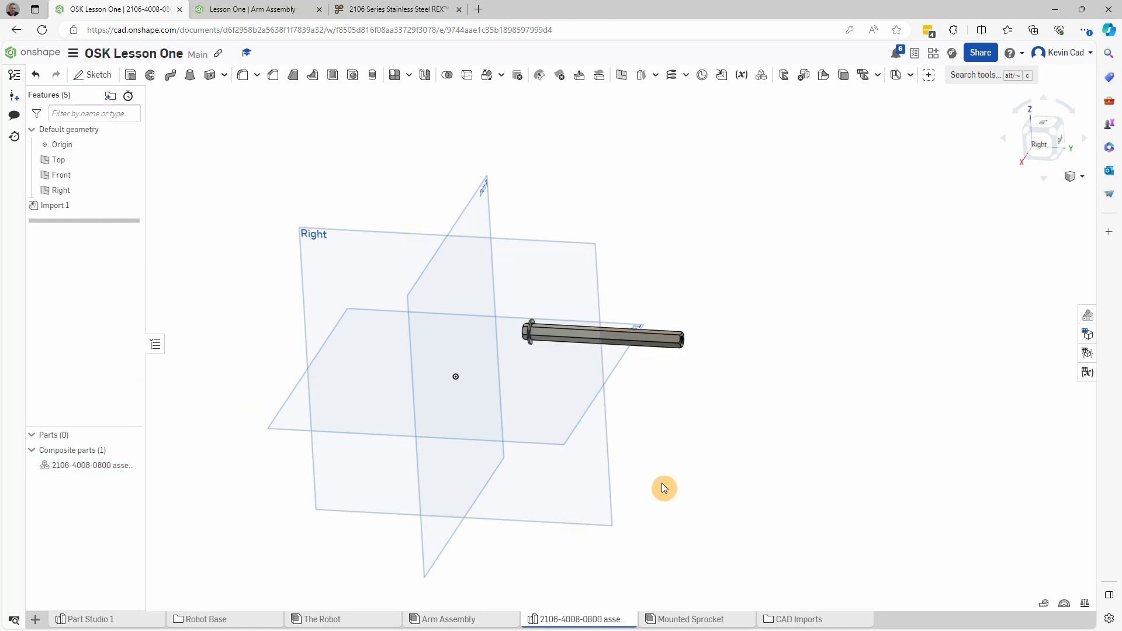
{"action": "scroll", "coordinate": [647, 332], "scroll_direction": "up", "scroll_amount": 10}
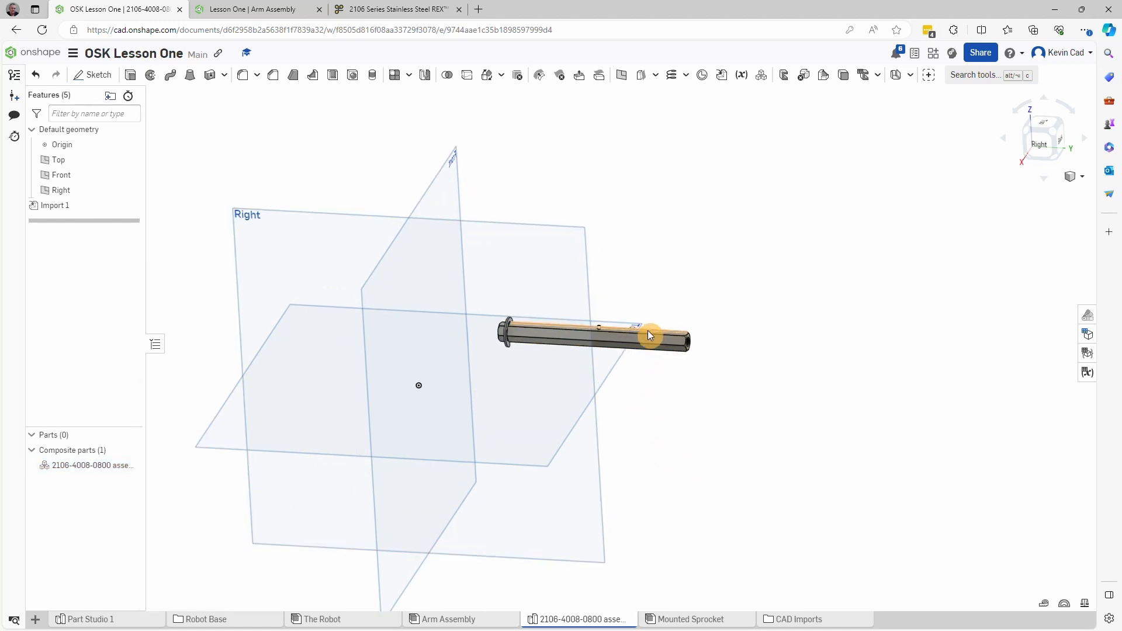
{"action": "scroll", "coordinate": [610, 355], "scroll_direction": "down", "scroll_amount": 5}
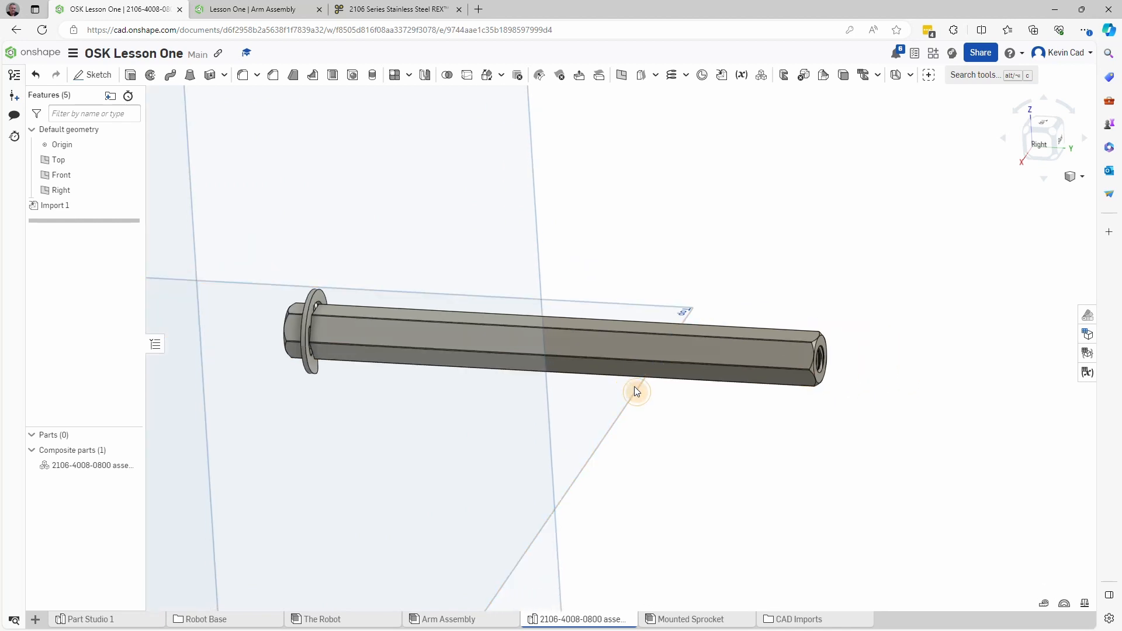
{"action": "mouse_move", "coordinate": [633, 387]}
{"action": "right_mouse_down"}
{"action": "mouse_move", "coordinate": [568, 390]}
{"action": "mouse_move", "coordinate": [569, 421]}
{"action": "mouse_move", "coordinate": [541, 436]}
{"action": "mouse_move", "coordinate": [491, 415]}
{"action": "mouse_move", "coordinate": [519, 421]}
{"action": "mouse_move", "coordinate": [650, 367]}
{"action": "mouse_move", "coordinate": [642, 400]}
{"action": "mouse_move", "coordinate": [618, 395]}
{"action": "right_mouse_up"}
{"action": "scroll", "coordinate": [625, 397], "scroll_direction": "down", "scroll_amount": 6}
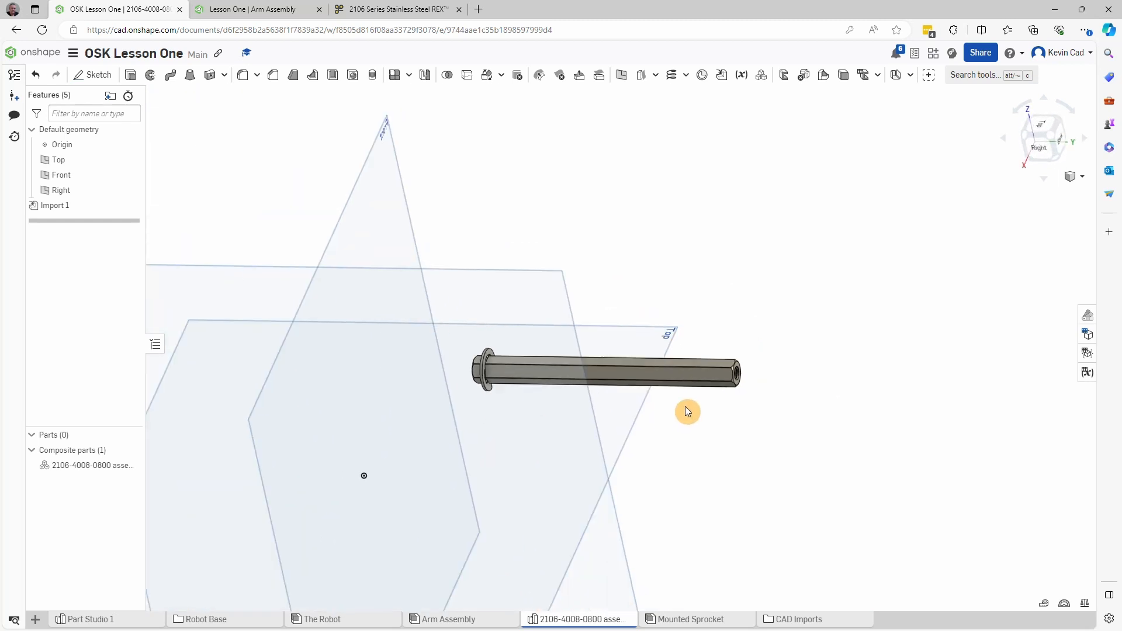
{"action": "middle_click_drag", "start_coordinate": [714, 466], "coordinate": [683, 410]}
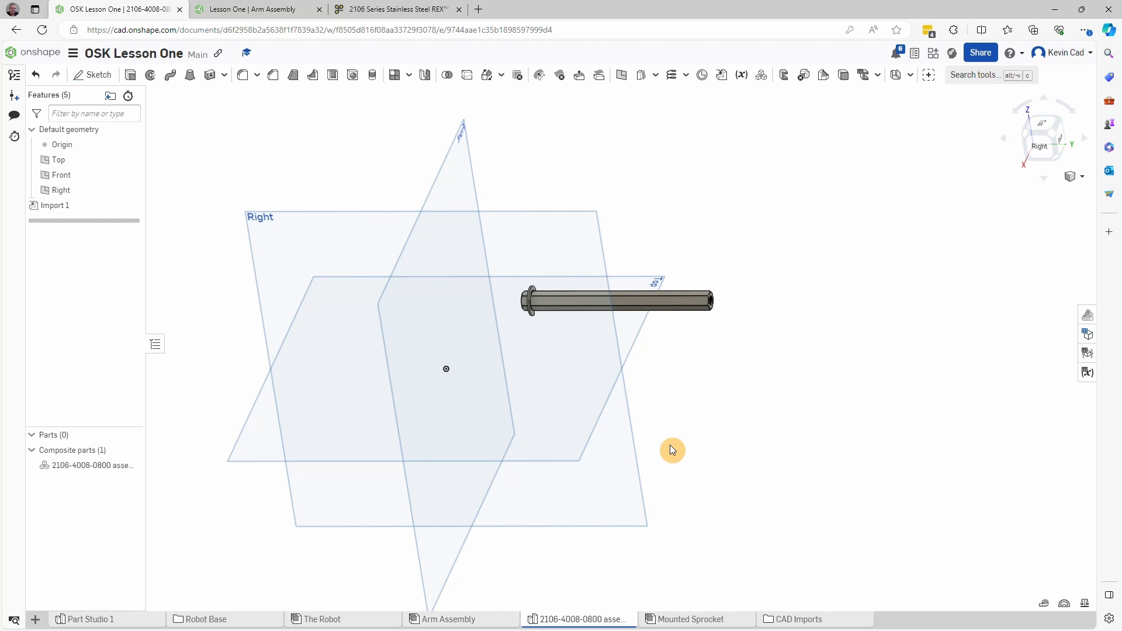
{"action": "mouse_move", "coordinate": [563, 620]}
{"action": "left_click", "coordinate": [796, 620]}
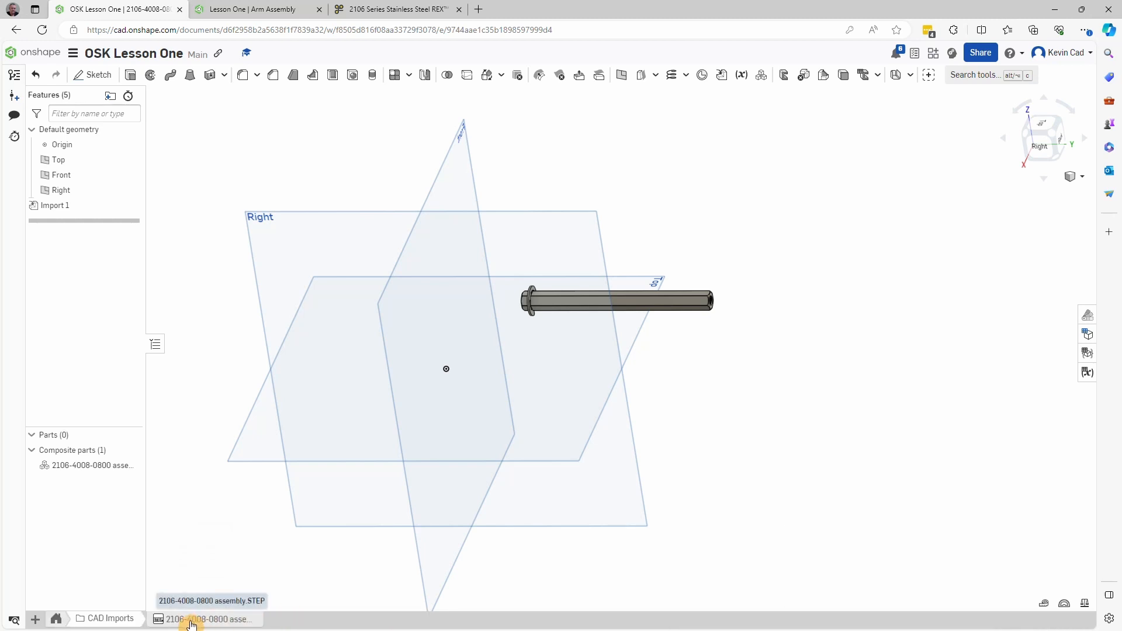
{"action": "mouse_move", "coordinate": [192, 624]}
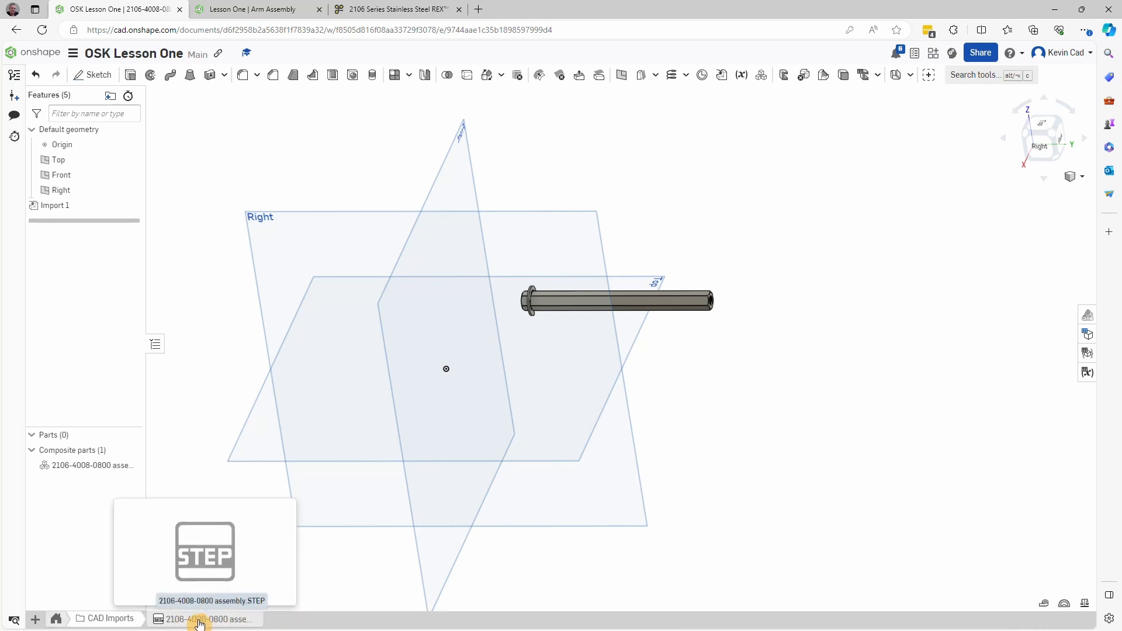
{"action": "left_click", "coordinate": [57, 620]}
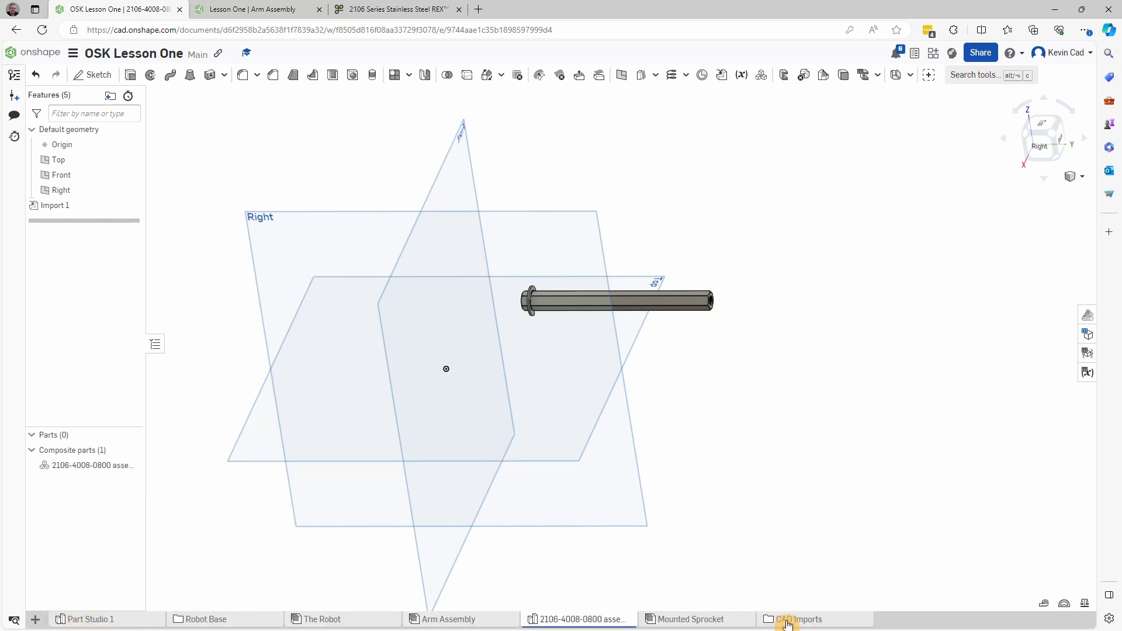
{"action": "mouse_move", "coordinate": [790, 624]}
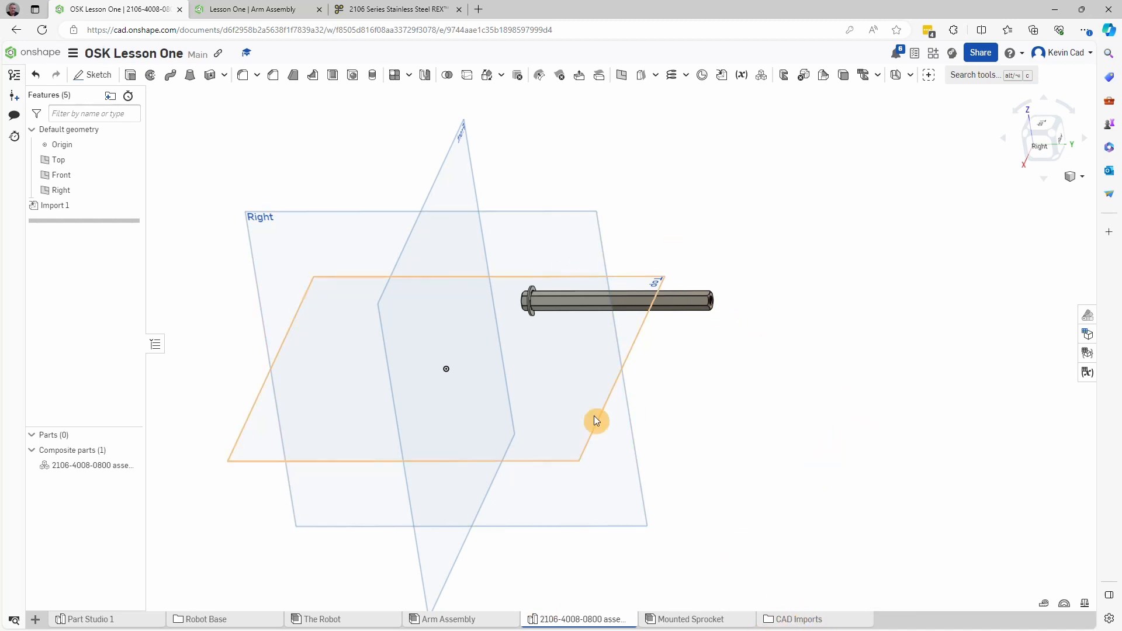
{"action": "left_click", "coordinate": [465, 620]}
{"action": "mouse_move", "coordinate": [722, 403]}
{"action": "middle_mouse_down"}
{"action": "mouse_move", "coordinate": [745, 410]}
{"action": "mouse_move", "coordinate": [711, 413]}
{"action": "middle_mouse_up"}
{"action": "right_click_drag", "start_coordinate": [713, 417], "coordinate": [734, 417]}
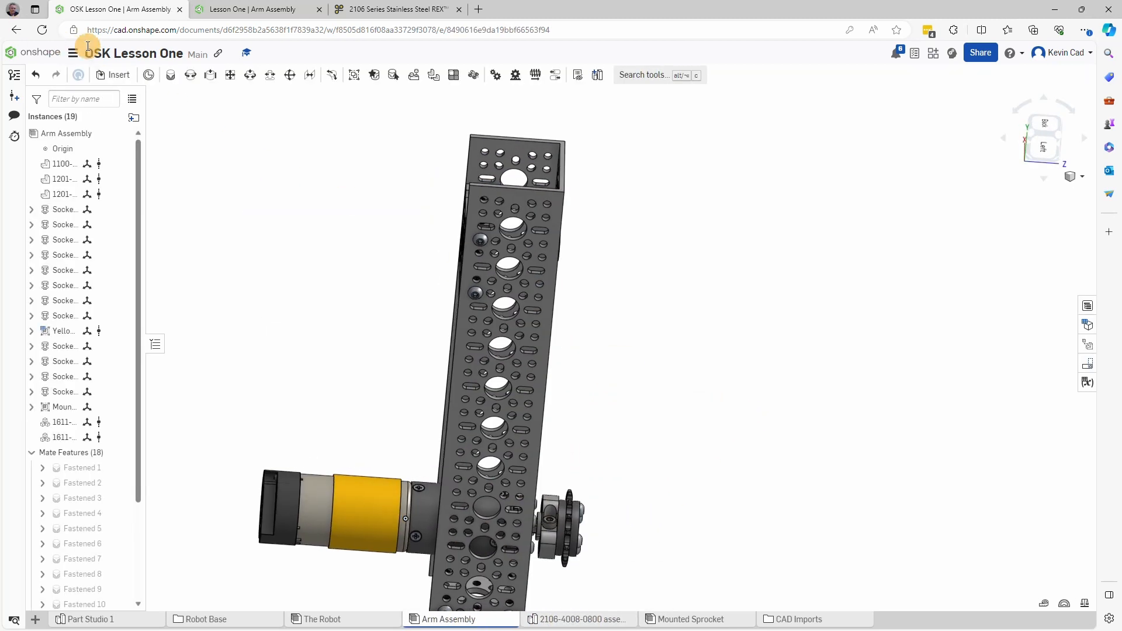
{"action": "left_click", "coordinate": [112, 75]}
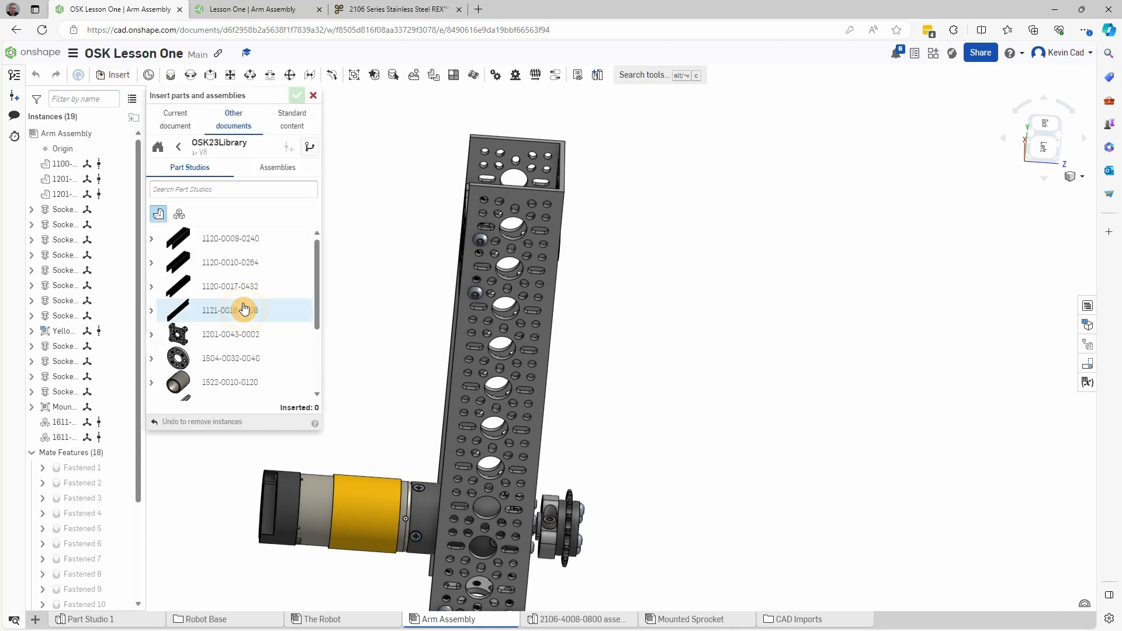
{"action": "left_click", "coordinate": [182, 120]}
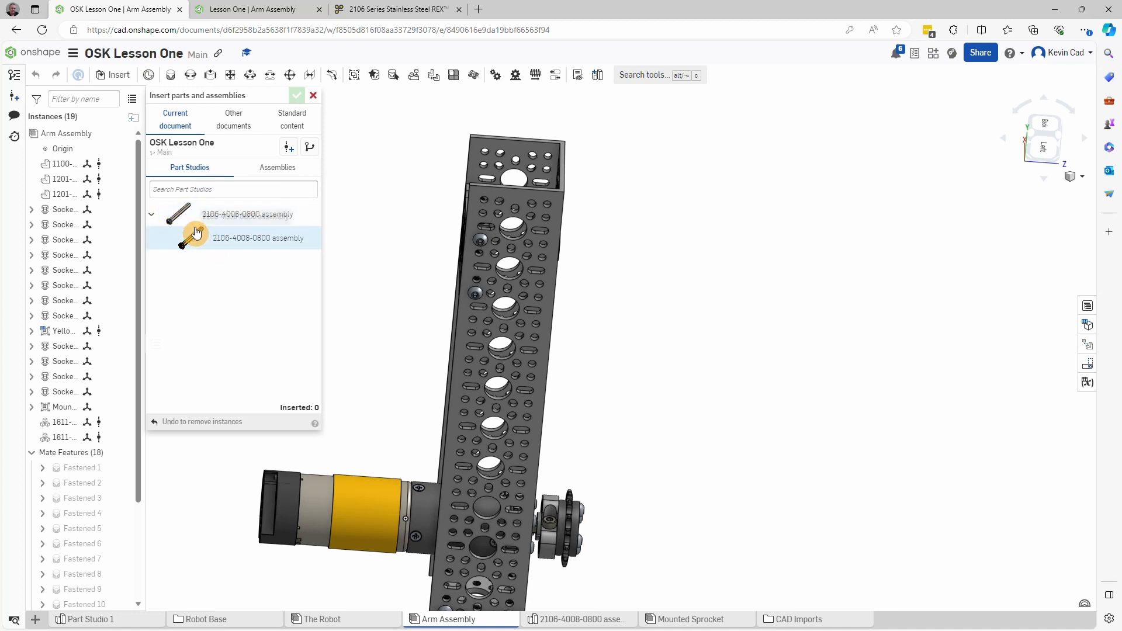
{"action": "left_click", "coordinate": [152, 216]}
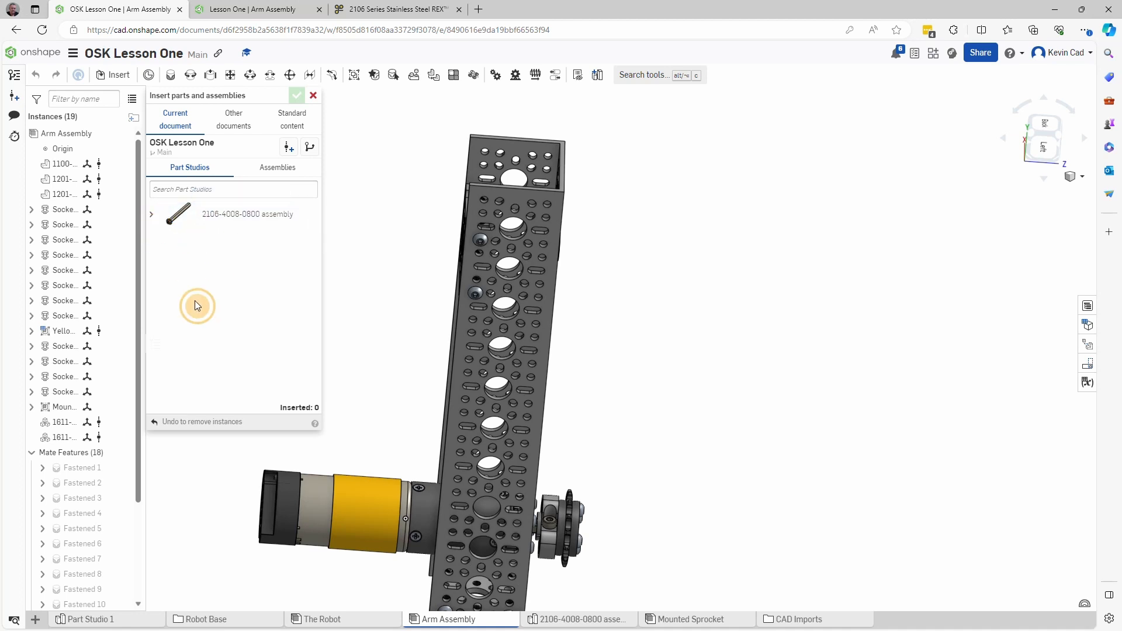
{"action": "left_click_drag", "start_coordinate": [245, 214], "coordinate": [687, 290]}
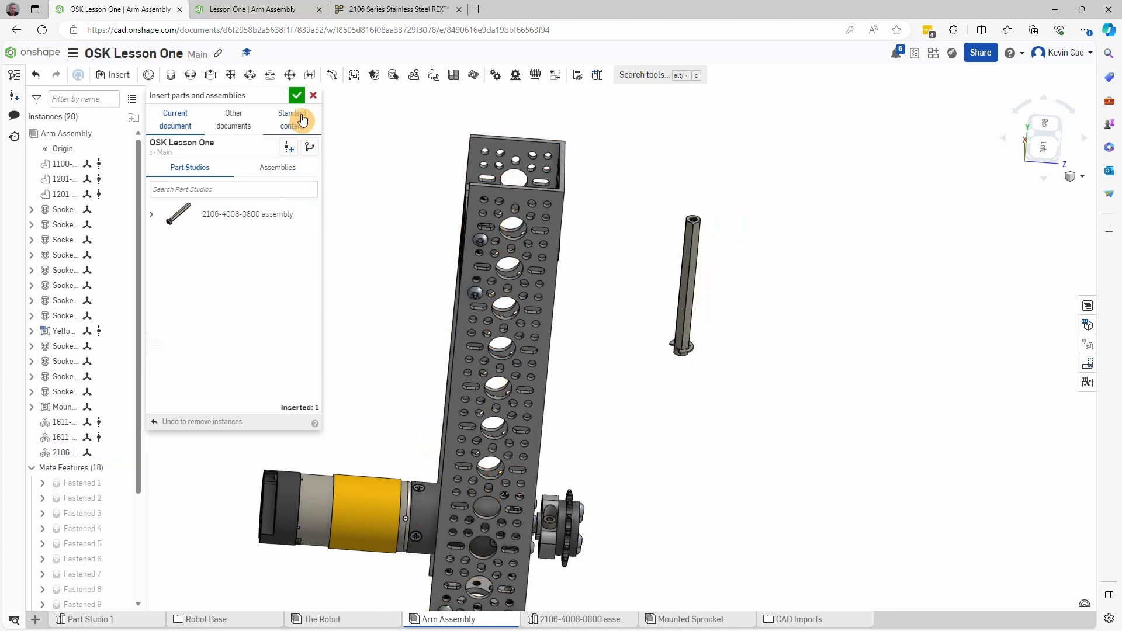
{"action": "left_click", "coordinate": [296, 95]}
Step: Start a Revolute mate using the center of the retaining clip's face toward the long end of the hex shaft as the first connector
{"action": "right_click_drag", "start_coordinate": [753, 445], "coordinate": [682, 491]}
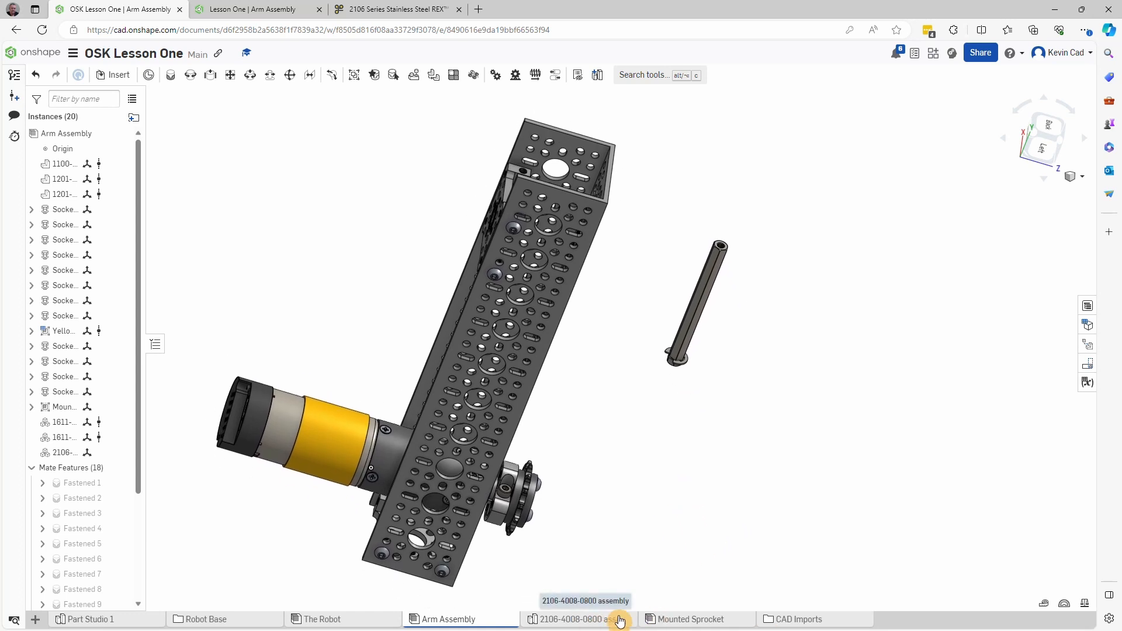
{"action": "mouse_move", "coordinate": [601, 619]}
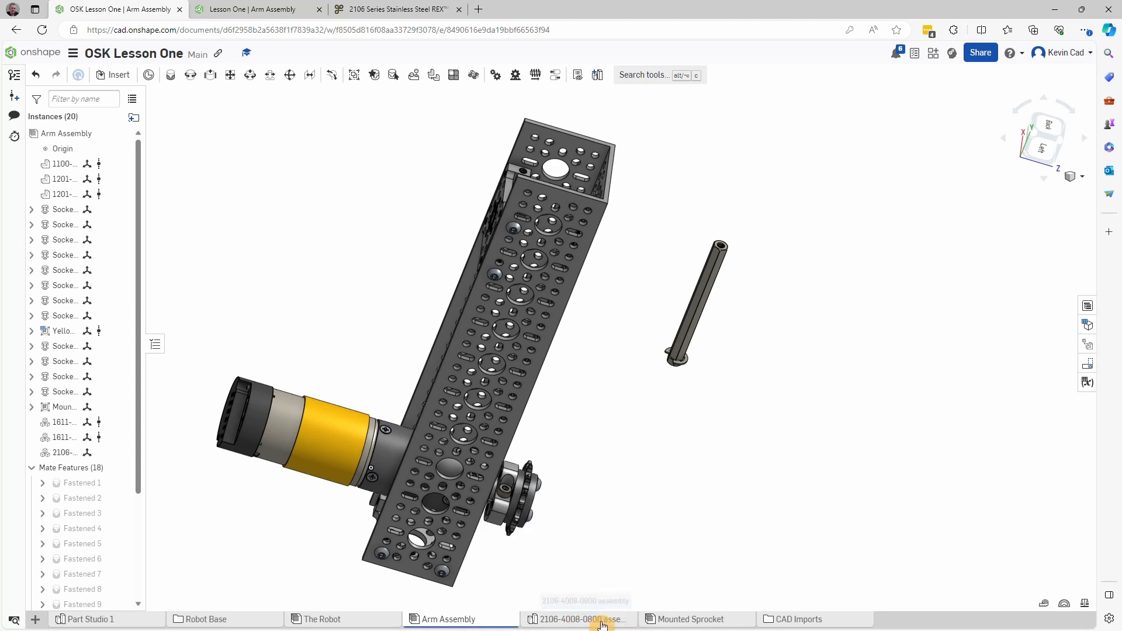
{"action": "right_click_drag", "start_coordinate": [815, 528], "coordinate": [740, 507]}
{"action": "scroll", "coordinate": [575, 262], "scroll_direction": "up", "scroll_amount": 6}
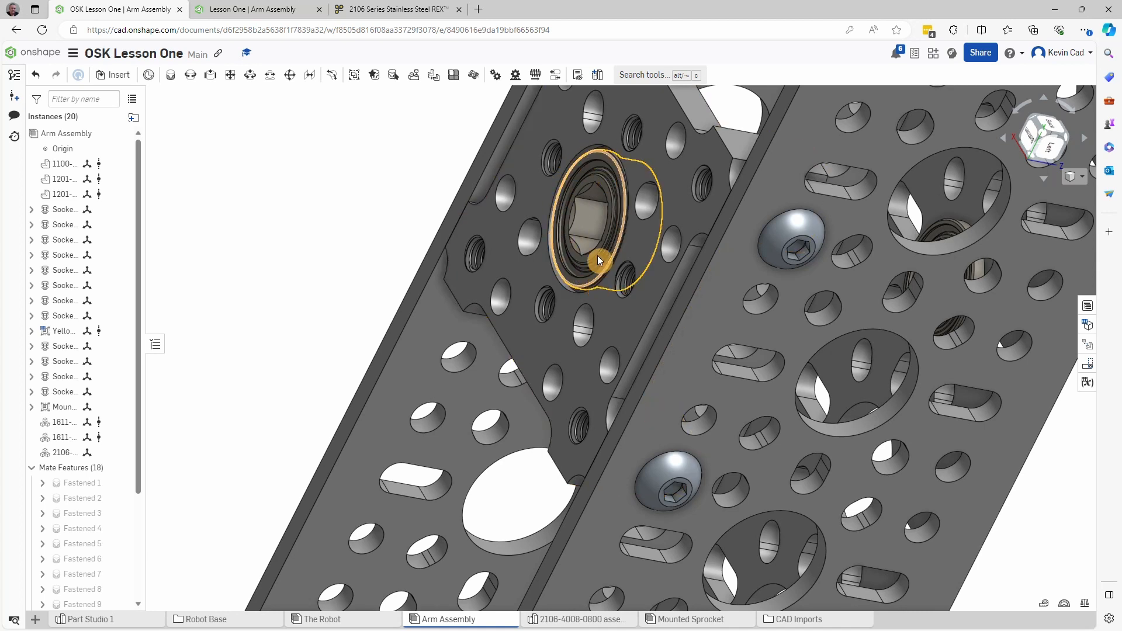
{"action": "scroll", "coordinate": [579, 276], "scroll_direction": "down", "scroll_amount": 5}
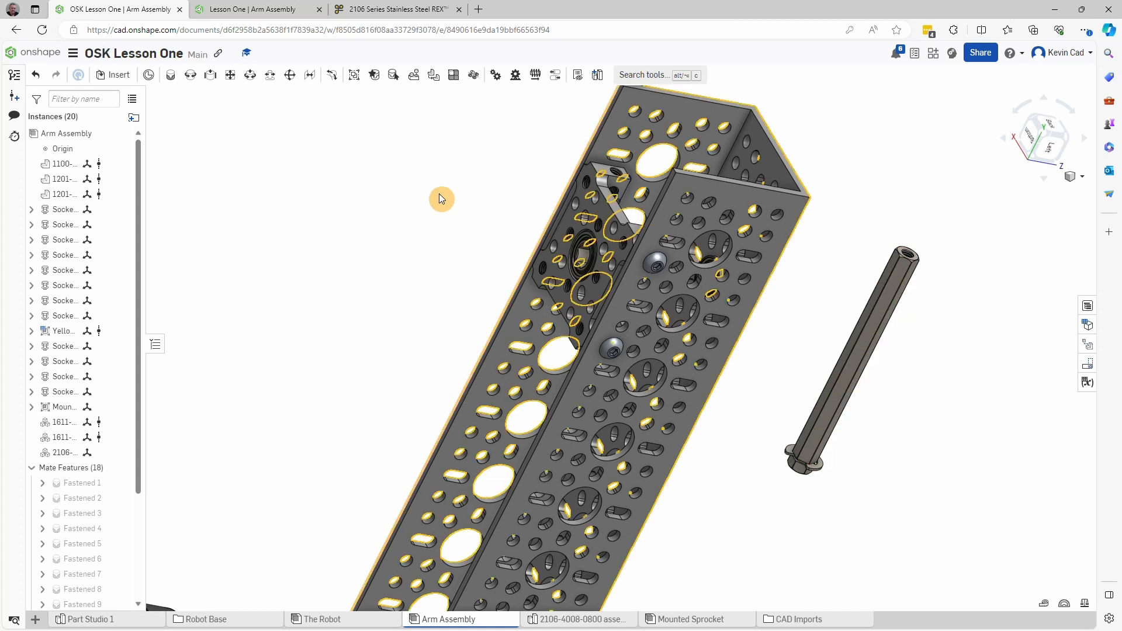
{"action": "left_click", "coordinate": [191, 75]}
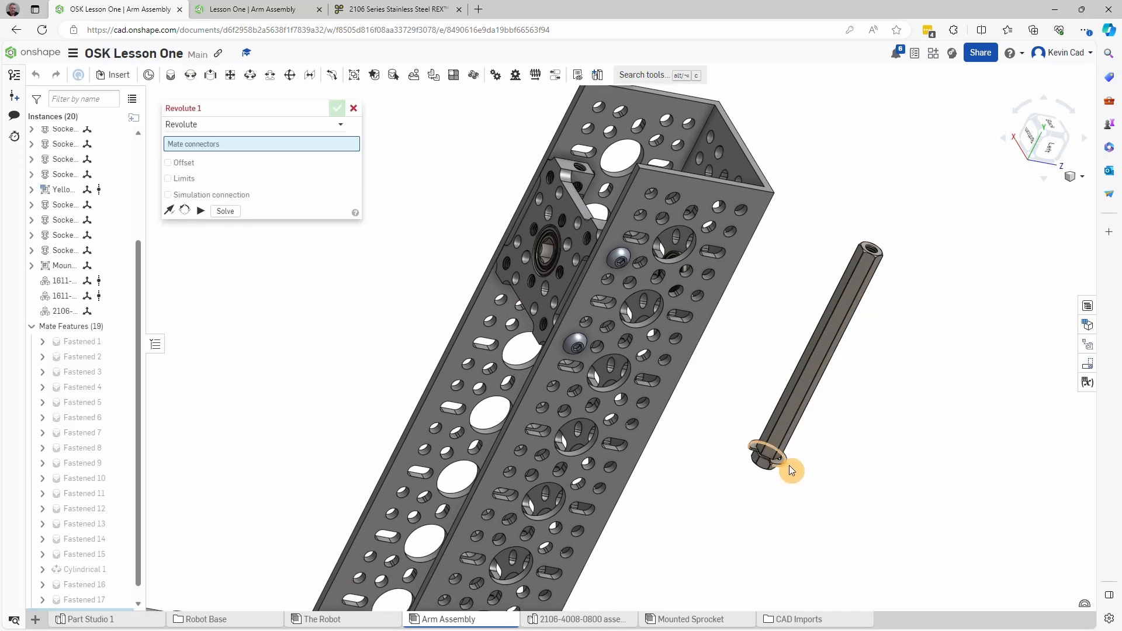
{"action": "scroll", "coordinate": [788, 465], "scroll_direction": "up", "scroll_amount": 10}
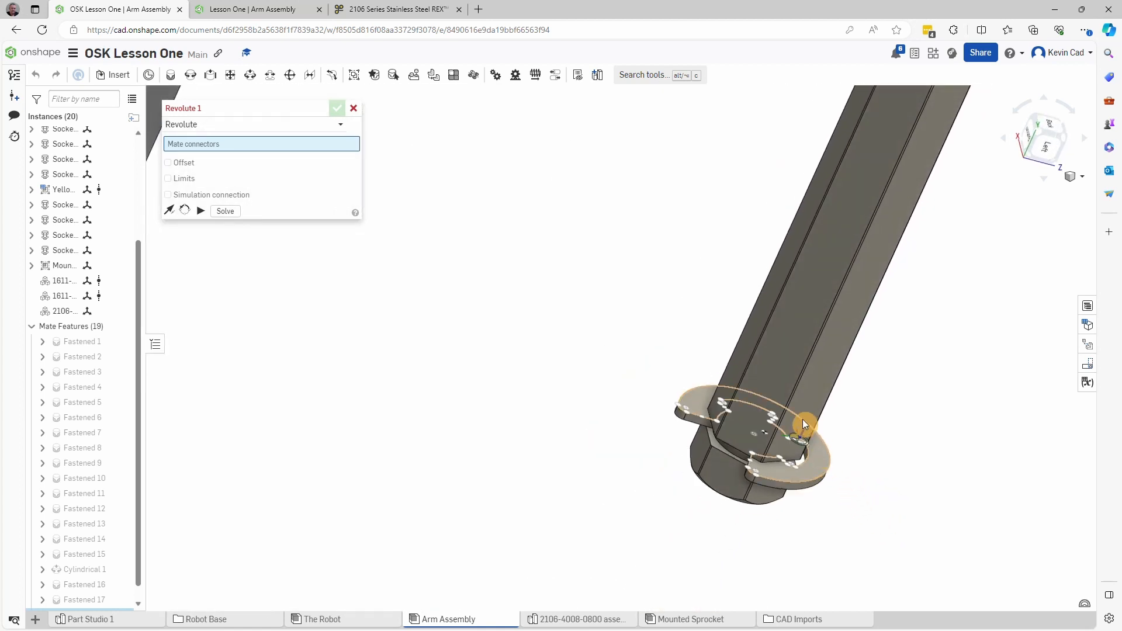
{"action": "left_click", "coordinate": [752, 435]}
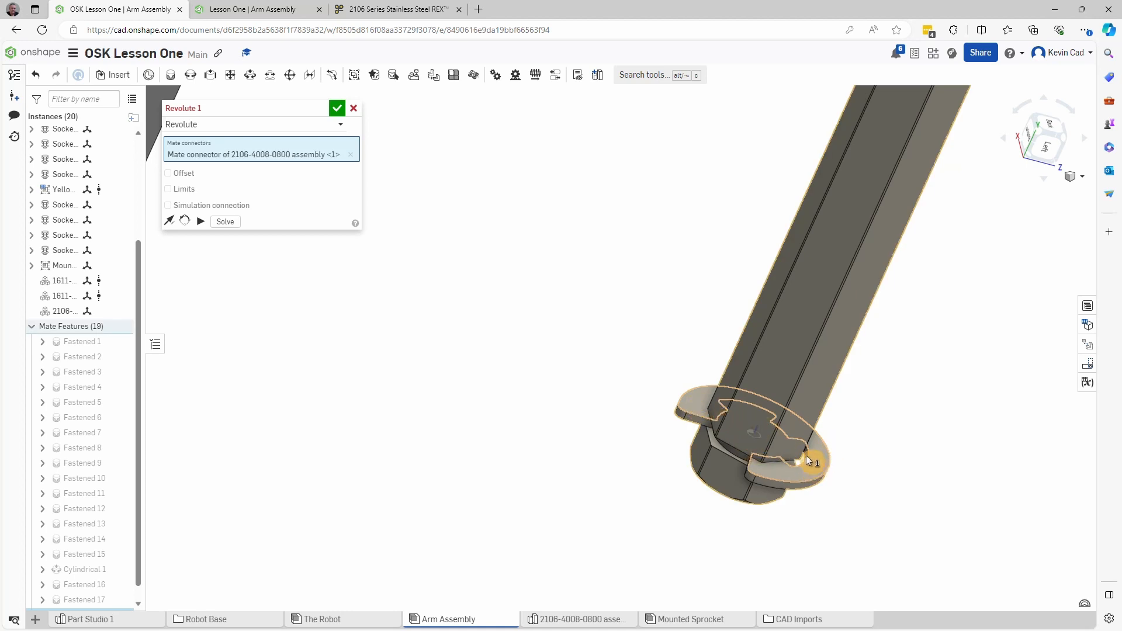
{"action": "scroll", "coordinate": [871, 512], "scroll_direction": "down", "scroll_amount": 3}
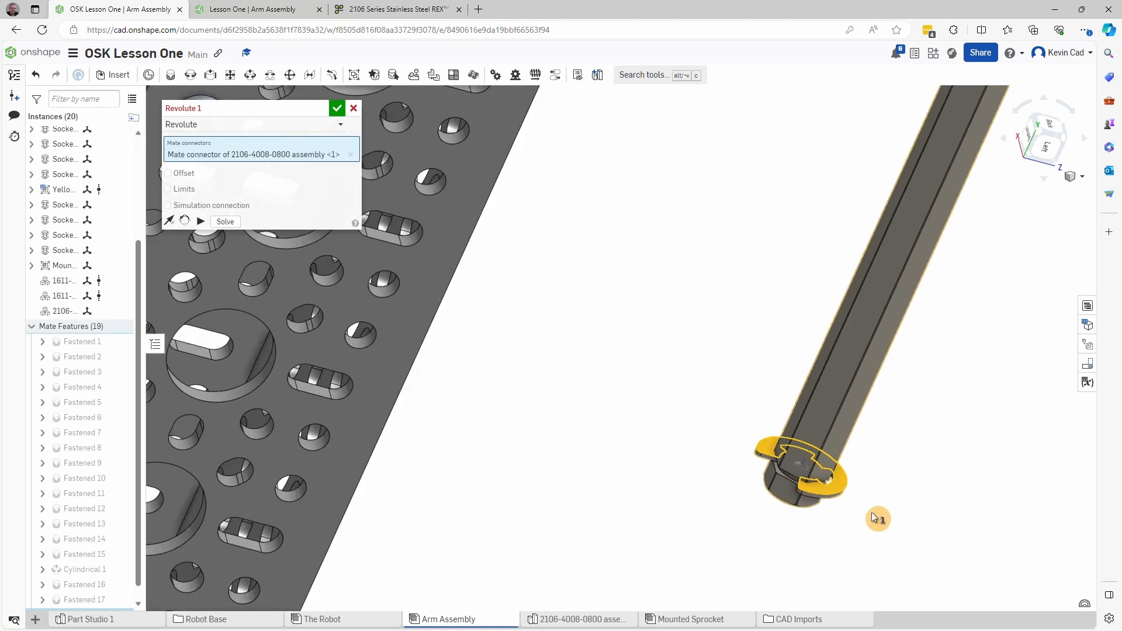
{"action": "scroll", "coordinate": [872, 512], "scroll_direction": "down", "scroll_amount": 3}
{"action": "scroll", "coordinate": [526, 193], "scroll_direction": "up", "scroll_amount": 5}
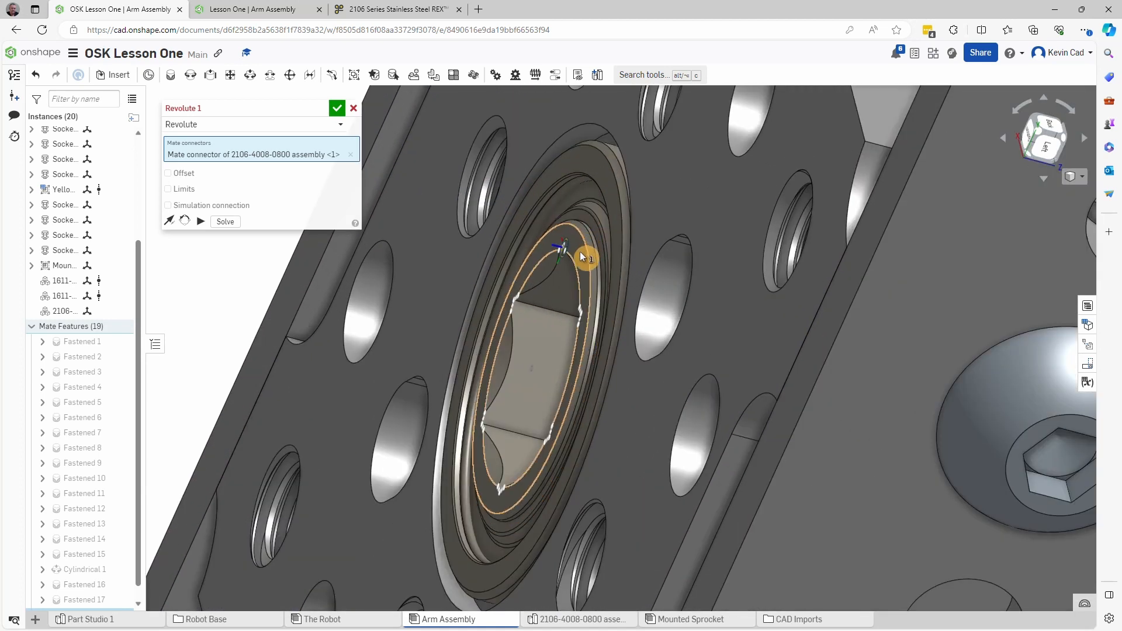
{"action": "right_click_drag", "start_coordinate": [583, 261], "coordinate": [646, 241]}
{"action": "left_click", "coordinate": [518, 345]}
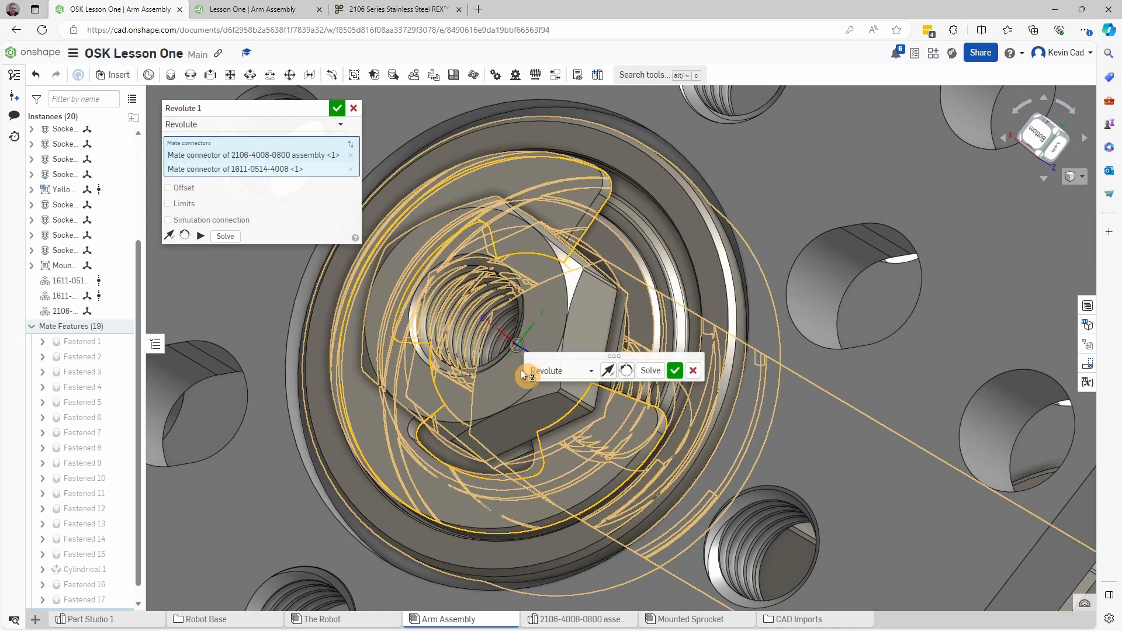
{"action": "scroll", "coordinate": [599, 391], "scroll_direction": "down", "scroll_amount": 3}
{"action": "right_click_drag", "start_coordinate": [598, 391], "coordinate": [657, 417]}
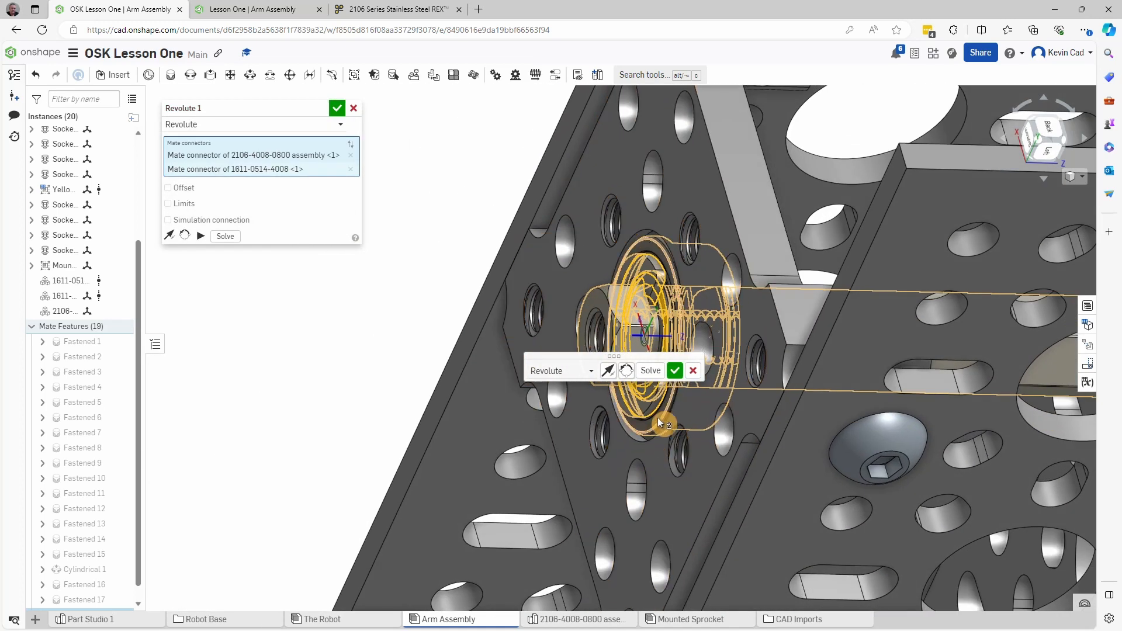
{"action": "left_click", "coordinate": [676, 373]}
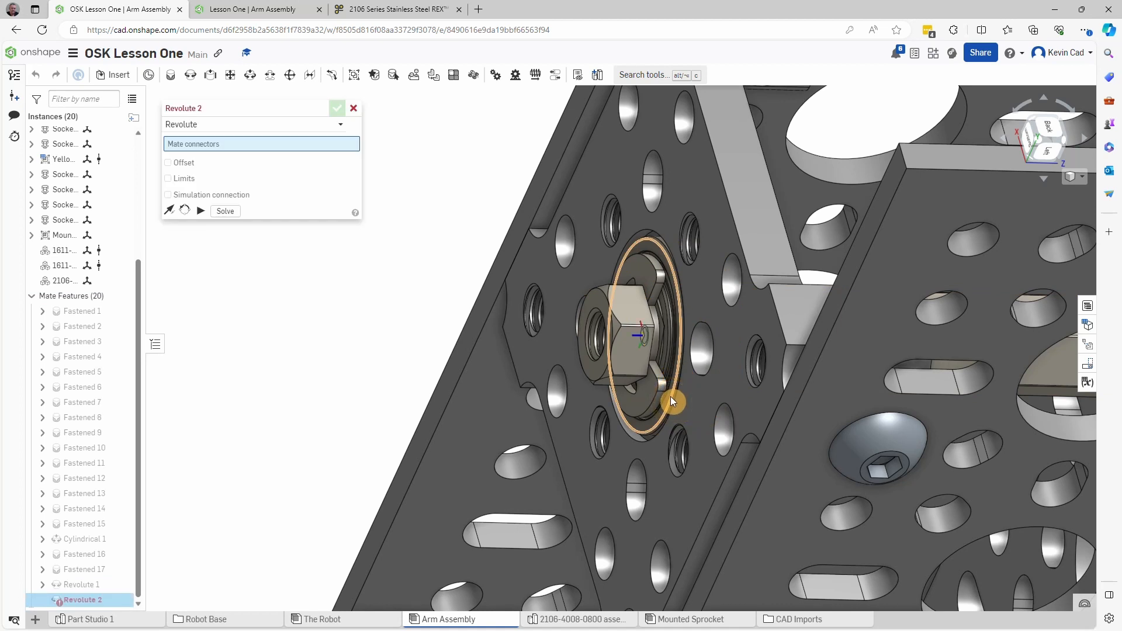
Step: Fix the U-channel in place in the arm assembly and leave the empty second Revolute mate
{"action": "right_click_drag", "start_coordinate": [539, 367], "coordinate": [892, 407]}
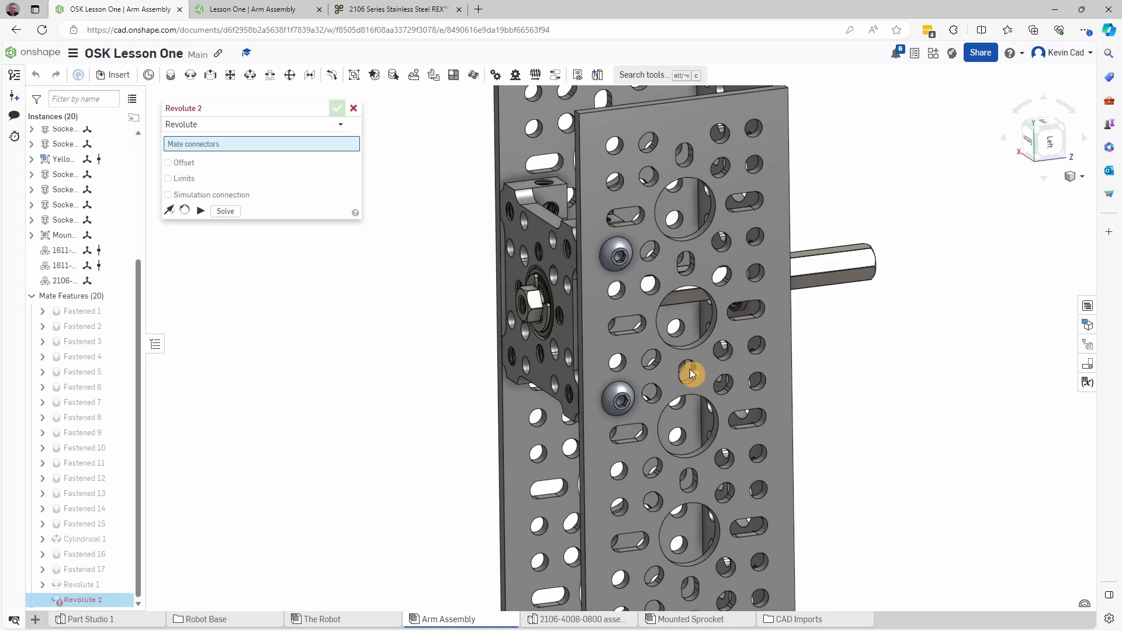
{"action": "right_click", "coordinate": [603, 346]}
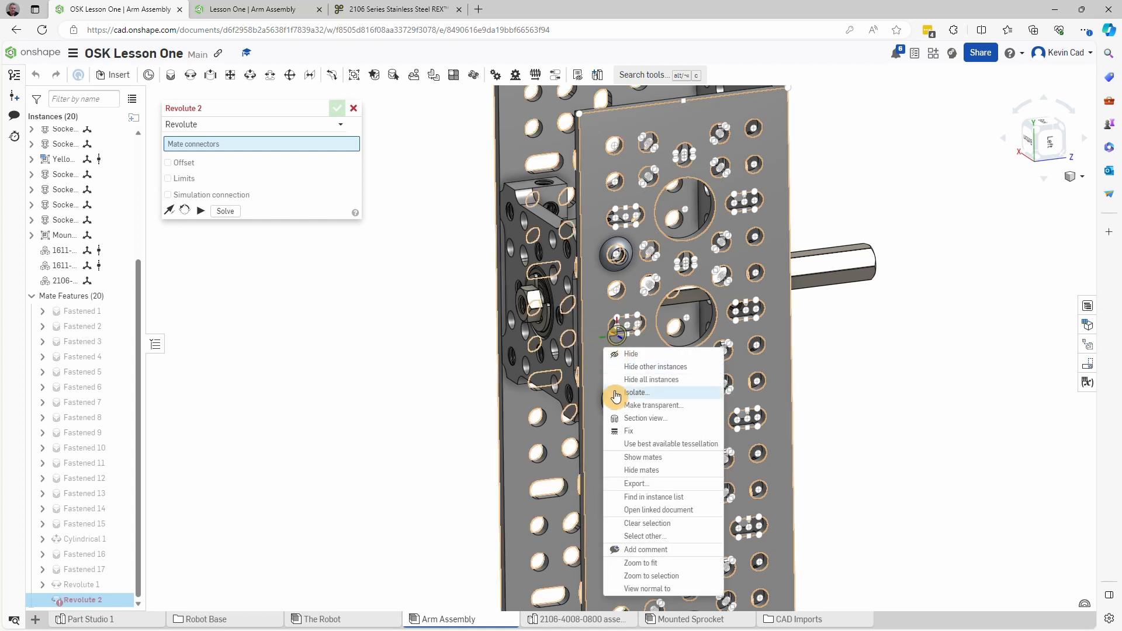
{"action": "left_click", "coordinate": [630, 432]}
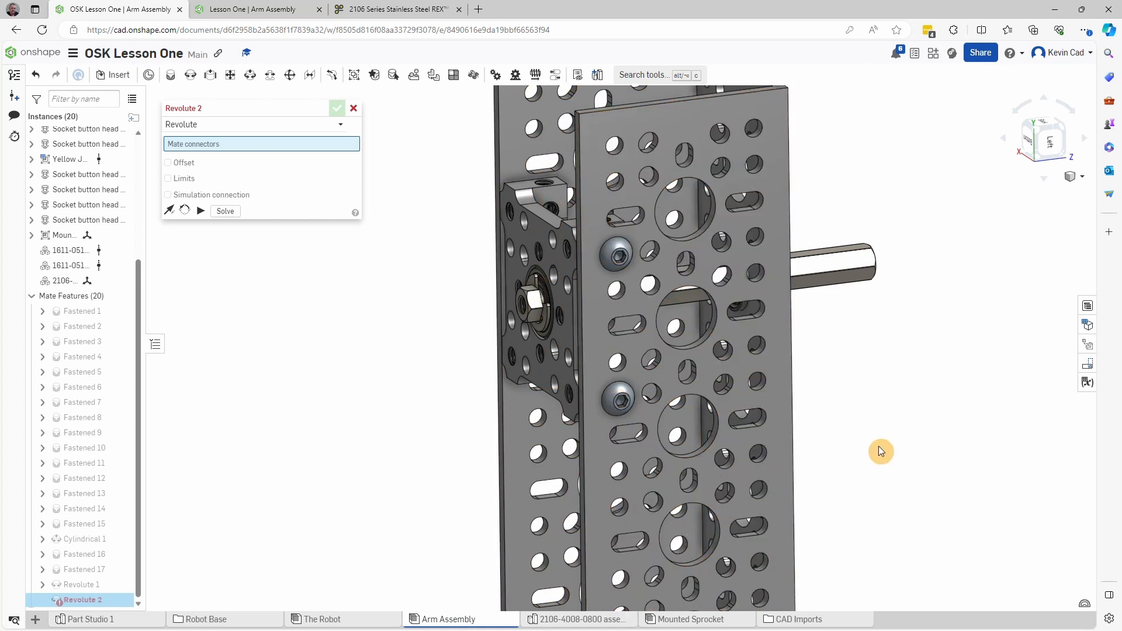
{"action": "right_click_drag", "start_coordinate": [878, 446], "coordinate": [967, 445]}
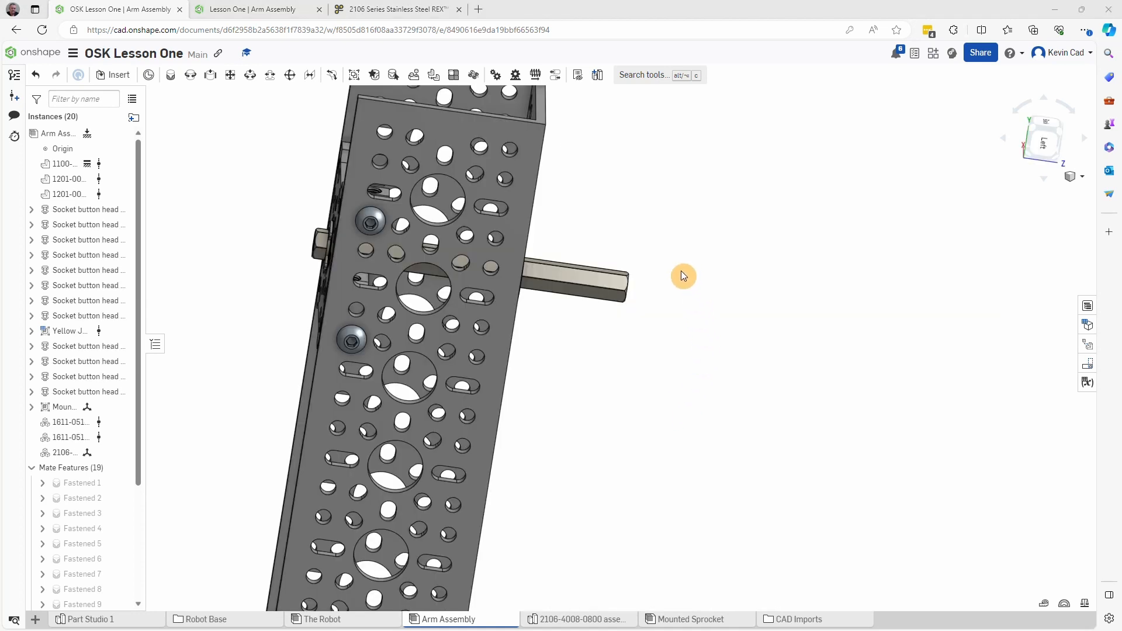
Step: Compare the mounted shaft with the sprocket end of the finished Lesson One arm assembly, and return to OSK Lesson One
{"action": "middle_click_drag", "start_coordinate": [681, 272], "coordinate": [703, 361]}
{"action": "mouse_move", "coordinate": [706, 320]}
{"action": "right_mouse_down"}
{"action": "mouse_move", "coordinate": [707, 391]}
{"action": "mouse_move", "coordinate": [785, 405]}
{"action": "mouse_move", "coordinate": [731, 390]}
{"action": "mouse_move", "coordinate": [706, 323]}
{"action": "right_mouse_up"}
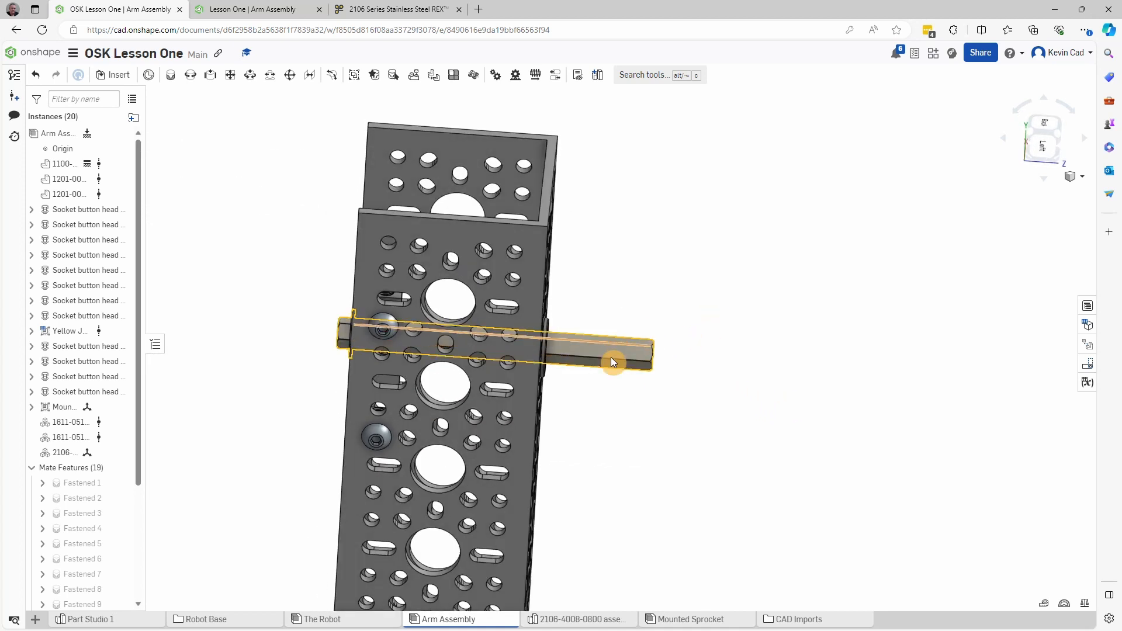
{"action": "left_click", "coordinate": [255, 13]}
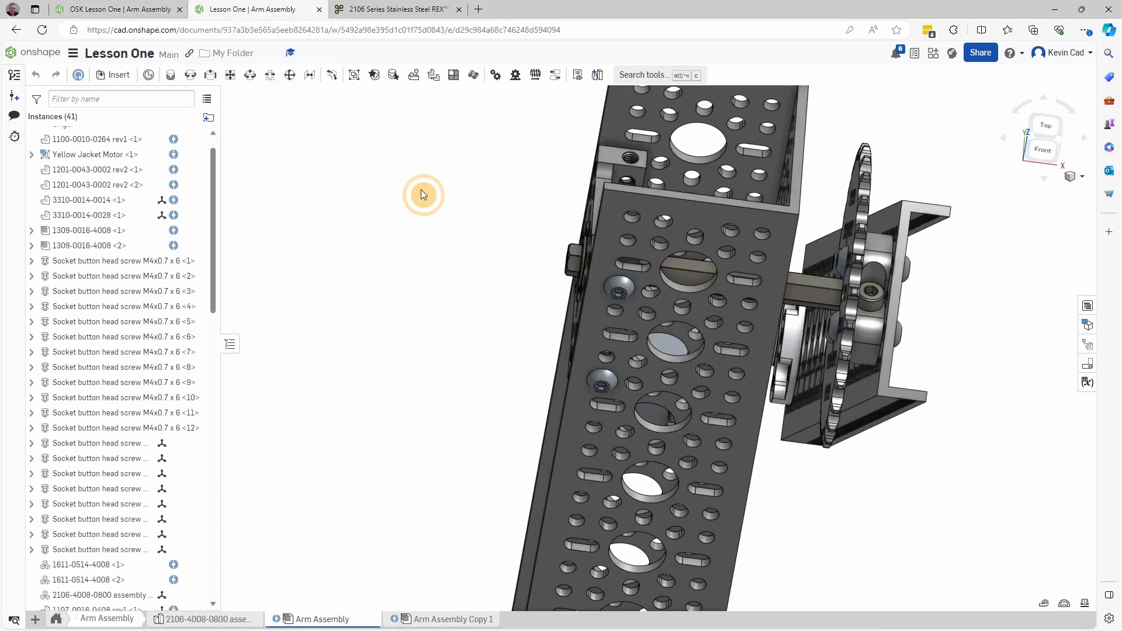
{"action": "scroll", "coordinate": [658, 352], "scroll_direction": "up", "scroll_amount": 3}
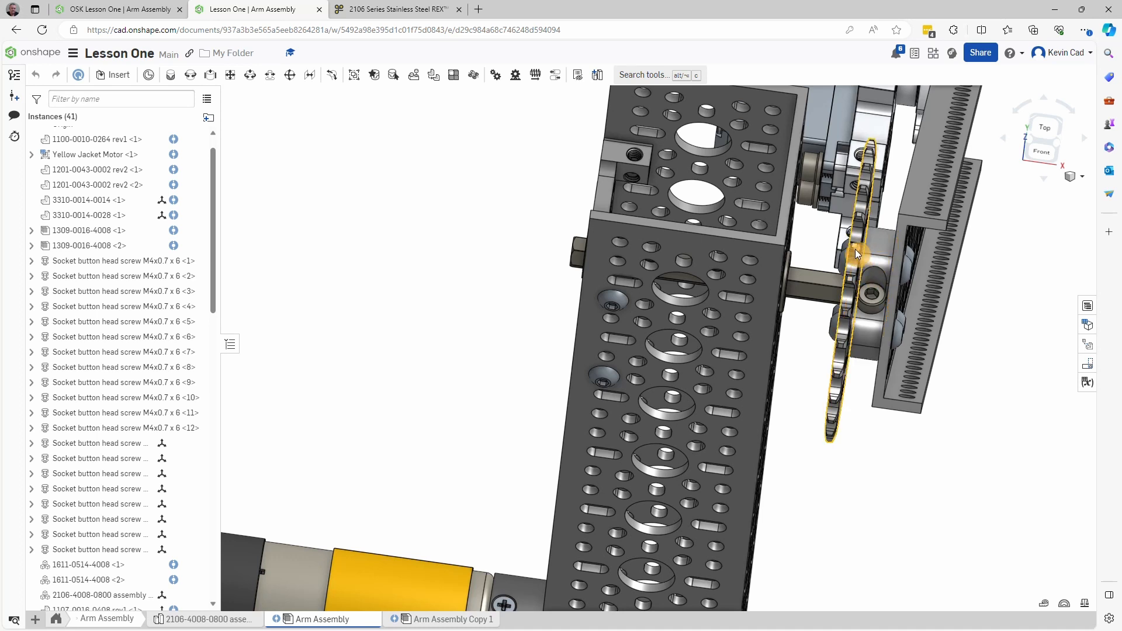
{"action": "right_click_drag", "start_coordinate": [829, 313], "coordinate": [814, 358]}
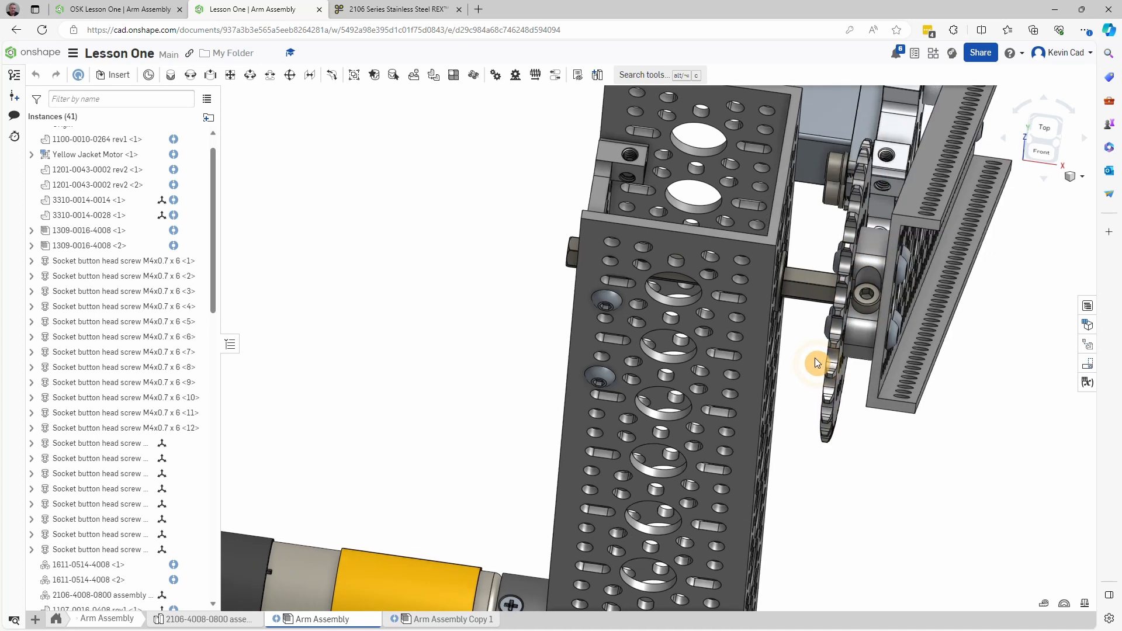
{"action": "right_click", "coordinate": [814, 358]}
{"action": "left_click", "coordinate": [1000, 297]}
{"action": "right_click_drag", "start_coordinate": [985, 382], "coordinate": [934, 417]}
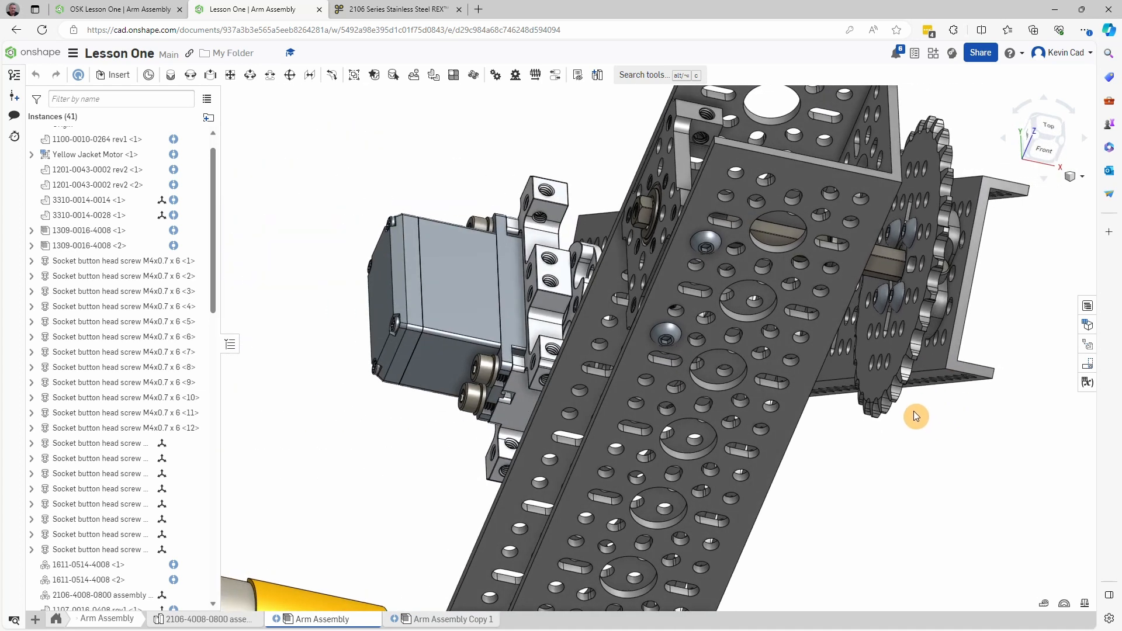
{"action": "left_click", "coordinate": [117, 10]}
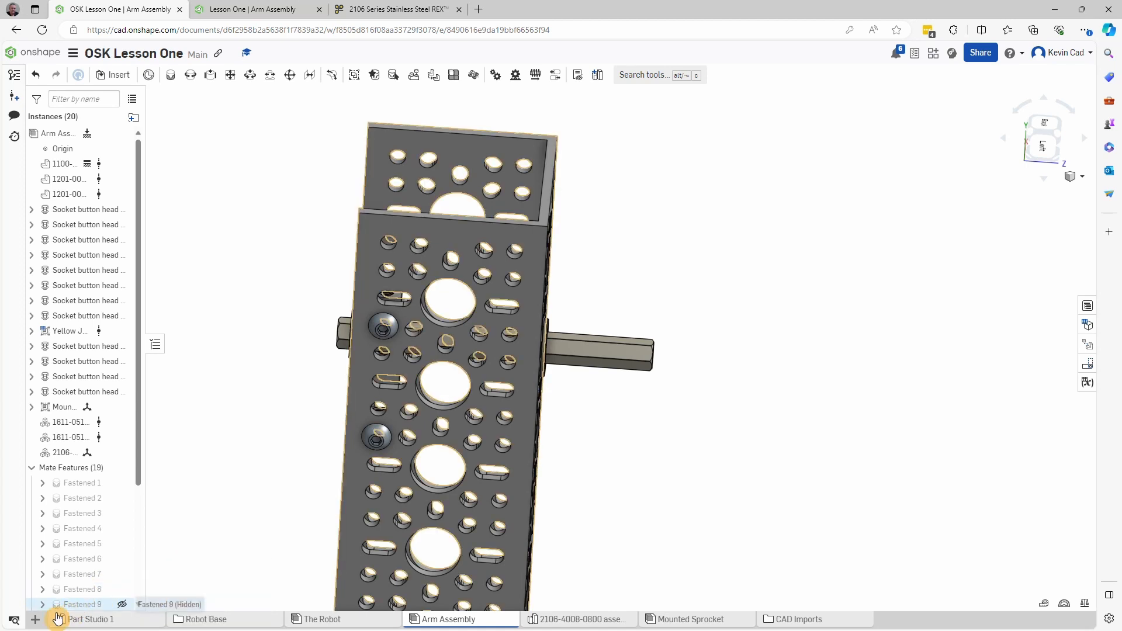
Step: Create a new assembly in the document and name it Large Mounted Sprocket
{"action": "left_click", "coordinate": [35, 619]}
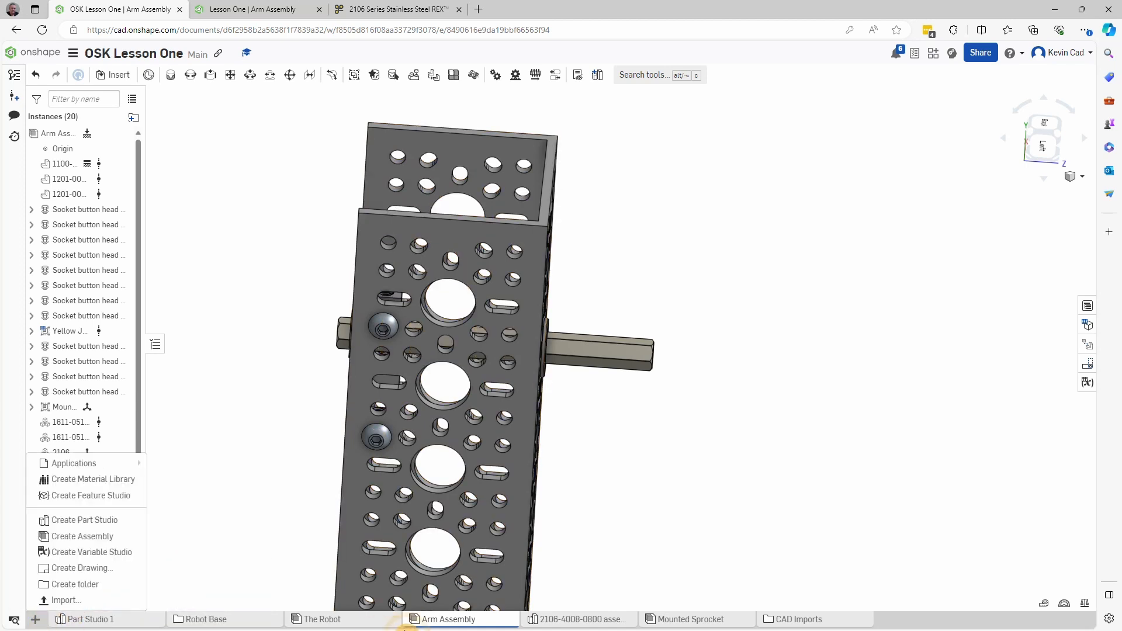
{"action": "left_click", "coordinate": [76, 536]}
{"action": "right_click", "coordinate": [560, 619]}
{"action": "left_click", "coordinate": [554, 513]}
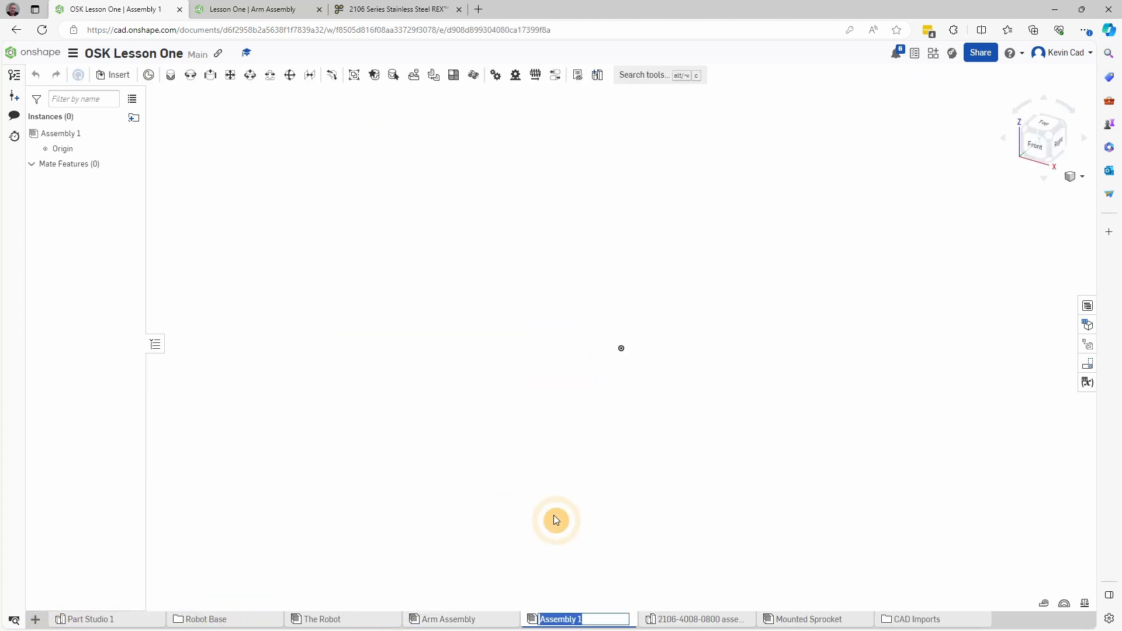
{"action": "type", "text": "Large Mou"}
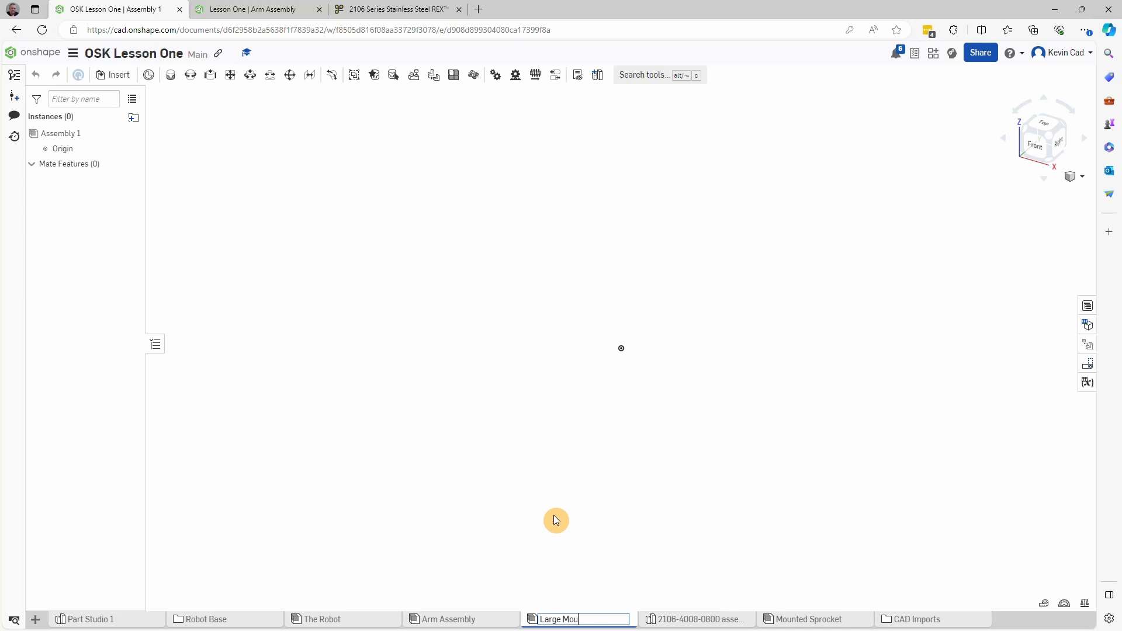
{"action": "type", "text": "nted Sprocket"}
{"action": "key", "text": "Return"}
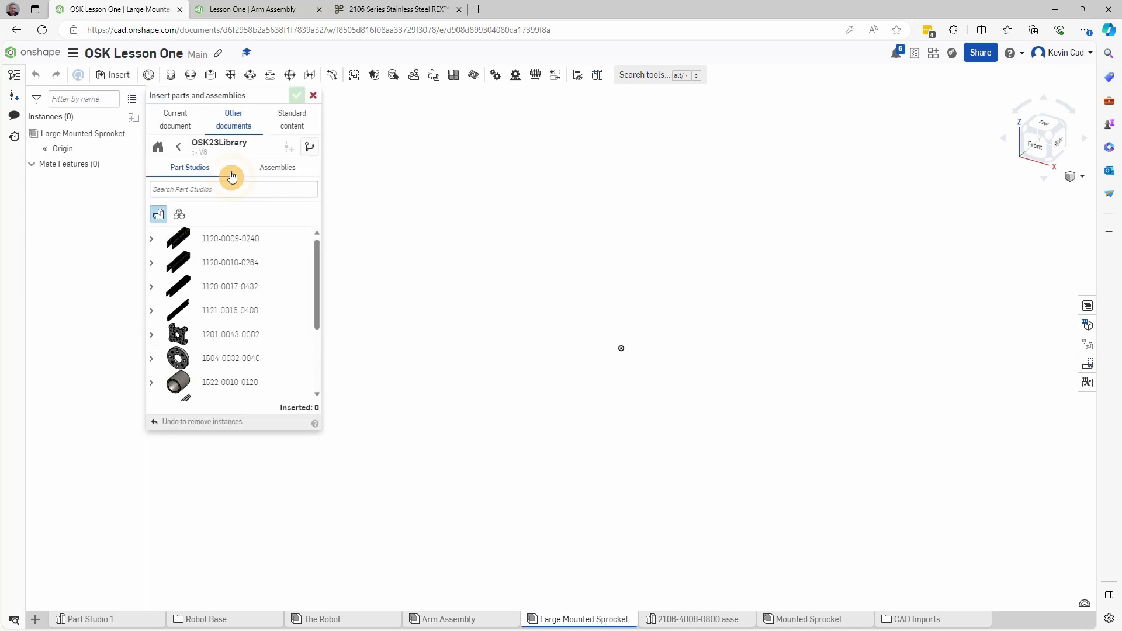
{"action": "left_click", "coordinate": [233, 126]}
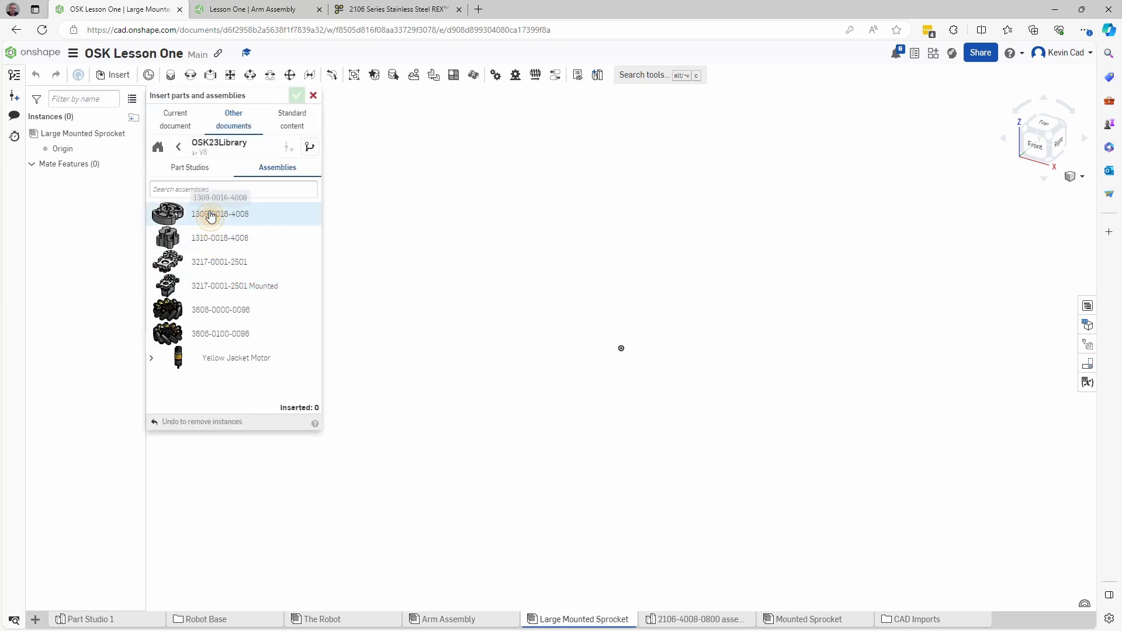
{"action": "left_click", "coordinate": [211, 216]}
{"action": "left_click", "coordinate": [643, 251]}
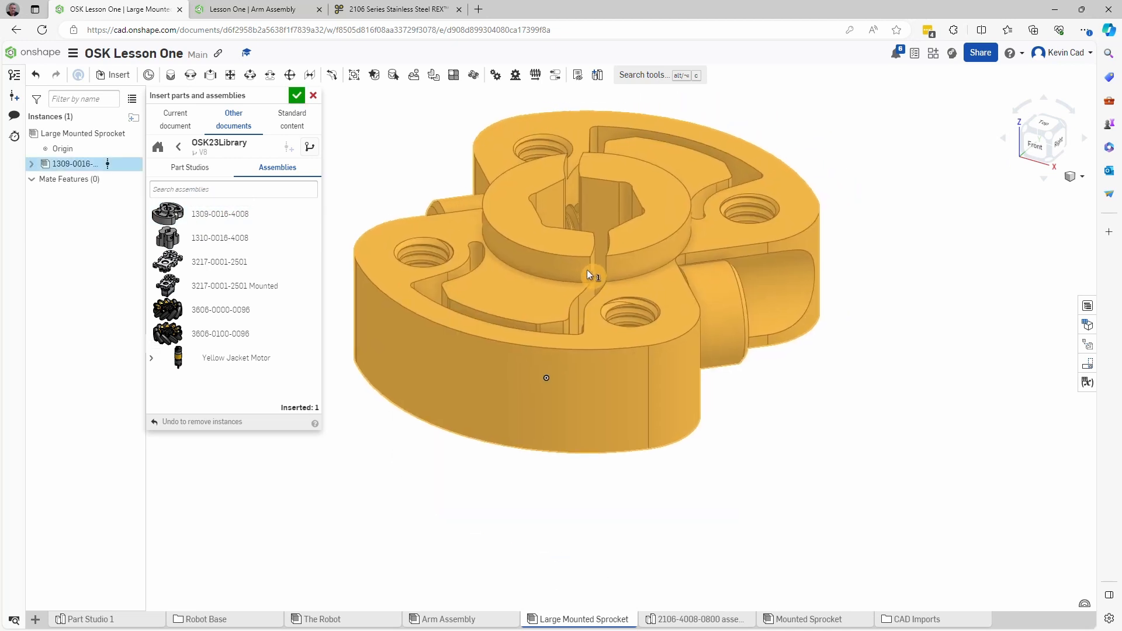
{"action": "left_click", "coordinate": [189, 169]}
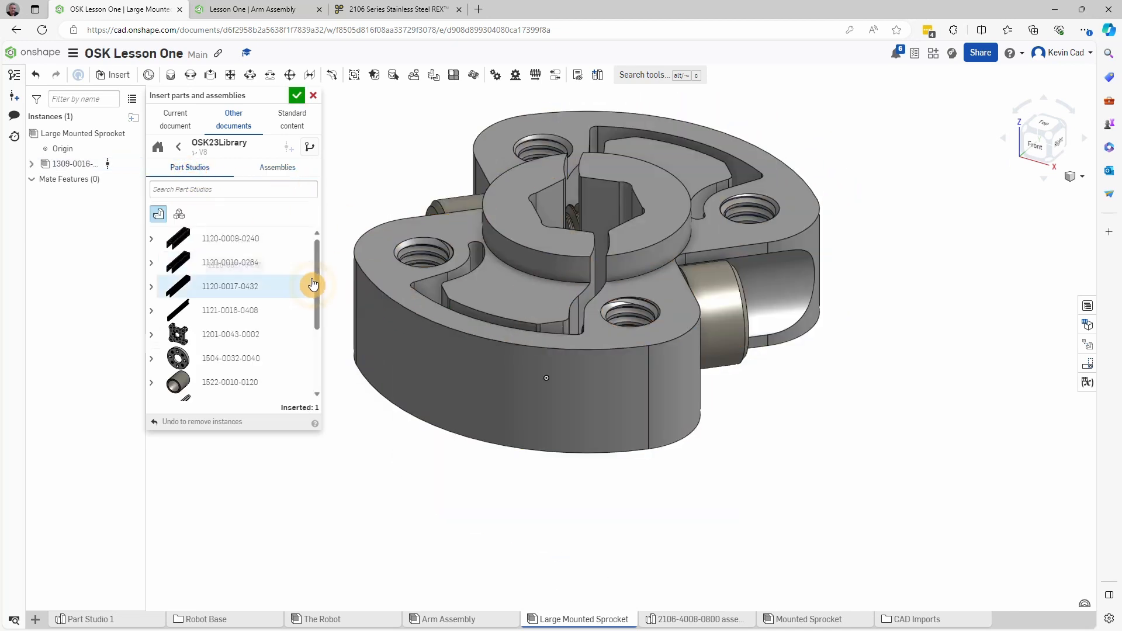
{"action": "left_click_drag", "start_coordinate": [316, 276], "coordinate": [324, 348]}
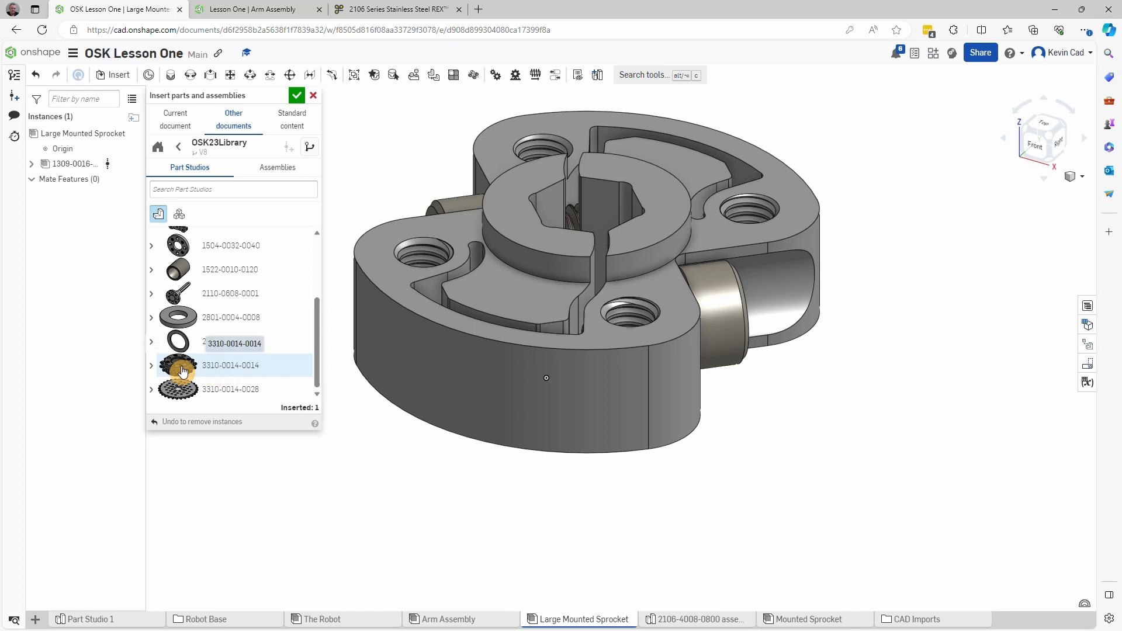
{"action": "left_click_drag", "start_coordinate": [178, 387], "coordinate": [440, 484]}
{"action": "left_click", "coordinate": [761, 544]}
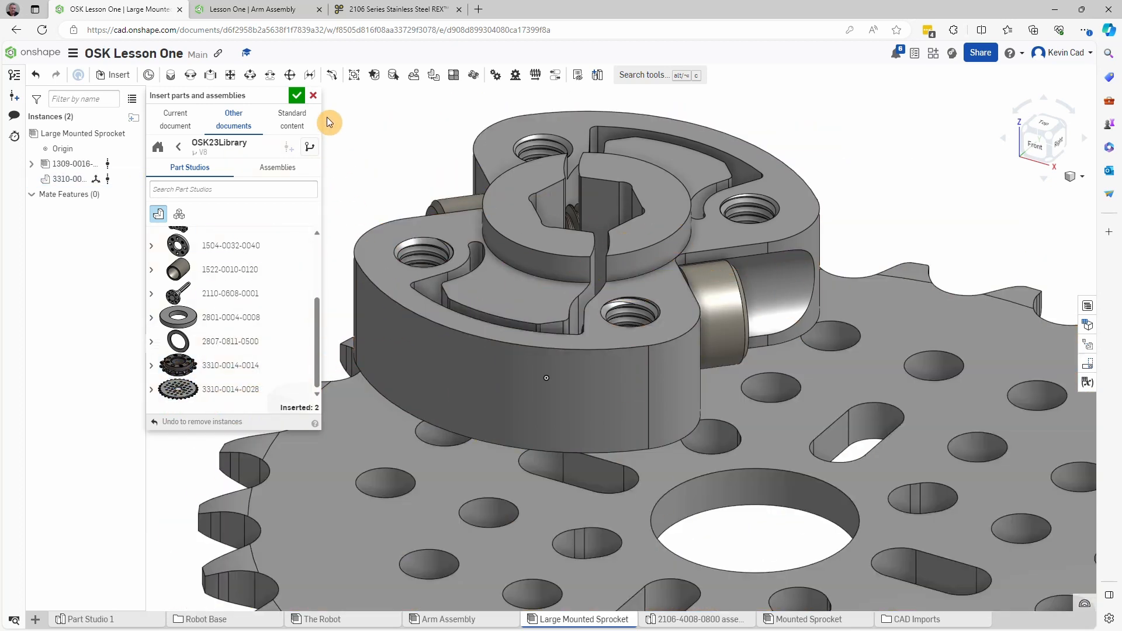
{"action": "left_click", "coordinate": [297, 96]}
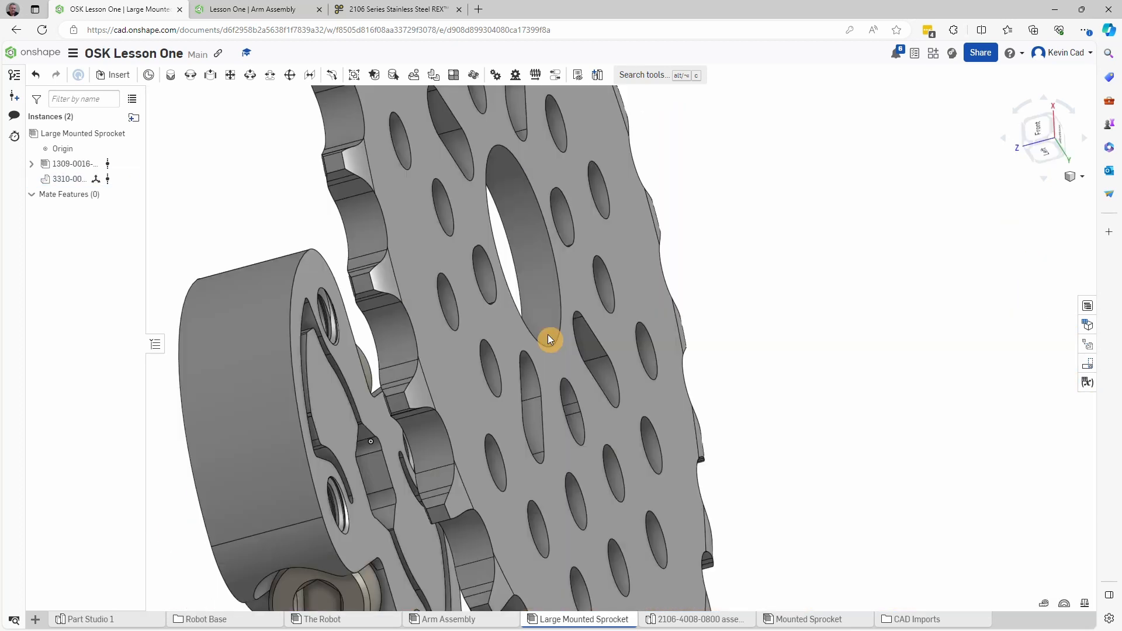
{"action": "left_click", "coordinate": [171, 74]}
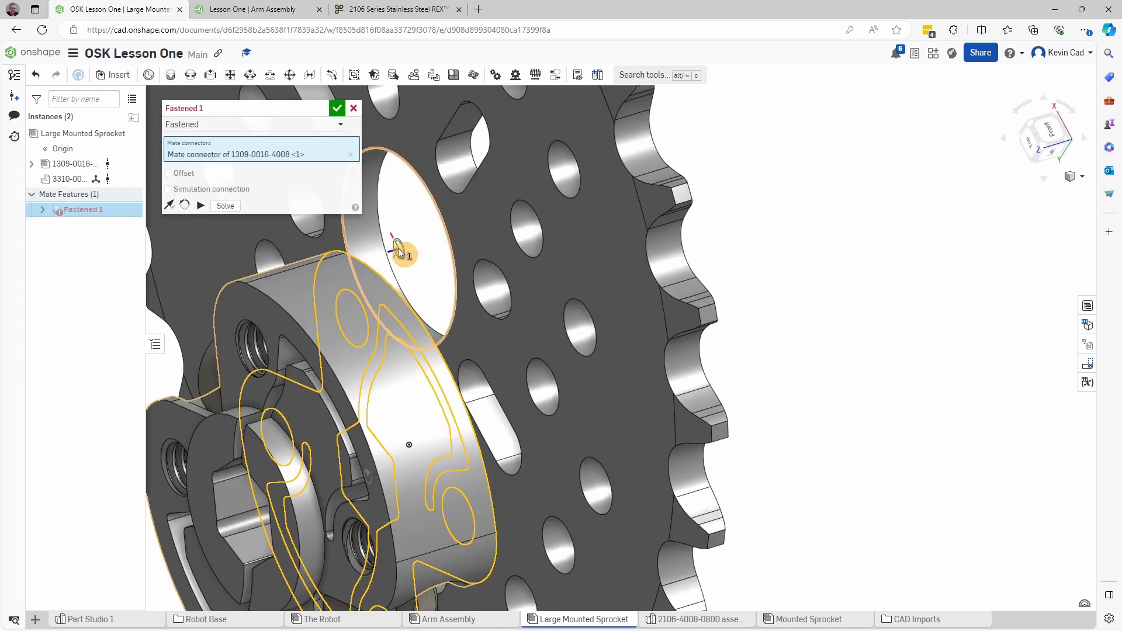
{"action": "left_click", "coordinate": [398, 252]}
{"action": "right_click_drag", "start_coordinate": [590, 356], "coordinate": [651, 313]}
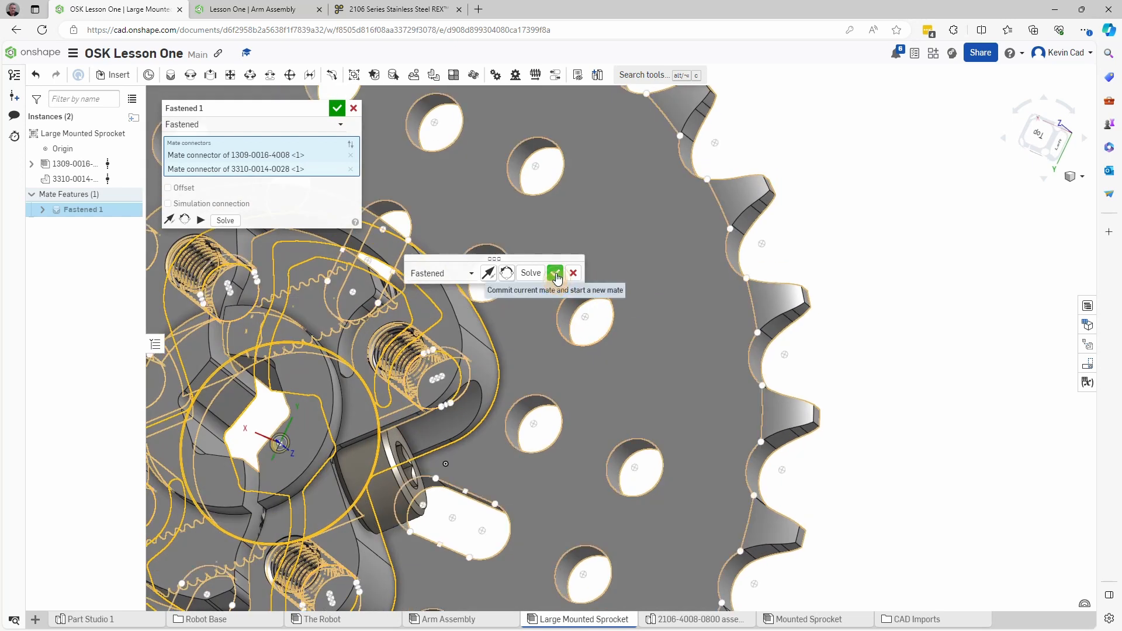
{"action": "left_click", "coordinate": [555, 273]}
Step: Add four socket button head screws and fasten them in the sprocket holes aligned with the hub's threaded holes
{"action": "right_click_drag", "start_coordinate": [594, 346], "coordinate": [604, 367]}
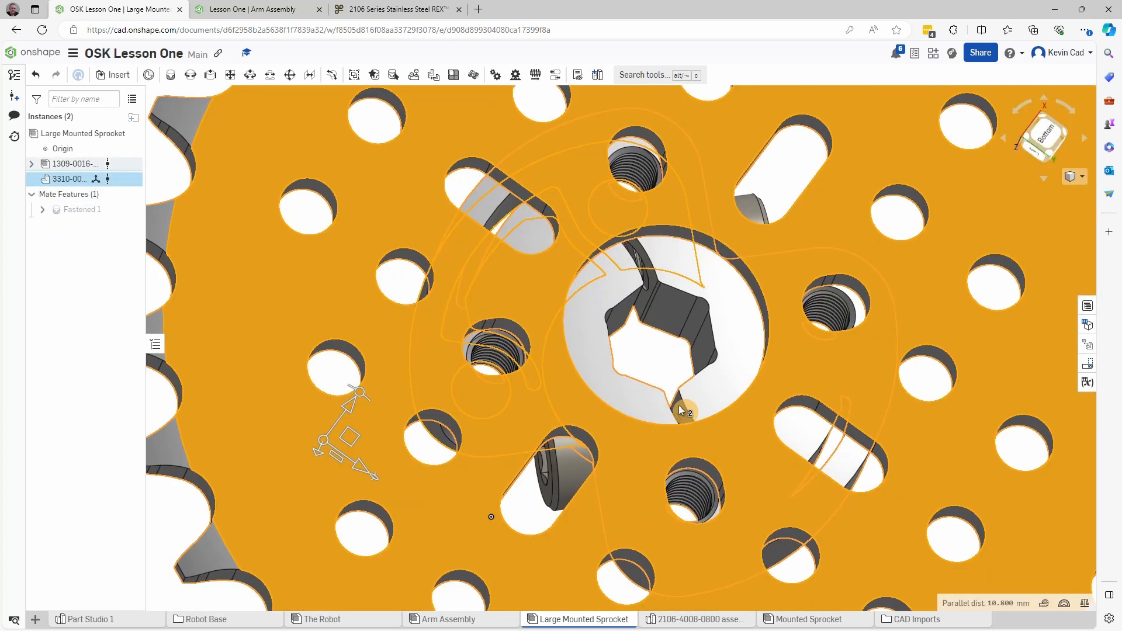
{"action": "double_click", "coordinate": [658, 338]}
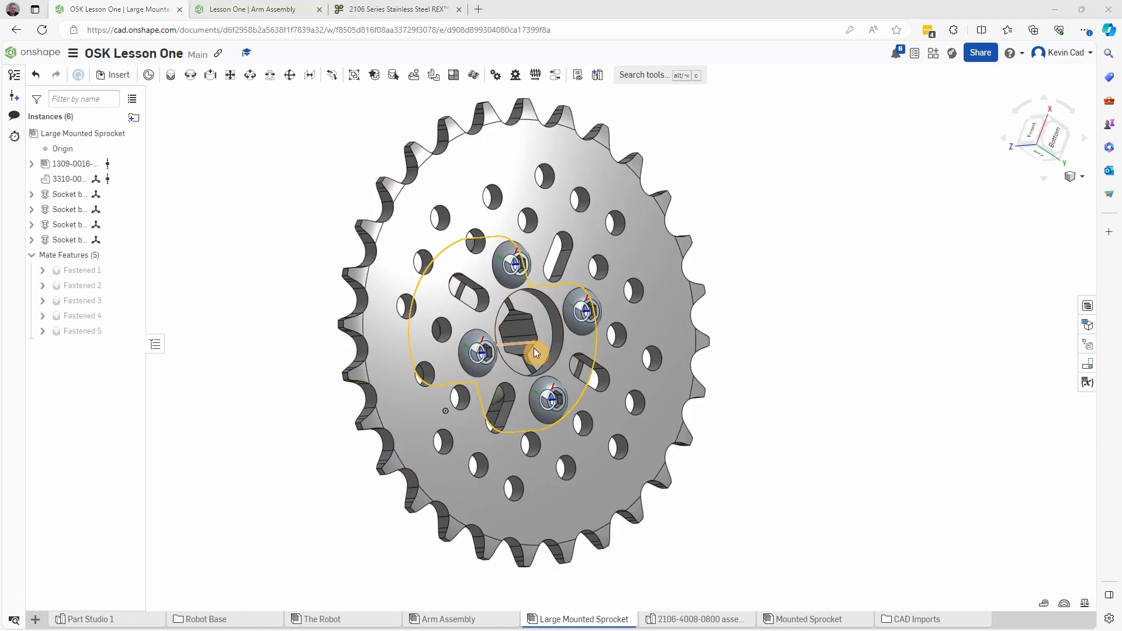
{"action": "right_click_drag", "start_coordinate": [534, 348], "coordinate": [503, 598]}
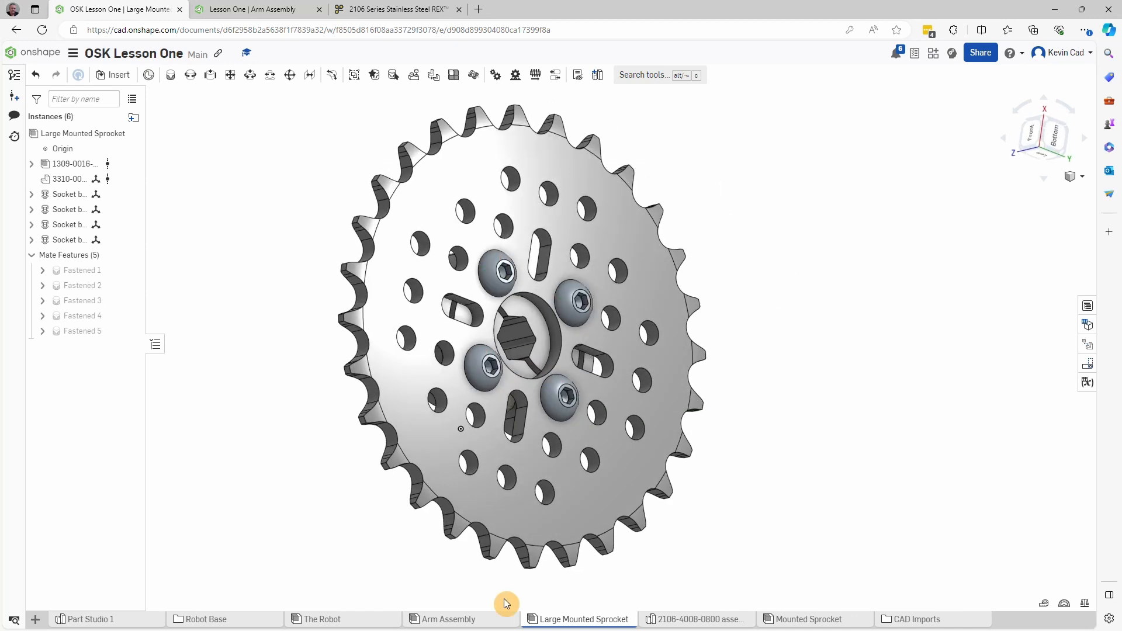
Step: Insert the Large Mounted Sprocket assembly from the current document into the Arm Assembly, next to the free end of the hex shaft
{"action": "left_click", "coordinate": [450, 624]}
{"action": "mouse_move", "coordinate": [604, 513]}
{"action": "right_mouse_down"}
{"action": "mouse_move", "coordinate": [616, 514]}
{"action": "mouse_move", "coordinate": [598, 519]}
{"action": "right_mouse_up"}
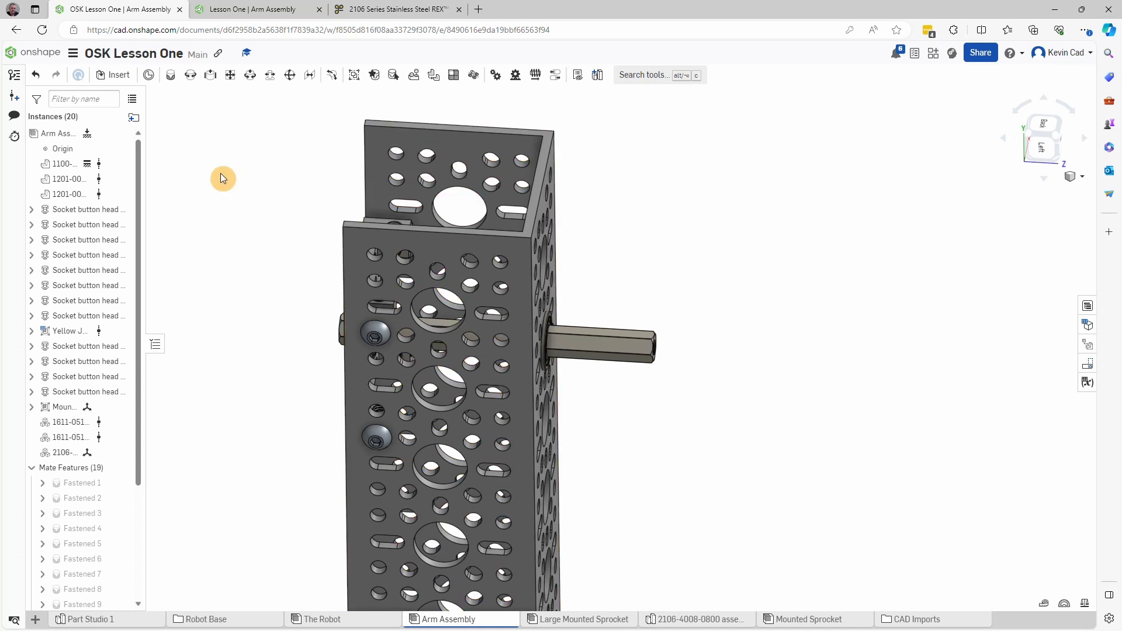
{"action": "left_click", "coordinate": [116, 75]}
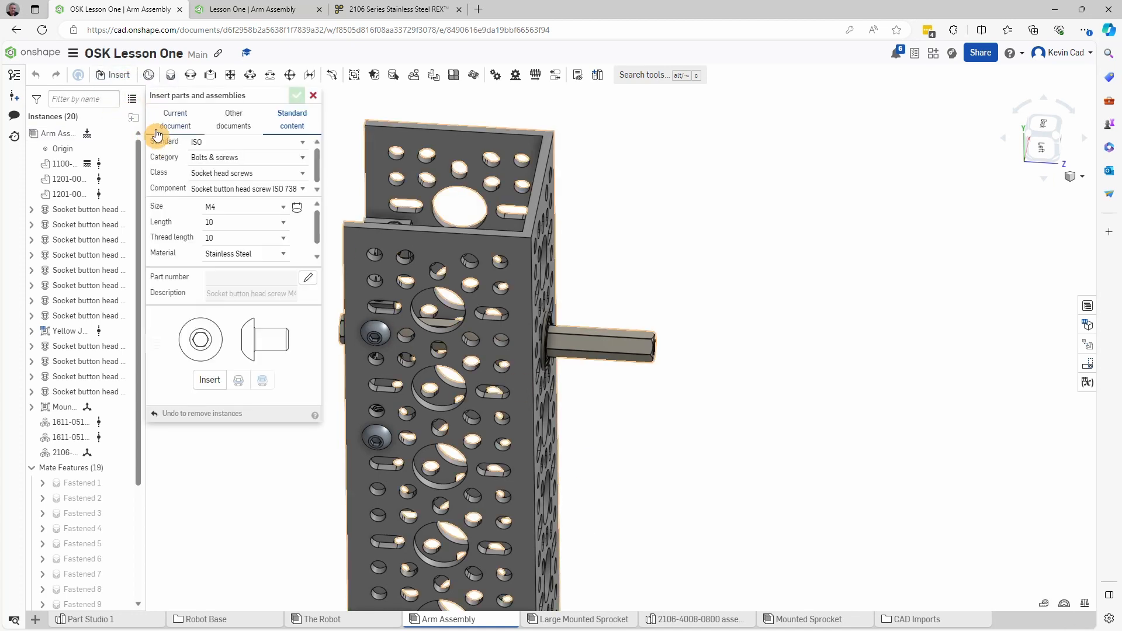
{"action": "left_click", "coordinate": [165, 128]}
{"action": "left_click", "coordinate": [284, 167]}
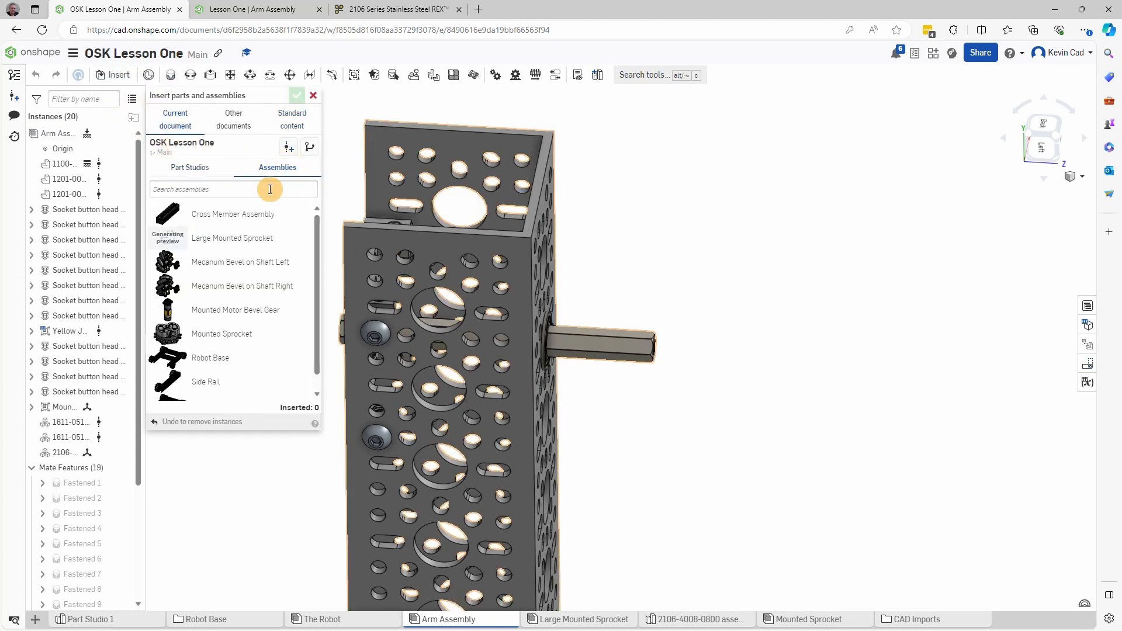
{"action": "left_click", "coordinate": [243, 238]}
{"action": "left_click", "coordinate": [737, 356]}
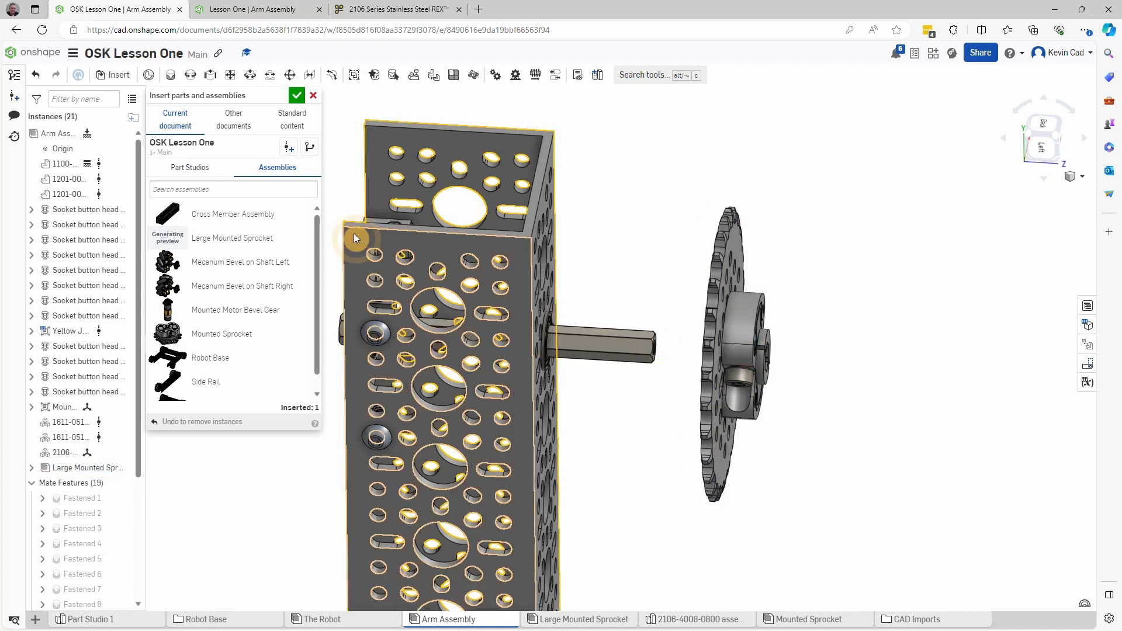
{"action": "left_click", "coordinate": [297, 95]}
Step: Examine the large sprocket's hub orientation and spacing on the hex shaft in the finished Lesson One arm assembly, and return to OSK Lesson One
{"action": "right_click_drag", "start_coordinate": [517, 346], "coordinate": [658, 418]}
{"action": "scroll", "coordinate": [657, 415], "scroll_direction": "down", "scroll_amount": 10}
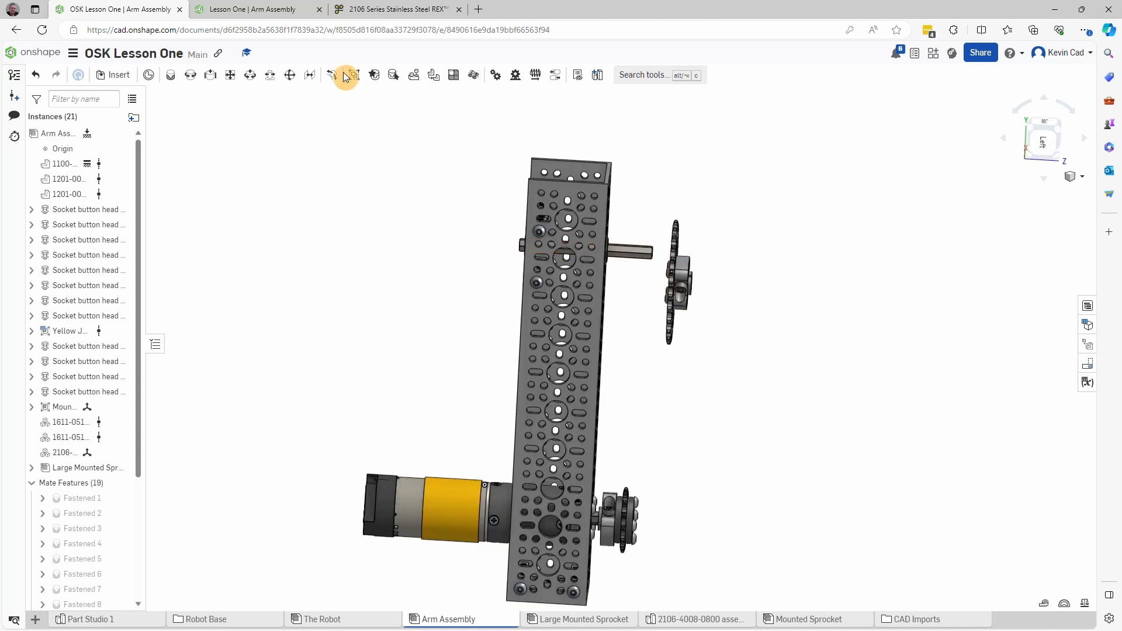
{"action": "mouse_move", "coordinate": [246, 13]}
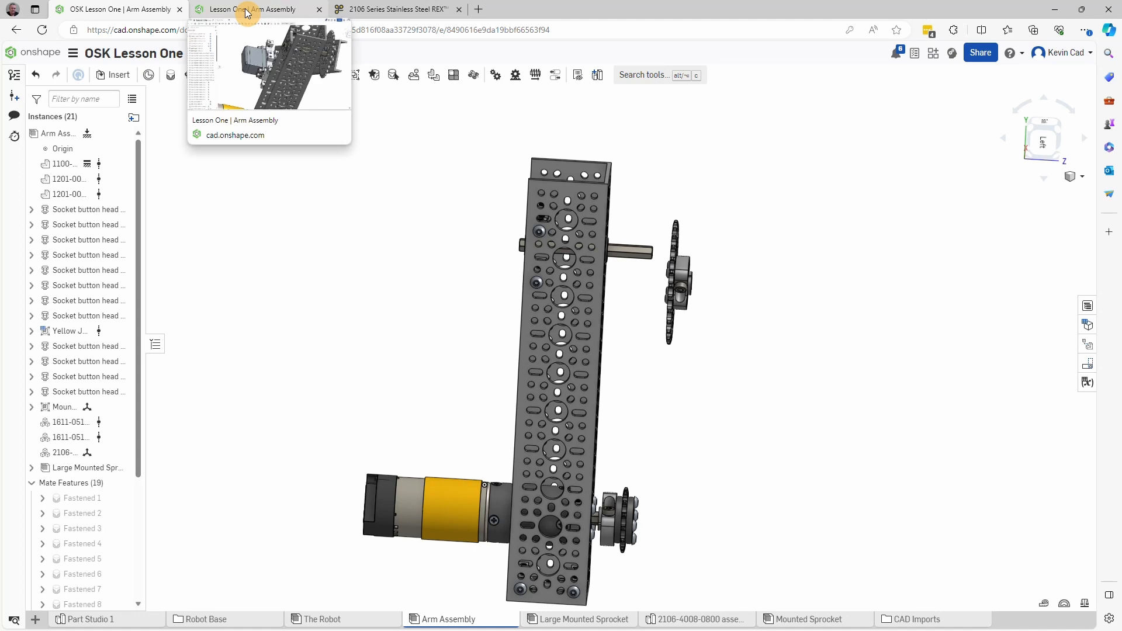
{"action": "left_click", "coordinate": [246, 13]}
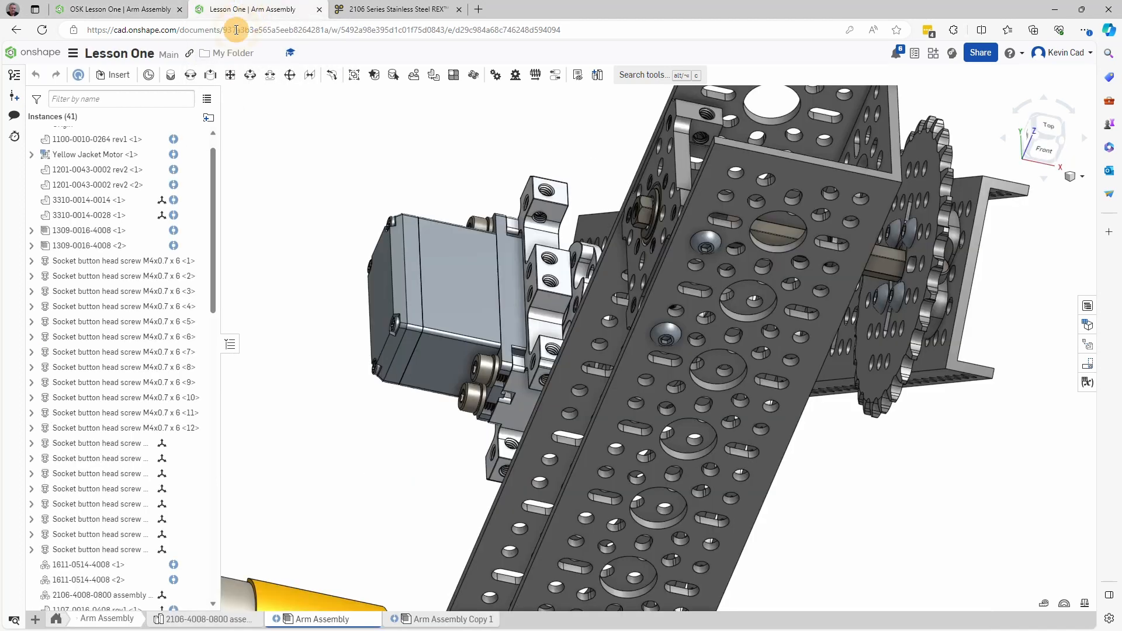
{"action": "middle_click_drag", "start_coordinate": [456, 222], "coordinate": [611, 170]}
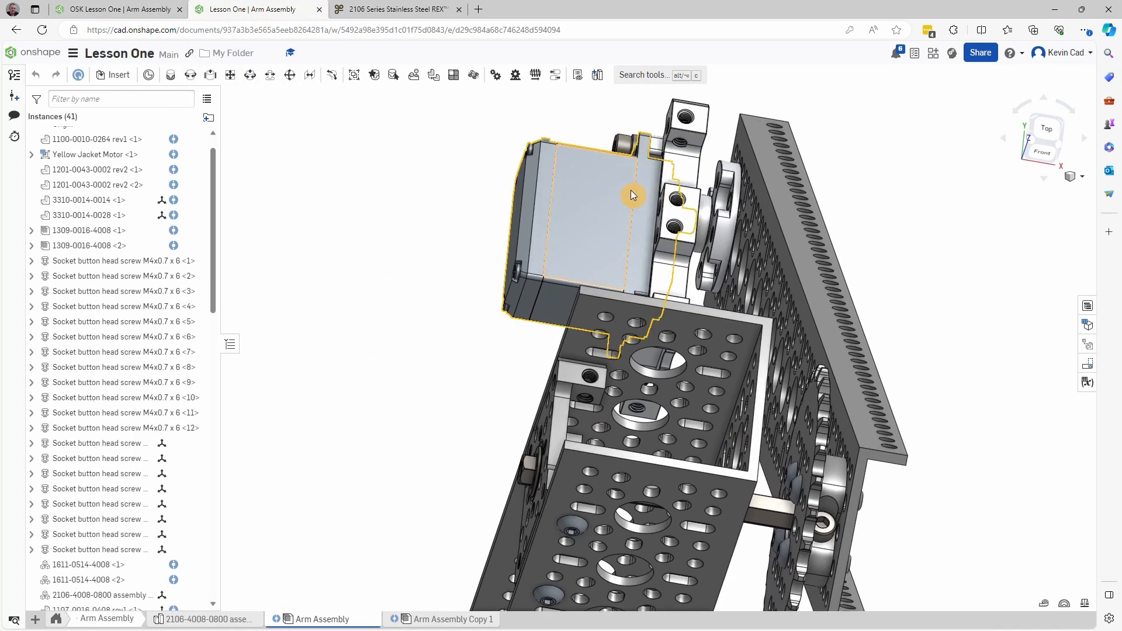
{"action": "right_click_drag", "start_coordinate": [630, 191], "coordinate": [686, 234]}
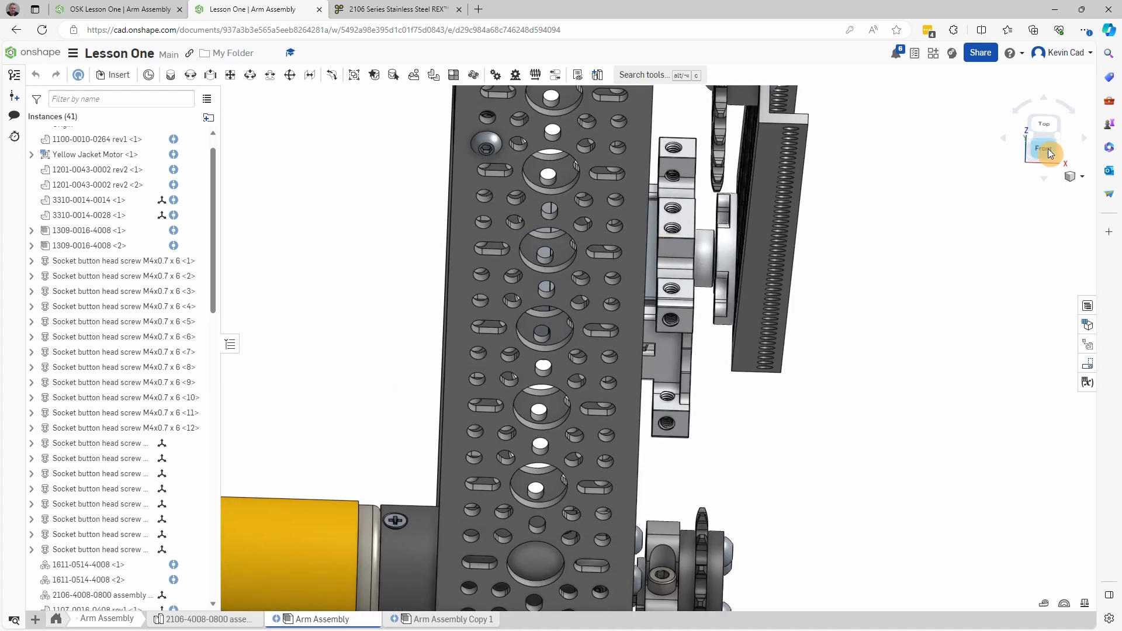
{"action": "left_click", "coordinate": [1040, 123]}
{"action": "scroll", "coordinate": [749, 439], "scroll_direction": "up", "scroll_amount": 8}
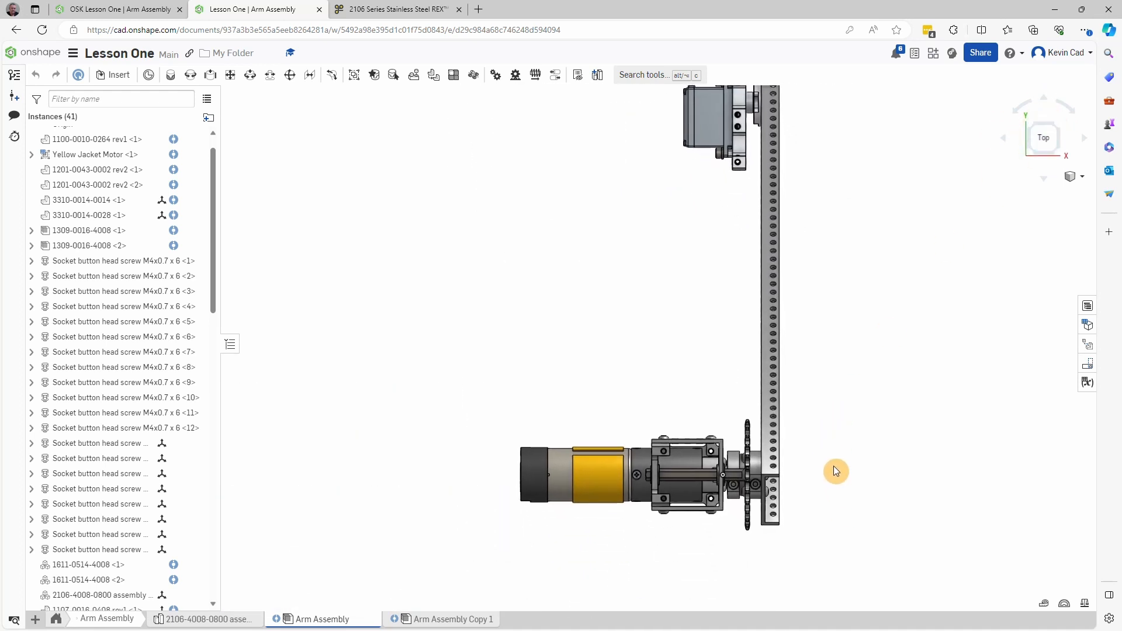
{"action": "scroll", "coordinate": [746, 444], "scroll_direction": "up", "scroll_amount": 4}
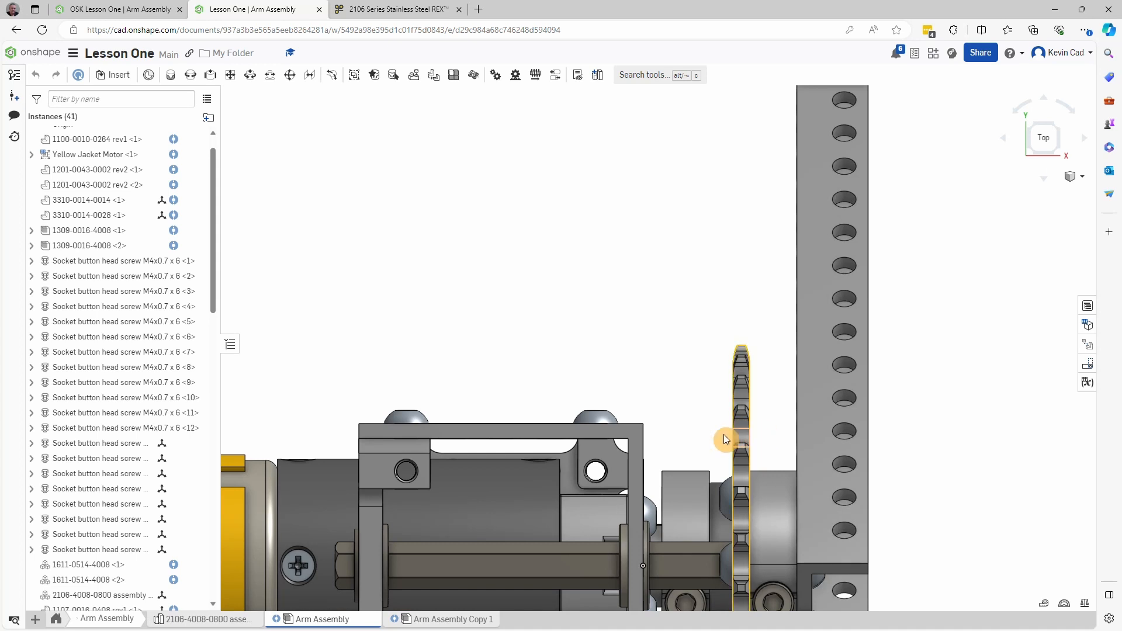
{"action": "middle_click_drag", "start_coordinate": [754, 513], "coordinate": [664, 346]}
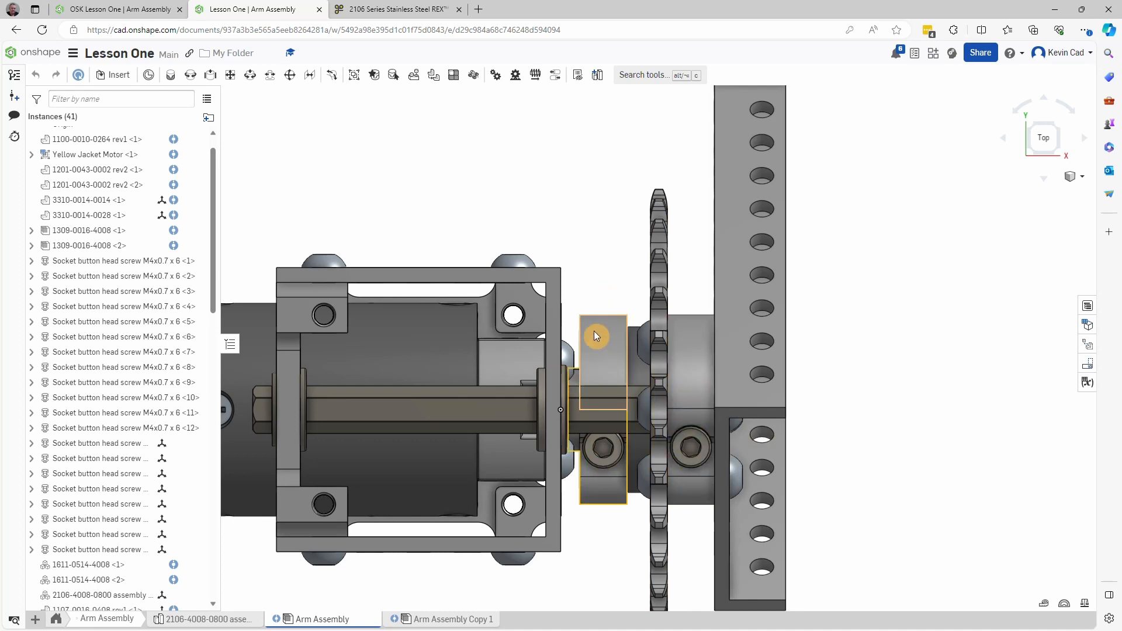
{"action": "scroll", "coordinate": [689, 379], "scroll_direction": "up", "scroll_amount": 3}
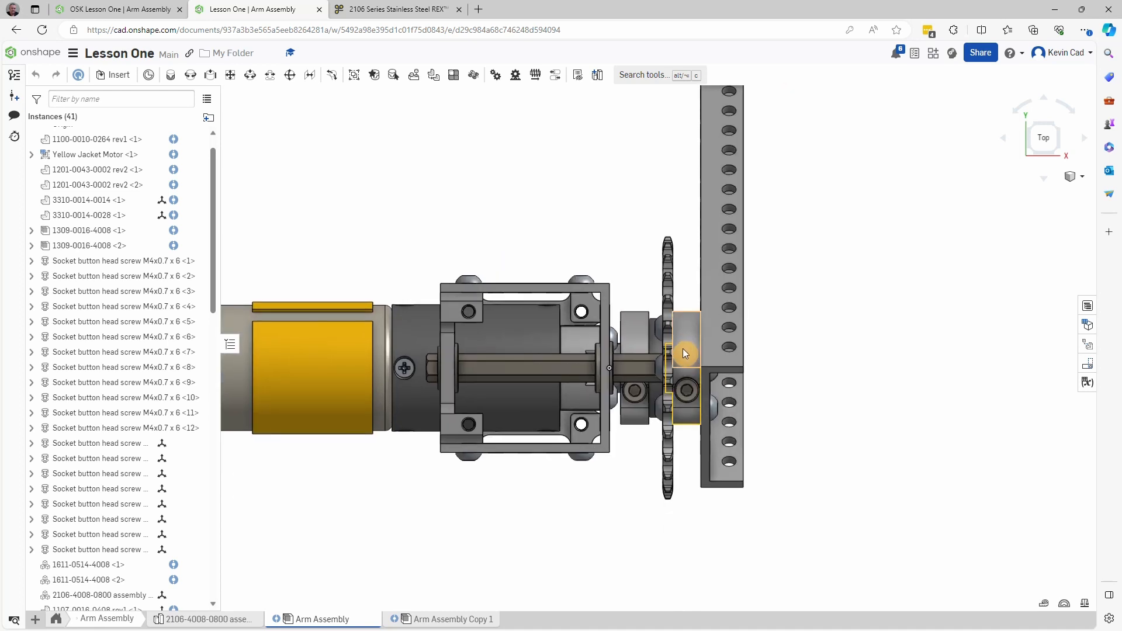
{"action": "left_click", "coordinate": [130, 12]}
Step: Add a Slider mate between the large sprocket hub's hex bore center and the free end of the hex shaft
{"action": "right_click_drag", "start_coordinate": [539, 301], "coordinate": [707, 291]}
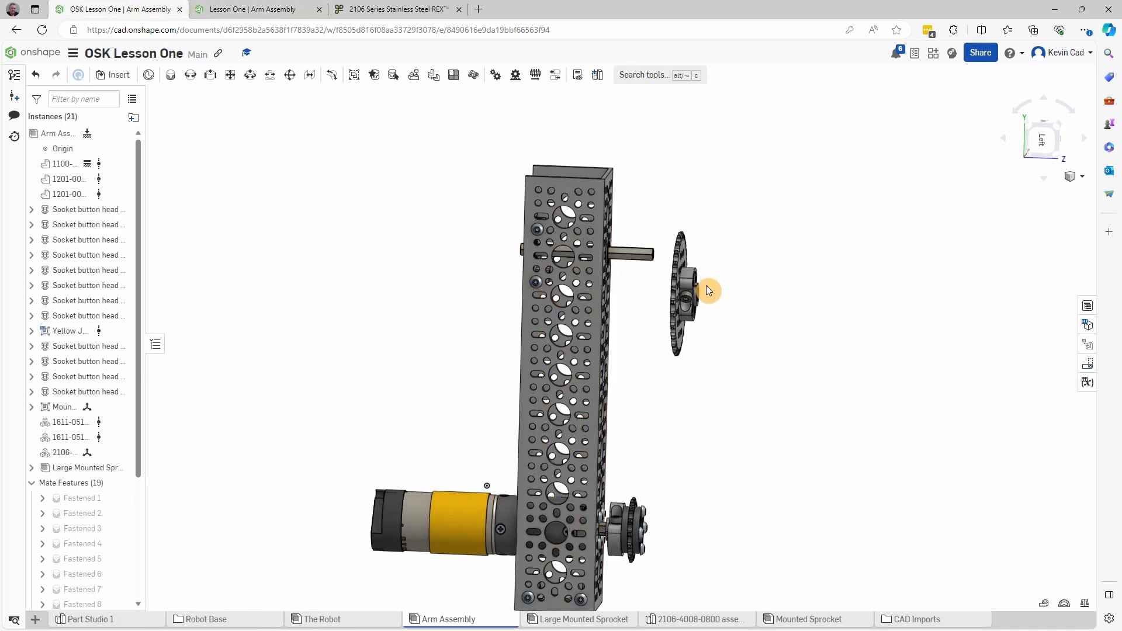
{"action": "right_click_drag", "start_coordinate": [735, 361], "coordinate": [684, 358]}
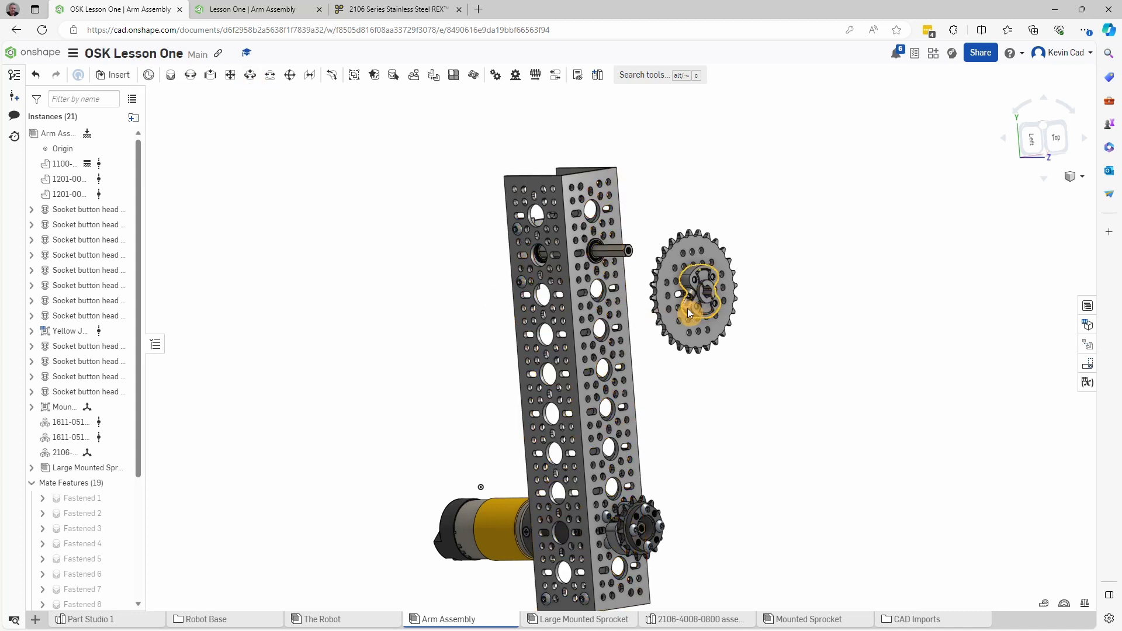
{"action": "right_click_drag", "start_coordinate": [306, 312], "coordinate": [280, 321]}
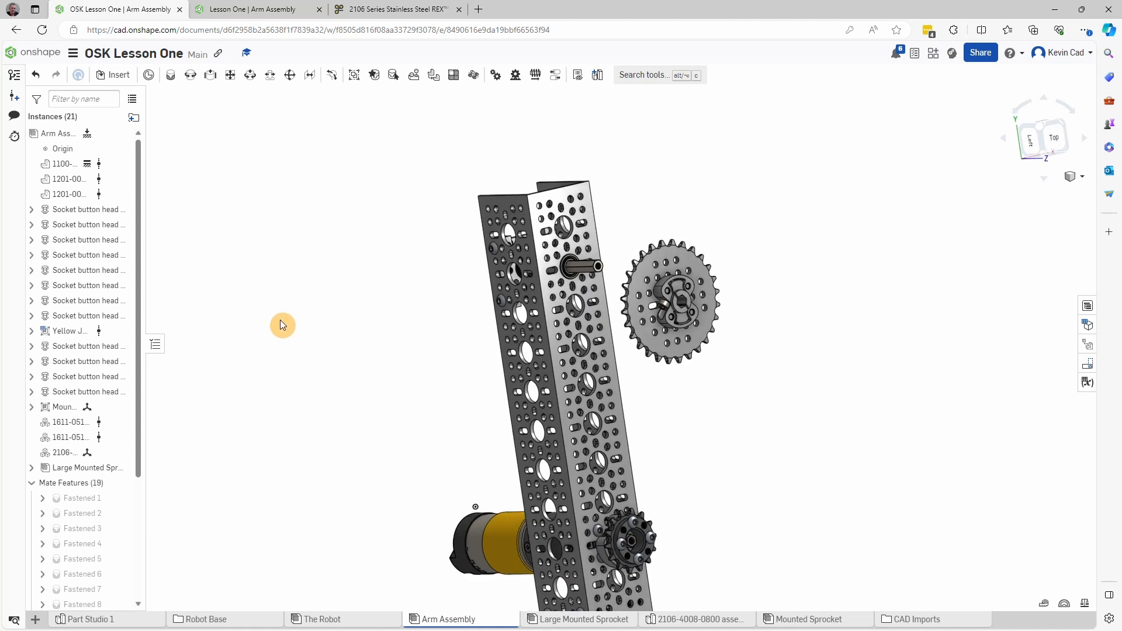
{"action": "scroll", "coordinate": [660, 312], "scroll_direction": "up", "scroll_amount": 5}
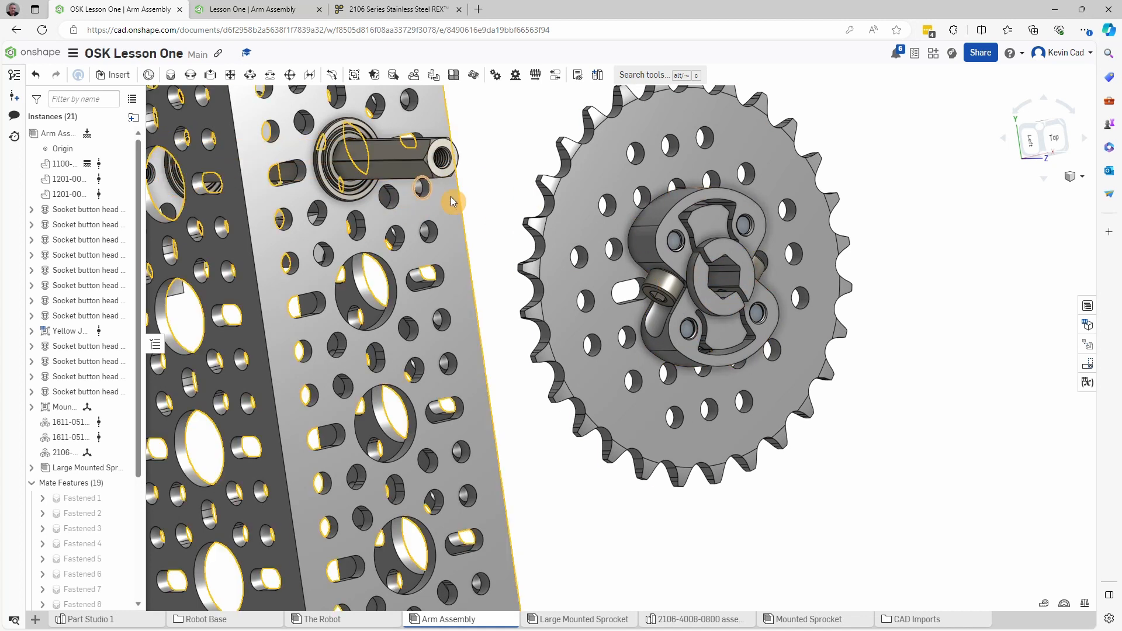
{"action": "right_click_drag", "start_coordinate": [447, 156], "coordinate": [503, 299]}
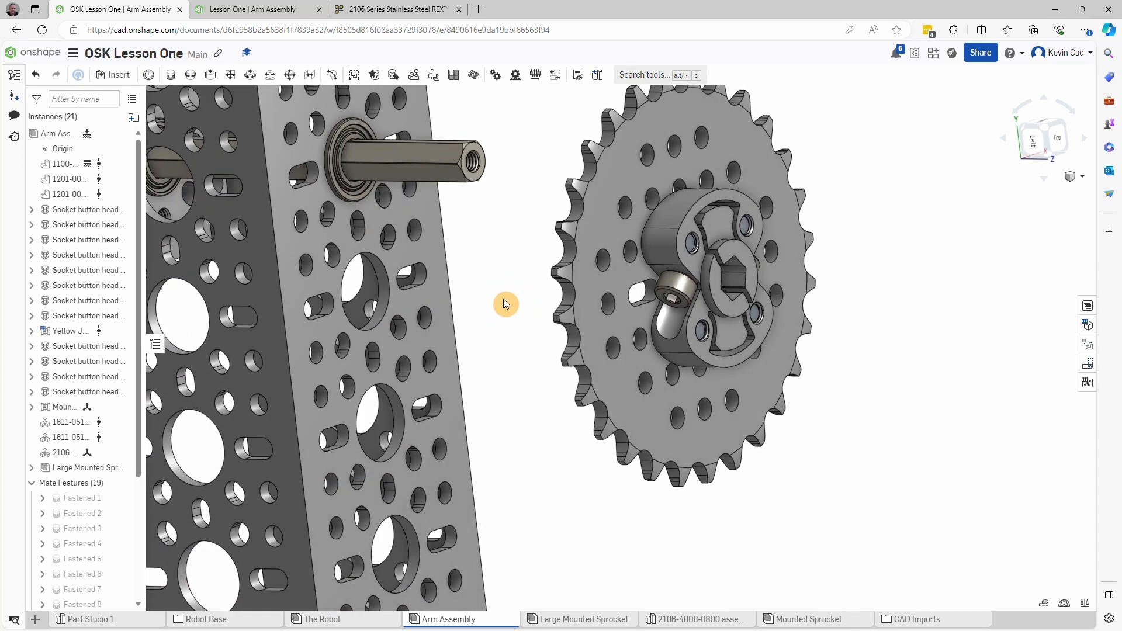
{"action": "left_click", "coordinate": [210, 77]}
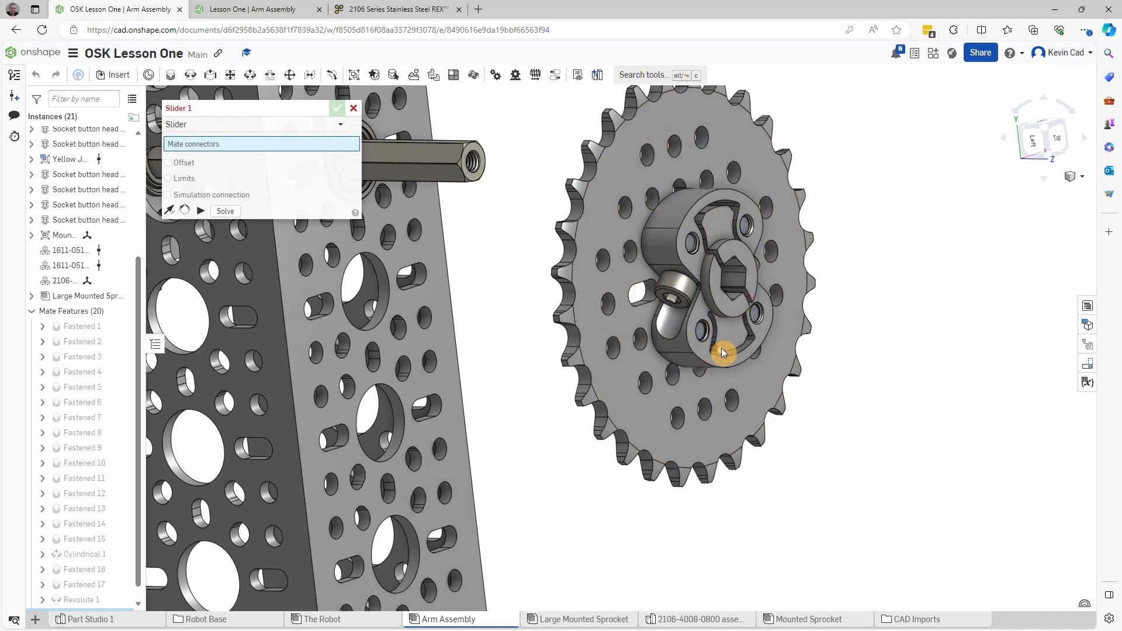
{"action": "scroll", "coordinate": [721, 348], "scroll_direction": "up", "scroll_amount": 3}
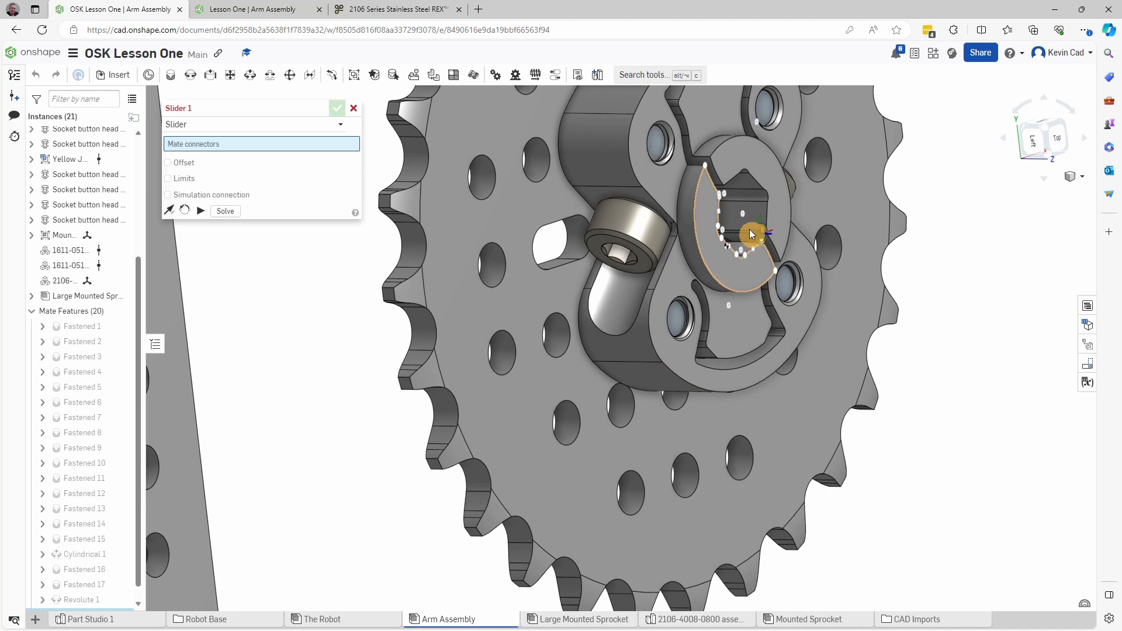
{"action": "left_click", "coordinate": [729, 406]}
{"action": "scroll", "coordinate": [729, 406], "scroll_direction": "down", "scroll_amount": 5}
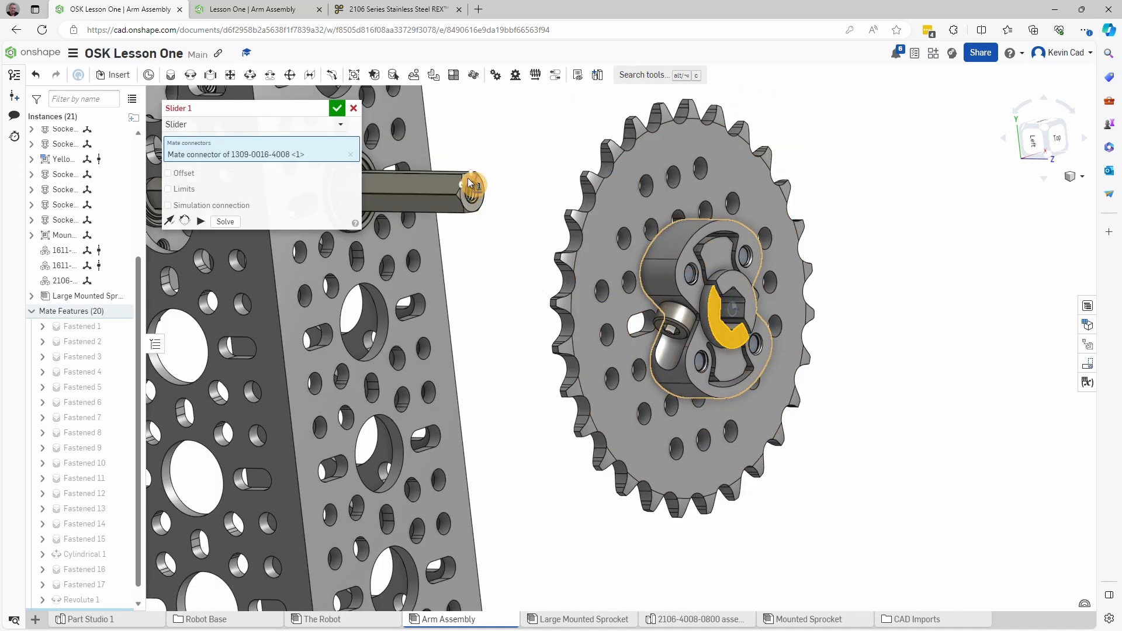
{"action": "left_click", "coordinate": [487, 317]}
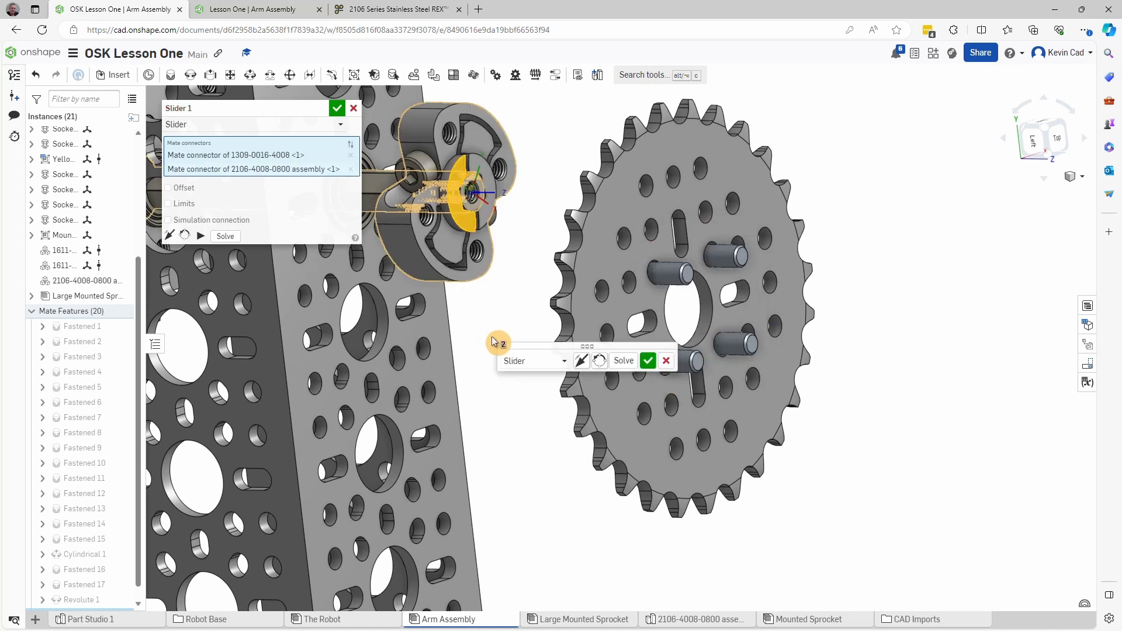
{"action": "left_click", "coordinate": [647, 361]}
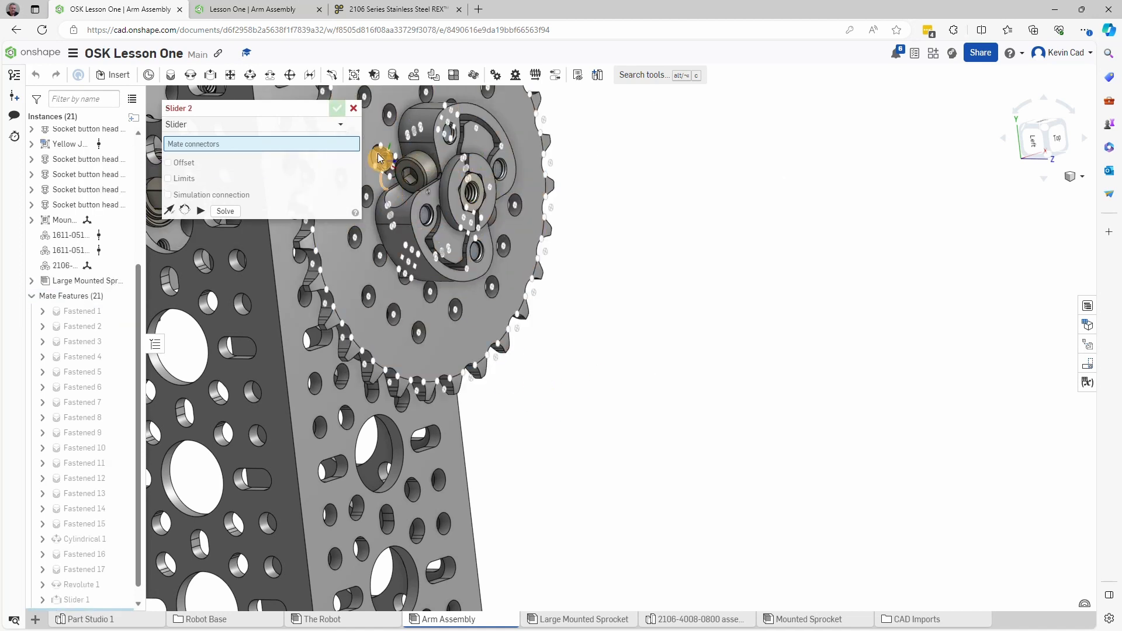
{"action": "left_click", "coordinate": [353, 110]}
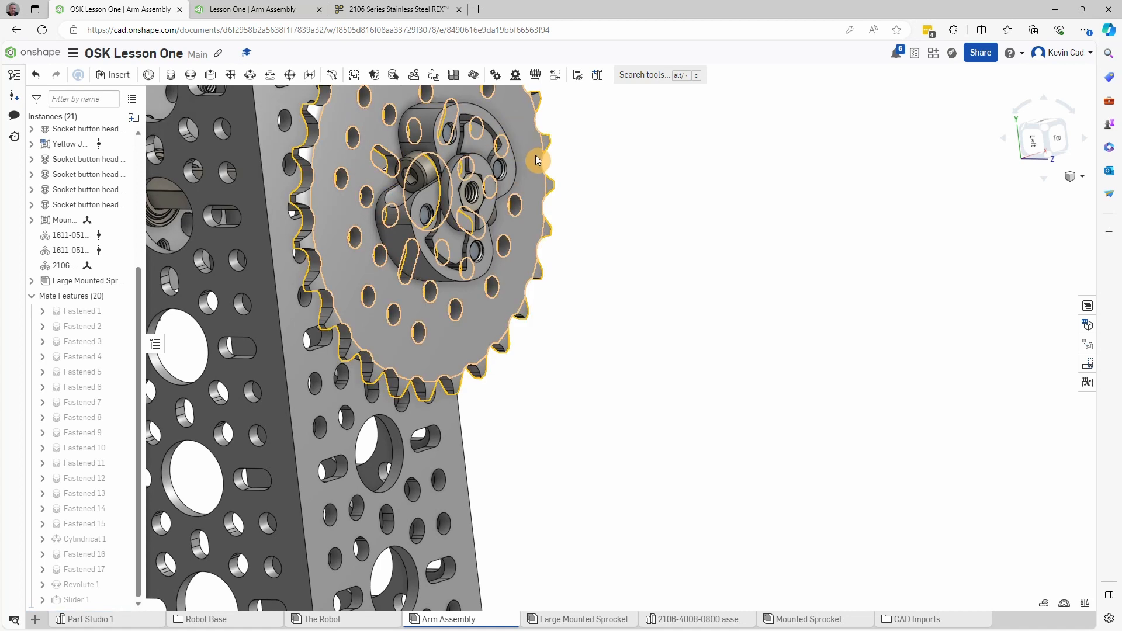
Step: Slide the large mounted sprocket along the hex shaft and bring it out beyond the channel's outer face
{"action": "left_click_drag", "start_coordinate": [535, 155], "coordinate": [506, 187]}
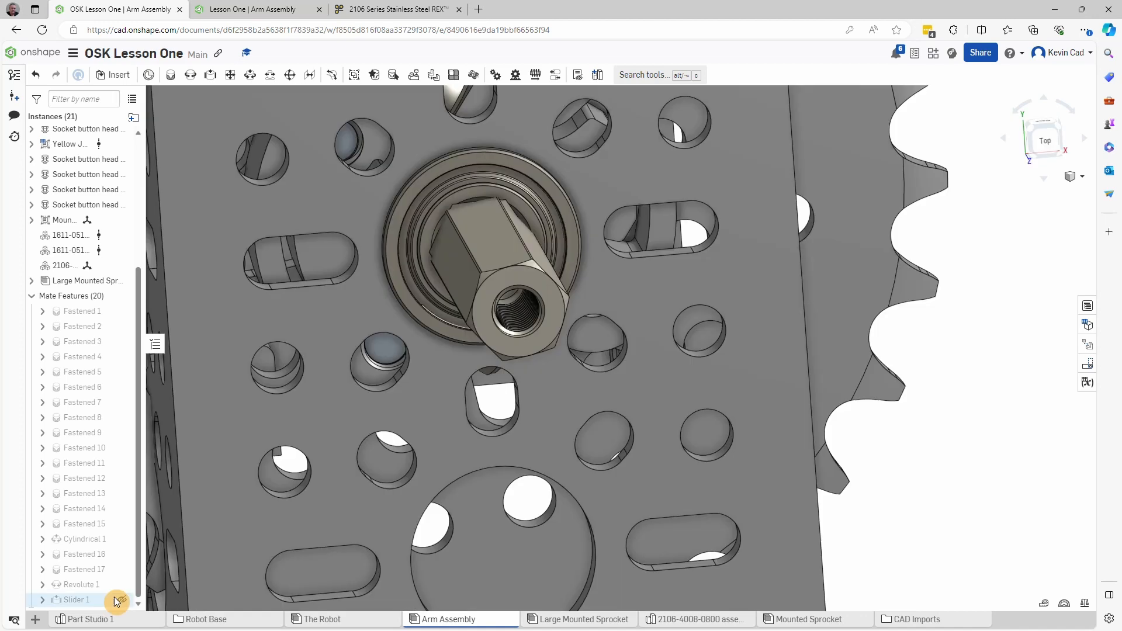
{"action": "left_click_drag", "start_coordinate": [423, 461], "coordinate": [454, 435]}
{"action": "right_click_drag", "start_coordinate": [456, 440], "coordinate": [548, 474]}
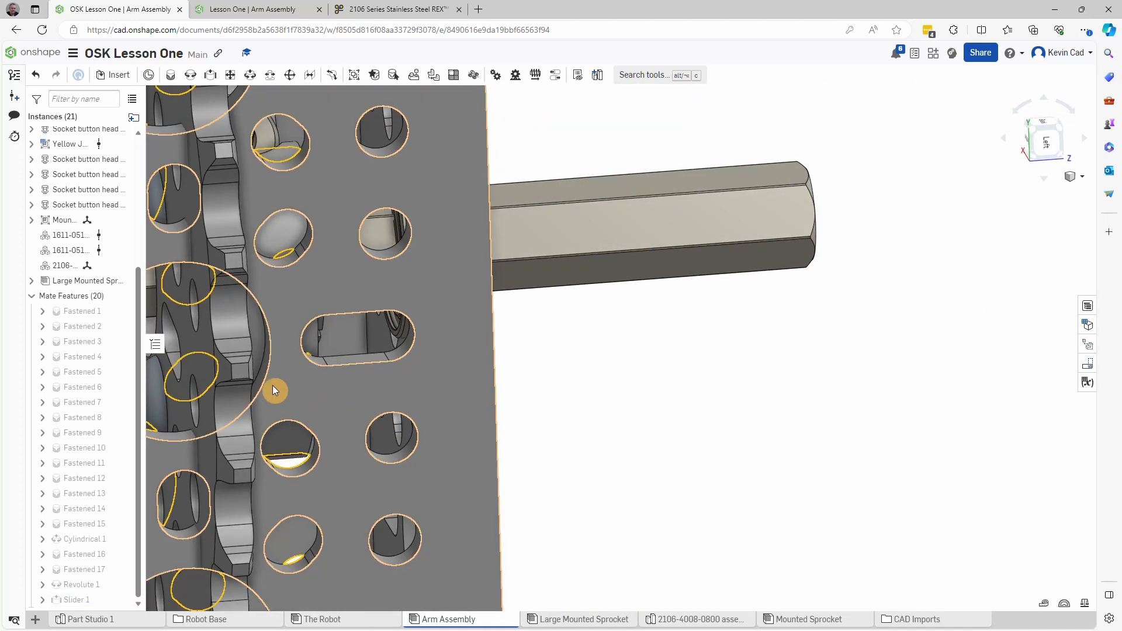
{"action": "left_click_drag", "start_coordinate": [293, 376], "coordinate": [666, 353]}
{"action": "right_click_drag", "start_coordinate": [665, 350], "coordinate": [654, 368]}
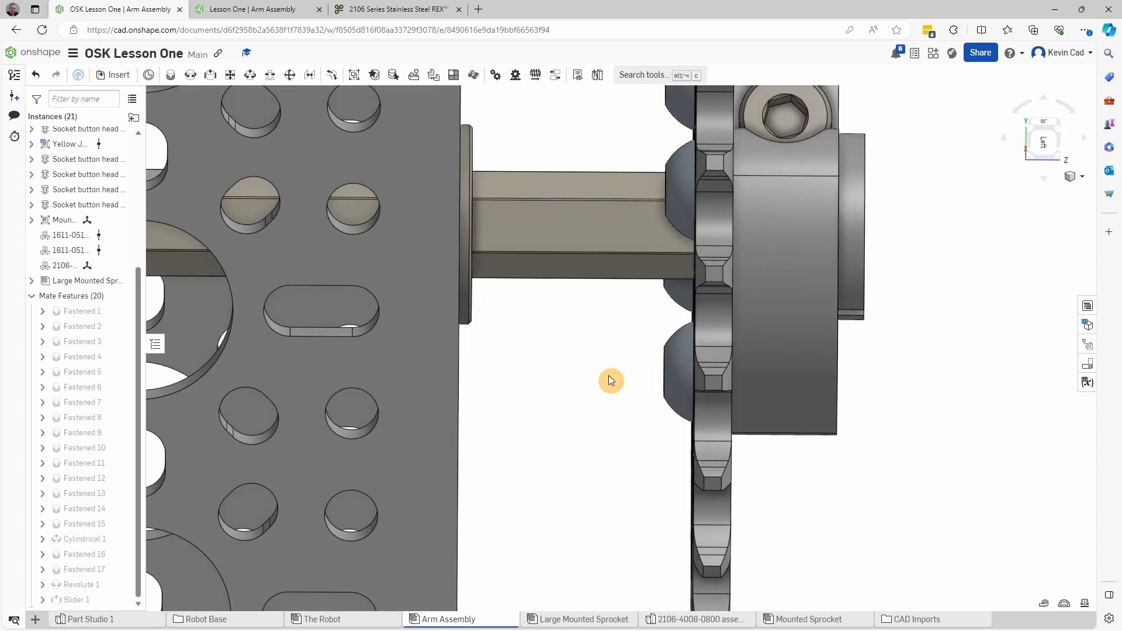
{"action": "scroll", "coordinate": [597, 401], "scroll_direction": "down", "scroll_amount": 5}
{"action": "middle_click_drag", "start_coordinate": [574, 393], "coordinate": [590, 427]}
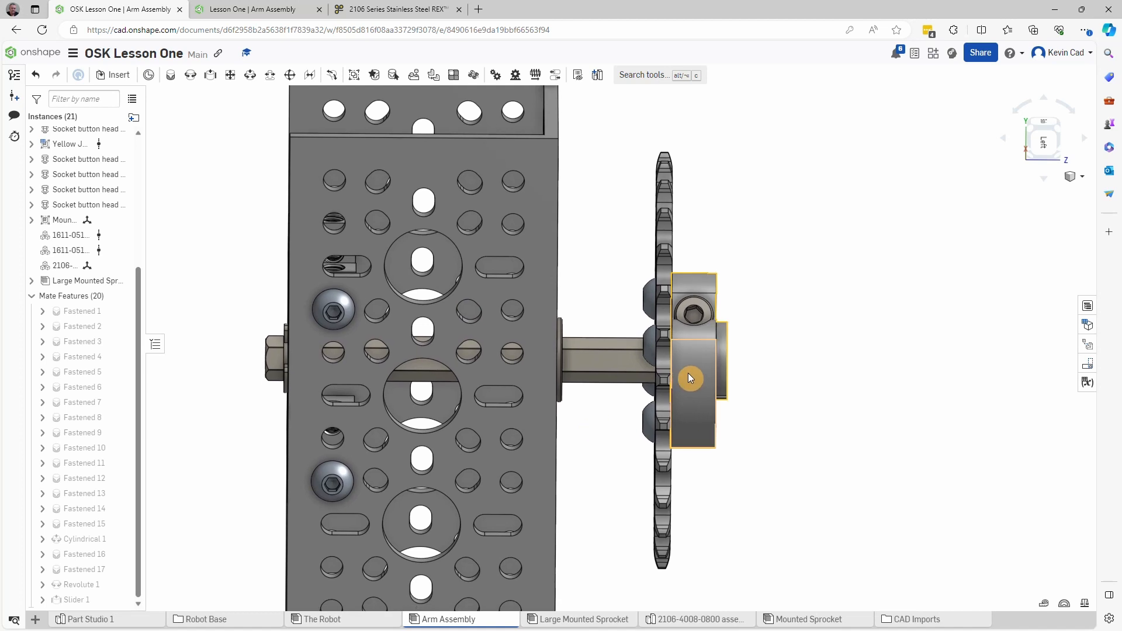
Step: Nudge the large sprocket slightly toward the channel to line up with the small motor sprocket, and rotate the hex shaft slightly
{"action": "mouse_move", "coordinate": [688, 375]}
{"action": "left_mouse_down"}
{"action": "mouse_move", "coordinate": [632, 376]}
{"action": "mouse_move", "coordinate": [683, 378]}
{"action": "left_mouse_up"}
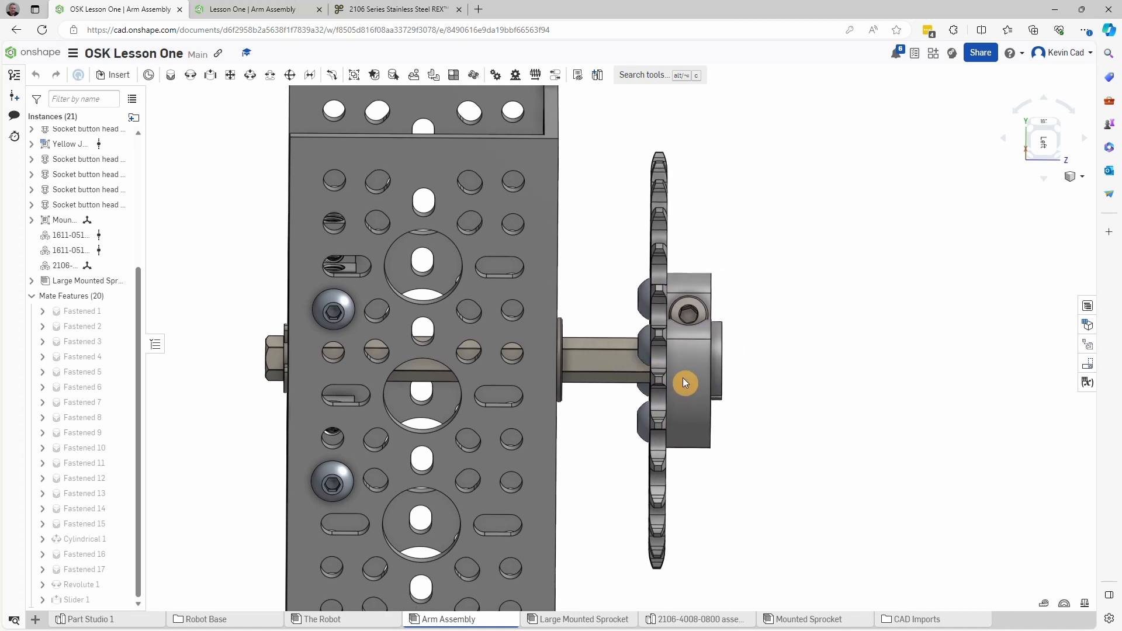
{"action": "left_click", "coordinate": [621, 357]}
{"action": "left_click_drag", "start_coordinate": [272, 348], "coordinate": [269, 381]}
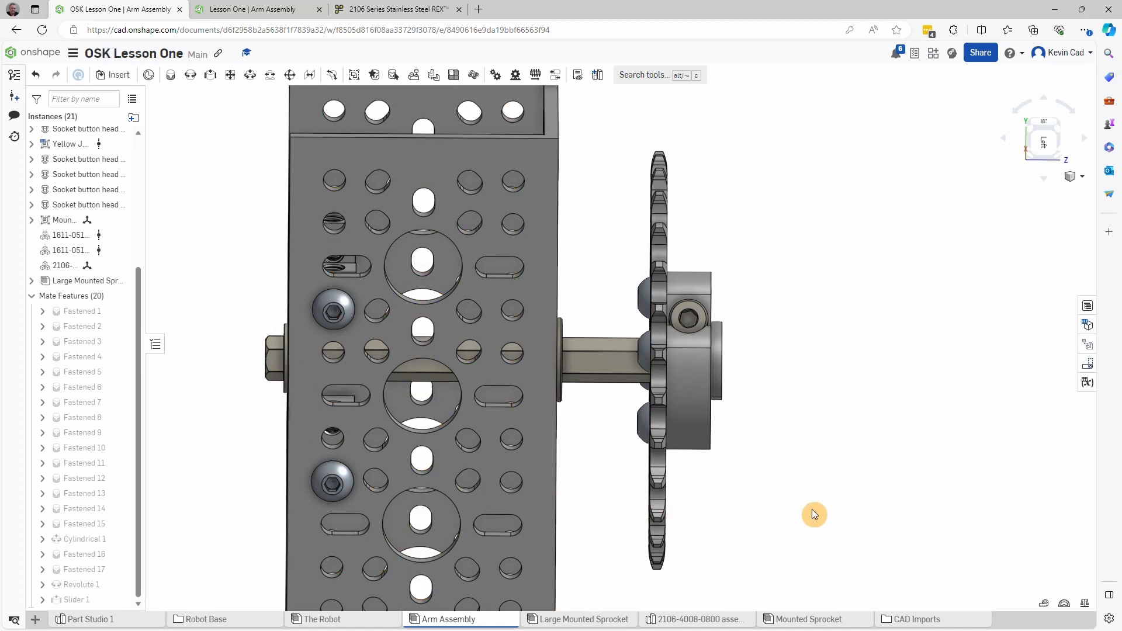
{"action": "scroll", "coordinate": [818, 442], "scroll_direction": "down", "scroll_amount": 5}
{"action": "scroll", "coordinate": [679, 271], "scroll_direction": "up", "scroll_amount": 2}
{"action": "scroll", "coordinate": [711, 356], "scroll_direction": "down", "scroll_amount": 5}
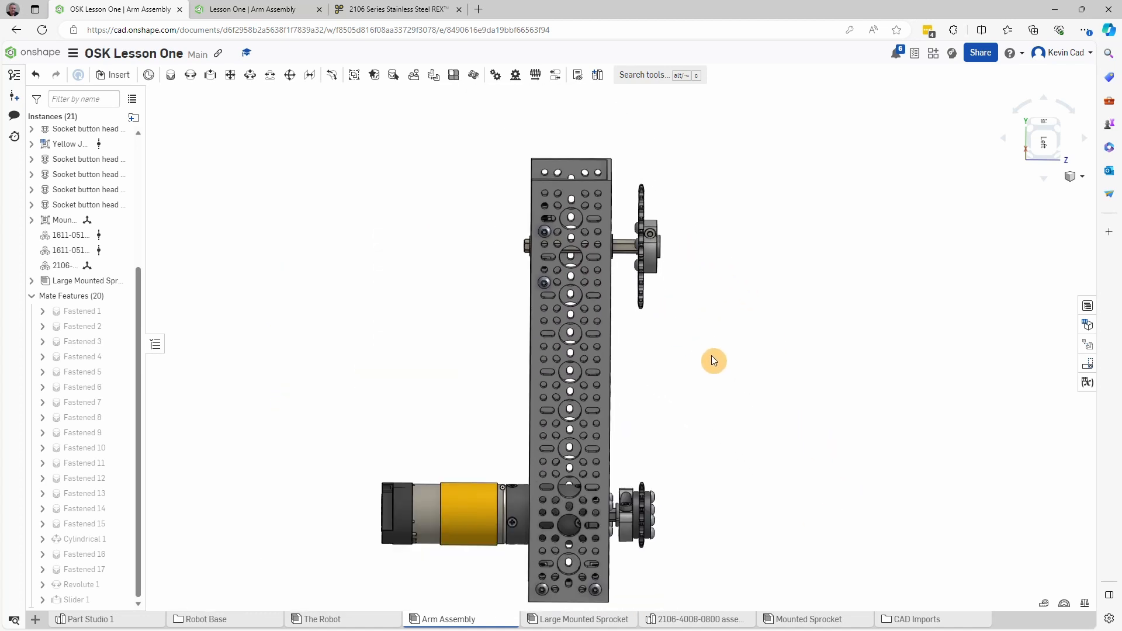
{"action": "right_click_drag", "start_coordinate": [717, 373], "coordinate": [658, 380]}
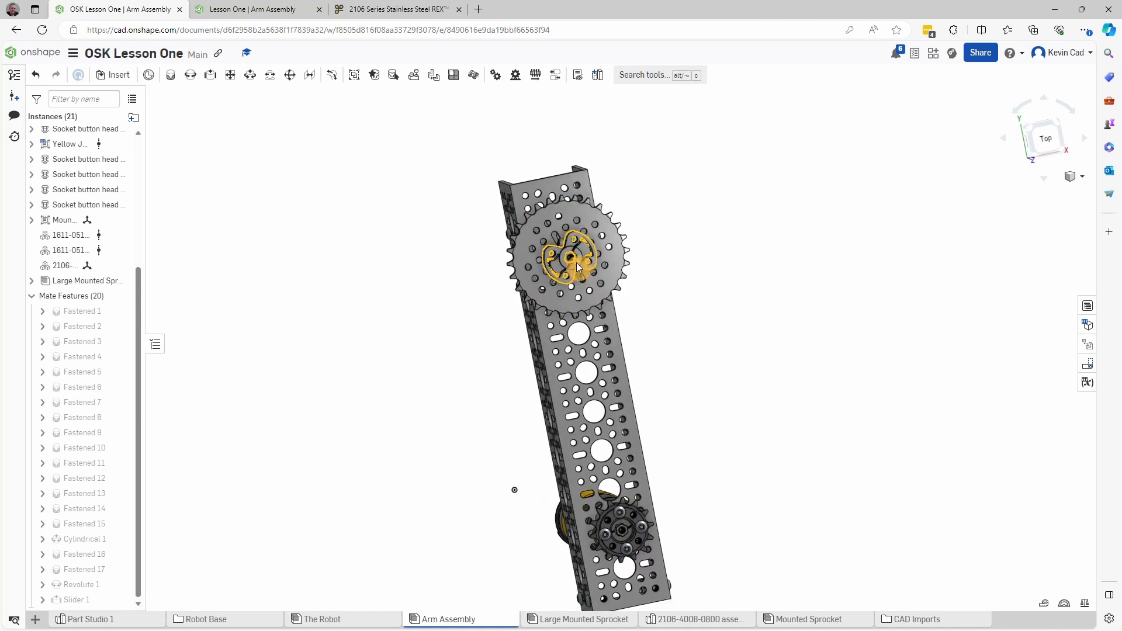
{"action": "right_click_drag", "start_coordinate": [687, 349], "coordinate": [689, 350]}
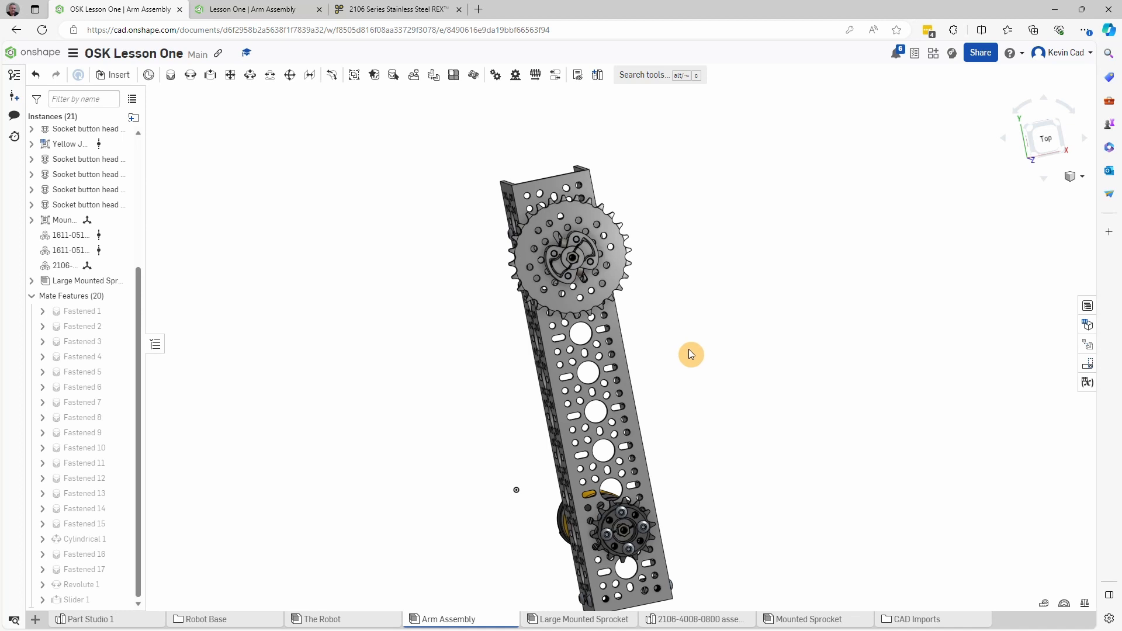
{"action": "middle_click_drag", "start_coordinate": [403, 323], "coordinate": [248, 274]}
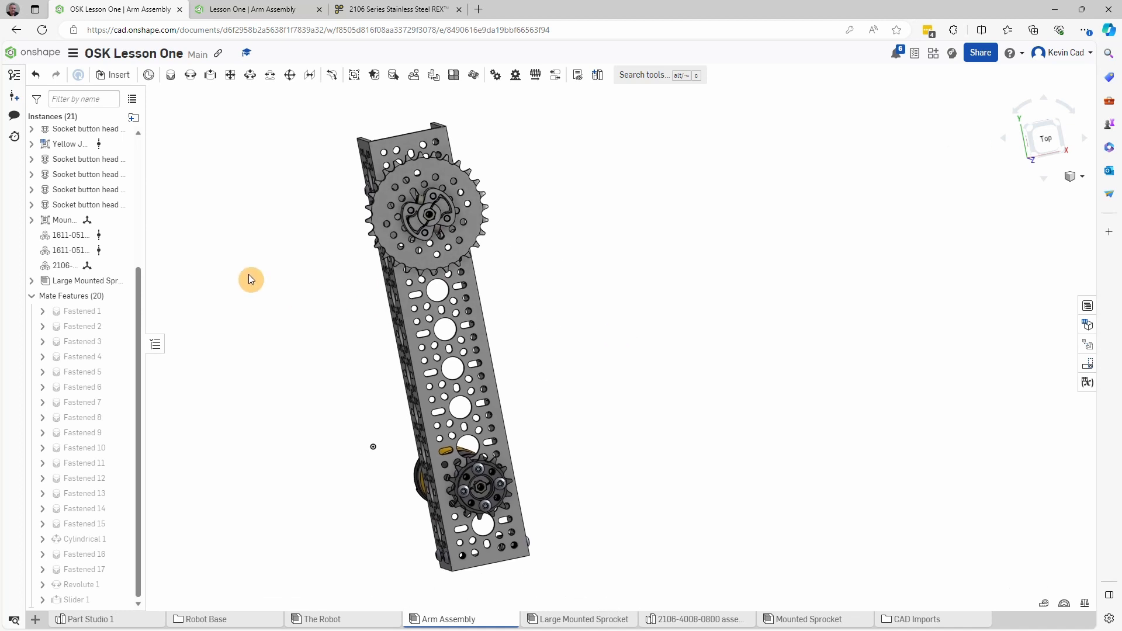
{"action": "right_click_drag", "start_coordinate": [248, 274], "coordinate": [279, 278]}
{"action": "left_click", "coordinate": [111, 75]}
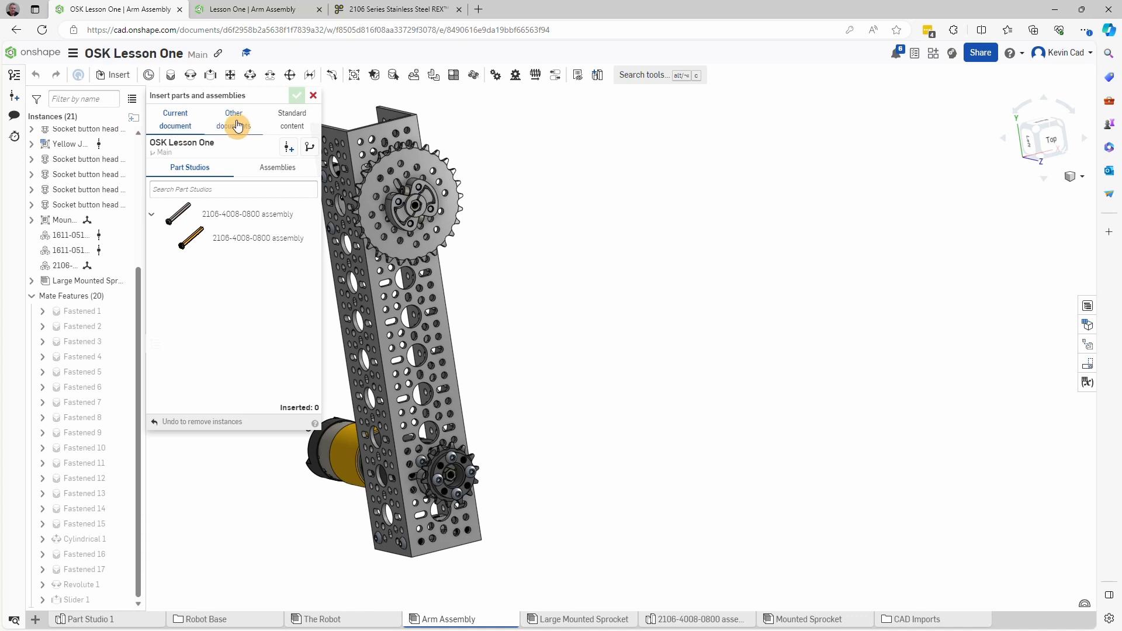
{"action": "left_click", "coordinate": [236, 125]}
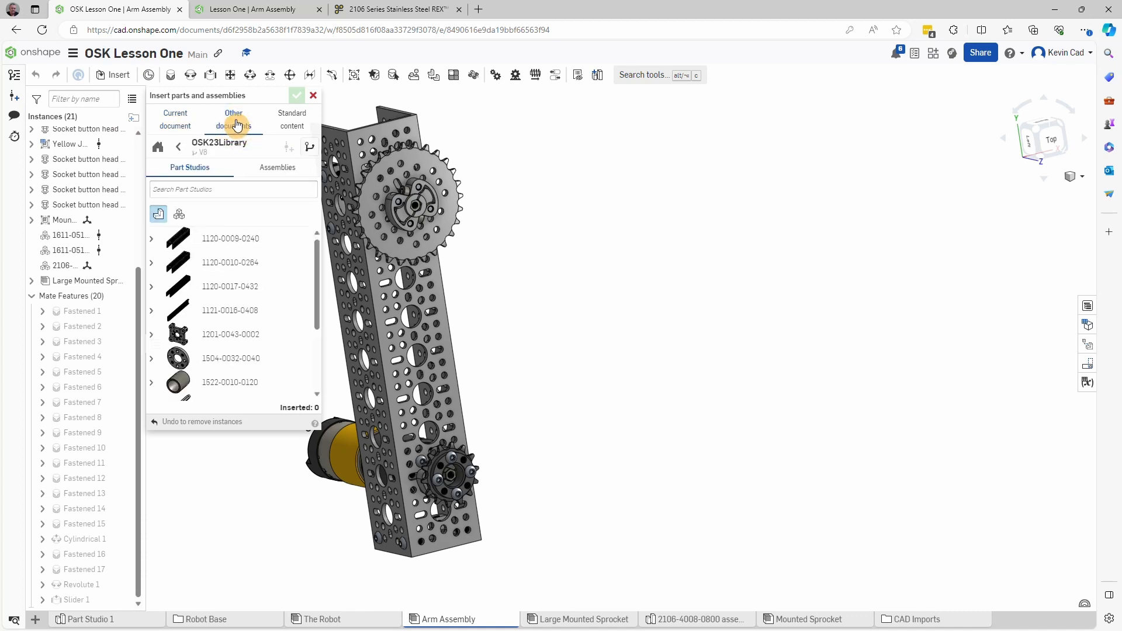
{"action": "left_click", "coordinate": [215, 316]}
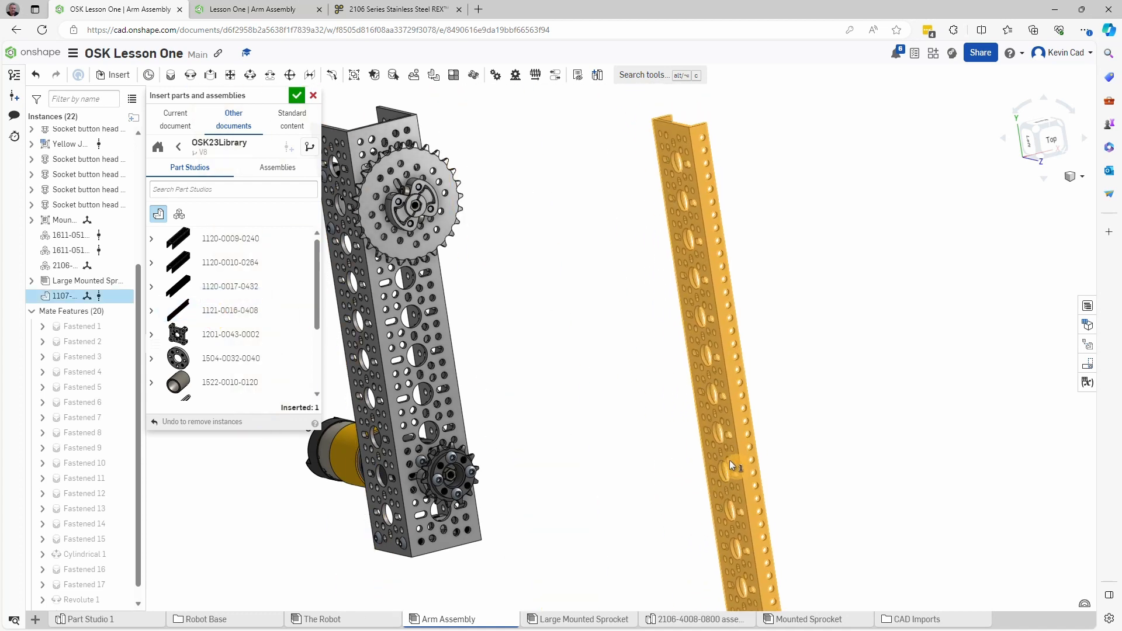
{"action": "left_click", "coordinate": [734, 462]}
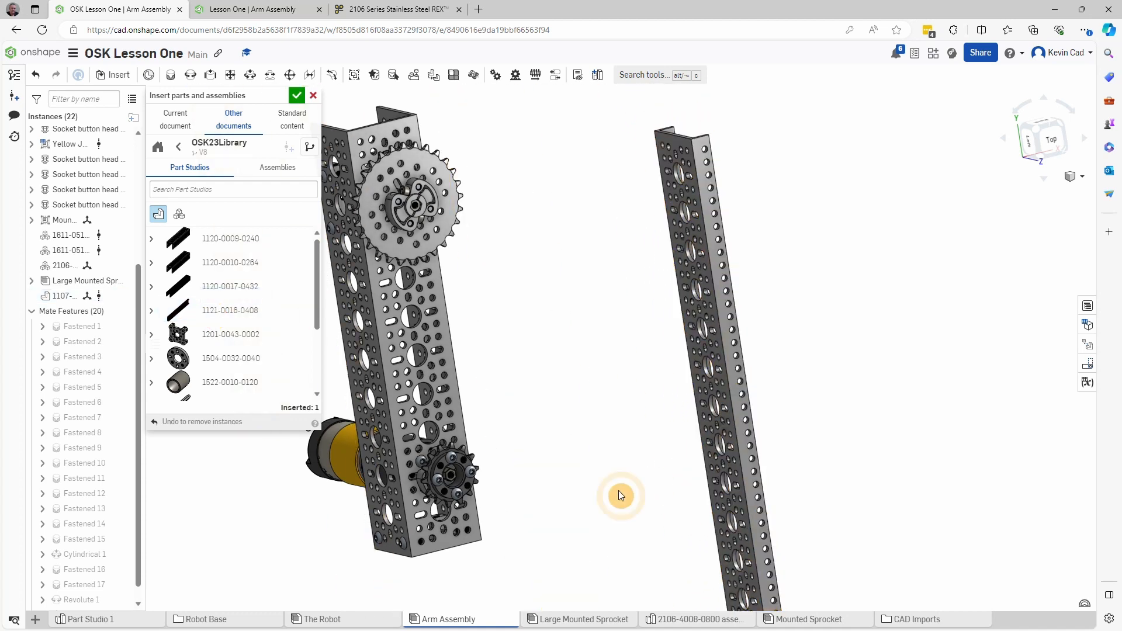
{"action": "right_click_drag", "start_coordinate": [882, 373], "coordinate": [911, 426]}
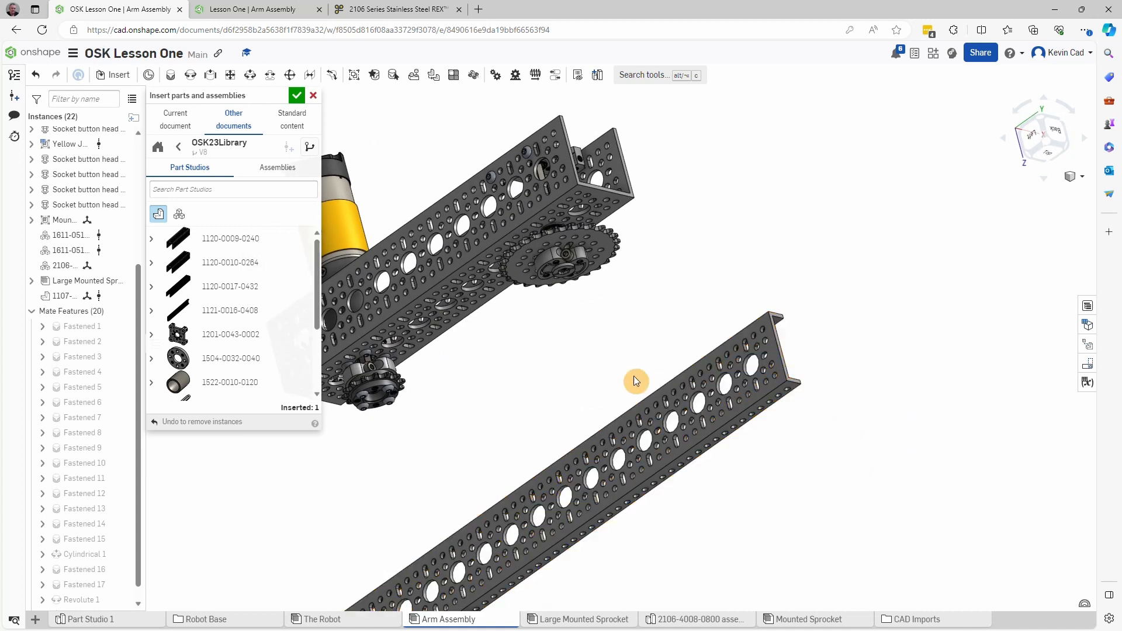
{"action": "scroll", "coordinate": [599, 348], "scroll_direction": "up", "scroll_amount": 3}
{"action": "scroll", "coordinate": [542, 192], "scroll_direction": "up", "scroll_amount": 5}
{"action": "scroll", "coordinate": [542, 191], "scroll_direction": "up", "scroll_amount": 5}
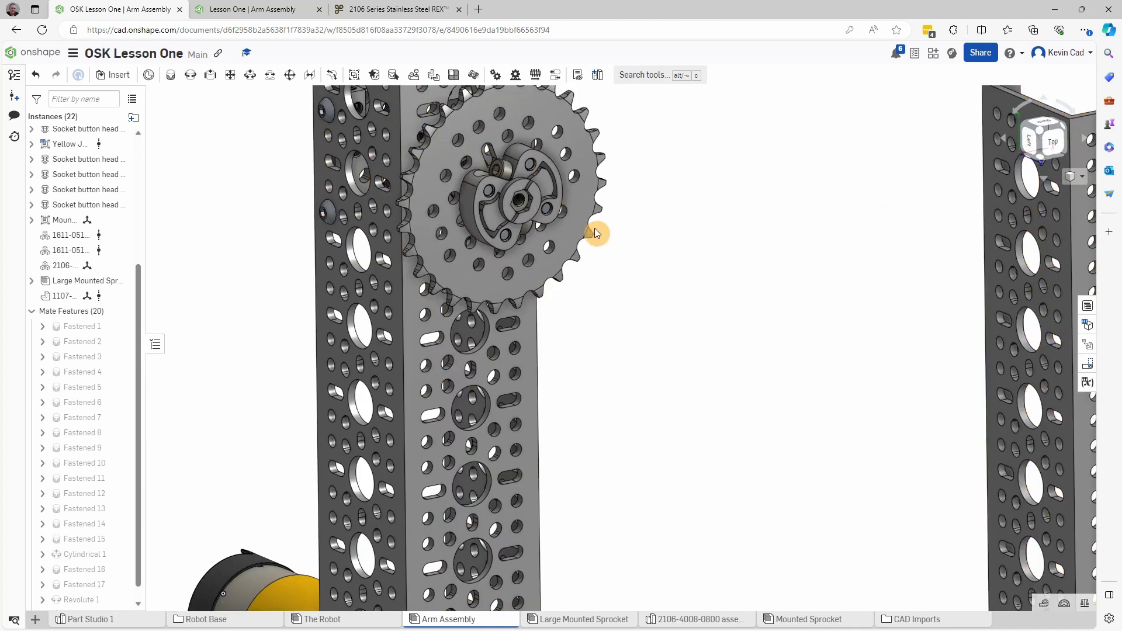
{"action": "left_click", "coordinate": [150, 75]}
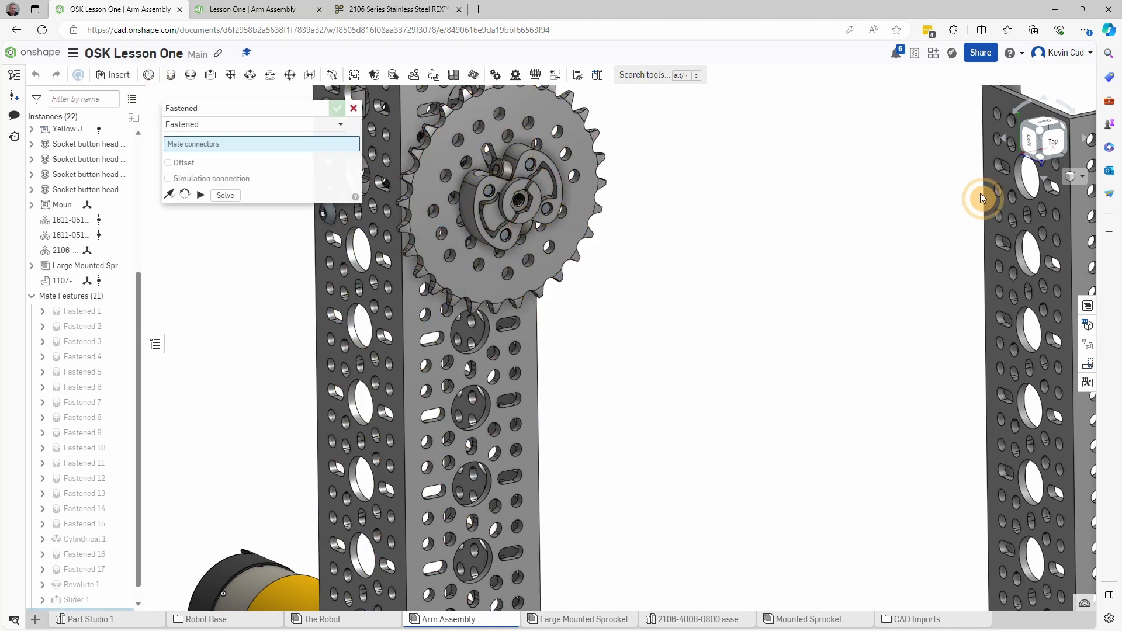
{"action": "left_click", "coordinate": [1034, 203]}
{"action": "scroll", "coordinate": [515, 234], "scroll_direction": "up", "scroll_amount": 5}
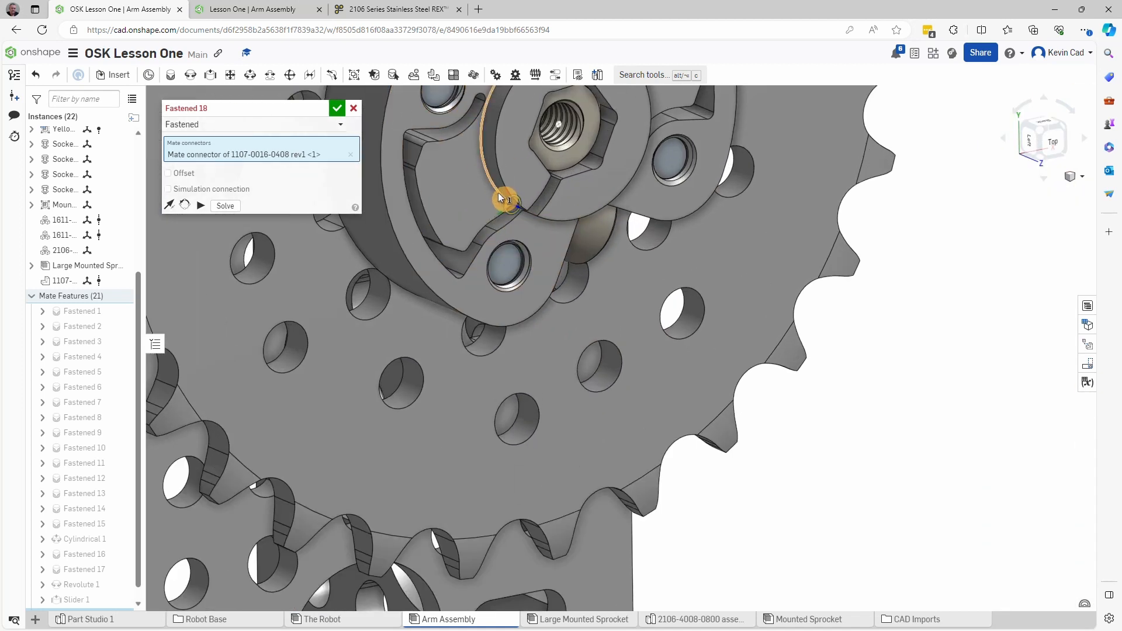
{"action": "left_click", "coordinate": [498, 191]}
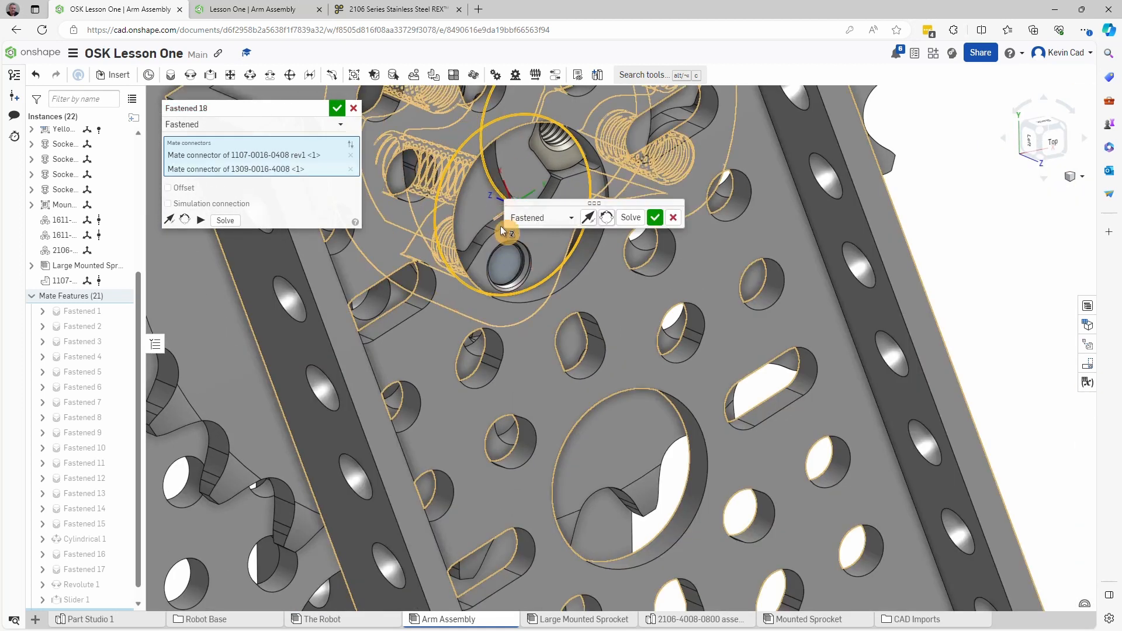
{"action": "scroll", "coordinate": [500, 226], "scroll_direction": "down", "scroll_amount": 4}
{"action": "scroll", "coordinate": [617, 286], "scroll_direction": "down", "scroll_amount": 2}
{"action": "mouse_move", "coordinate": [618, 288]}
{"action": "right_mouse_down"}
{"action": "mouse_move", "coordinate": [662, 314]}
{"action": "mouse_move", "coordinate": [680, 350]}
{"action": "mouse_move", "coordinate": [597, 311]}
{"action": "mouse_move", "coordinate": [599, 295]}
{"action": "right_mouse_up"}
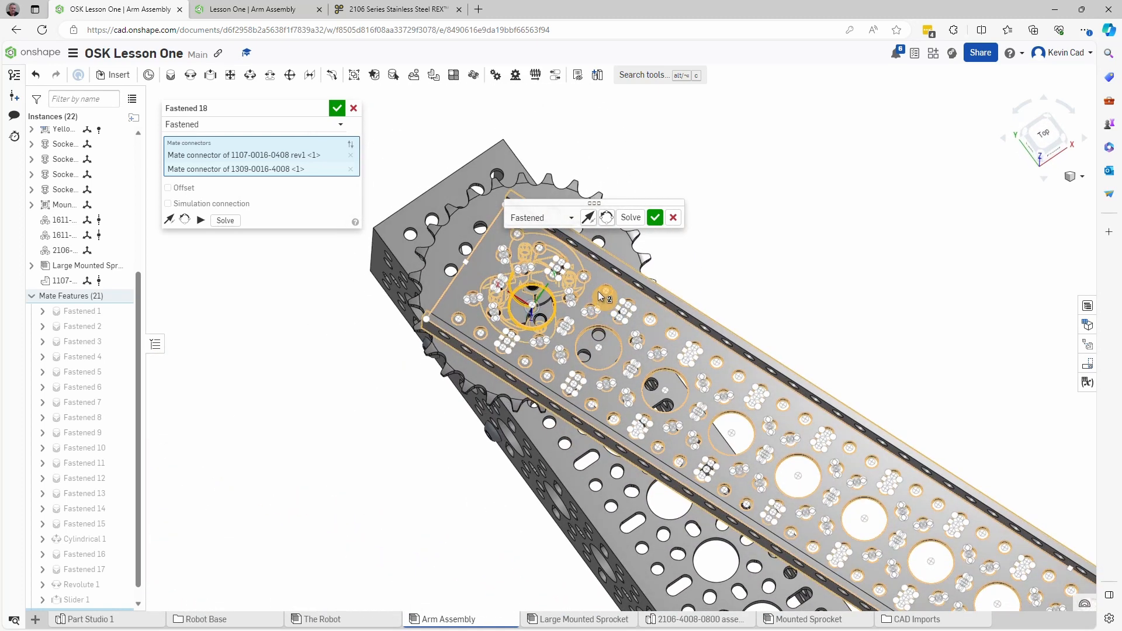
{"action": "left_click", "coordinate": [350, 169]}
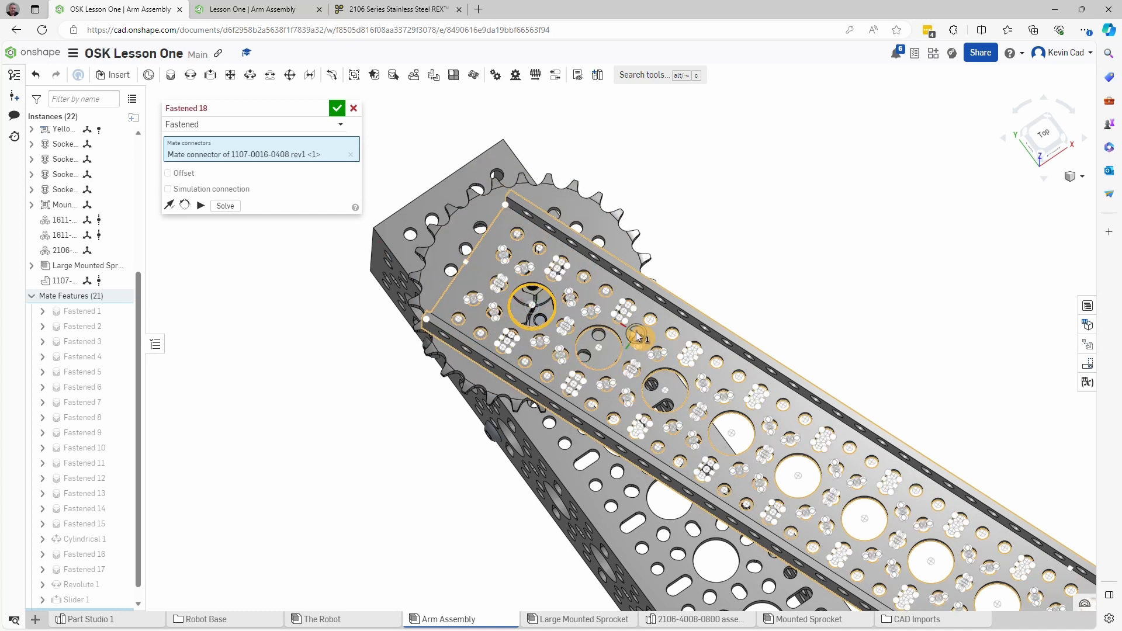
{"action": "left_click_drag", "start_coordinate": [634, 328], "coordinate": [895, 224]}
{"action": "scroll", "coordinate": [459, 327], "scroll_direction": "up", "scroll_amount": 4}
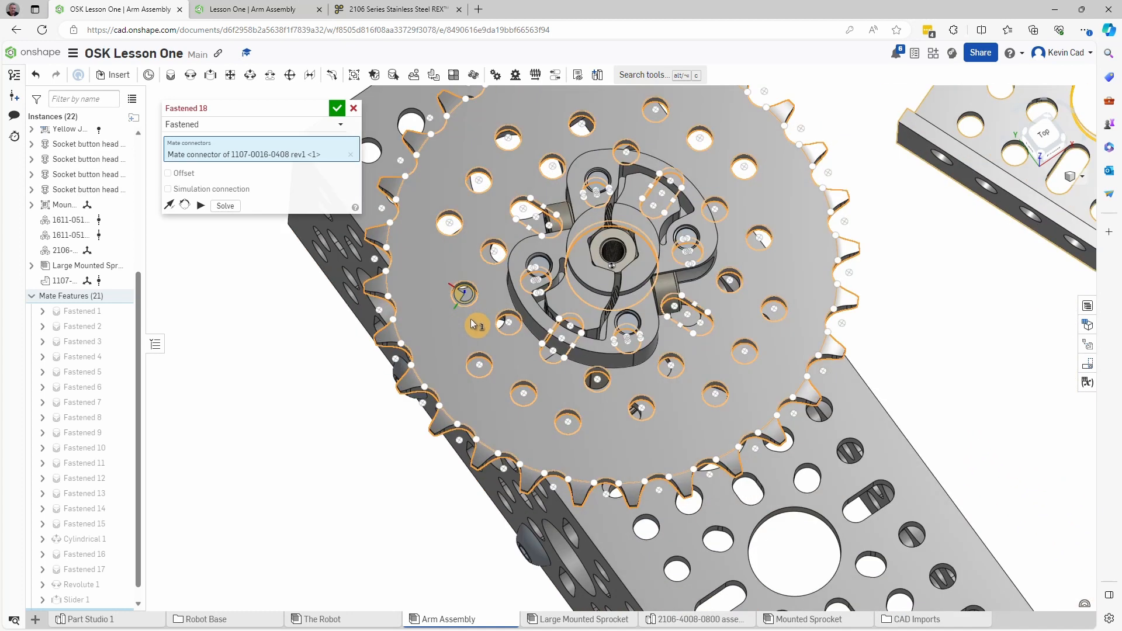
{"action": "scroll", "coordinate": [660, 267], "scroll_direction": "up", "scroll_amount": 3}
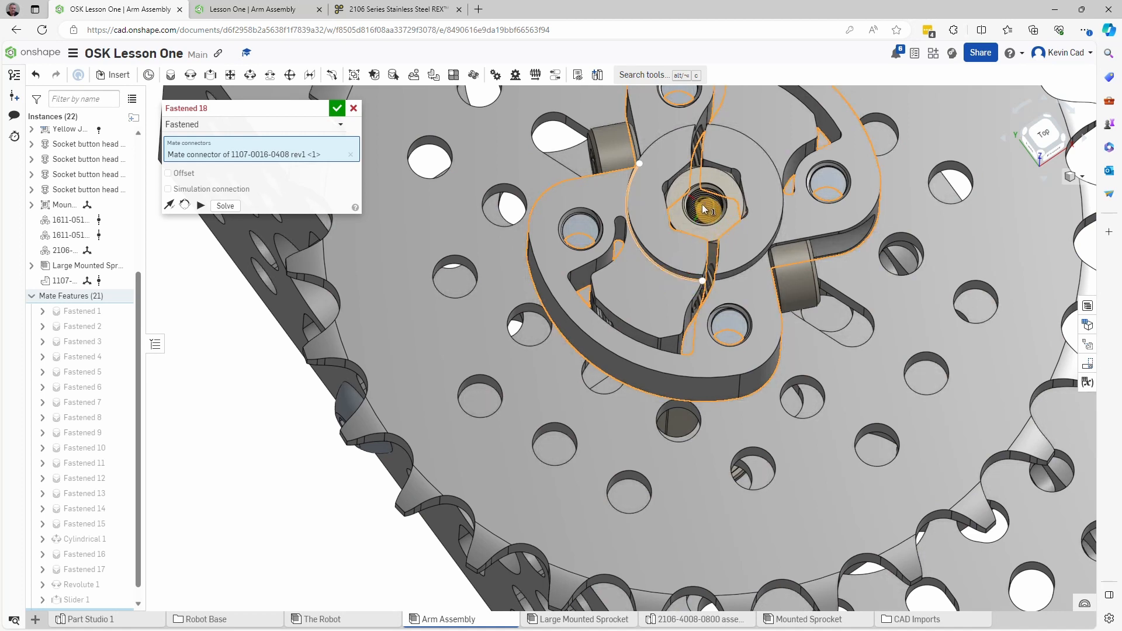
{"action": "left_click", "coordinate": [688, 216]}
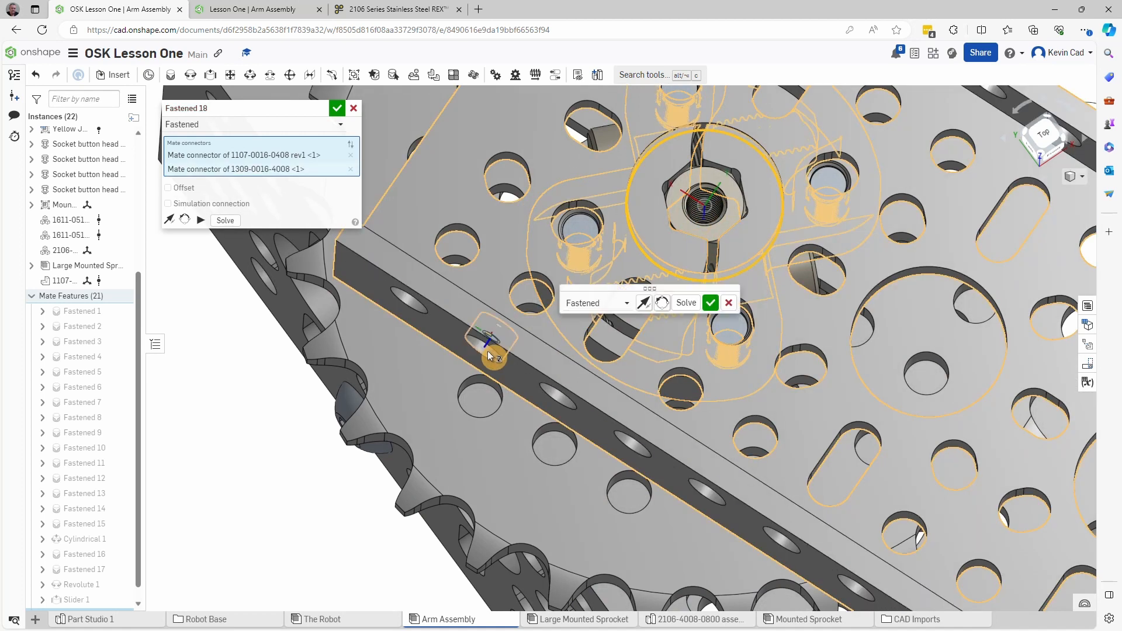
{"action": "left_click", "coordinate": [707, 305]}
{"action": "right_click_drag", "start_coordinate": [620, 391], "coordinate": [609, 440]}
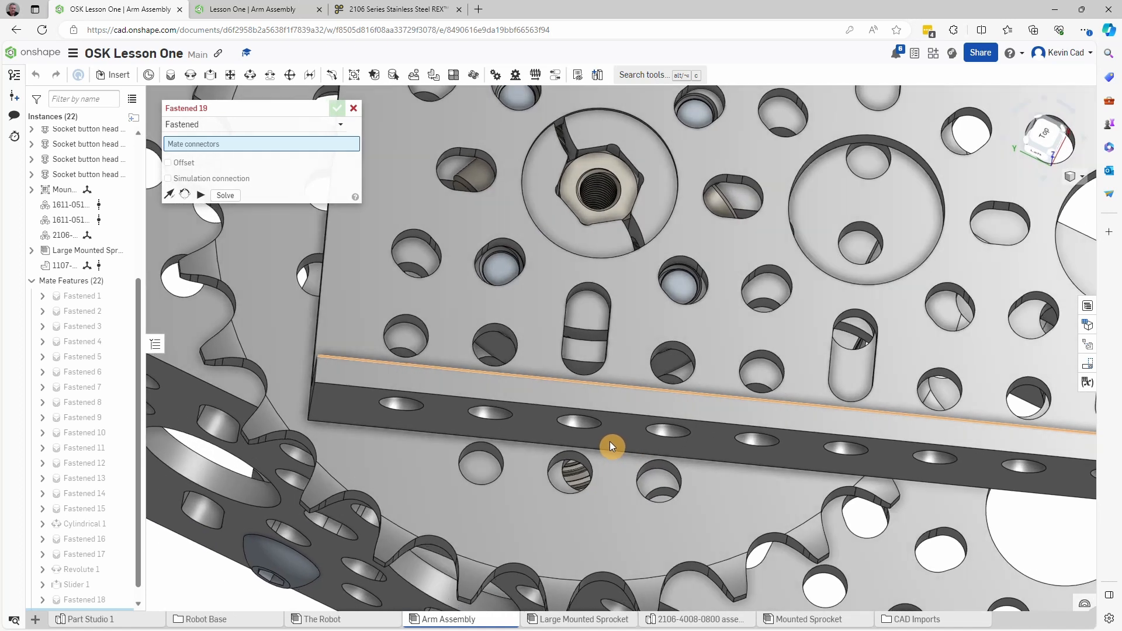
{"action": "left_click", "coordinate": [353, 109]}
Step: Inspect the hub screws through the channel holes and measure the parallel distance between the large sprocket and the channel face
{"action": "middle_click_drag", "start_coordinate": [488, 254], "coordinate": [457, 356]}
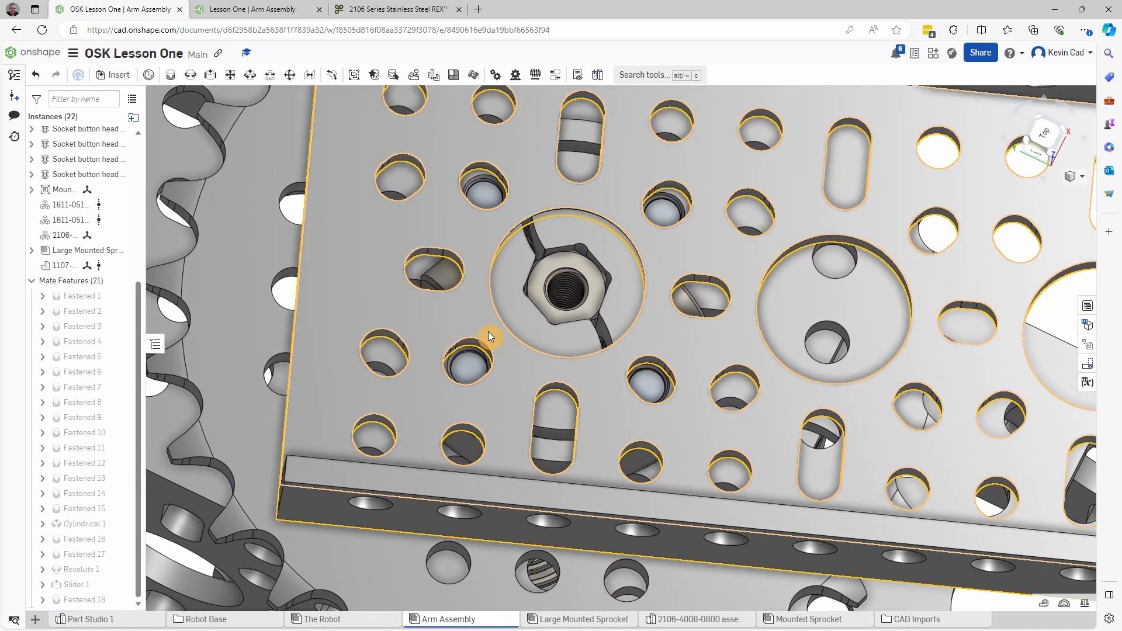
{"action": "mouse_move", "coordinate": [488, 331]}
{"action": "right_mouse_down"}
{"action": "mouse_move", "coordinate": [493, 322]}
{"action": "mouse_move", "coordinate": [479, 324]}
{"action": "mouse_move", "coordinate": [472, 375]}
{"action": "mouse_move", "coordinate": [444, 395]}
{"action": "mouse_move", "coordinate": [469, 392]}
{"action": "right_mouse_up"}
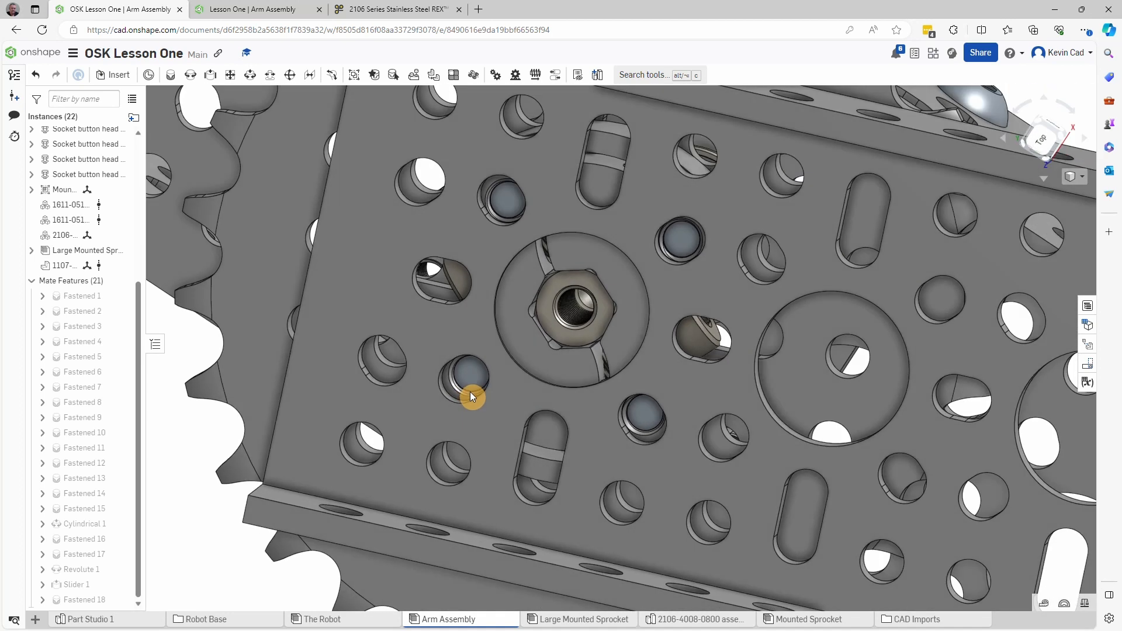
{"action": "right_click_drag", "start_coordinate": [470, 392], "coordinate": [439, 370]}
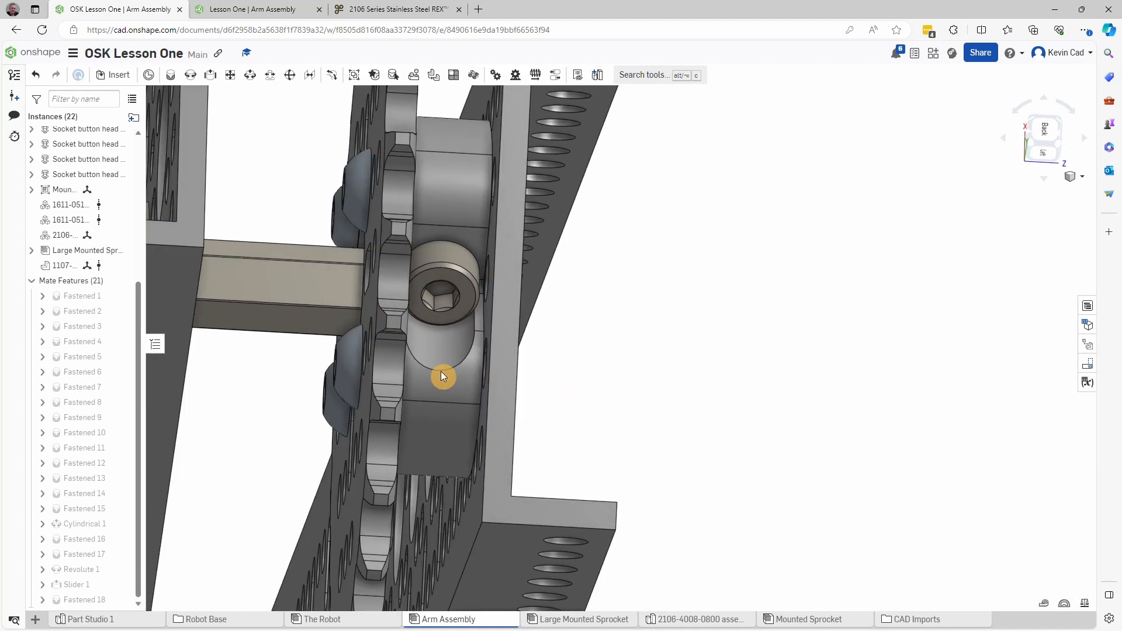
{"action": "mouse_move", "coordinate": [682, 414]}
{"action": "right_mouse_down"}
{"action": "mouse_move", "coordinate": [574, 412]}
{"action": "mouse_move", "coordinate": [700, 409]}
{"action": "mouse_move", "coordinate": [595, 410]}
{"action": "mouse_move", "coordinate": [686, 407]}
{"action": "right_mouse_up"}
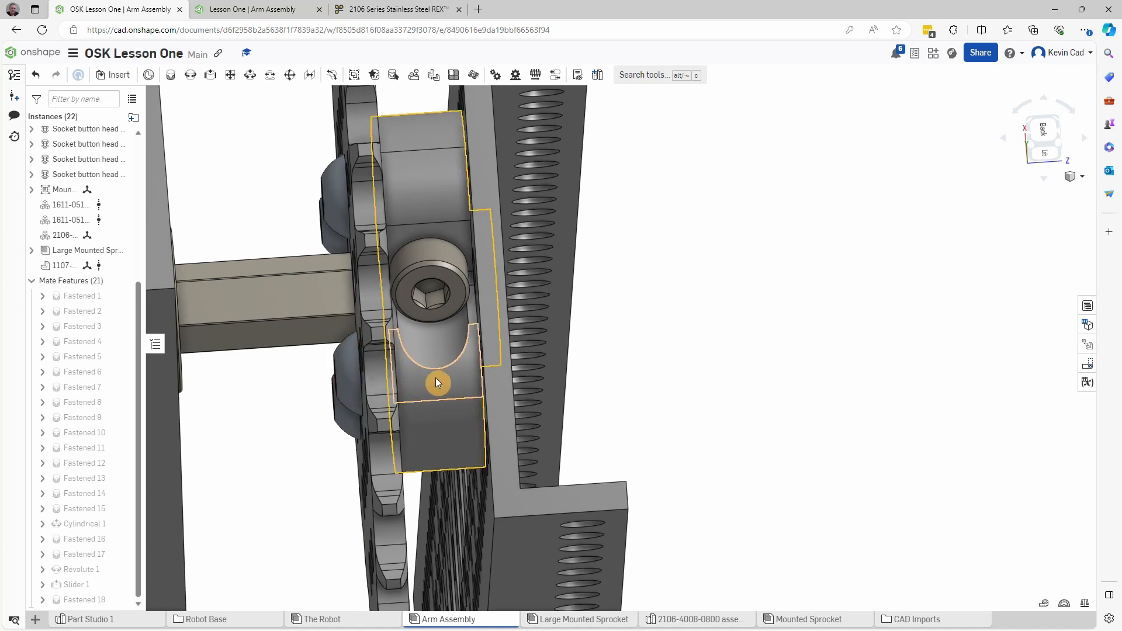
{"action": "right_click_drag", "start_coordinate": [447, 380], "coordinate": [660, 436]}
{"action": "left_click", "coordinate": [478, 450]}
{"action": "left_click", "coordinate": [622, 441]}
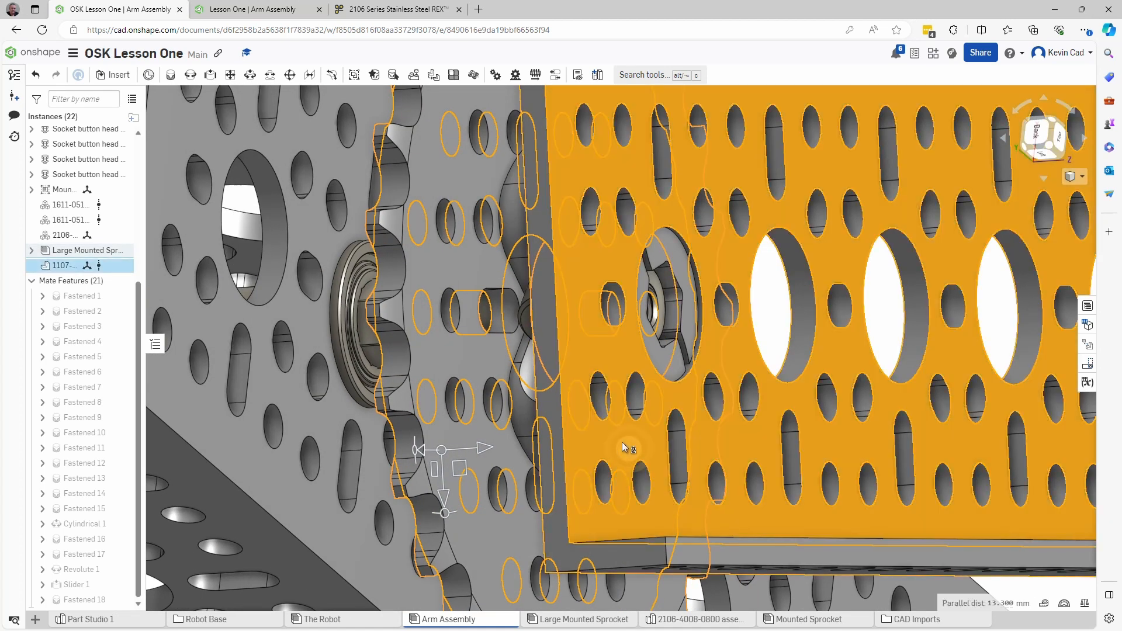
{"action": "mouse_move", "coordinate": [997, 604]}
{"action": "left_click", "coordinate": [772, 327]}
Step: Examine the hub clamp, sprocket screws and mated channel from the side and along the hex shaft
{"action": "right_click_drag", "start_coordinate": [793, 320], "coordinate": [737, 349]}
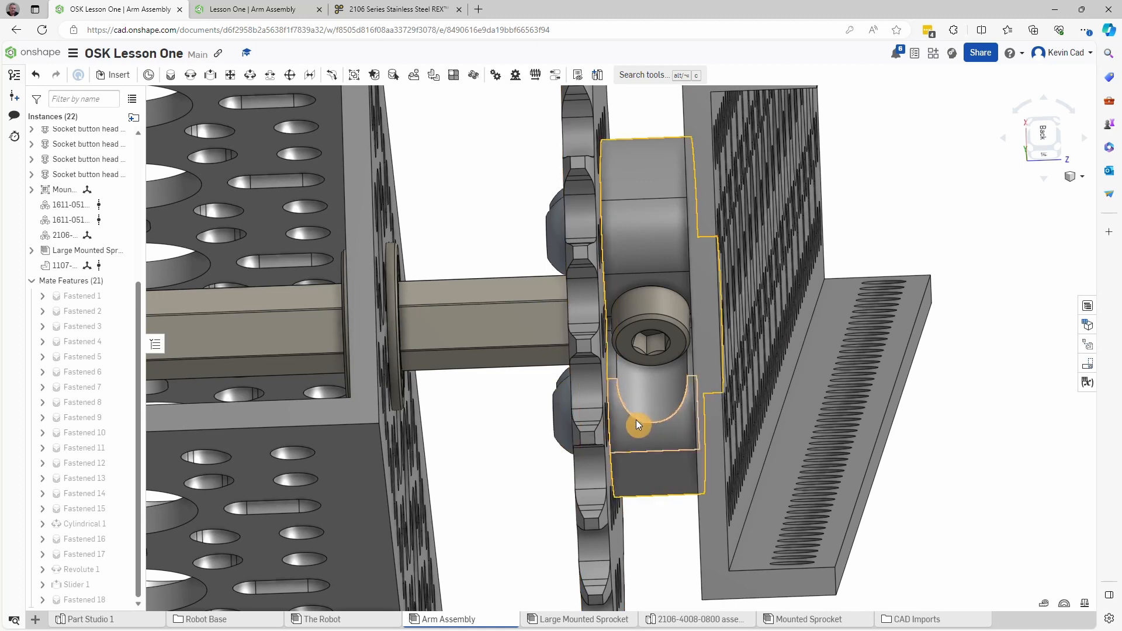
{"action": "mouse_move", "coordinate": [735, 403]}
{"action": "right_mouse_down"}
{"action": "mouse_move", "coordinate": [738, 390]}
{"action": "mouse_move", "coordinate": [755, 394]}
{"action": "right_mouse_up"}
{"action": "scroll", "coordinate": [752, 399], "scroll_direction": "down", "scroll_amount": 4}
{"action": "middle_click_drag", "start_coordinate": [520, 418], "coordinate": [605, 366]}
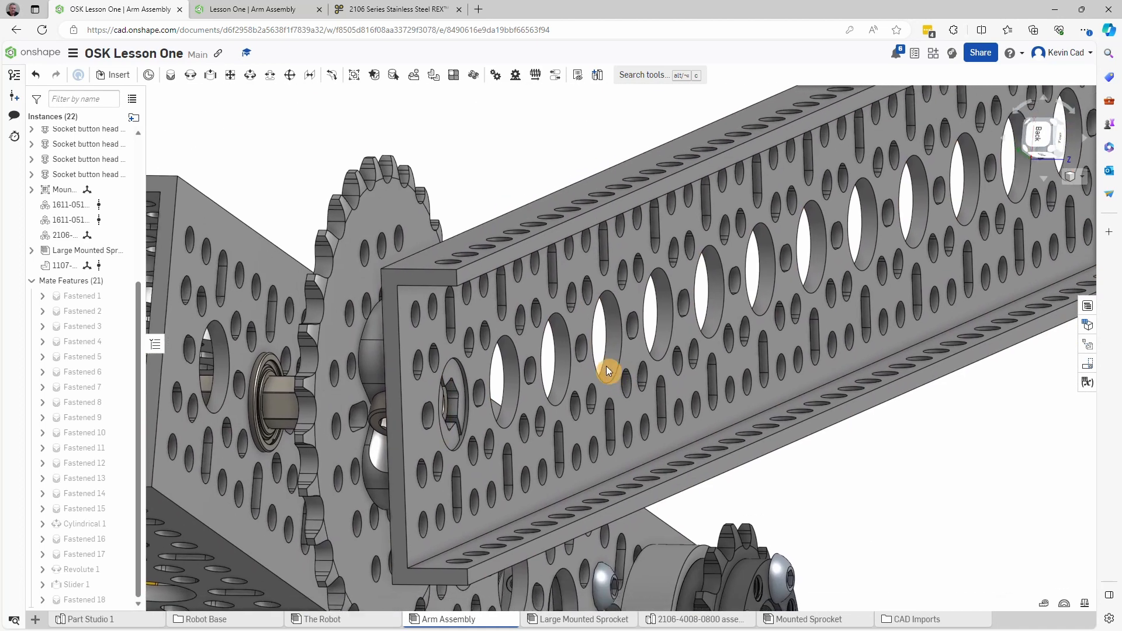
{"action": "mouse_move", "coordinate": [605, 365]}
{"action": "right_mouse_down"}
{"action": "mouse_move", "coordinate": [617, 356]}
{"action": "mouse_move", "coordinate": [600, 367]}
{"action": "mouse_move", "coordinate": [549, 360]}
{"action": "mouse_move", "coordinate": [615, 363]}
{"action": "right_mouse_up"}
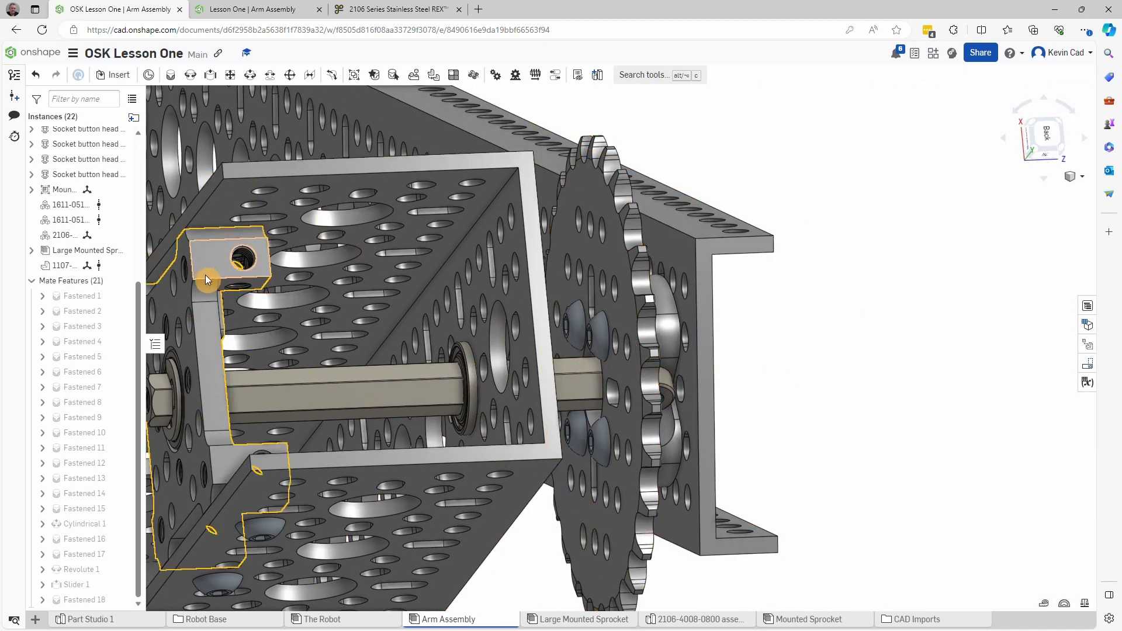
{"action": "left_click_drag", "start_coordinate": [137, 324], "coordinate": [155, 225]}
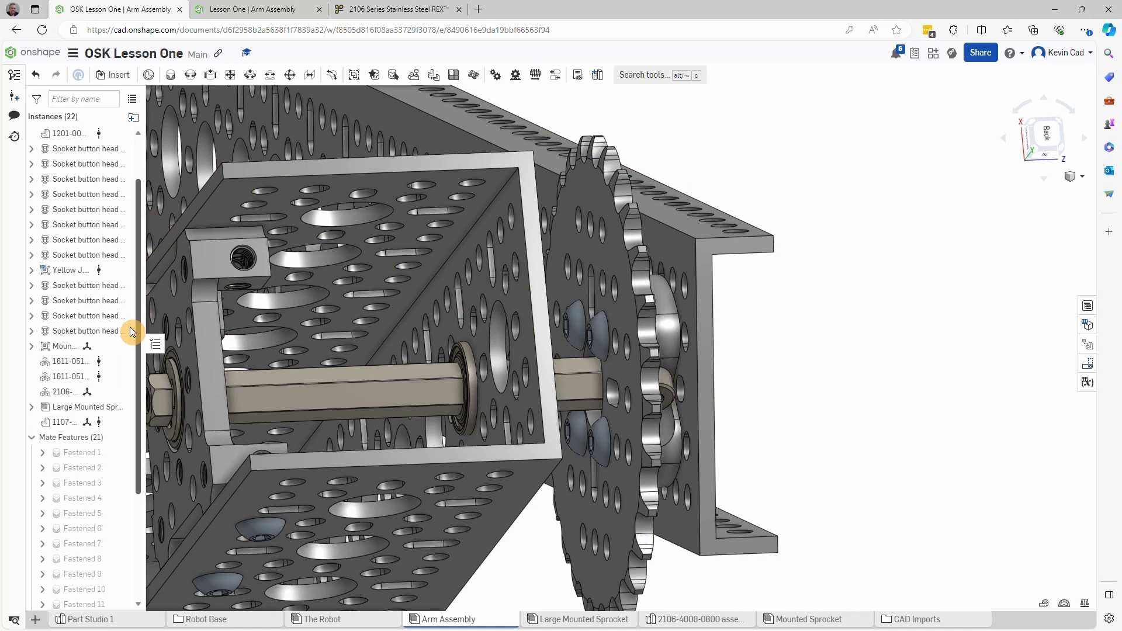
{"action": "left_click", "coordinate": [90, 286]}
{"action": "left_click", "coordinate": [90, 300], "text": "shift"}
{"action": "left_click", "coordinate": [96, 319], "text": "shift"}
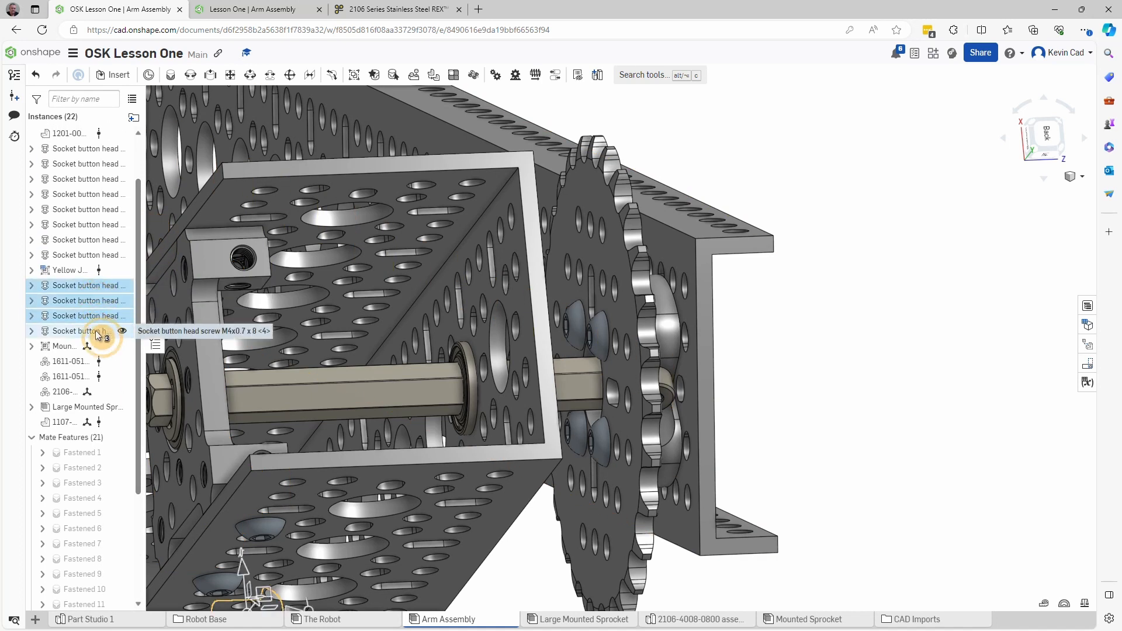
{"action": "left_click", "coordinate": [97, 332], "text": "shift"}
{"action": "left_click", "coordinate": [95, 290]}
{"action": "left_click", "coordinate": [95, 305]}
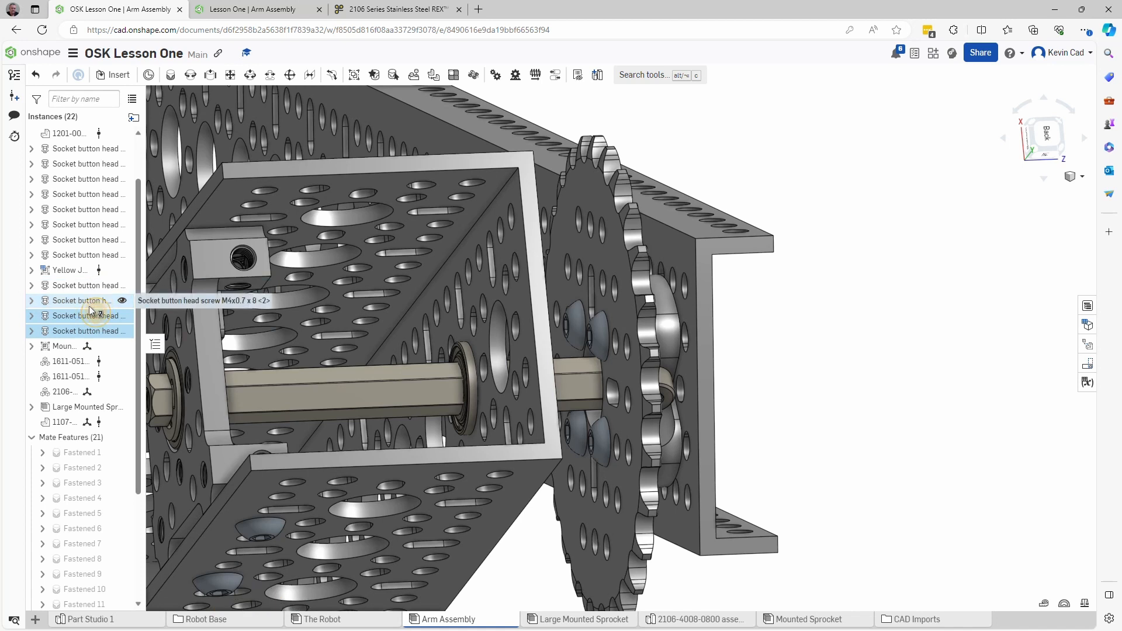
{"action": "left_click", "coordinate": [96, 320]}
{"action": "left_click", "coordinate": [92, 334]}
{"action": "right_click_drag", "start_coordinate": [888, 430], "coordinate": [964, 424]}
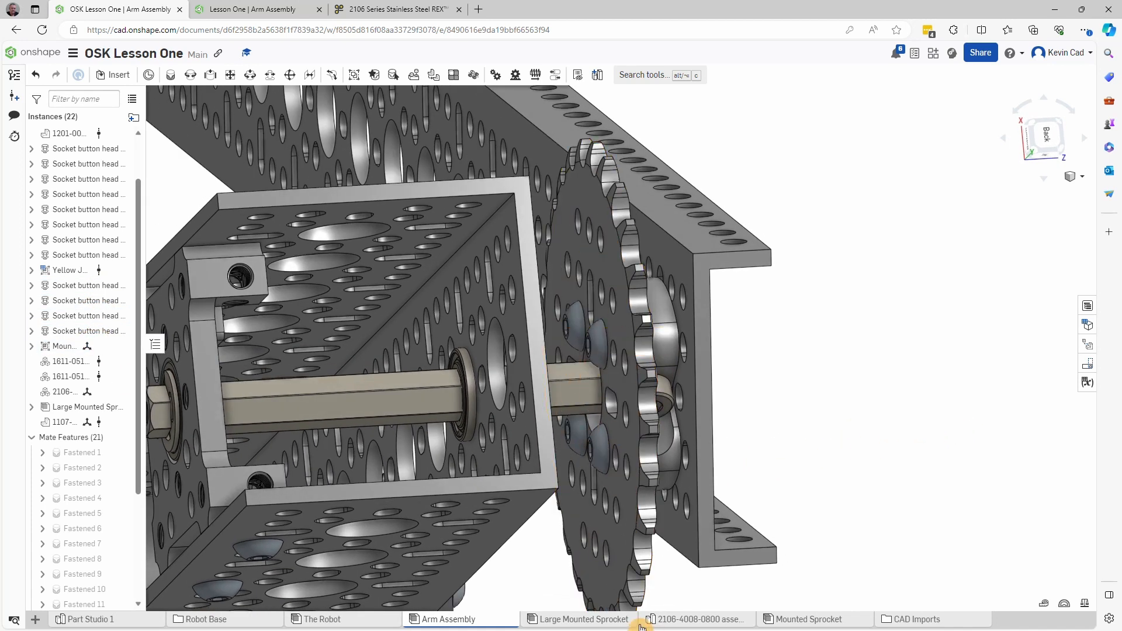
Step: In the Large Mounted Sprocket assembly, edit the four M4 socket button head screws to a length of 6 and update them
{"action": "left_click", "coordinate": [582, 621]}
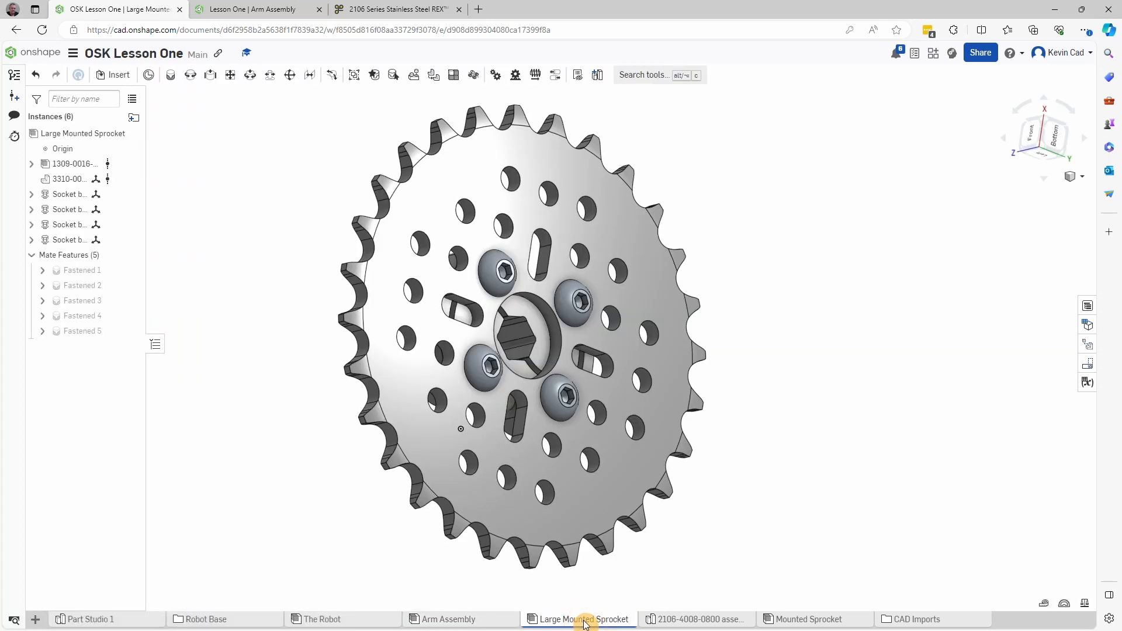
{"action": "left_click", "coordinate": [65, 194]}
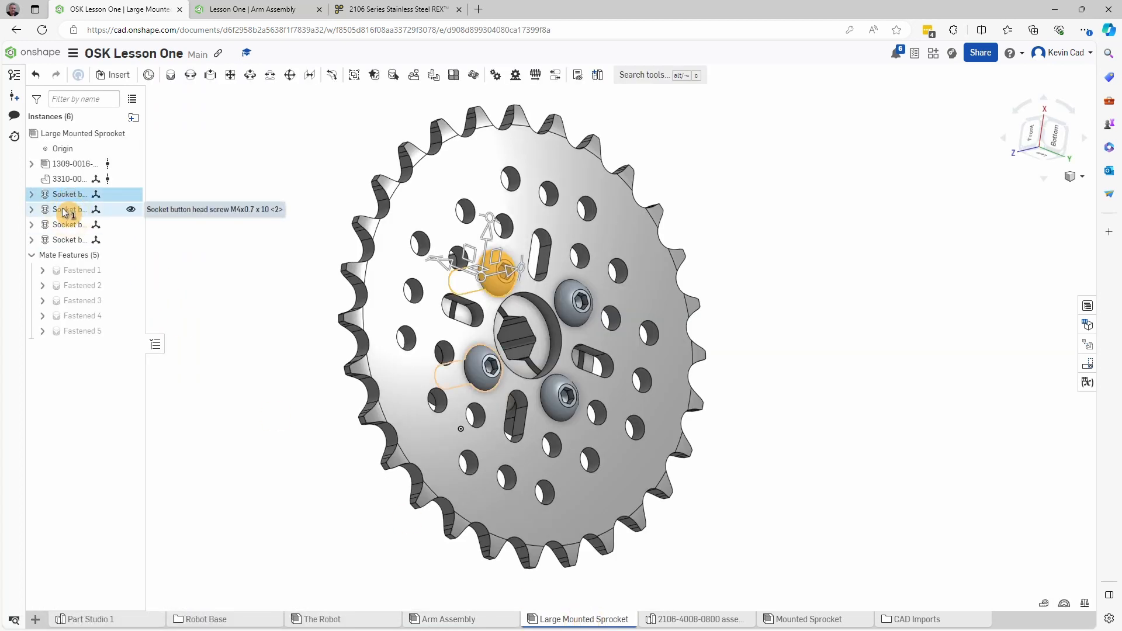
{"action": "left_click", "coordinate": [64, 226]}
{"action": "left_click", "coordinate": [70, 241]}
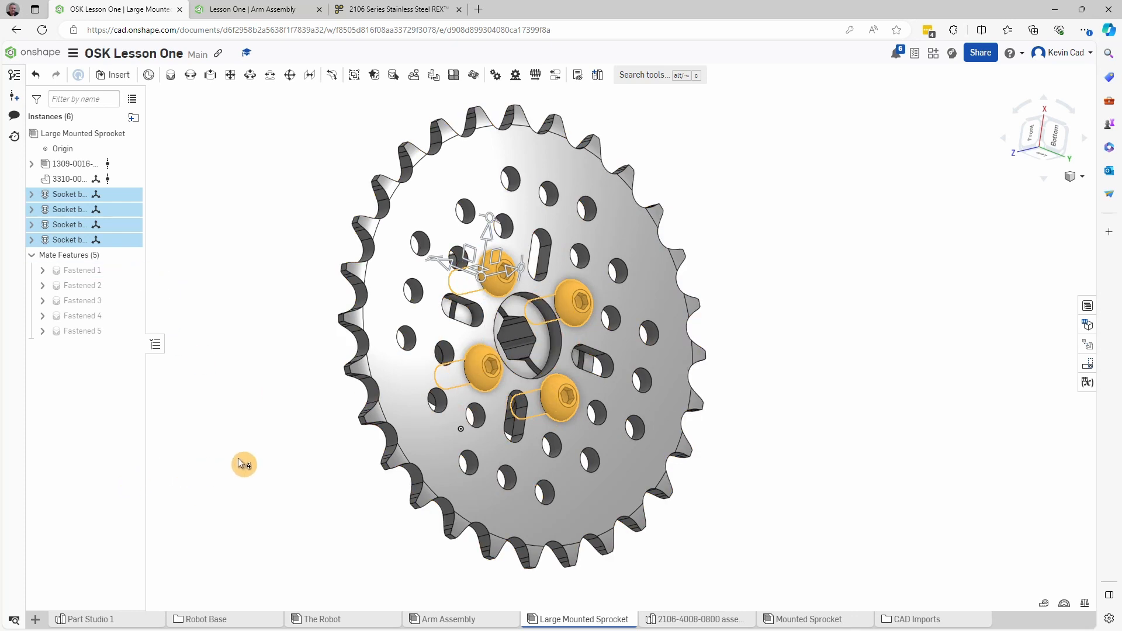
{"action": "right_click_drag", "start_coordinate": [239, 460], "coordinate": [269, 472]}
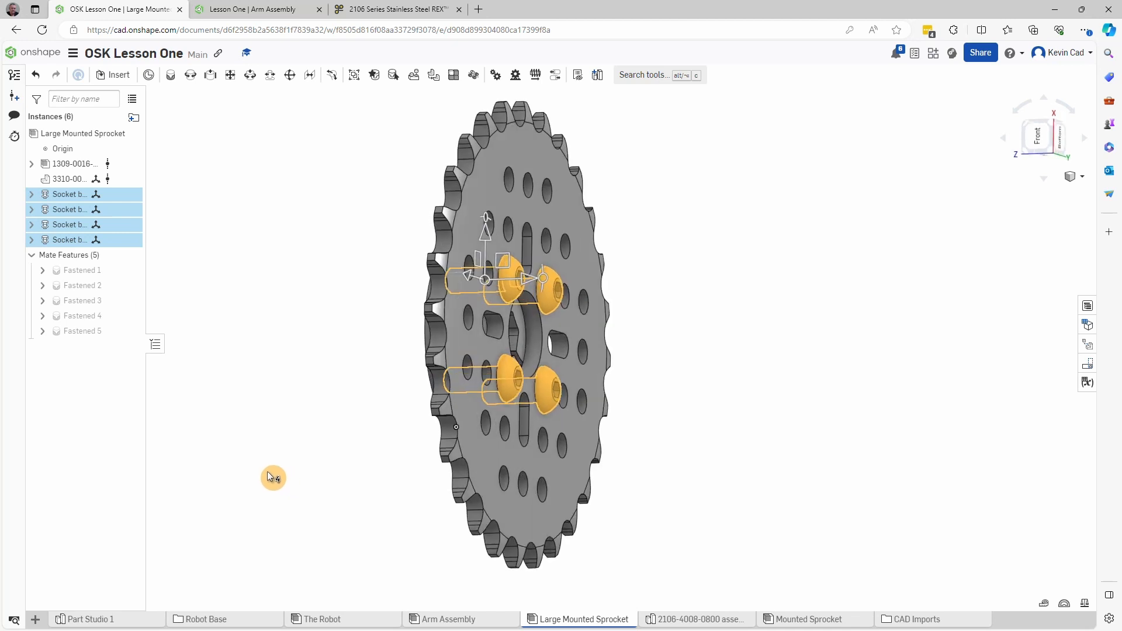
{"action": "right_click", "coordinate": [73, 231]}
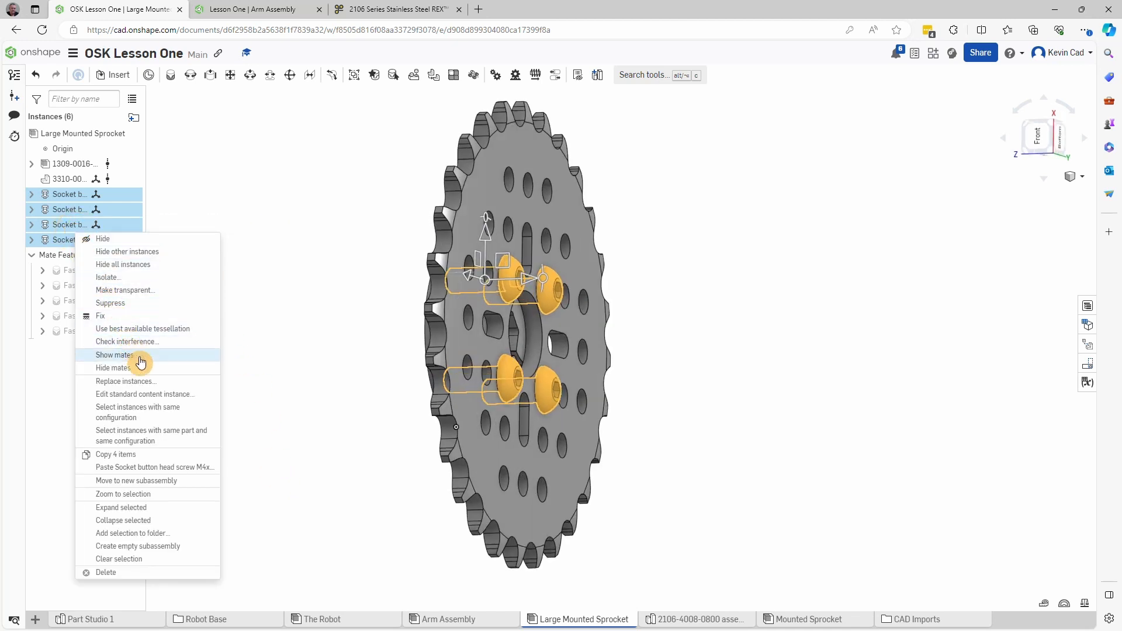
{"action": "left_click", "coordinate": [157, 398]}
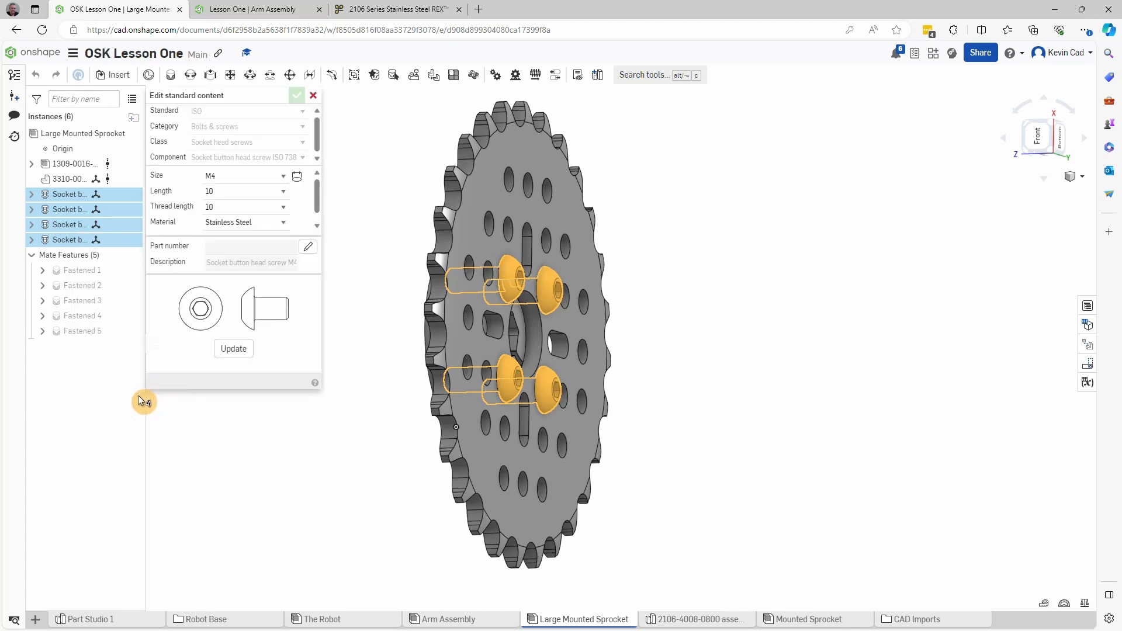
{"action": "left_click", "coordinate": [282, 191]}
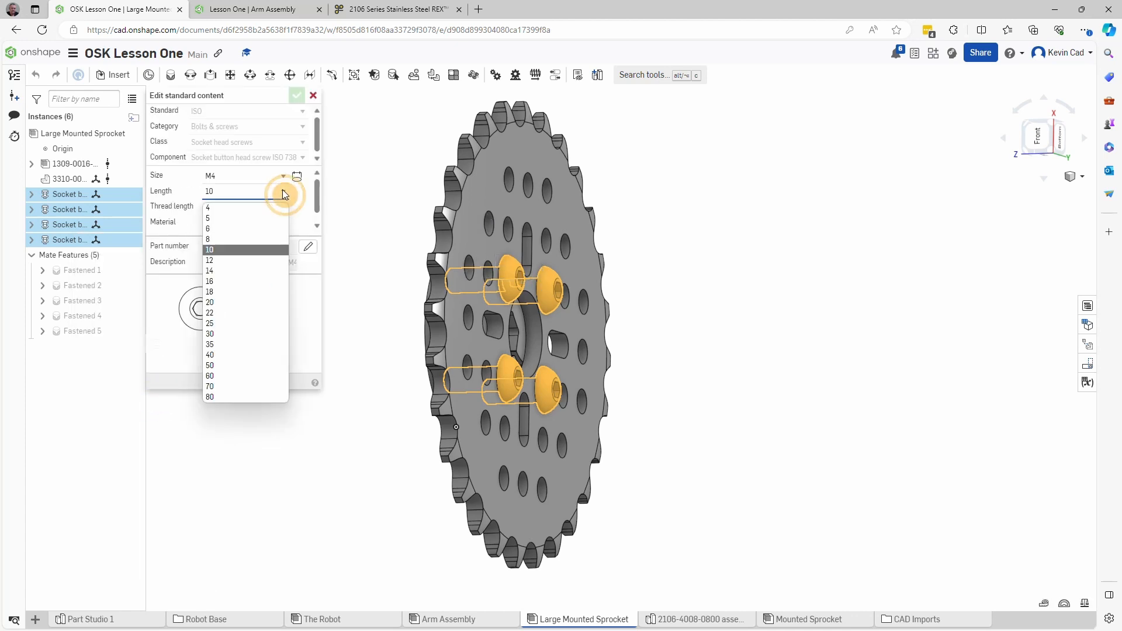
{"action": "left_click", "coordinate": [227, 226]}
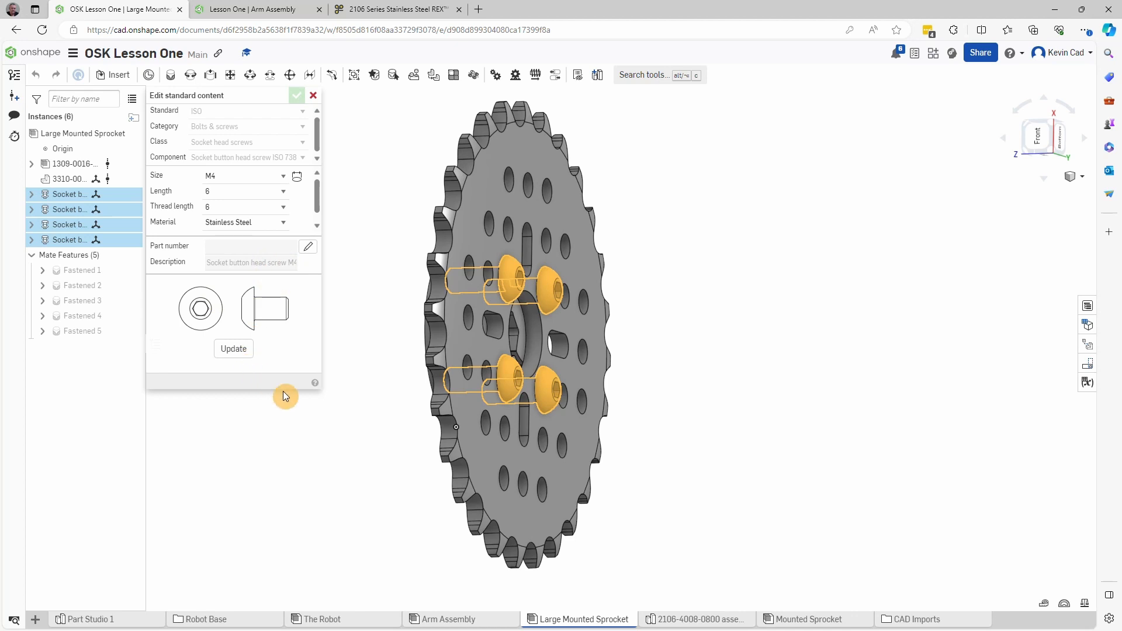
{"action": "right_click", "coordinate": [351, 432]}
{"action": "left_click", "coordinate": [233, 348]}
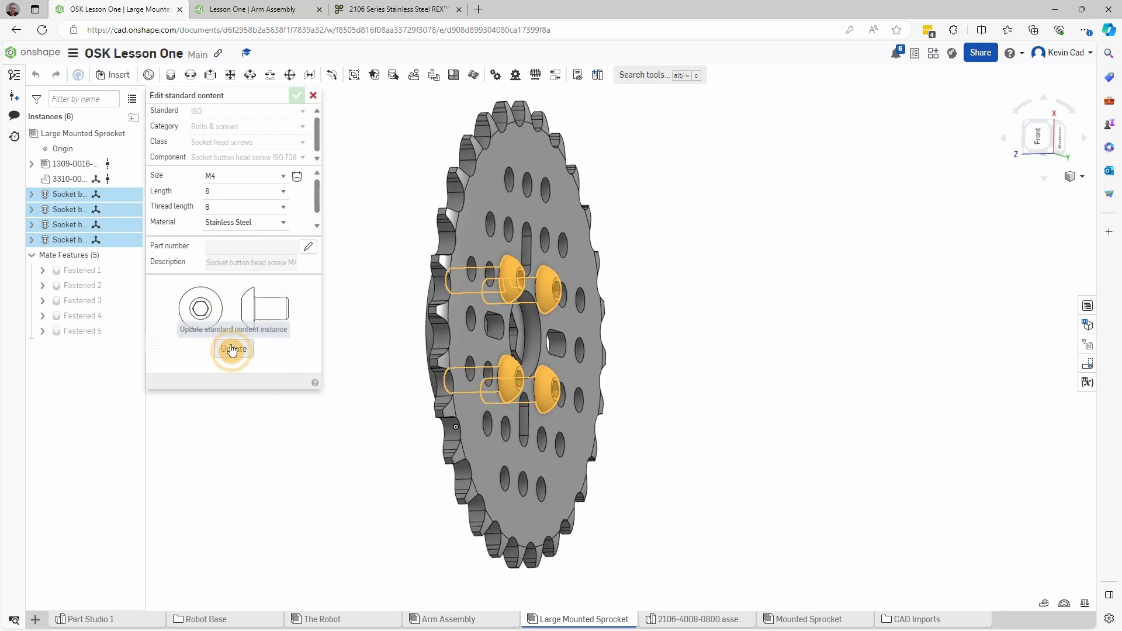
{"action": "right_click_drag", "start_coordinate": [350, 373], "coordinate": [373, 379]}
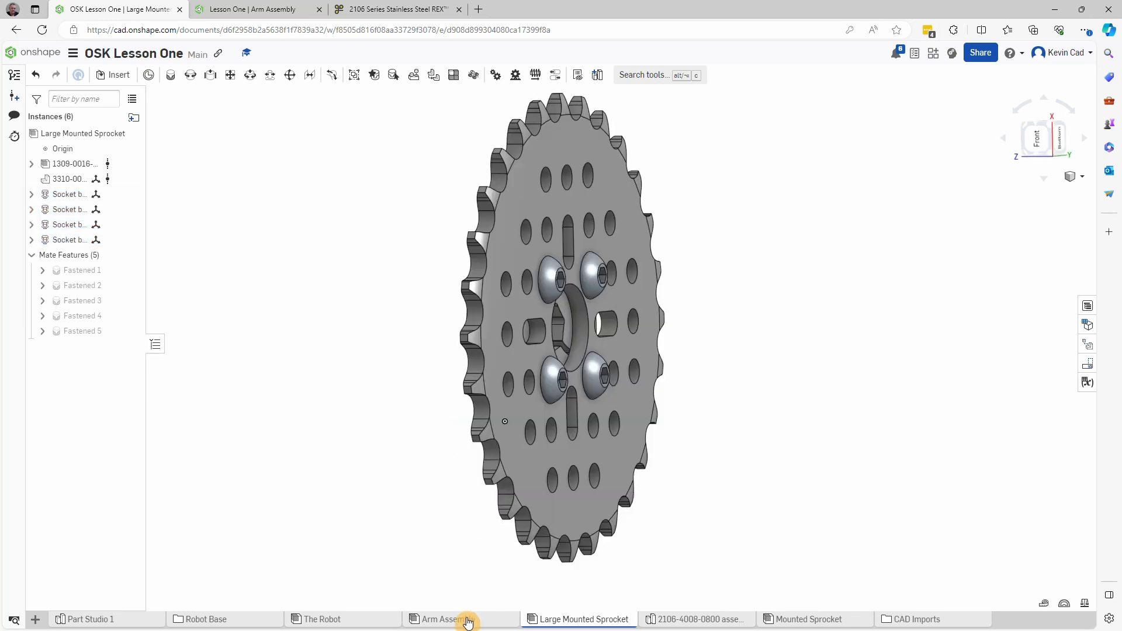
Step: Return to the Arm Assembly and inspect the sprocket's shortened screws through the channel holes and from the side
{"action": "left_click", "coordinate": [449, 618]}
{"action": "scroll", "coordinate": [877, 414], "scroll_direction": "up", "scroll_amount": 10}
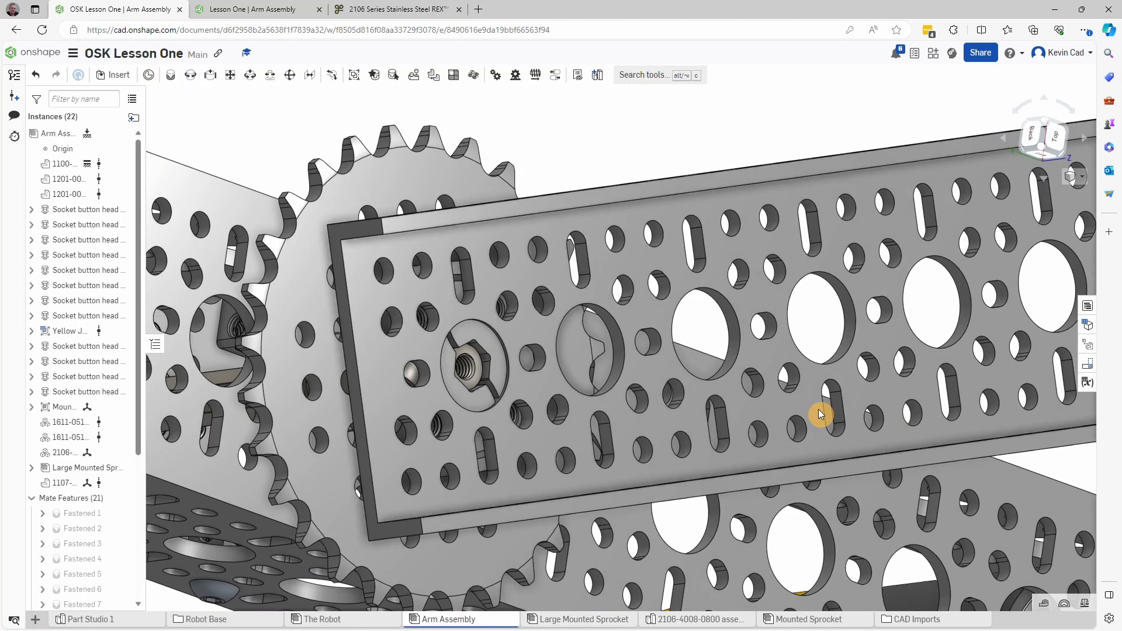
{"action": "scroll", "coordinate": [807, 409], "scroll_direction": "down", "scroll_amount": 2}
{"action": "scroll", "coordinate": [489, 309], "scroll_direction": "up", "scroll_amount": 10}
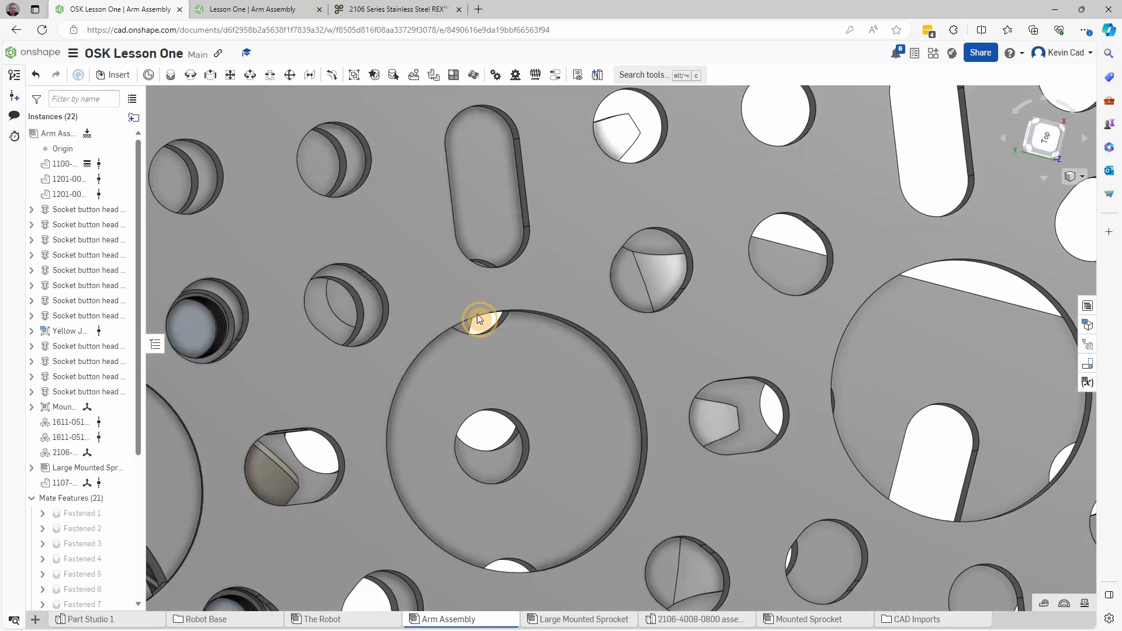
{"action": "middle_click_drag", "start_coordinate": [230, 331], "coordinate": [471, 331]}
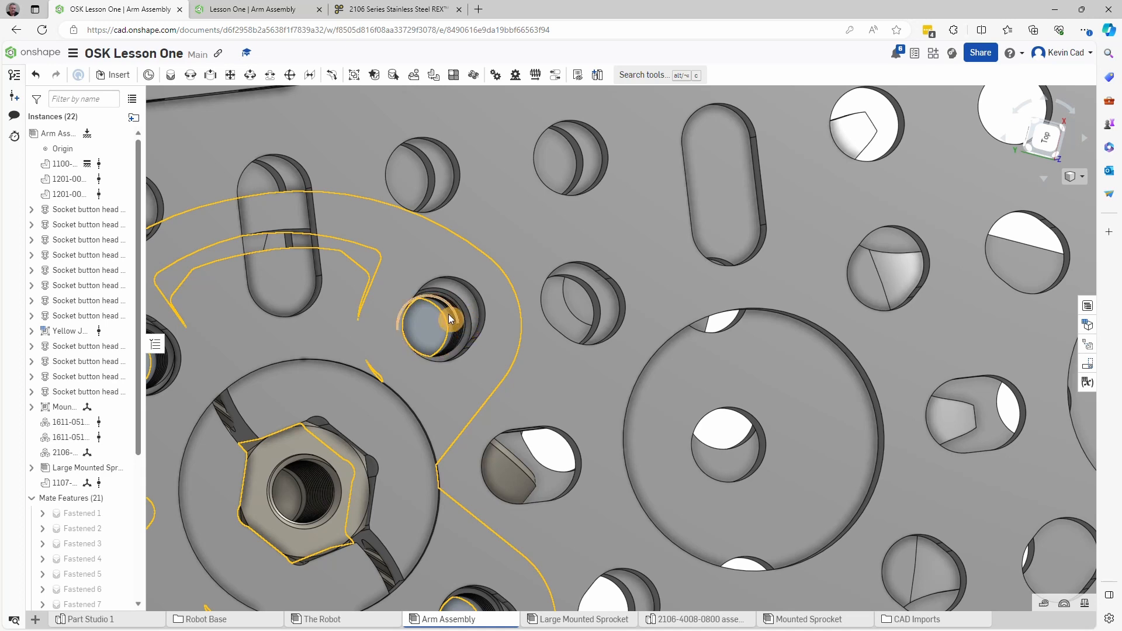
{"action": "right_click_drag", "start_coordinate": [449, 319], "coordinate": [569, 344]}
{"action": "scroll", "coordinate": [474, 317], "scroll_direction": "down", "scroll_amount": 4}
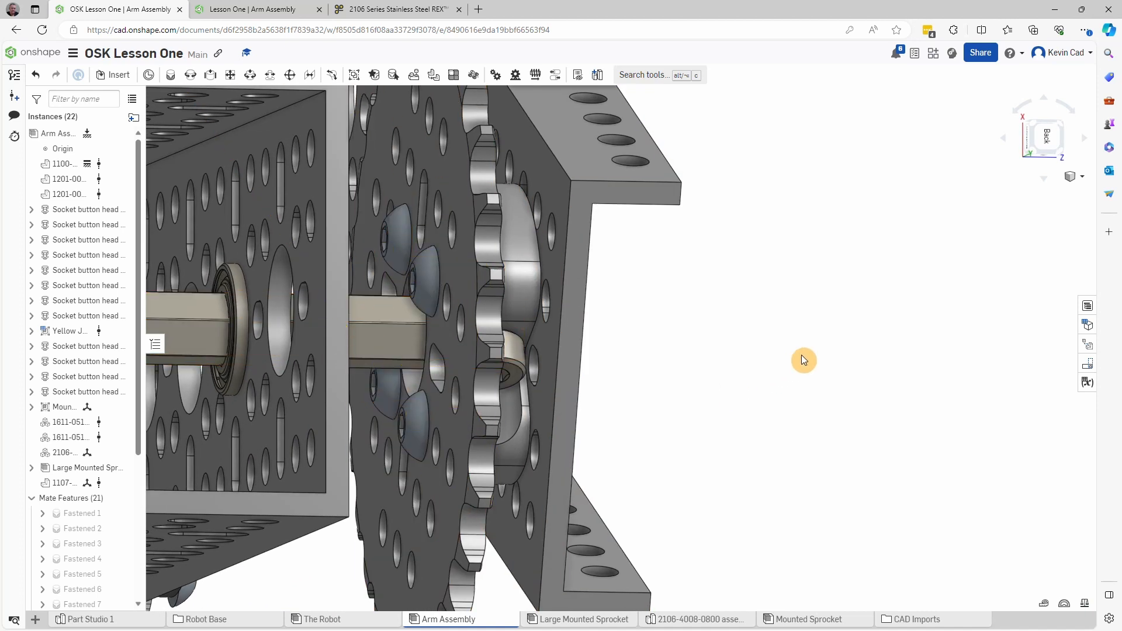
{"action": "right_click_drag", "start_coordinate": [801, 355], "coordinate": [238, 190]}
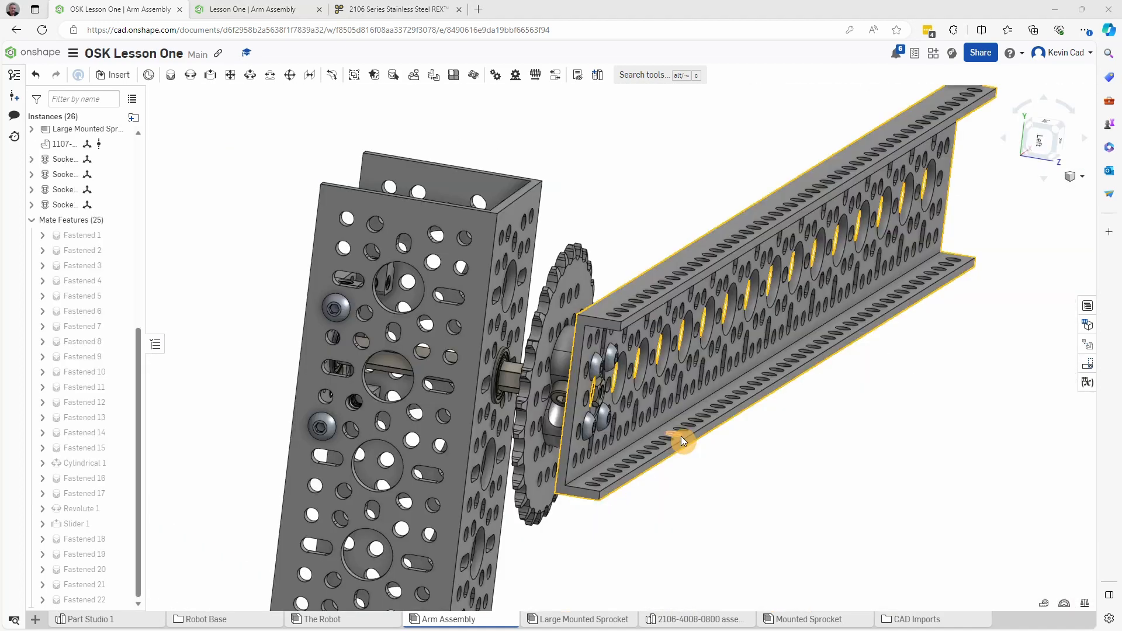
Step: Examine the screwed-on channel, large sprocket and hex shaft from the top and the side
{"action": "key", "text": "shift+5"}
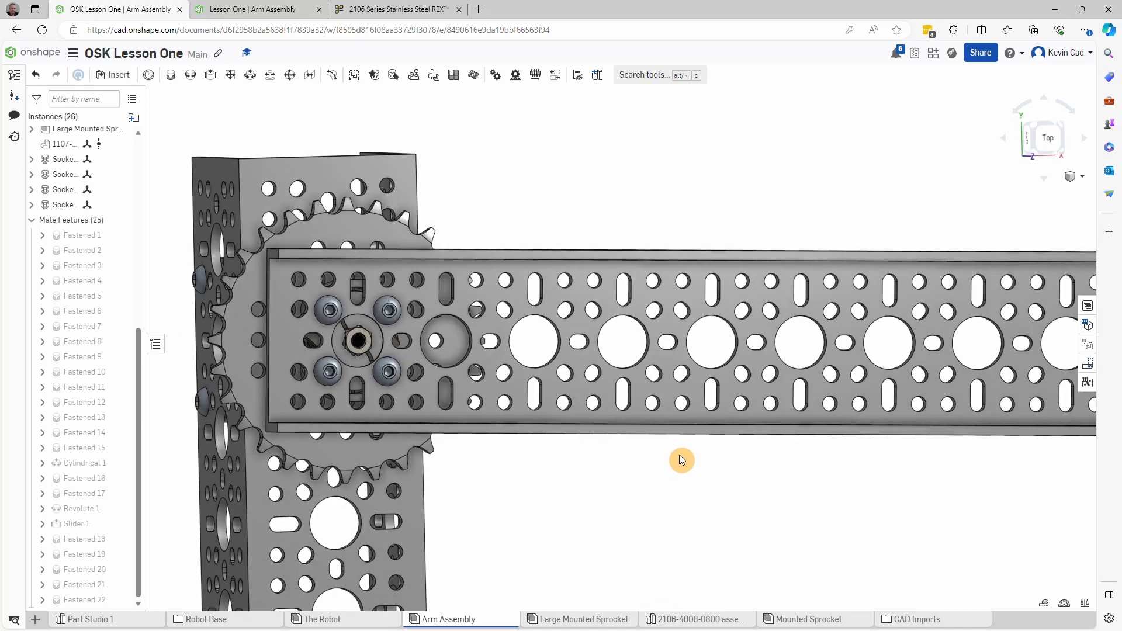
{"action": "right_click_drag", "start_coordinate": [679, 457], "coordinate": [744, 458]}
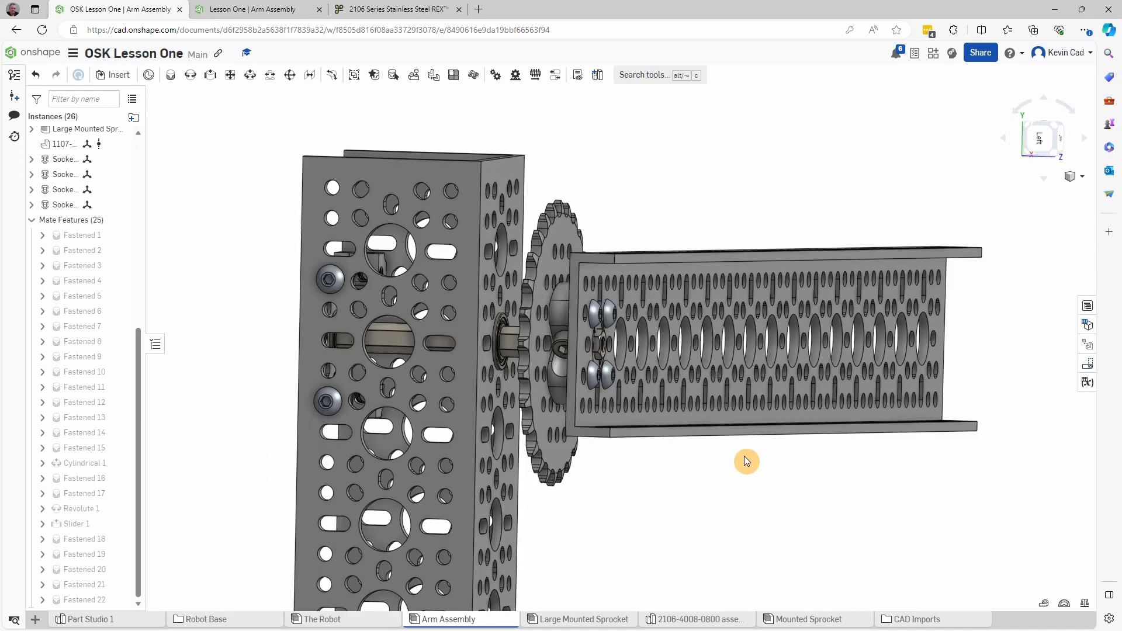
{"action": "key", "text": "shift+3"}
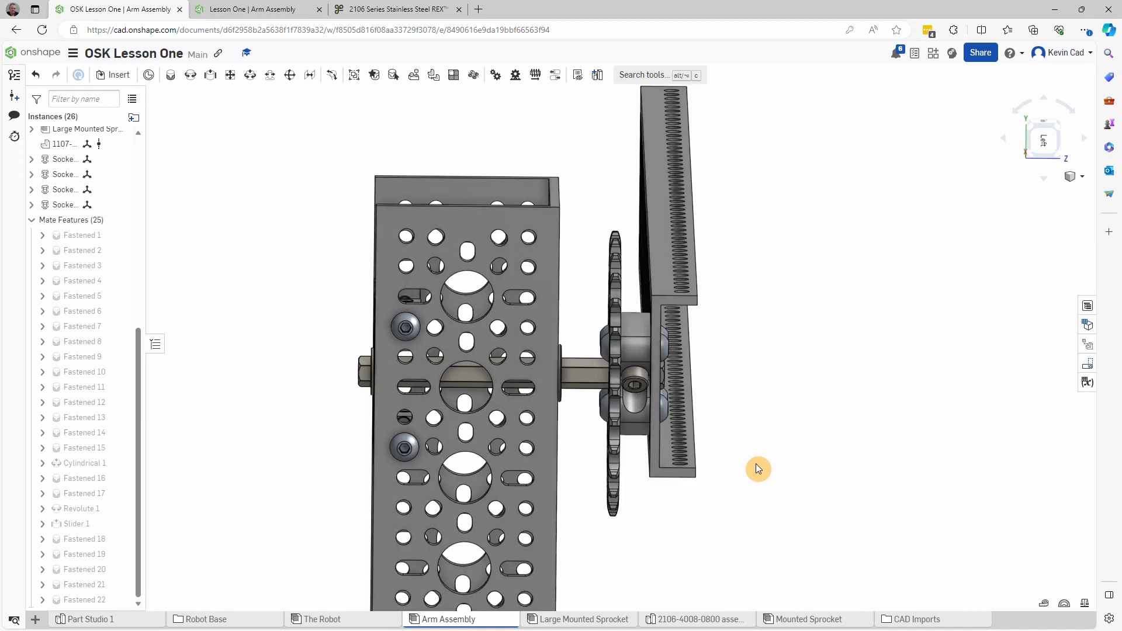
{"action": "middle_click_drag", "start_coordinate": [756, 466], "coordinate": [680, 429]}
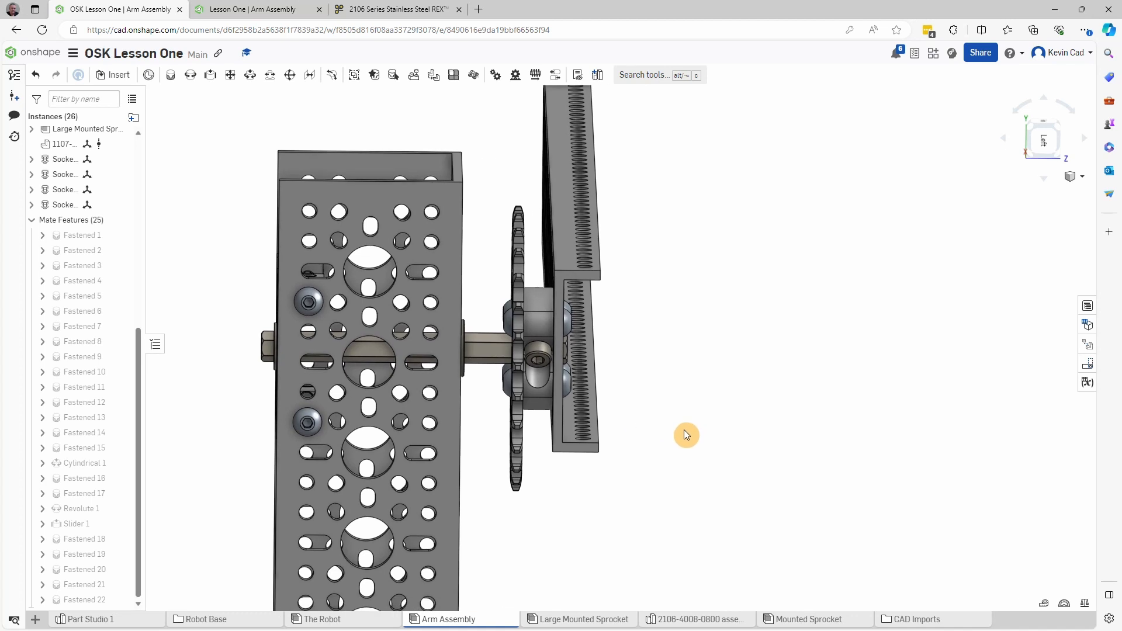
Step: Make the large sprocket's hub clamp transparent and examine the screws inside it from several sides
{"action": "left_click", "coordinate": [551, 359]}
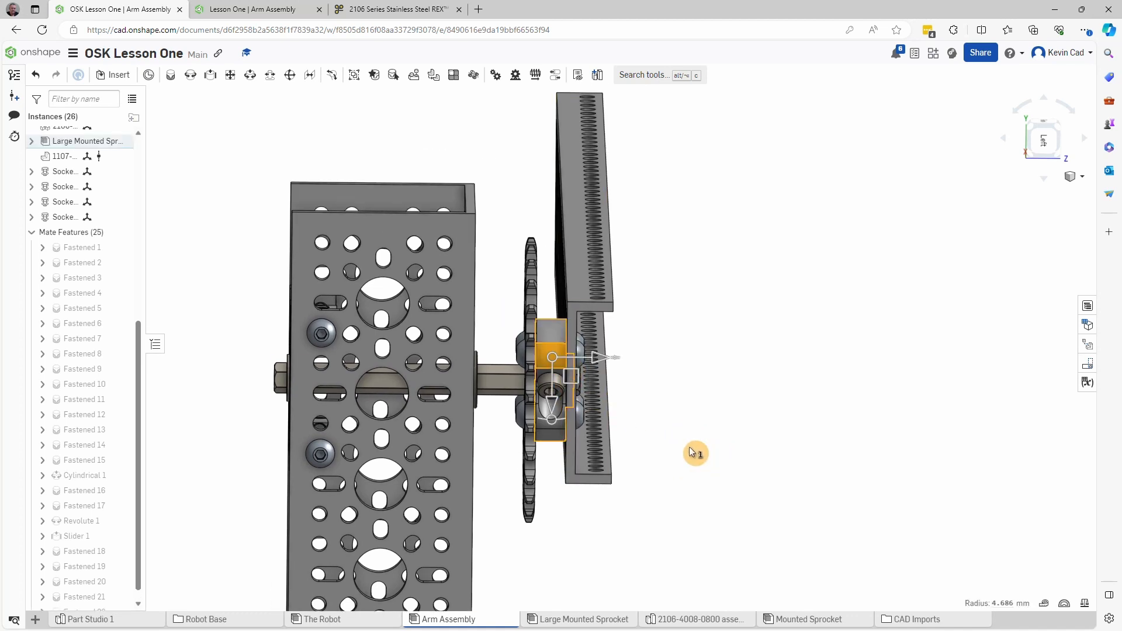
{"action": "scroll", "coordinate": [666, 409], "scroll_direction": "up", "scroll_amount": 5}
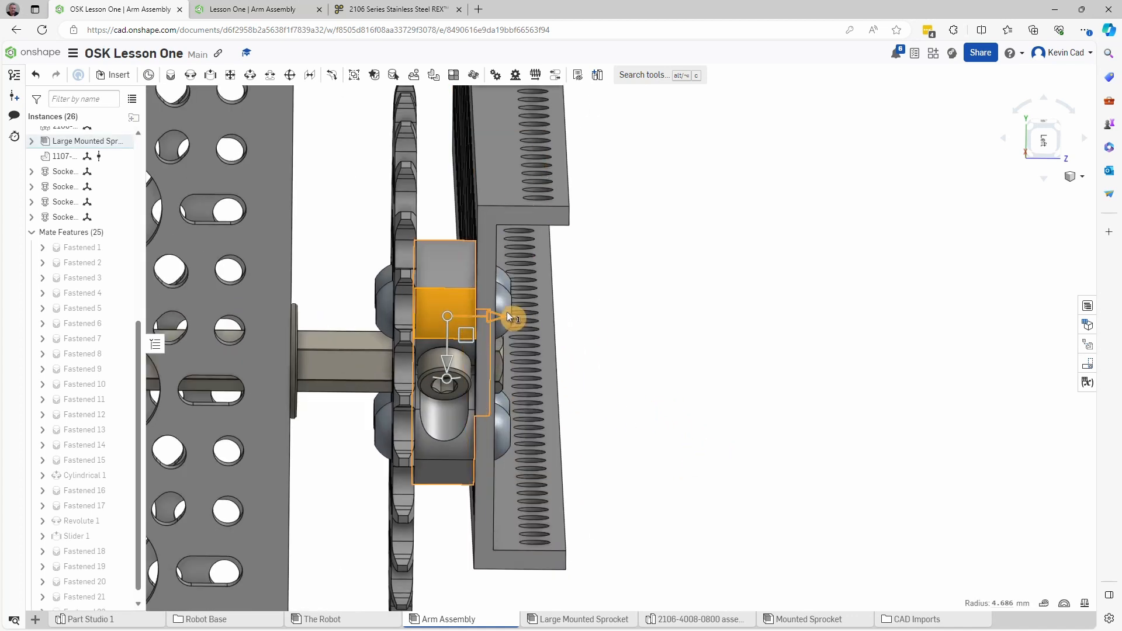
{"action": "right_click", "coordinate": [440, 305]}
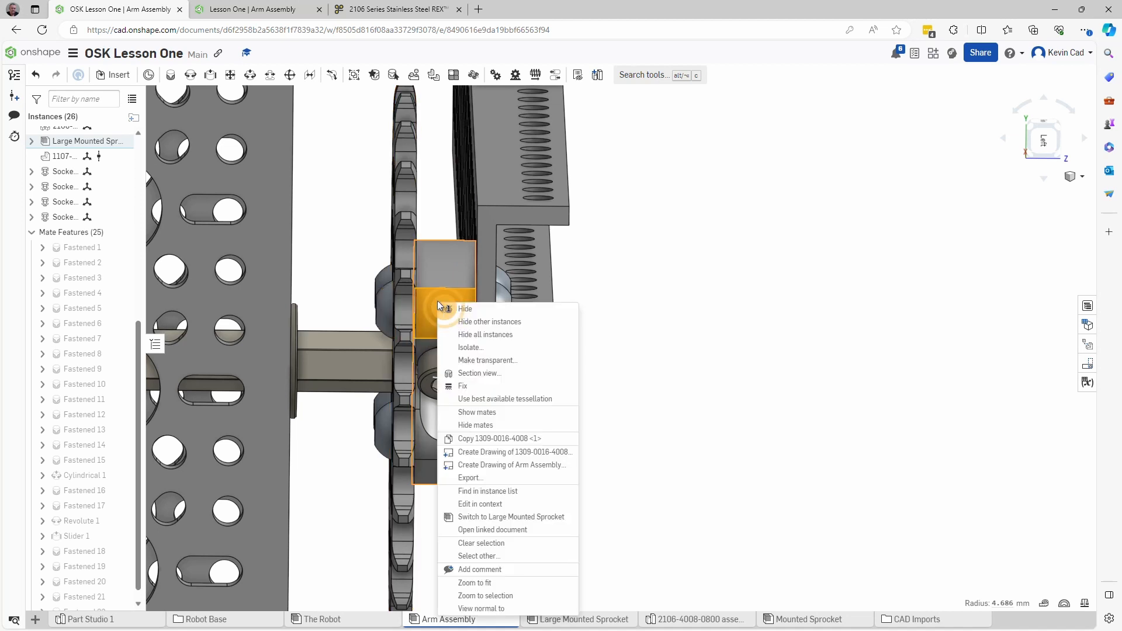
{"action": "left_click", "coordinate": [473, 361]}
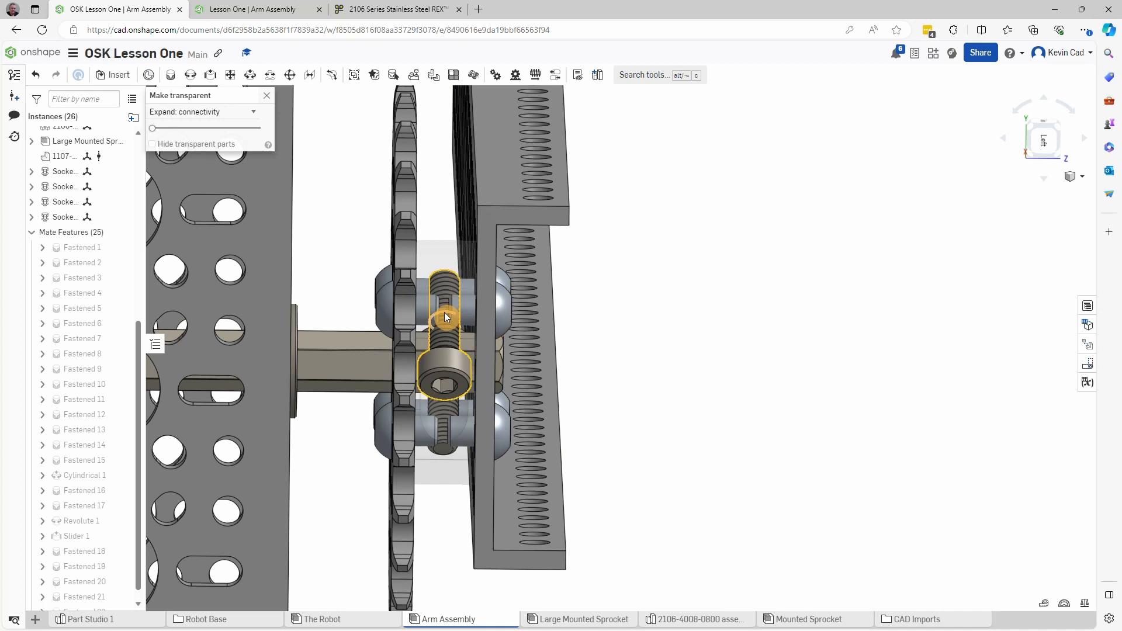
{"action": "right_click_drag", "start_coordinate": [470, 321], "coordinate": [432, 308]}
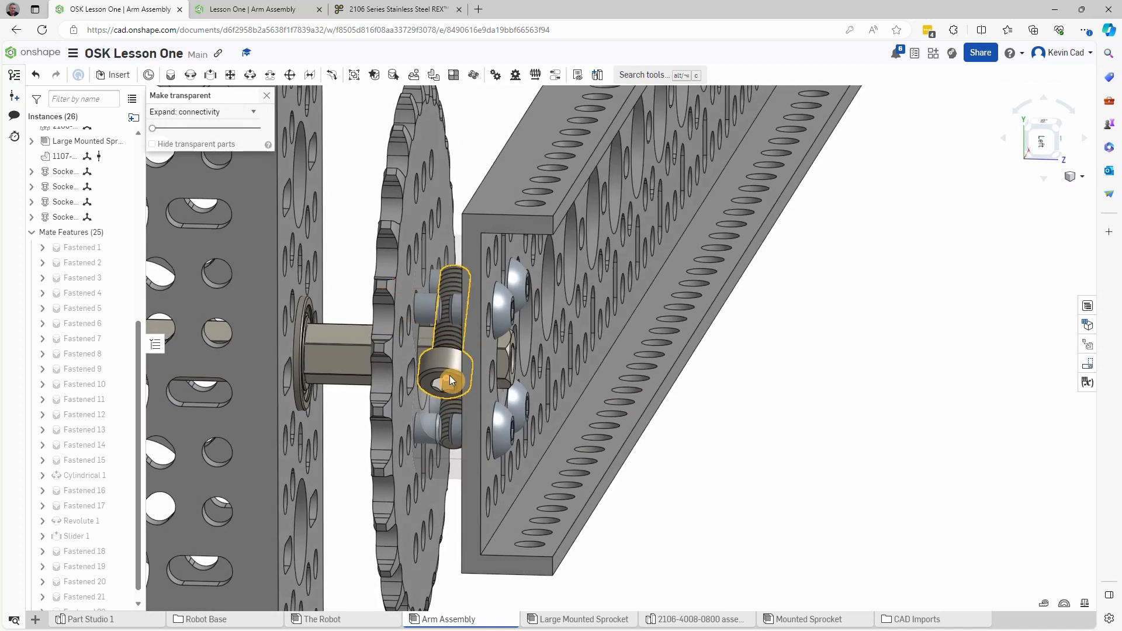
{"action": "right_click_drag", "start_coordinate": [454, 409], "coordinate": [449, 370]}
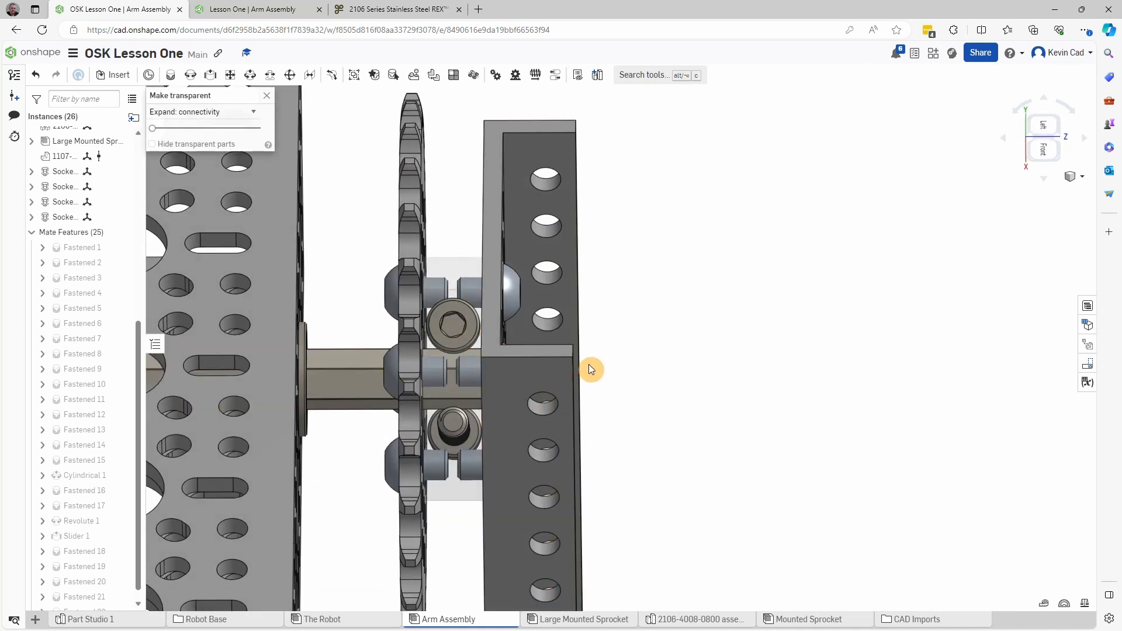
{"action": "right_click_drag", "start_coordinate": [589, 367], "coordinate": [584, 400]}
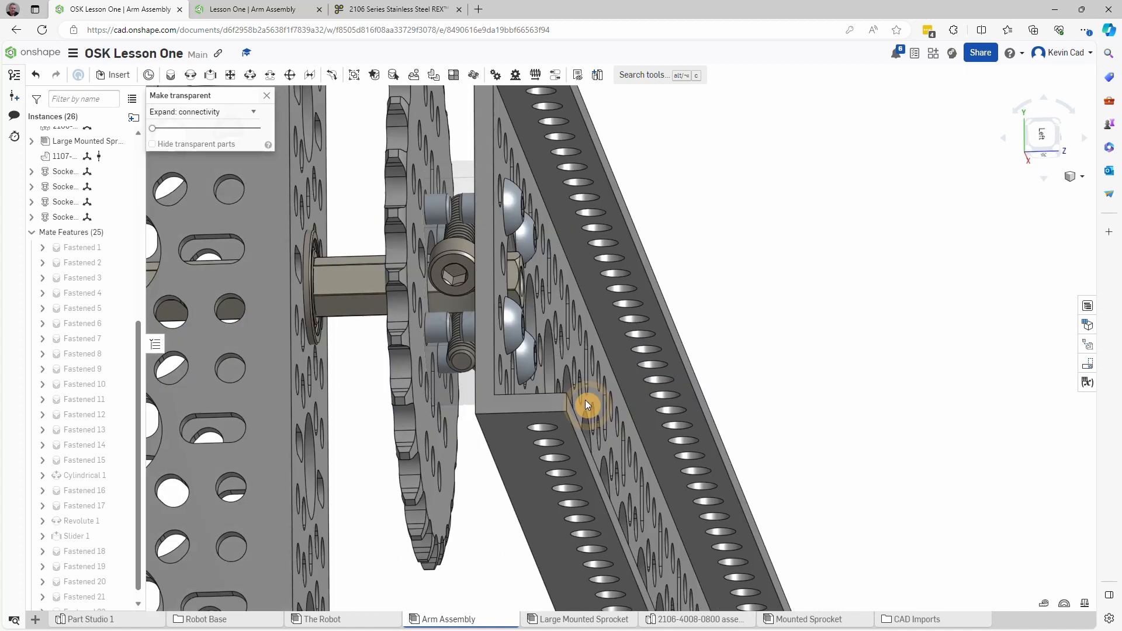
{"action": "left_click", "coordinate": [267, 98]}
Step: Isolate the large sprocket's hub clamp, examine it among the faded parts, and restore the normal display
{"action": "right_click_drag", "start_coordinate": [331, 156], "coordinate": [335, 181]}
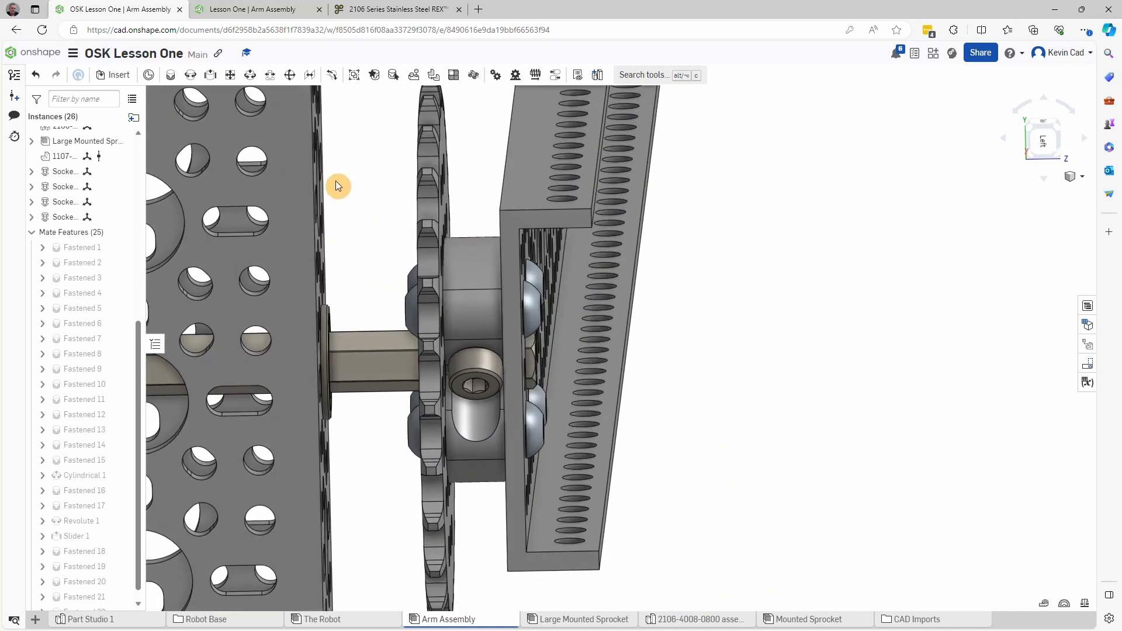
{"action": "right_click", "coordinate": [468, 301]}
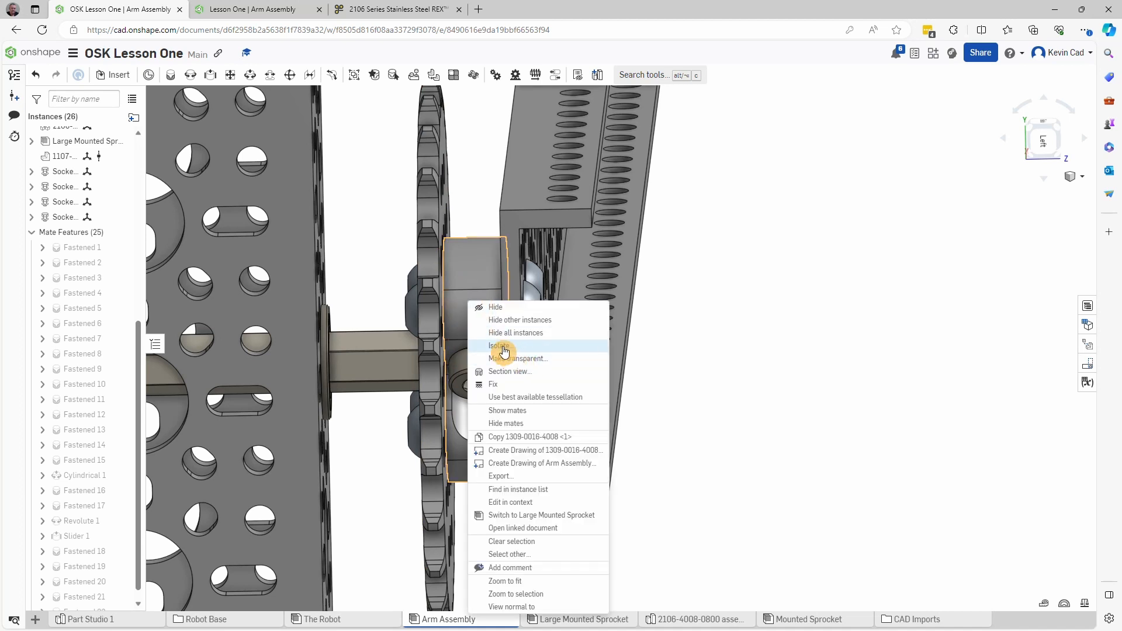
{"action": "left_click", "coordinate": [504, 346]}
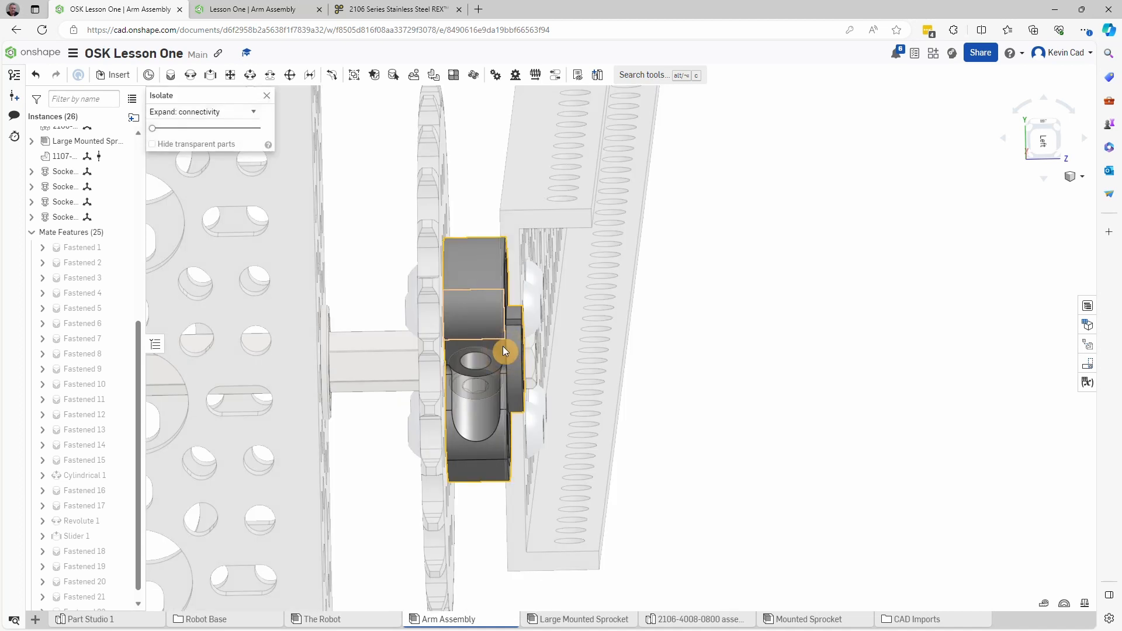
{"action": "right_click_drag", "start_coordinate": [505, 351], "coordinate": [478, 391]}
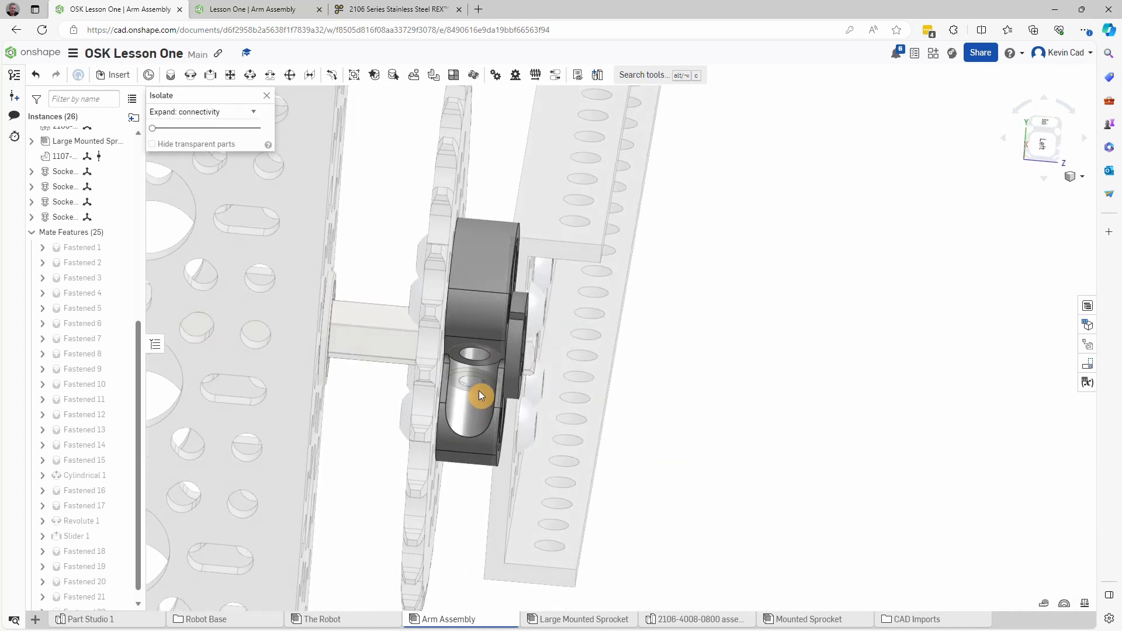
{"action": "scroll", "coordinate": [479, 390], "scroll_direction": "down", "scroll_amount": 5}
{"action": "key", "text": "Escape"}
{"action": "middle_click_drag", "start_coordinate": [592, 349], "coordinate": [539, 250]}
{"action": "mouse_move", "coordinate": [534, 292]}
{"action": "right_mouse_down"}
{"action": "mouse_move", "coordinate": [539, 265]}
{"action": "mouse_move", "coordinate": [537, 290]}
{"action": "right_mouse_up"}
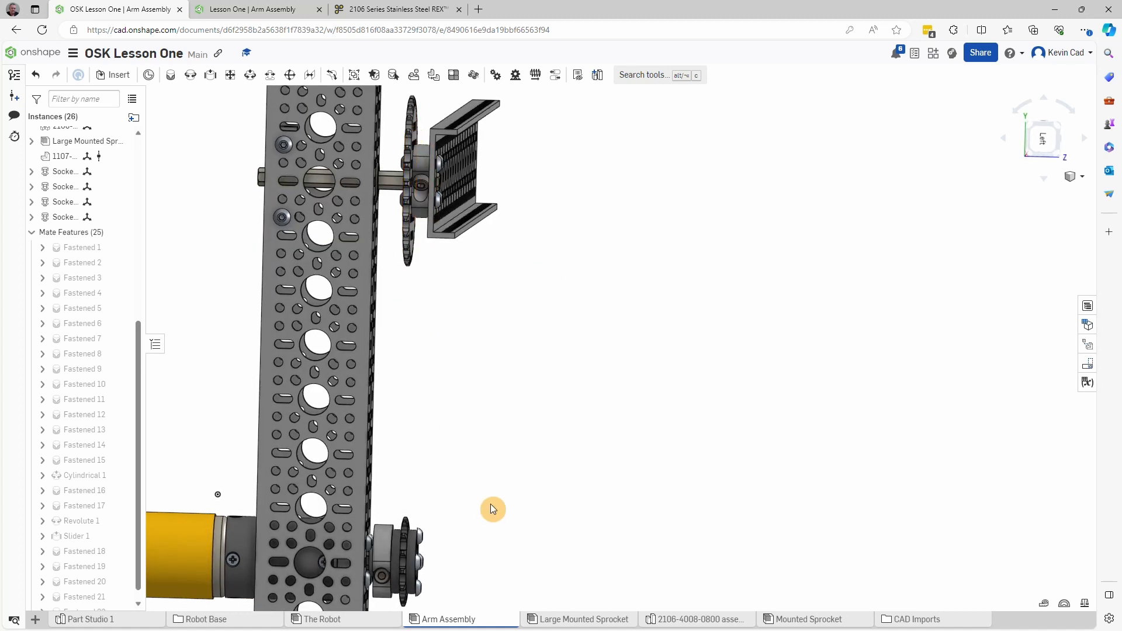
{"action": "right_click_drag", "start_coordinate": [491, 463], "coordinate": [572, 475]}
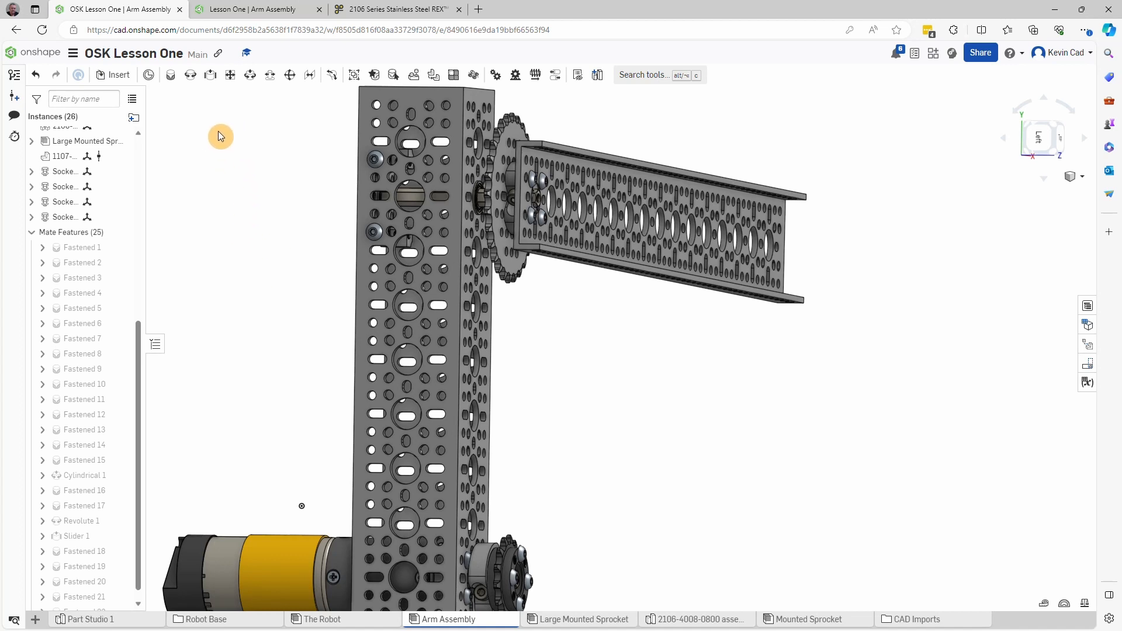
{"action": "left_click", "coordinate": [230, 76]}
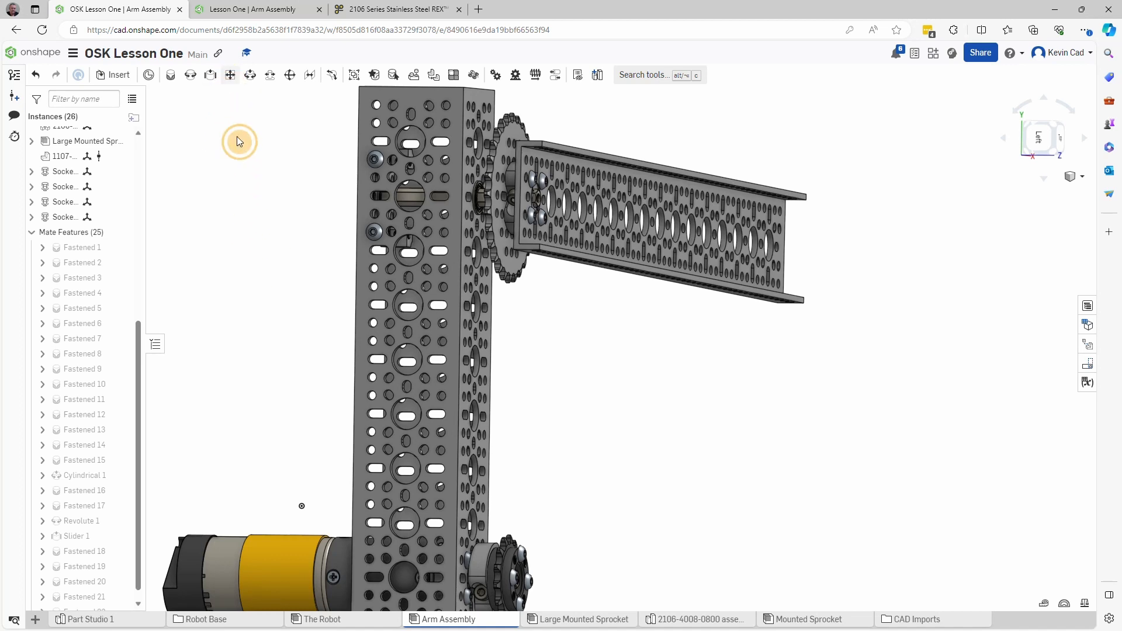
{"action": "scroll", "coordinate": [470, 143], "scroll_direction": "up", "scroll_amount": 3}
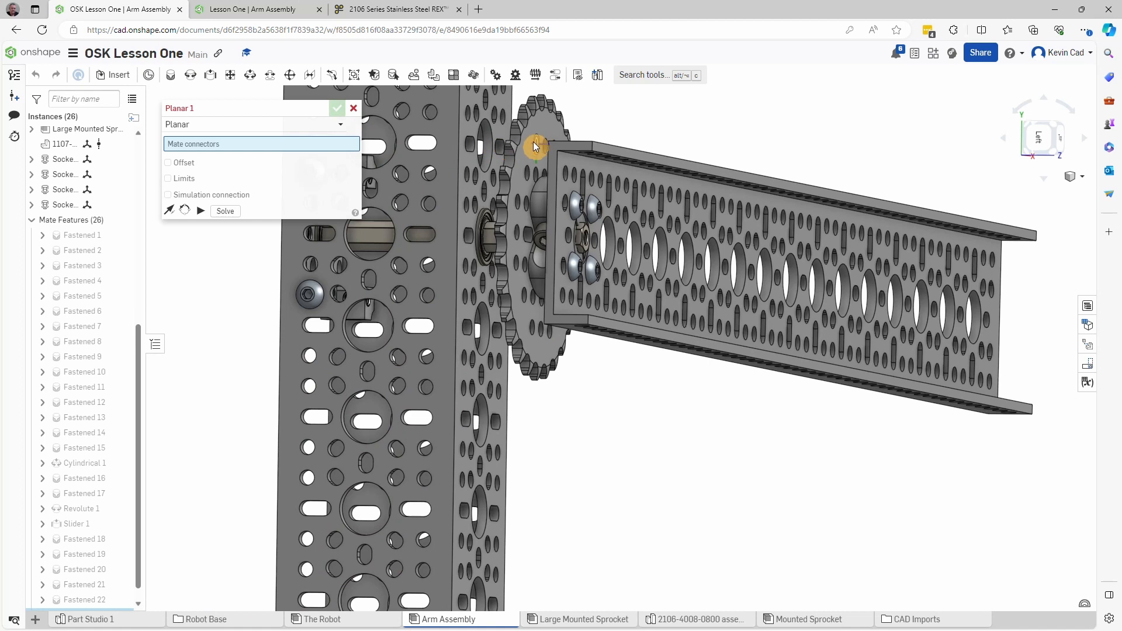
{"action": "left_click", "coordinate": [525, 149]}
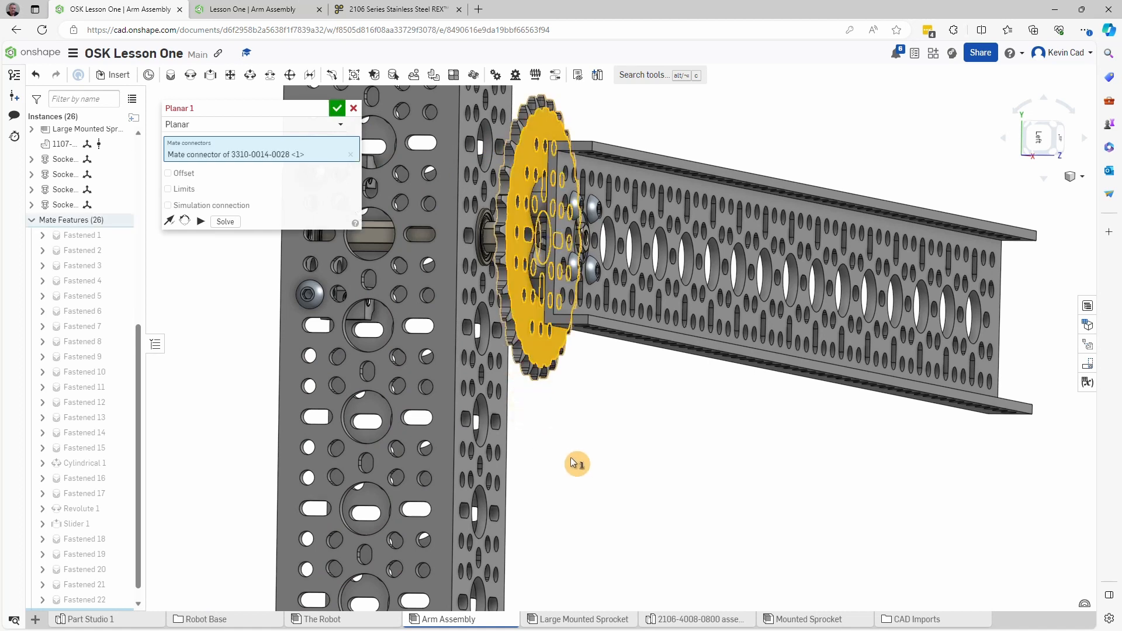
{"action": "middle_click_drag", "start_coordinate": [592, 502], "coordinate": [588, 224]}
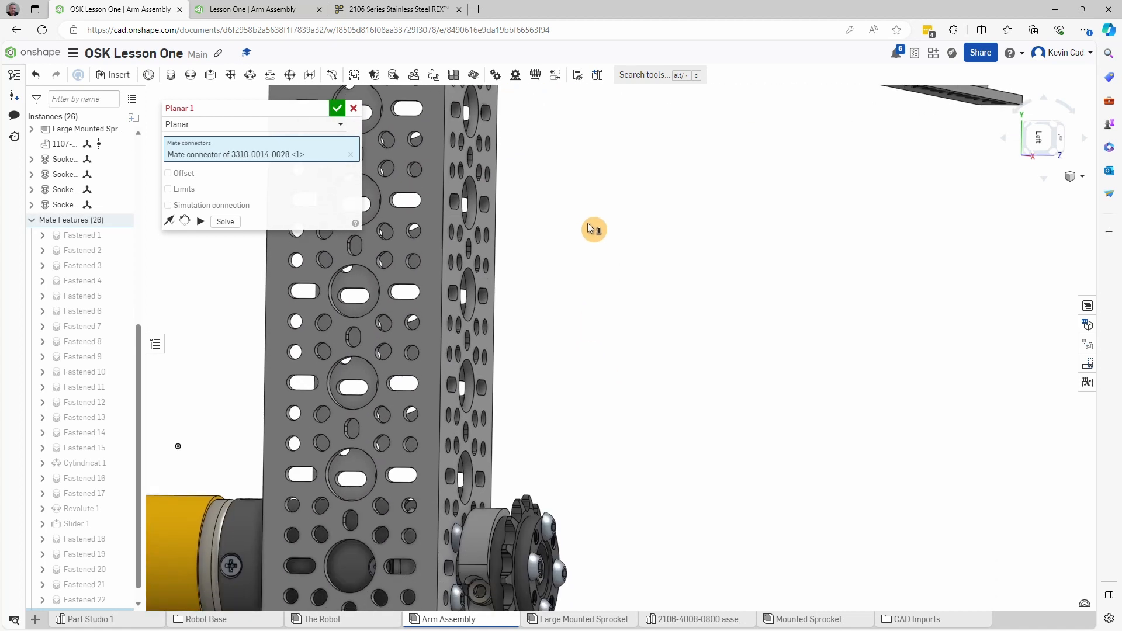
{"action": "middle_click_drag", "start_coordinate": [605, 443], "coordinate": [586, 332]}
{"action": "scroll", "coordinate": [514, 461], "scroll_direction": "up", "scroll_amount": 5}
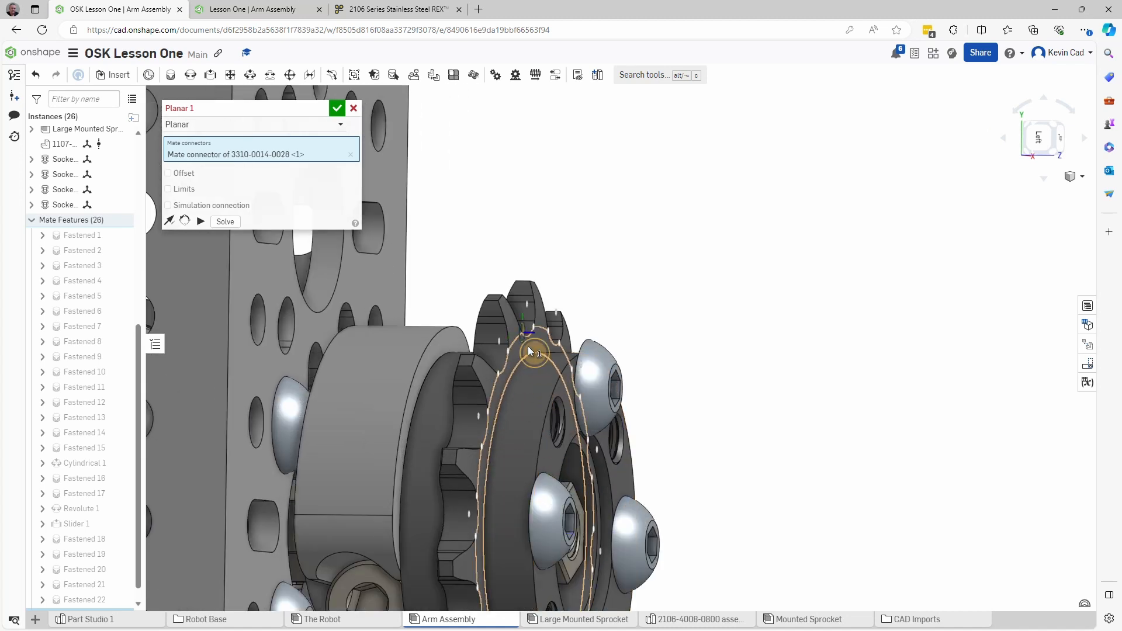
{"action": "left_click", "coordinate": [530, 351]}
{"action": "scroll", "coordinate": [526, 454], "scroll_direction": "down", "scroll_amount": 5}
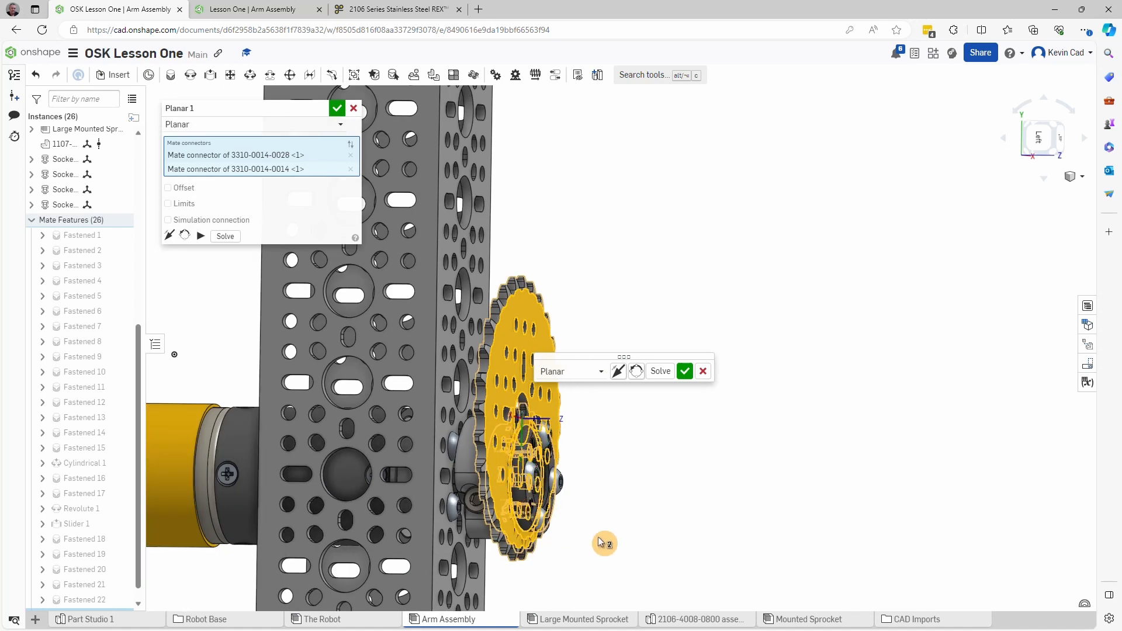
{"action": "middle_click_drag", "start_coordinate": [602, 542], "coordinate": [584, 553]}
{"action": "scroll", "coordinate": [579, 548], "scroll_direction": "down", "scroll_amount": 5}
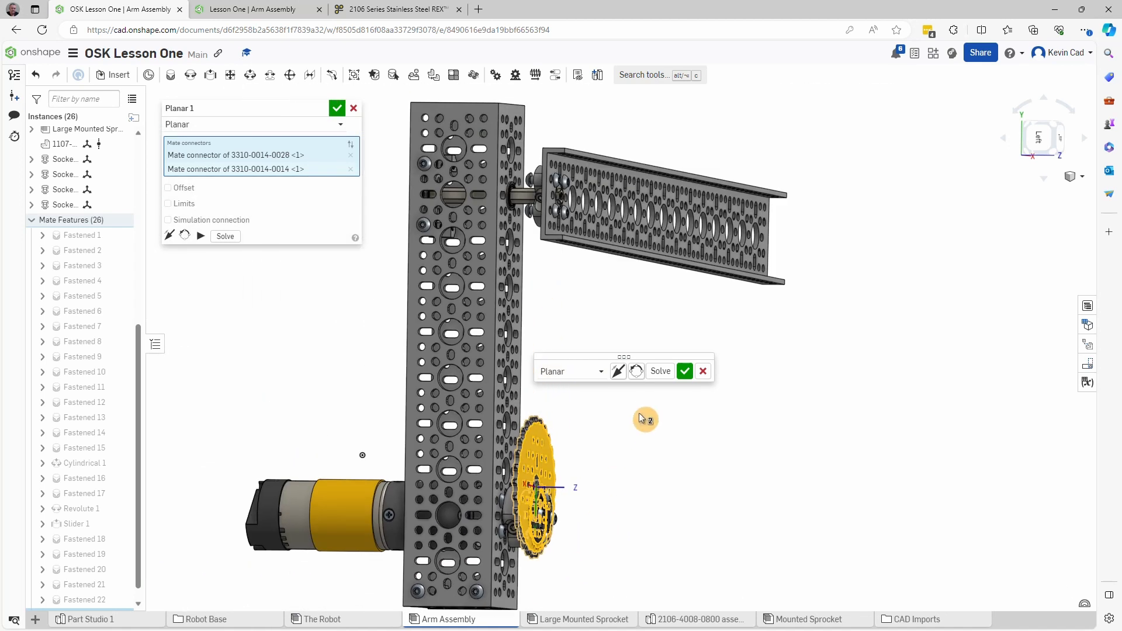
{"action": "left_click", "coordinate": [650, 377]}
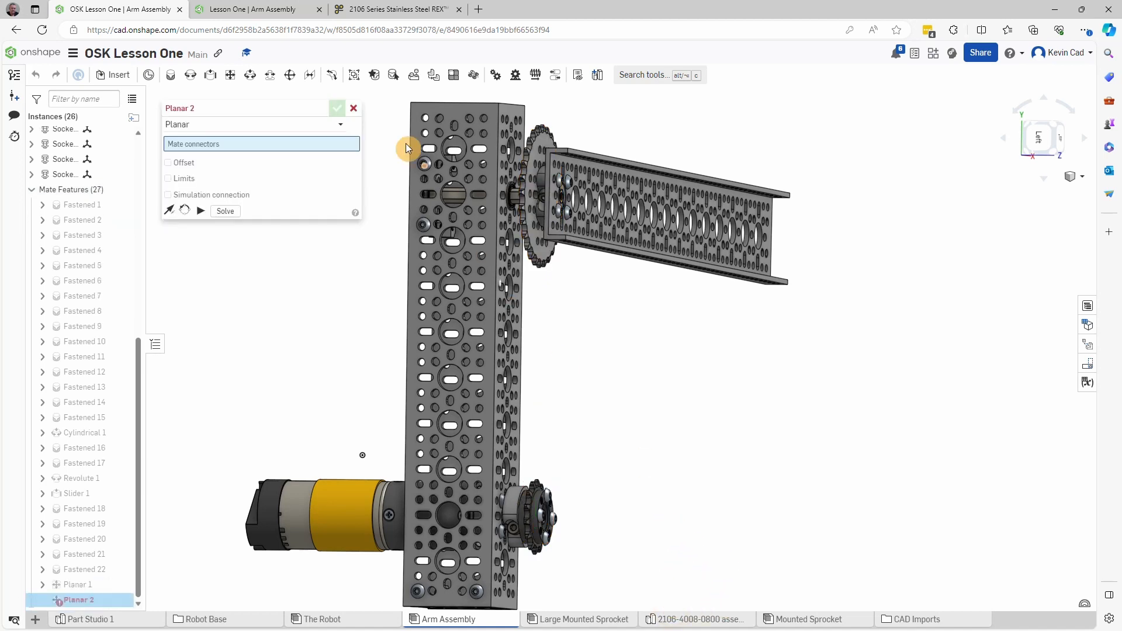
{"action": "left_click", "coordinate": [353, 109]}
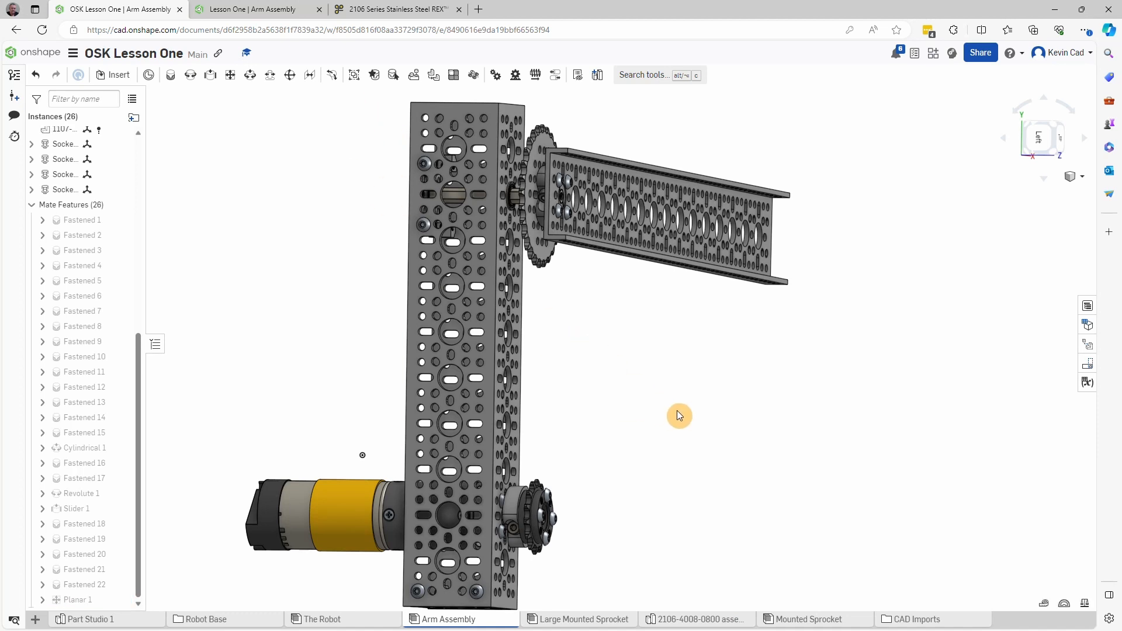
Step: Pull the small sprocket's hub away from the motor to test the planar mate, and examine the exposed hex shaft
{"action": "right_click_drag", "start_coordinate": [676, 411], "coordinate": [691, 411]}
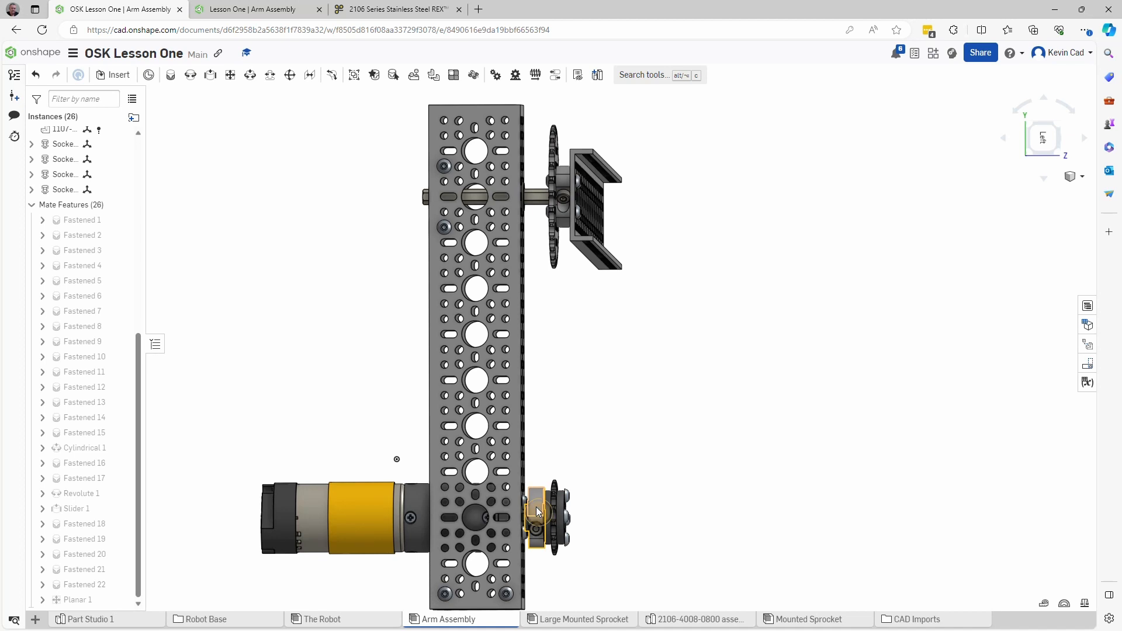
{"action": "left_click_drag", "start_coordinate": [535, 507], "coordinate": [679, 499]}
{"action": "middle_click_drag", "start_coordinate": [501, 227], "coordinate": [564, 353]}
{"action": "scroll", "coordinate": [566, 353], "scroll_direction": "up", "scroll_amount": 6}
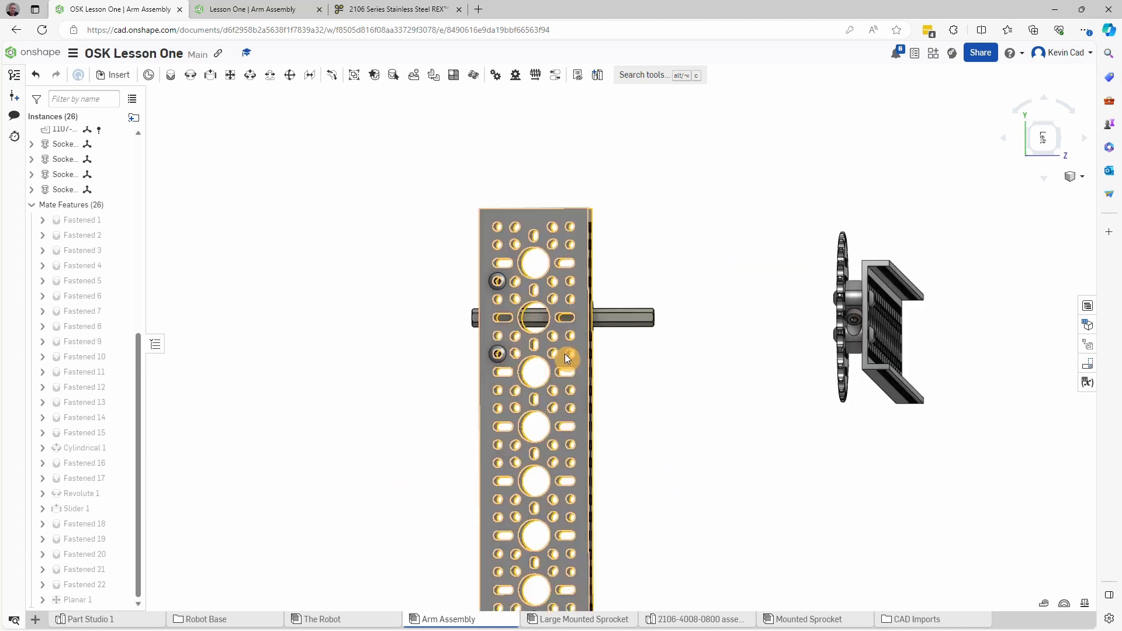
{"action": "right_click_drag", "start_coordinate": [653, 307], "coordinate": [716, 304]}
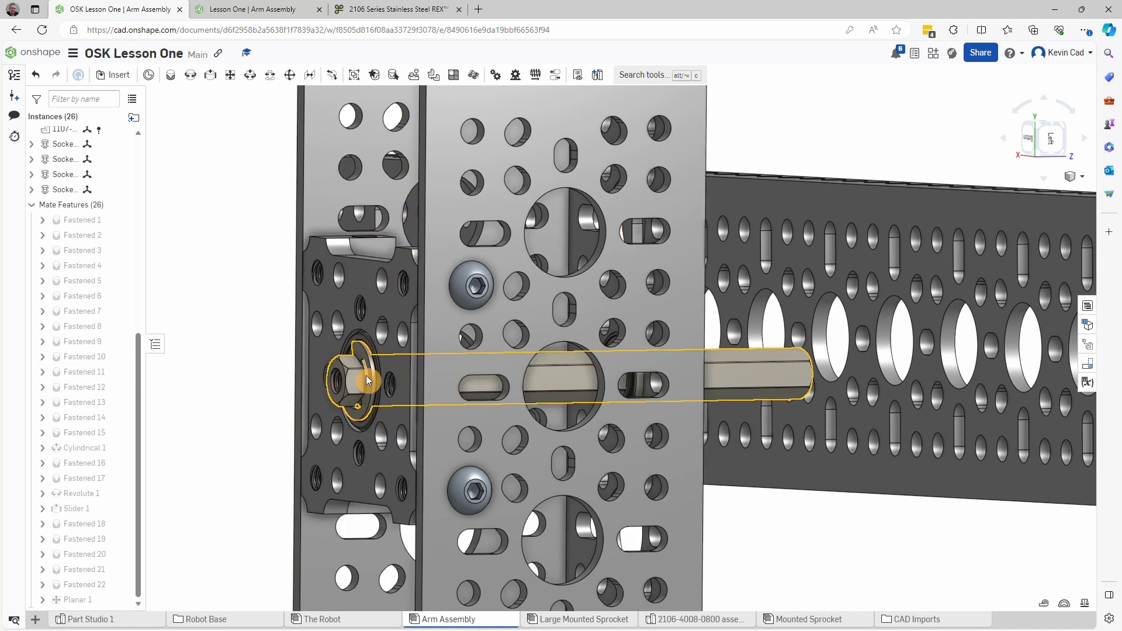
{"action": "right_click_drag", "start_coordinate": [780, 557], "coordinate": [752, 558]}
{"action": "scroll", "coordinate": [616, 459], "scroll_direction": "down", "scroll_amount": 3}
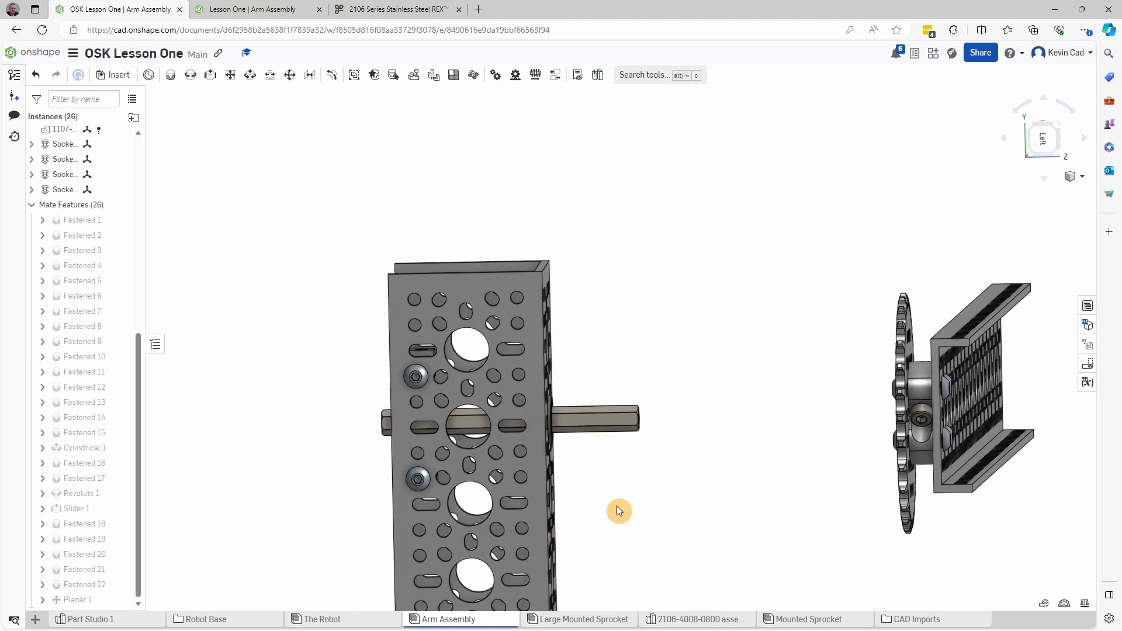
Step: Slide the large sprocket back onto the hex shaft and swing its attached channel to a steep angle
{"action": "left_click_drag", "start_coordinate": [916, 388], "coordinate": [607, 386]}
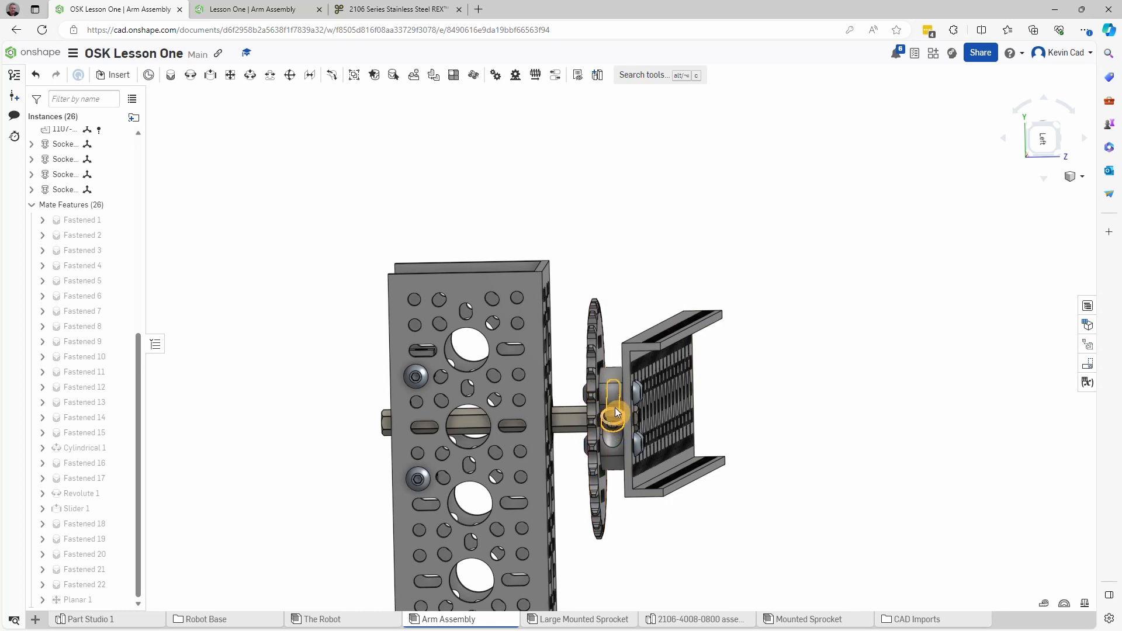
{"action": "left_click_drag", "start_coordinate": [609, 405], "coordinate": [679, 438]}
{"action": "right_click_drag", "start_coordinate": [806, 520], "coordinate": [715, 458]}
{"action": "left_click_drag", "start_coordinate": [623, 285], "coordinate": [700, 201]}
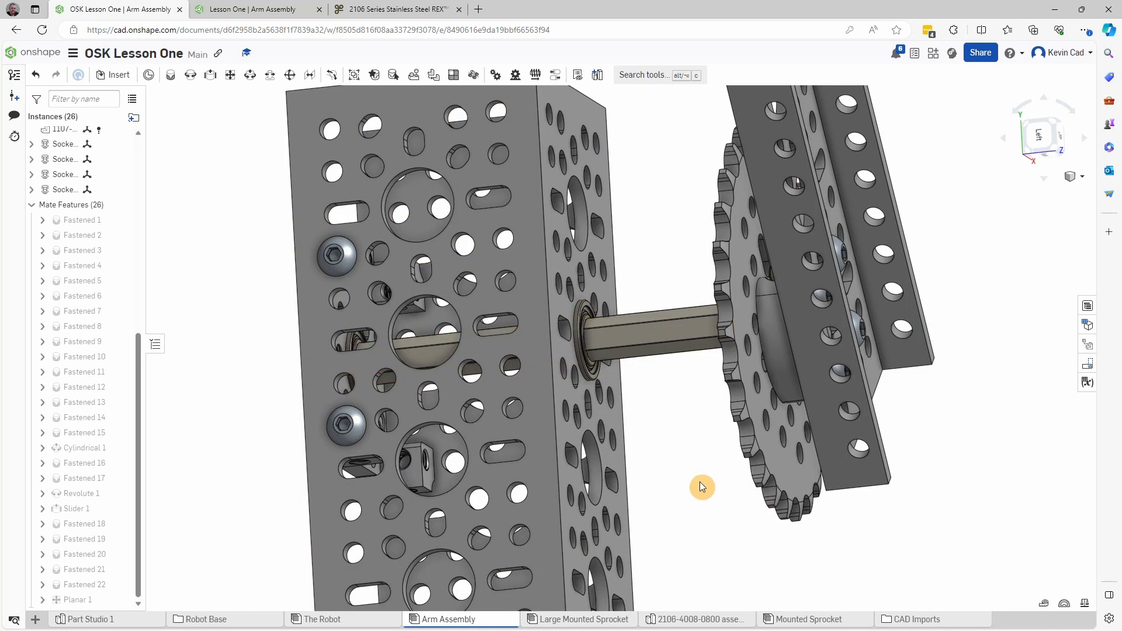
Step: Slide the small sprocket's hub inward along the motor shaft and check its clearance to the motor mounting screws
{"action": "scroll", "coordinate": [798, 549], "scroll_direction": "down", "scroll_amount": 5}
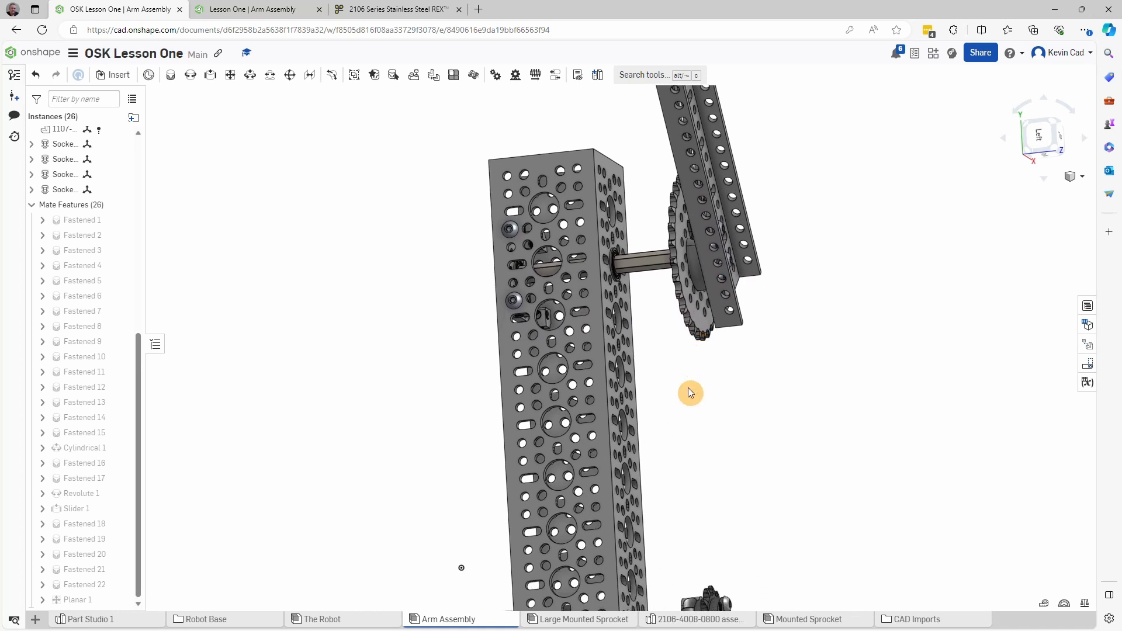
{"action": "middle_click_drag", "start_coordinate": [669, 405], "coordinate": [619, 279]}
{"action": "right_click_drag", "start_coordinate": [663, 400], "coordinate": [711, 397]}
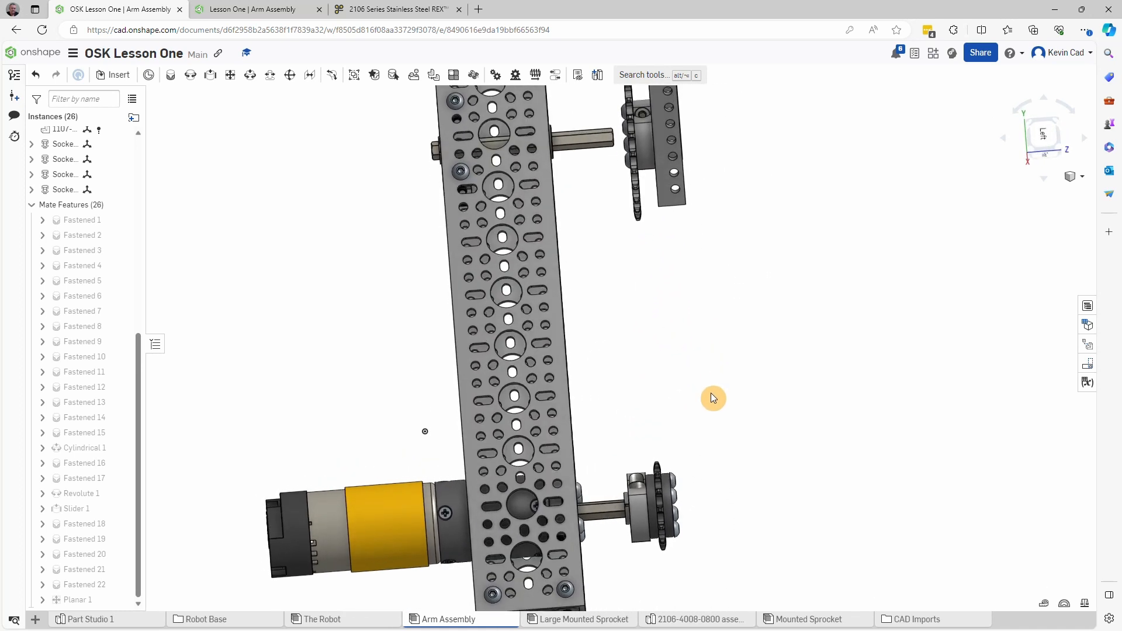
{"action": "left_click_drag", "start_coordinate": [641, 526], "coordinate": [597, 523]}
{"action": "scroll", "coordinate": [596, 514], "scroll_direction": "down", "scroll_amount": 3}
{"action": "scroll", "coordinate": [596, 513], "scroll_direction": "down", "scroll_amount": 5}
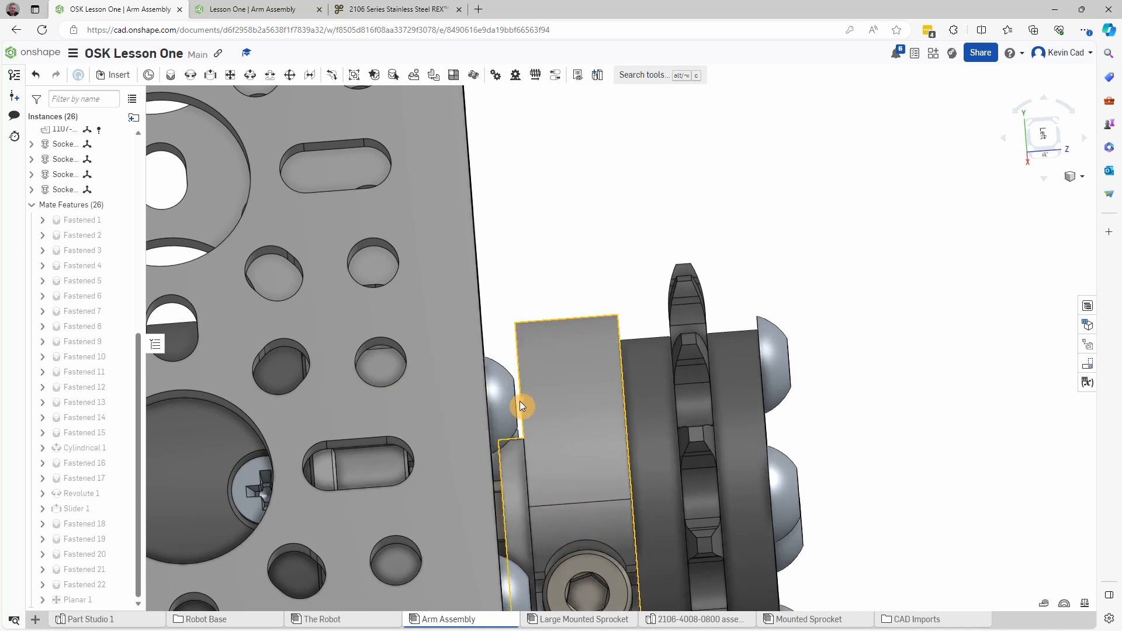
{"action": "scroll", "coordinate": [590, 467], "scroll_direction": "up", "scroll_amount": 5}
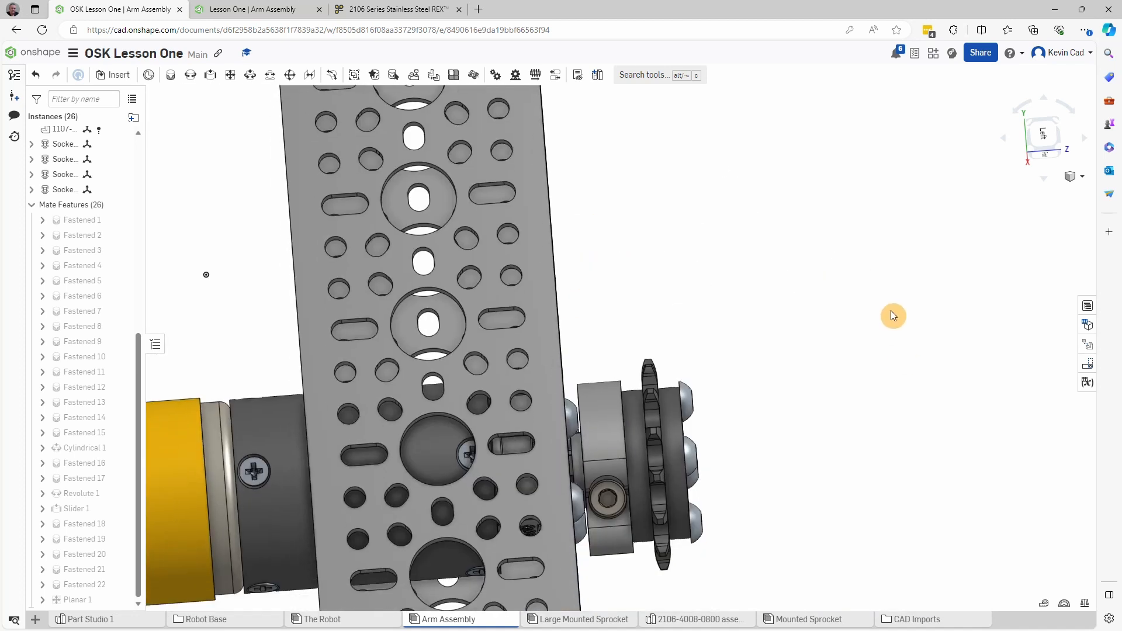
Step: Swing the upper channel about the hex shaft and highlight the parts joined by the Slider 1 mate
{"action": "right_click_drag", "start_coordinate": [837, 271], "coordinate": [811, 298]}
{"action": "scroll", "coordinate": [742, 343], "scroll_direction": "up", "scroll_amount": 5}
{"action": "scroll", "coordinate": [735, 374], "scroll_direction": "up", "scroll_amount": 3}
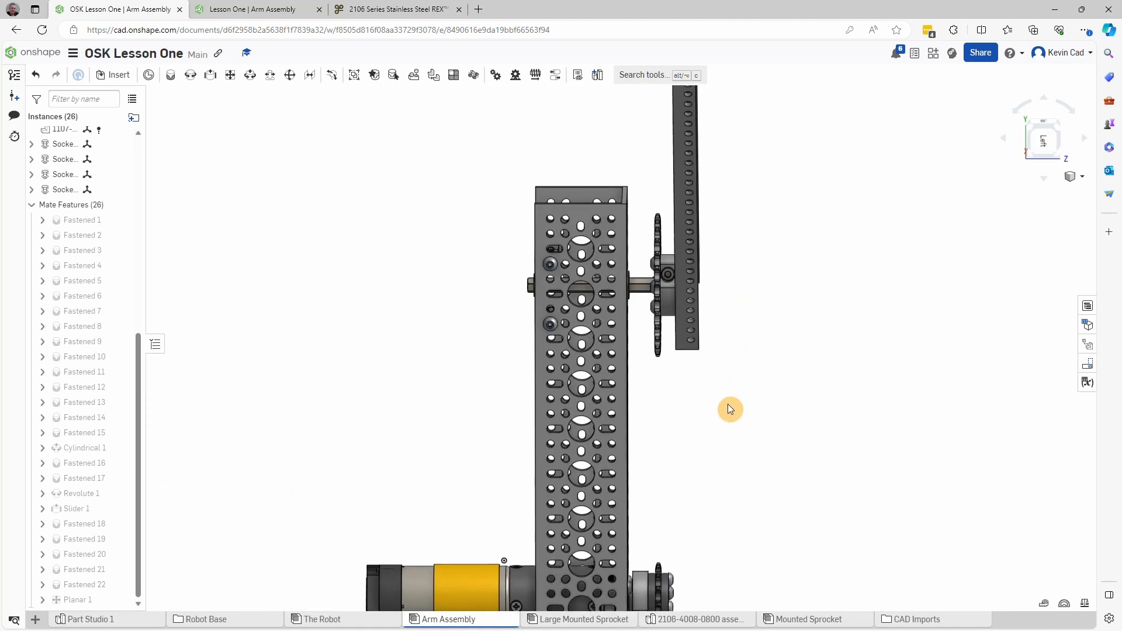
{"action": "scroll", "coordinate": [728, 386], "scroll_direction": "down", "scroll_amount": 3}
{"action": "right_click_drag", "start_coordinate": [721, 352], "coordinate": [323, 246]}
{"action": "left_click_drag", "start_coordinate": [308, 260], "coordinate": [303, 303]}
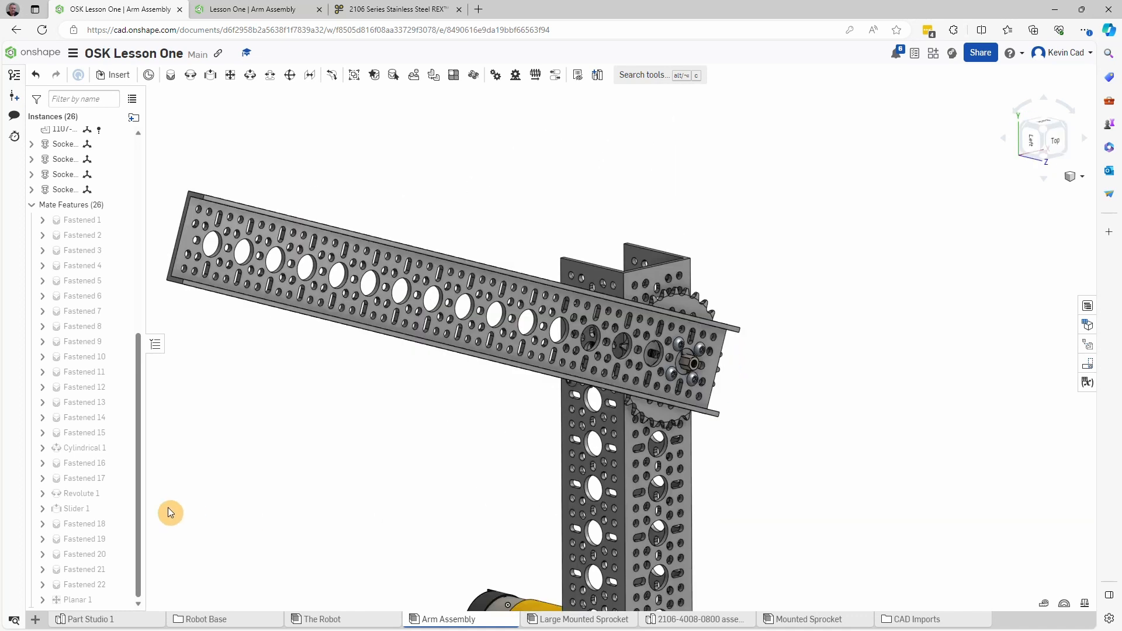
{"action": "left_click", "coordinate": [75, 513]}
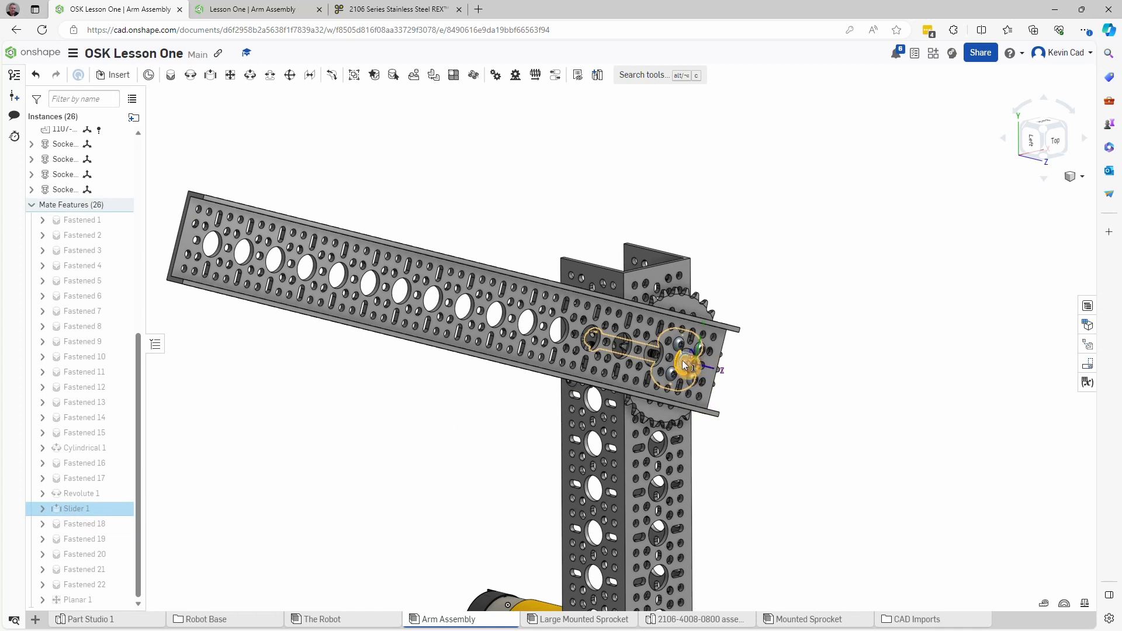
{"action": "left_click", "coordinate": [82, 513]}
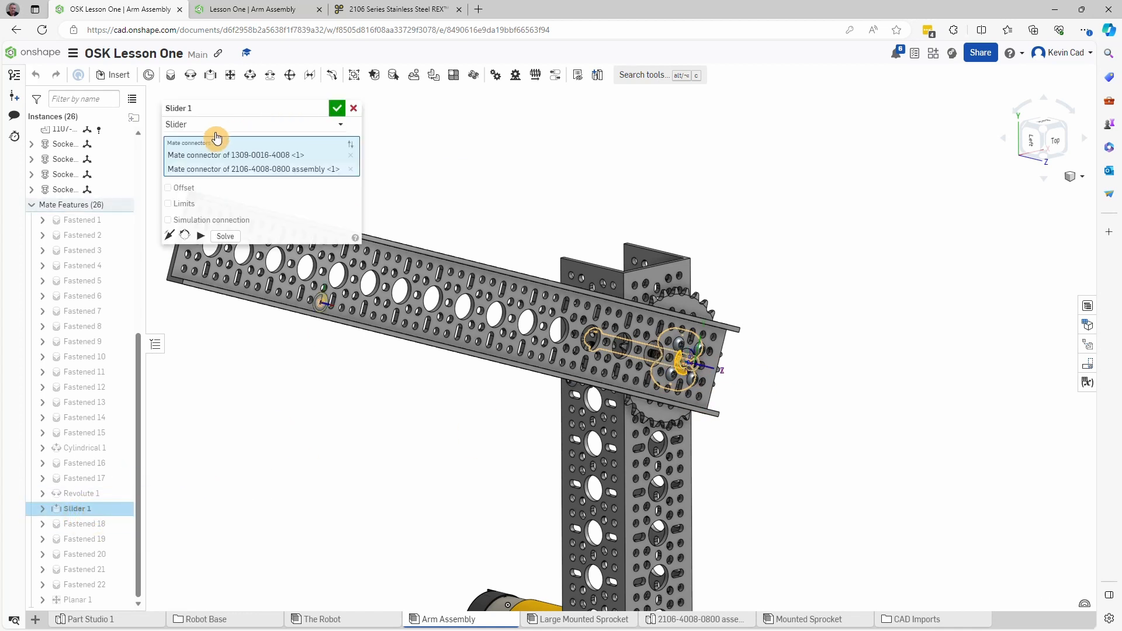
{"action": "left_click", "coordinate": [180, 127]}
{"action": "left_click", "coordinate": [213, 228]}
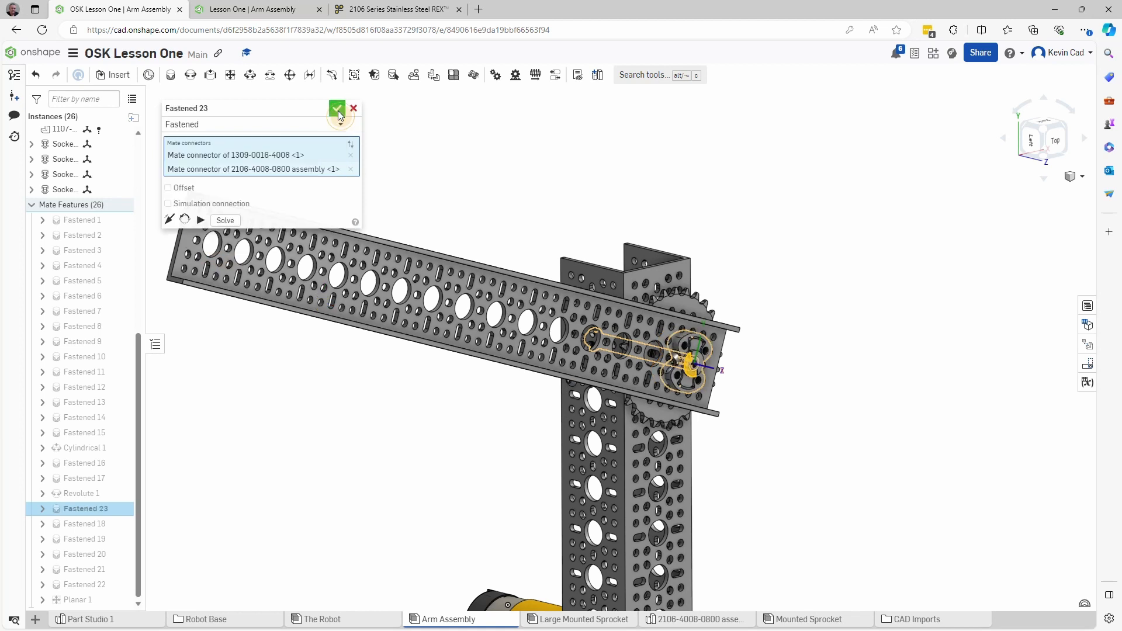
{"action": "left_click", "coordinate": [337, 108]}
Step: Test the upper channel's motion and examine the alignment of the large and small sprockets from several sides
{"action": "mouse_move", "coordinate": [357, 353]}
{"action": "right_mouse_down"}
{"action": "mouse_move", "coordinate": [397, 322]}
{"action": "mouse_move", "coordinate": [374, 365]}
{"action": "right_mouse_up"}
{"action": "left_click_drag", "start_coordinate": [650, 319], "coordinate": [495, 328]}
{"action": "right_click_drag", "start_coordinate": [658, 448], "coordinate": [554, 219]}
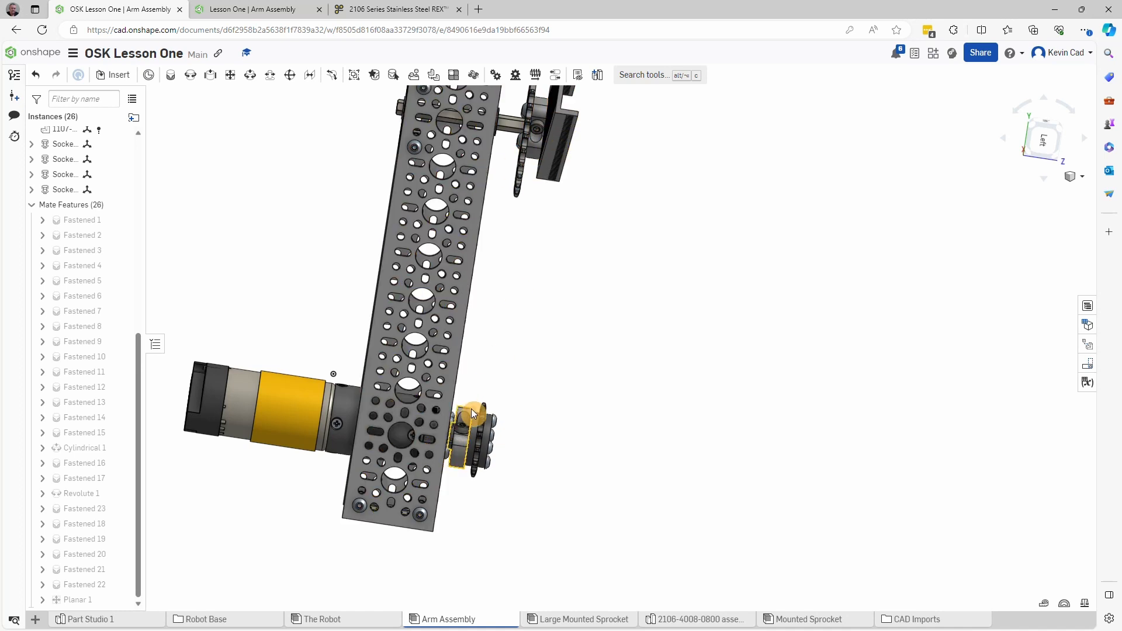
{"action": "right_click_drag", "start_coordinate": [472, 422], "coordinate": [529, 362]}
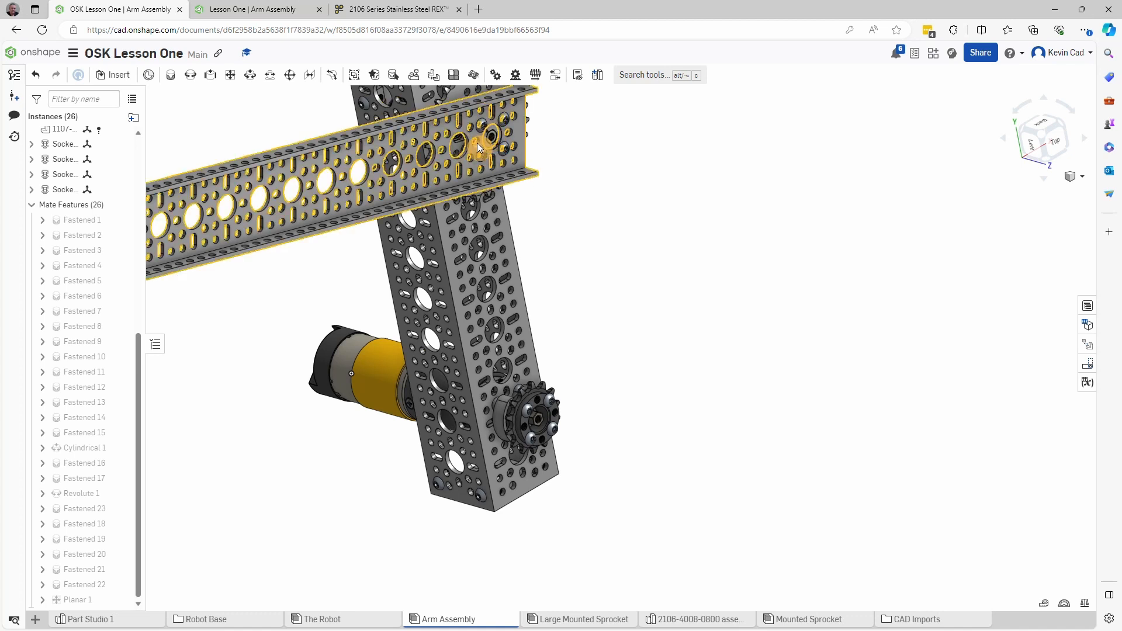
{"action": "right_click_drag", "start_coordinate": [471, 153], "coordinate": [653, 371]}
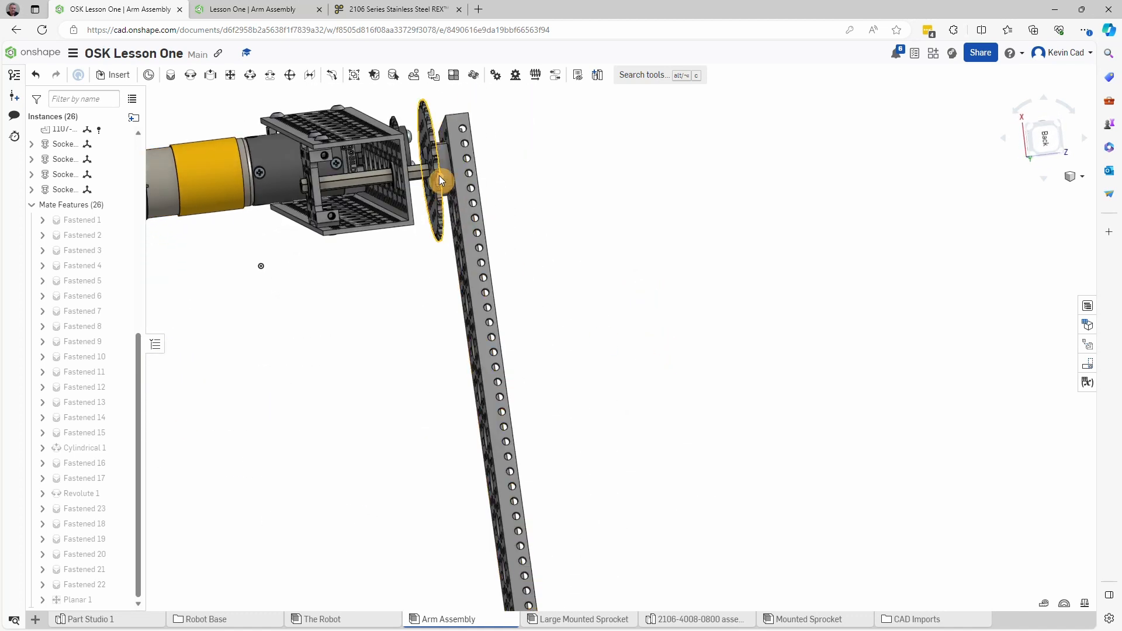
{"action": "scroll", "coordinate": [422, 174], "scroll_direction": "up", "scroll_amount": 5}
{"action": "right_click_drag", "start_coordinate": [425, 160], "coordinate": [409, 187]}
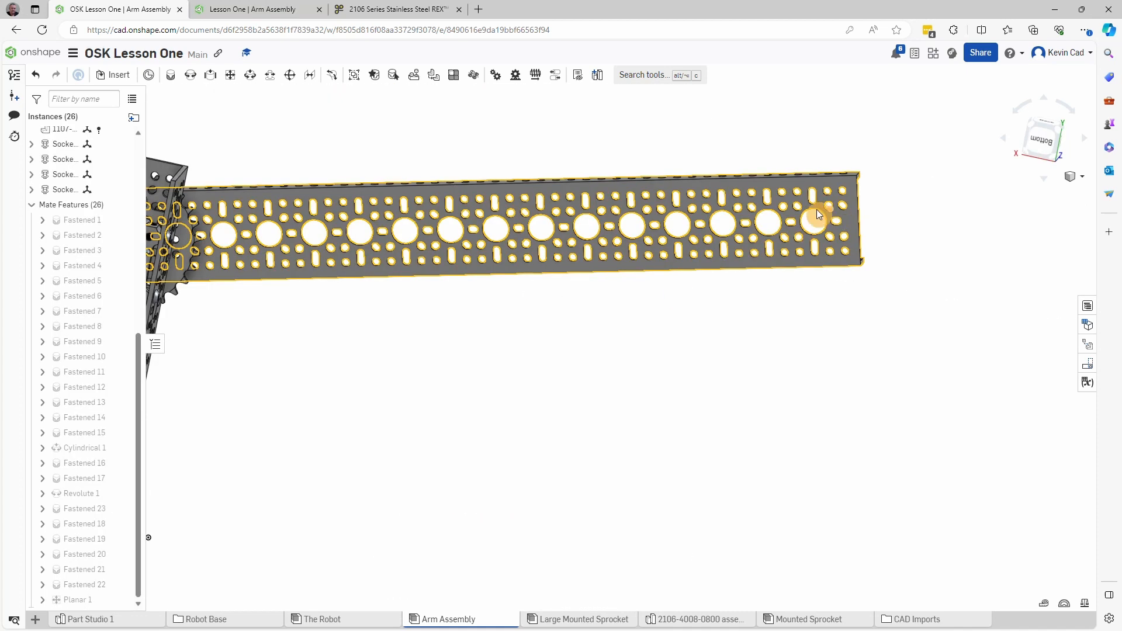
Step: Open the reference Lesson One document and examine how the servo assembly is mounted at the end of the upper channel
{"action": "left_click", "coordinate": [269, 9]}
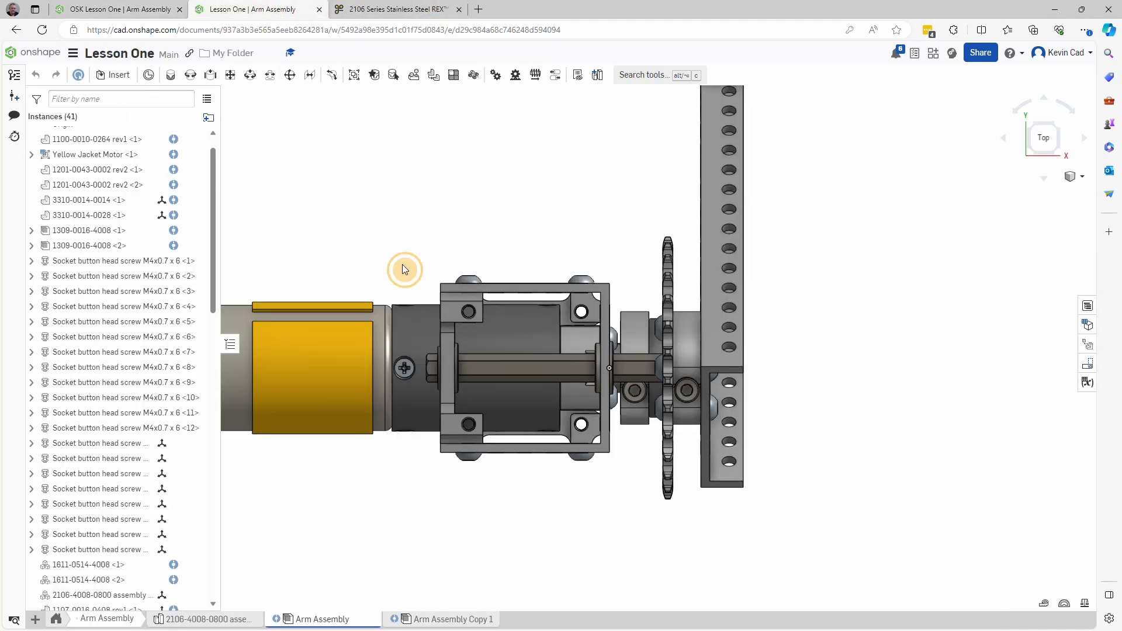
{"action": "right_click_drag", "start_coordinate": [566, 330], "coordinate": [542, 266]}
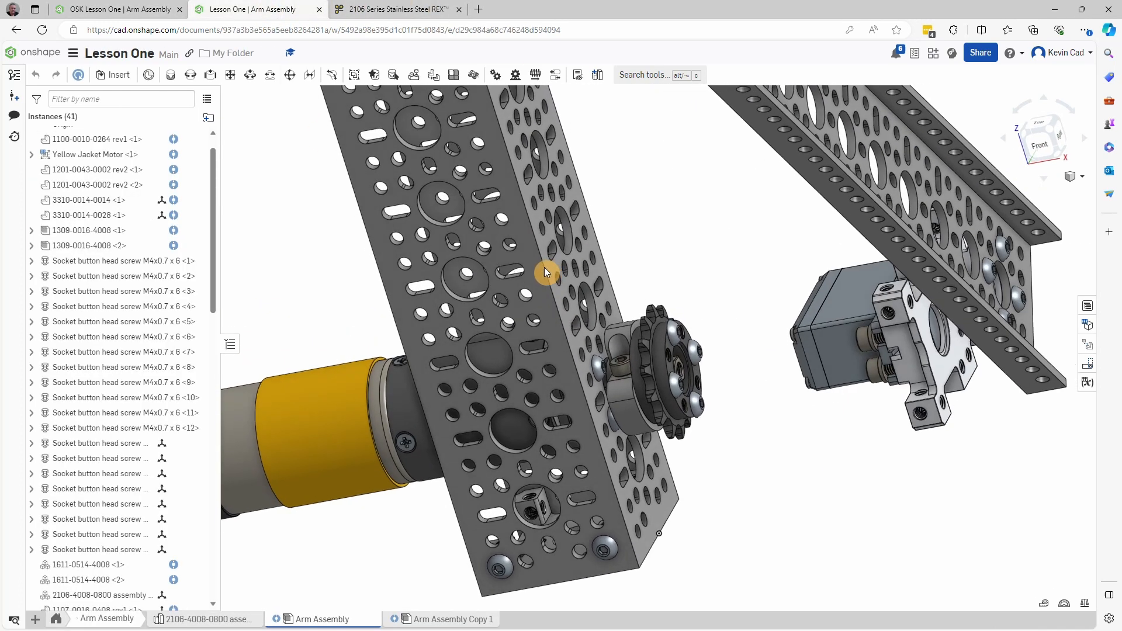
{"action": "right_click_drag", "start_coordinate": [938, 407], "coordinate": [878, 391]}
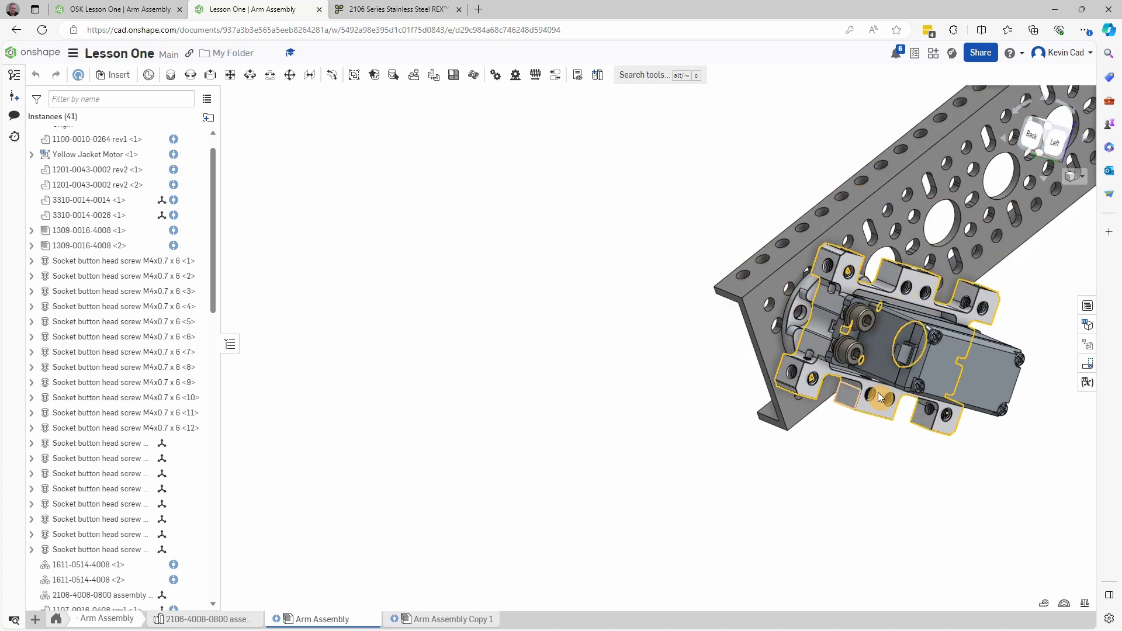
{"action": "right_click_drag", "start_coordinate": [915, 441], "coordinate": [195, 130]}
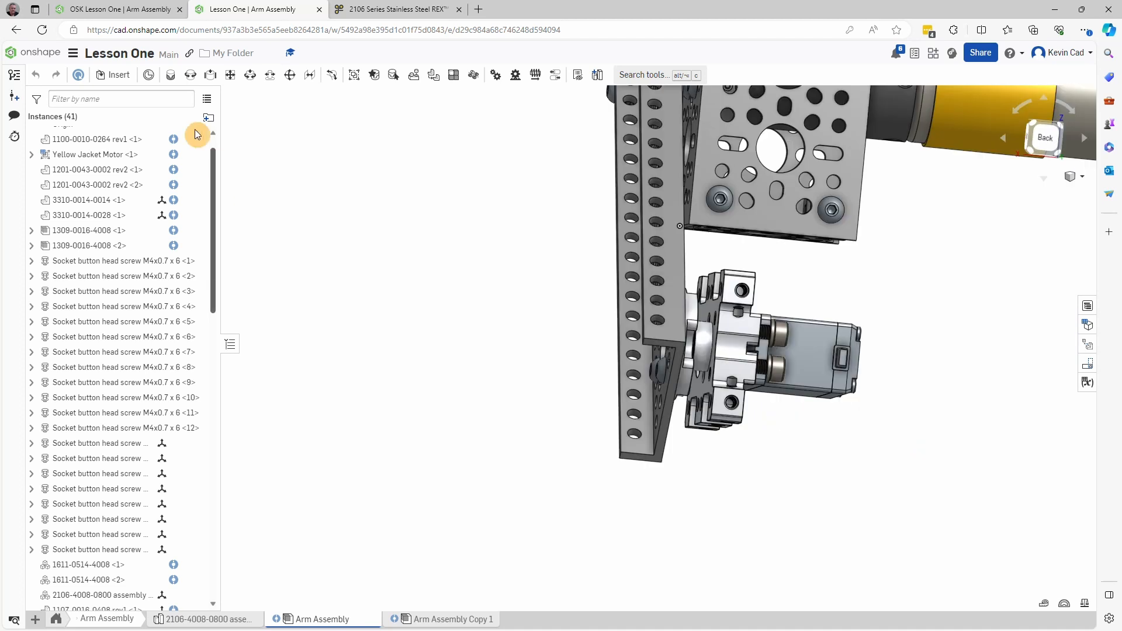
{"action": "left_click", "coordinate": [146, 17]}
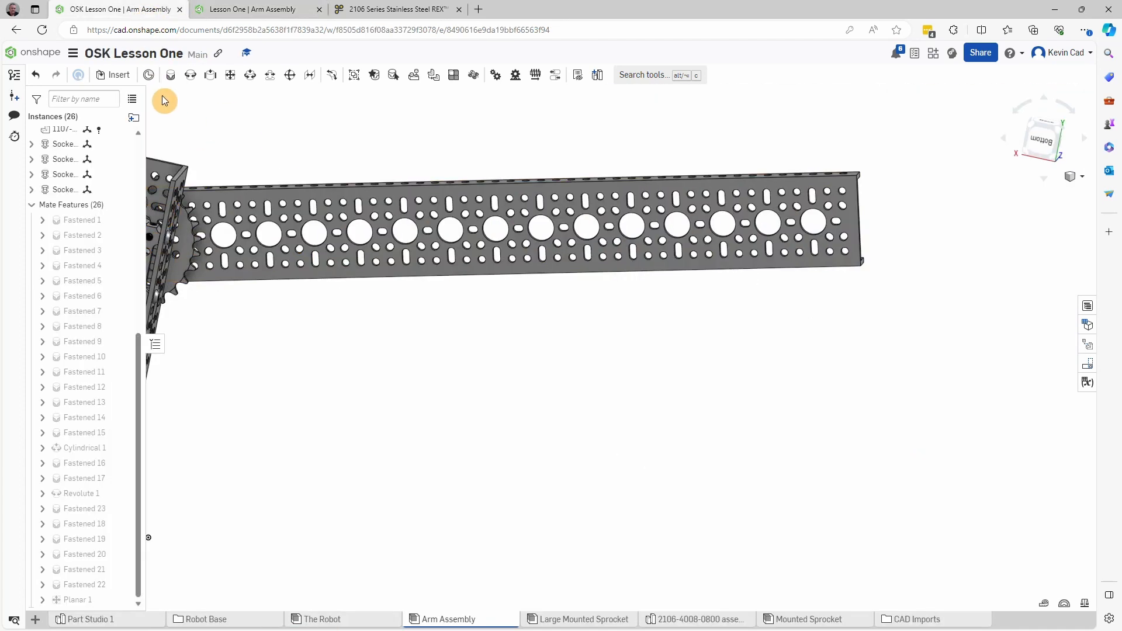
{"action": "left_click", "coordinate": [116, 75]}
{"action": "left_click", "coordinate": [288, 176]}
{"action": "left_click", "coordinate": [297, 127]}
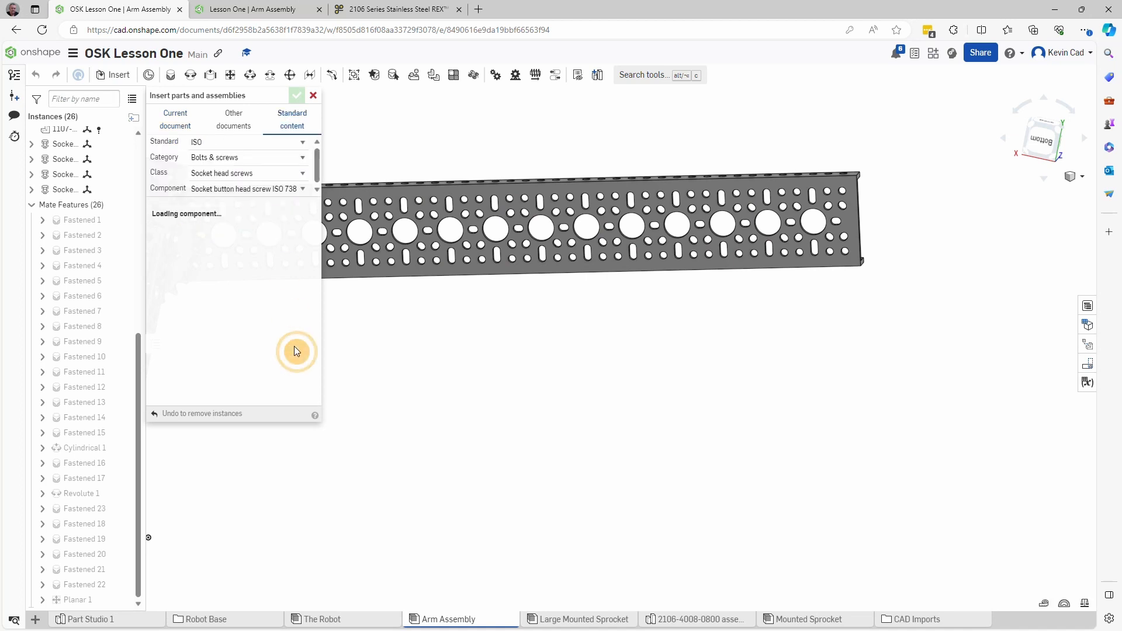
{"action": "left_click", "coordinate": [233, 120]}
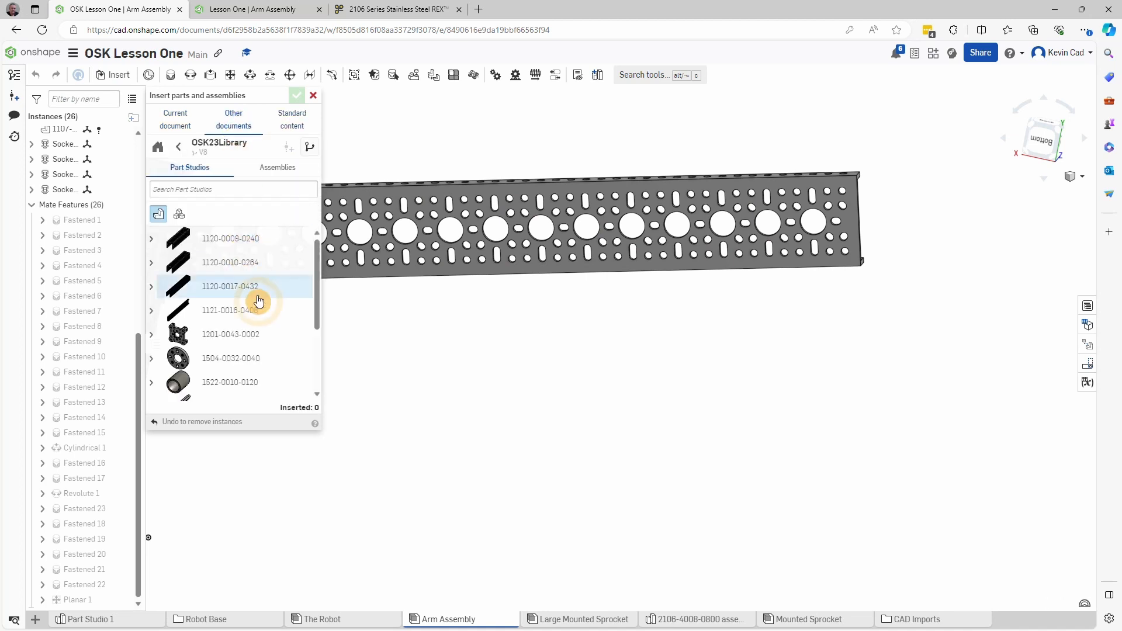
{"action": "left_click", "coordinate": [274, 174]}
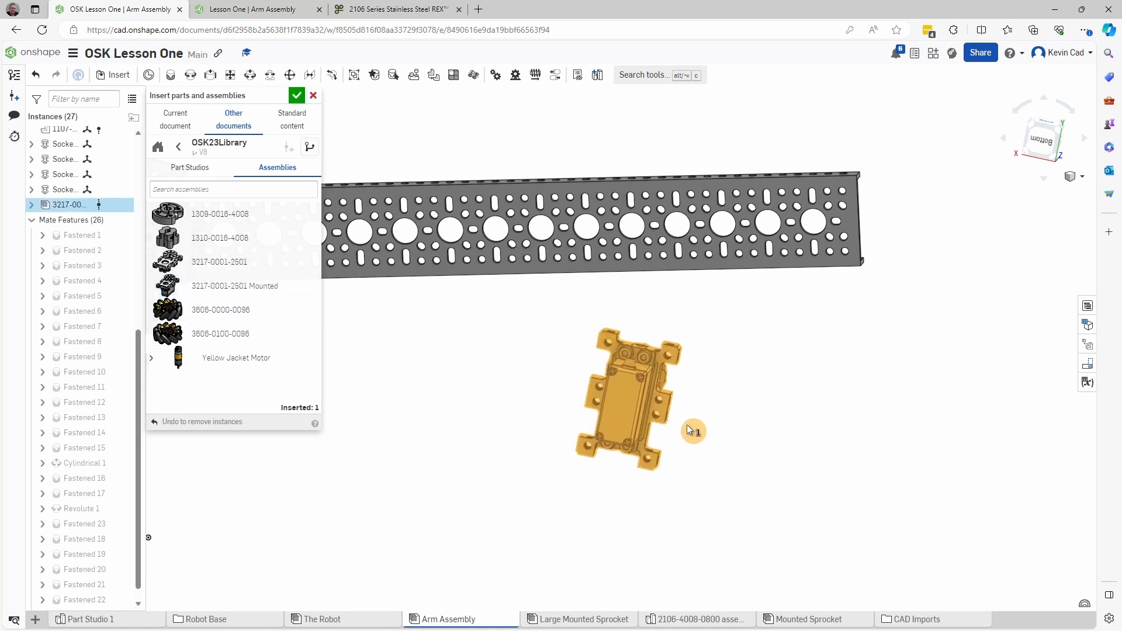
{"action": "left_click", "coordinate": [717, 417]}
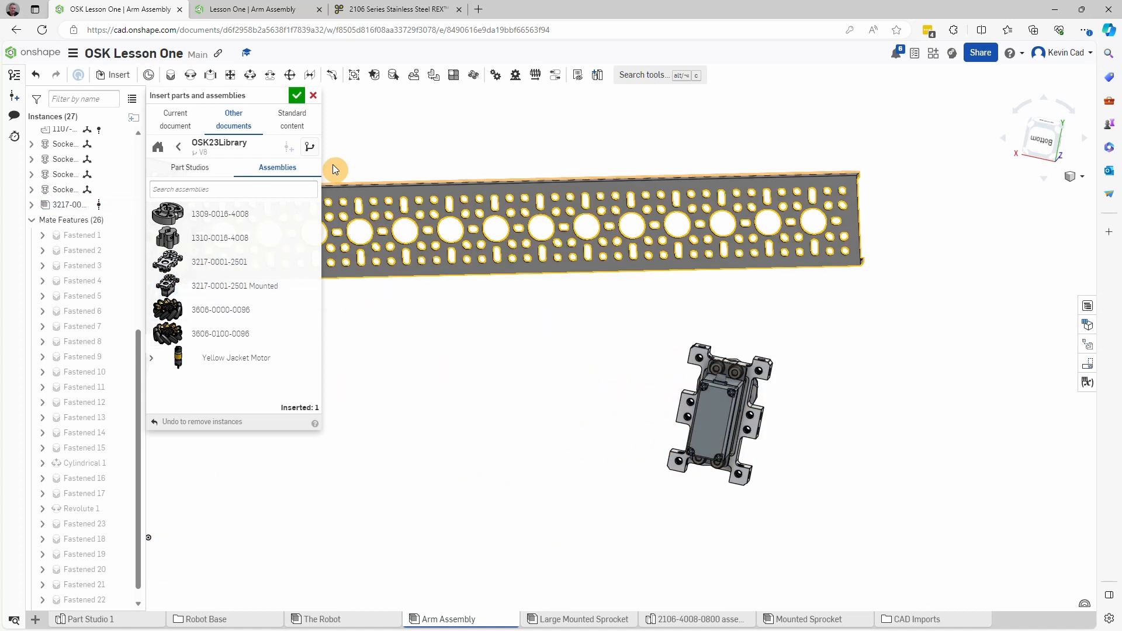
{"action": "left_click", "coordinate": [297, 95]}
Step: Fasten the center of the servo assembly's round hub to the large hole nearest the upper channel's free end, and solve the mate
{"action": "right_click_drag", "start_coordinate": [456, 366], "coordinate": [417, 421]}
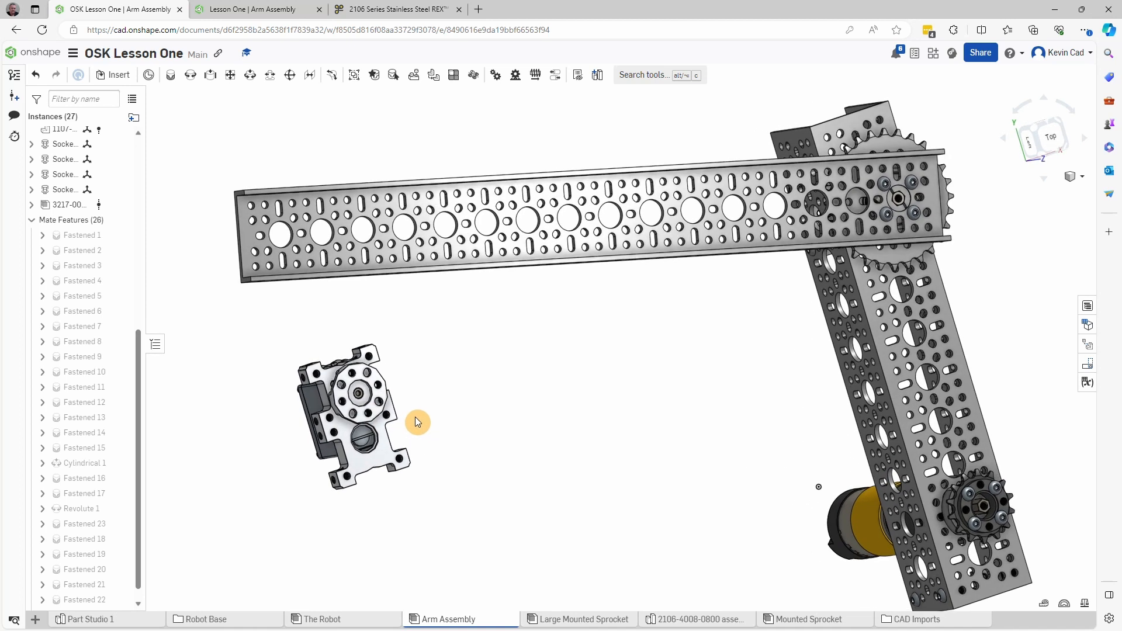
{"action": "scroll", "coordinate": [276, 221], "scroll_direction": "up", "scroll_amount": 5}
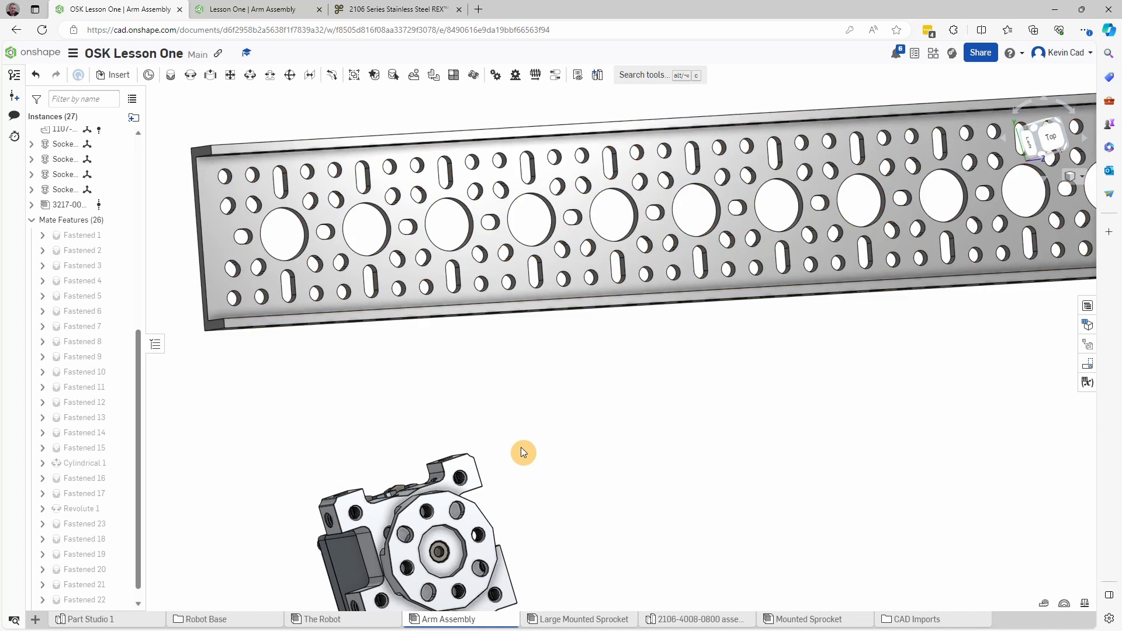
{"action": "right_click_drag", "start_coordinate": [524, 454], "coordinate": [520, 544]}
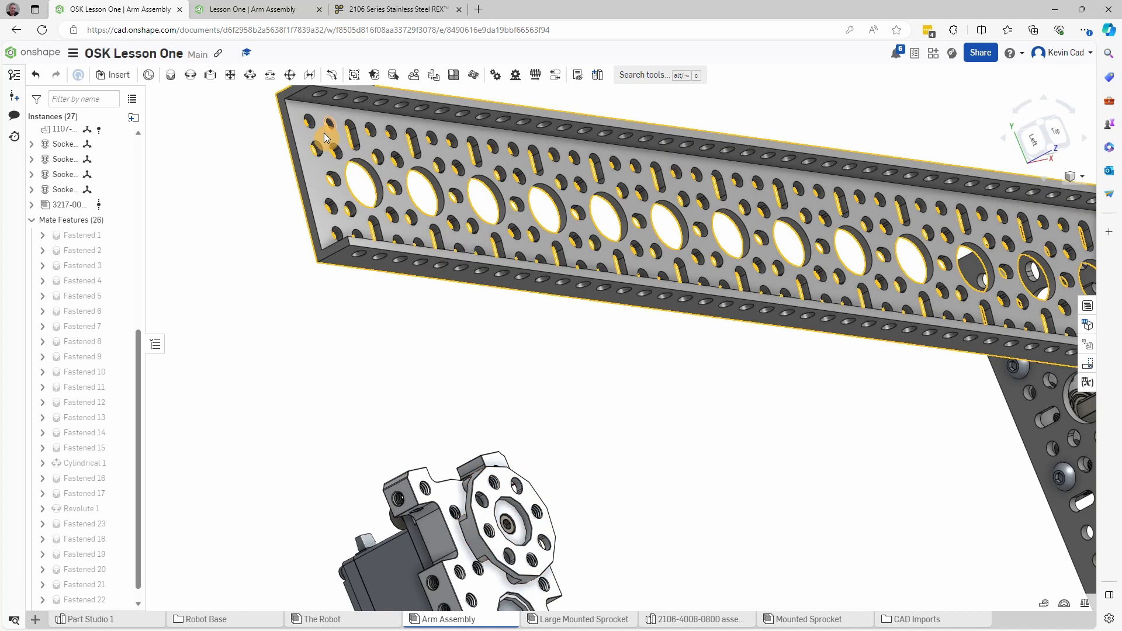
{"action": "left_click", "coordinate": [170, 76]}
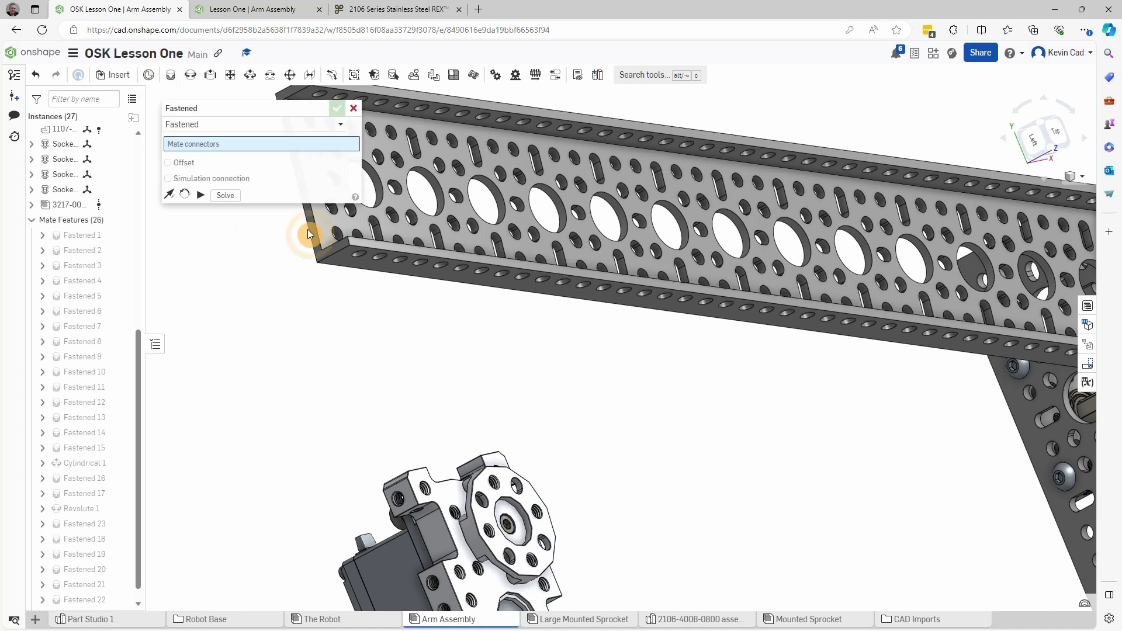
{"action": "left_click", "coordinate": [374, 190]}
{"action": "right_click_drag", "start_coordinate": [479, 319], "coordinate": [496, 316]}
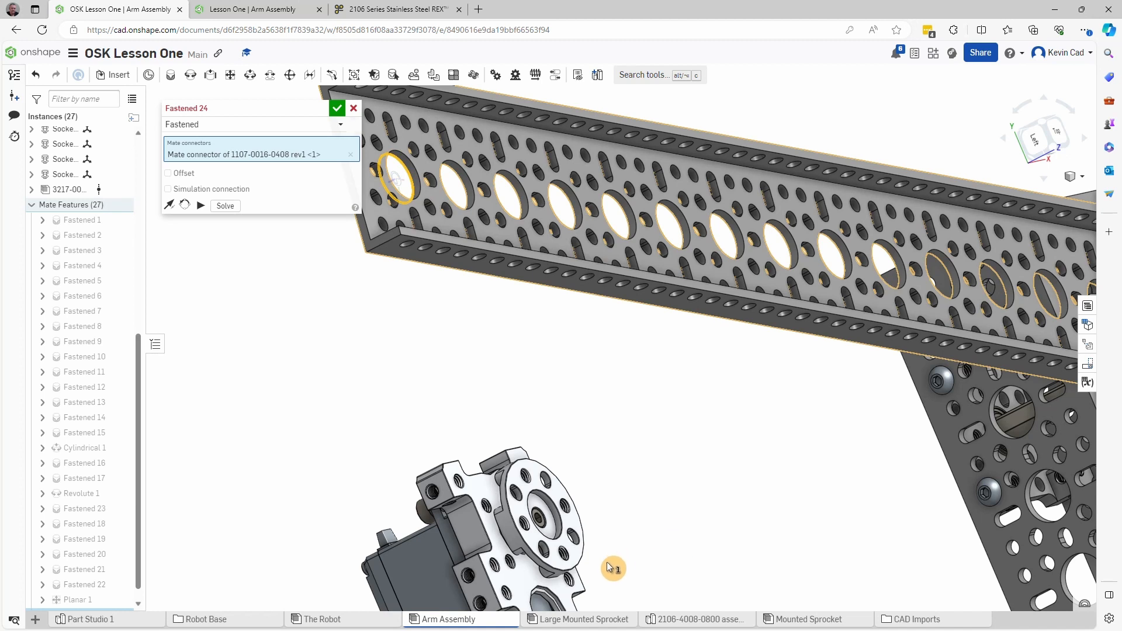
{"action": "scroll", "coordinate": [608, 570], "scroll_direction": "up", "scroll_amount": 5}
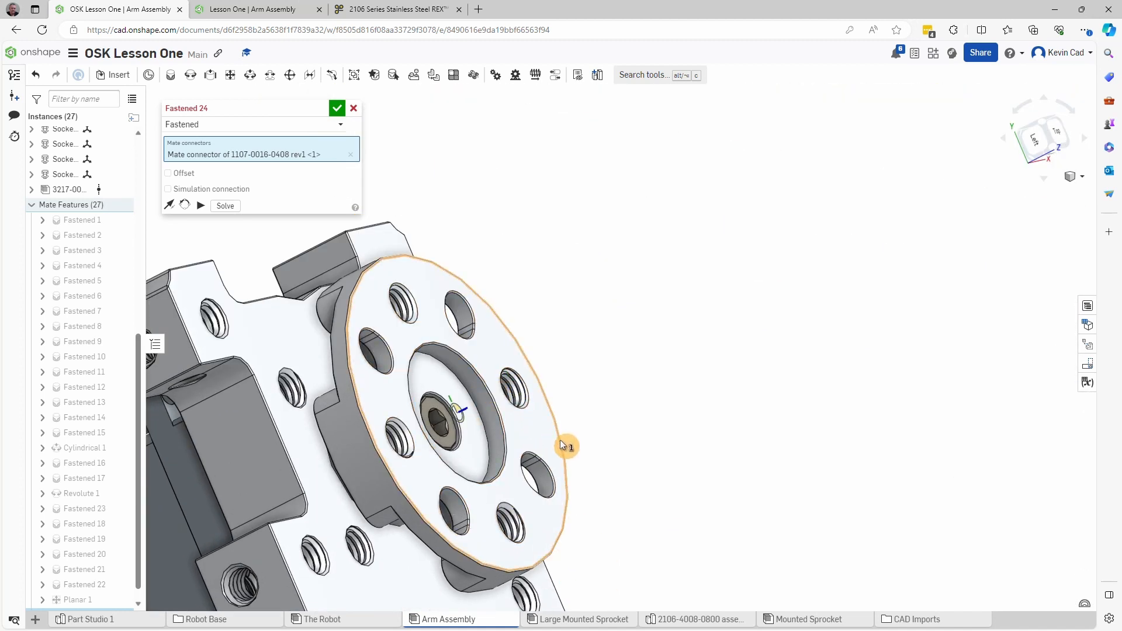
{"action": "left_click", "coordinate": [457, 414]}
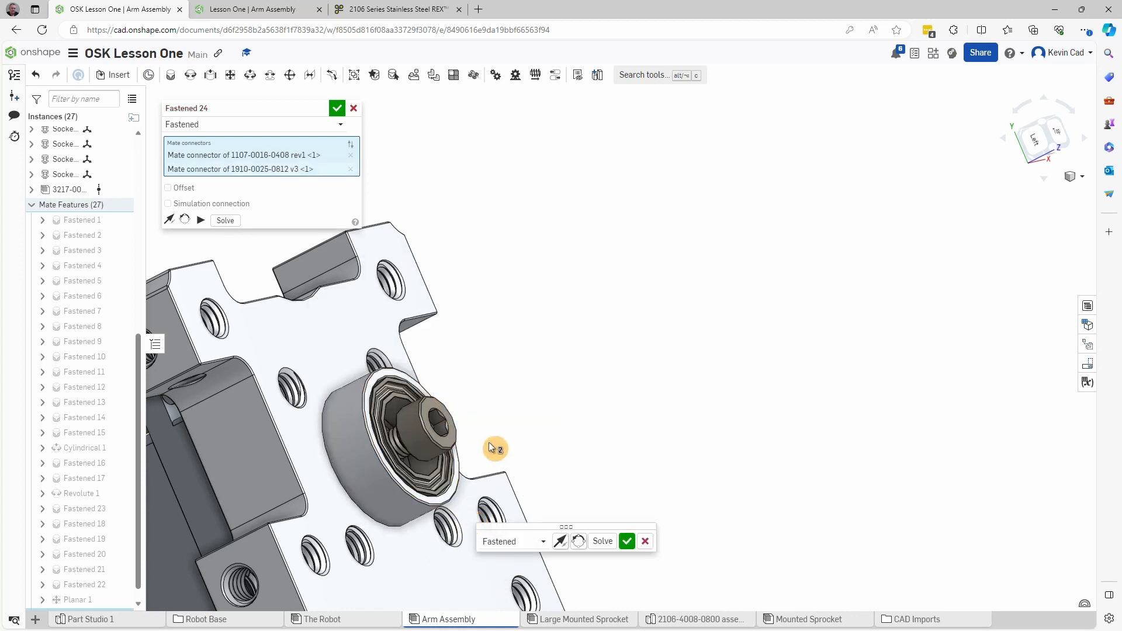
{"action": "scroll", "coordinate": [496, 456], "scroll_direction": "up", "scroll_amount": 5}
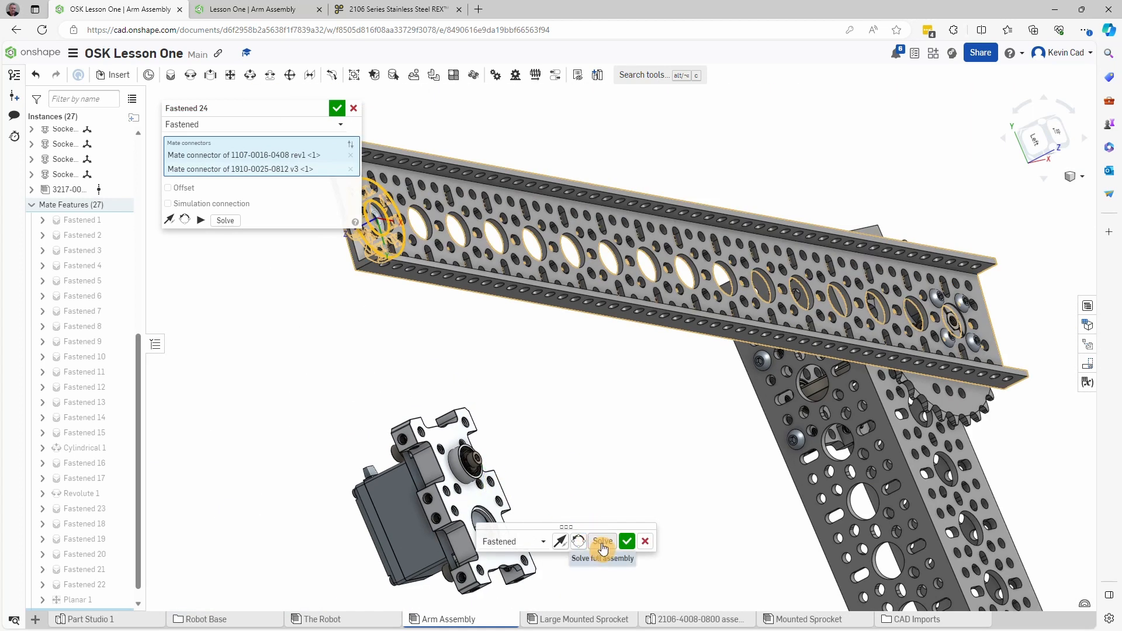
{"action": "left_click", "coordinate": [602, 543]}
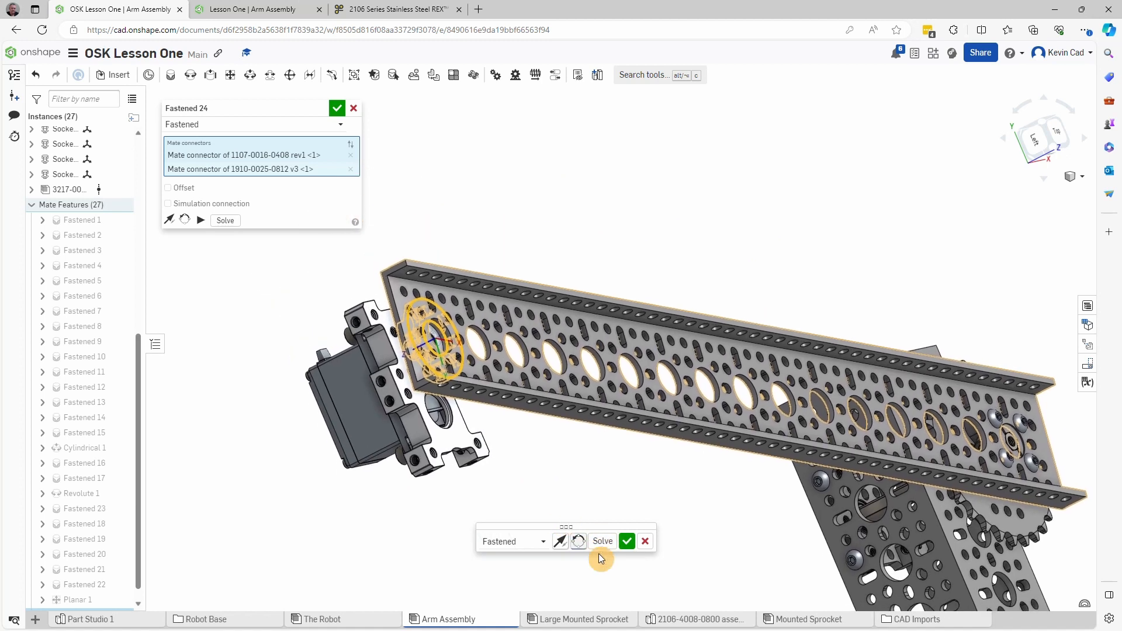
{"action": "left_click", "coordinate": [626, 542]}
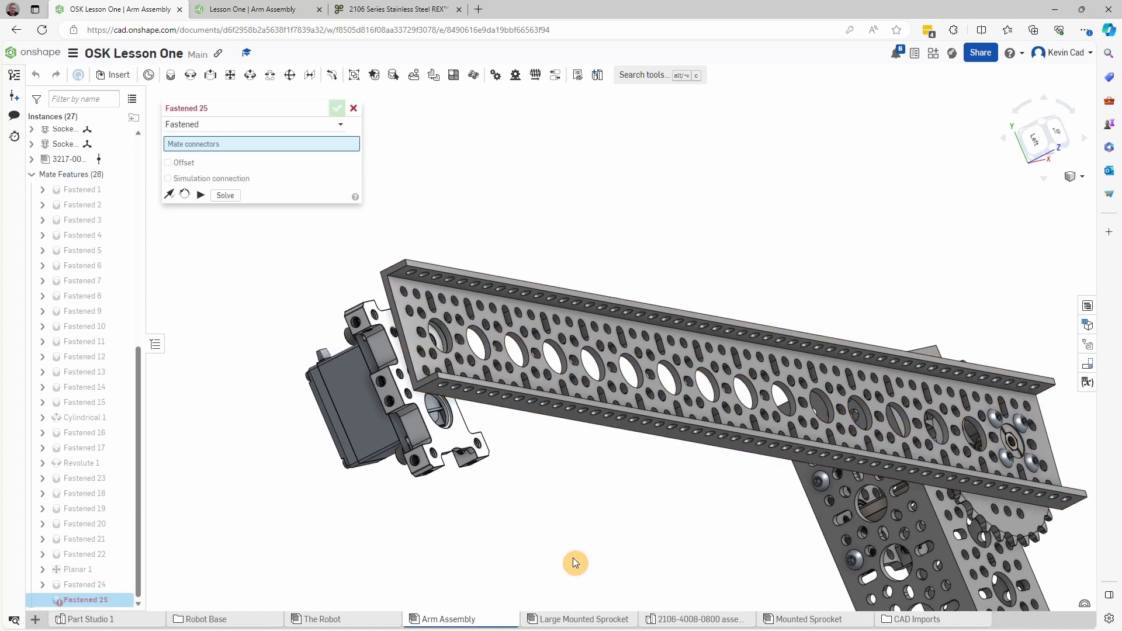
Step: Discard the empty follow-up Fastened mate and examine how the servo hub's screw holes line up with the channel's end holes
{"action": "right_click_drag", "start_coordinate": [573, 557], "coordinate": [537, 536]}
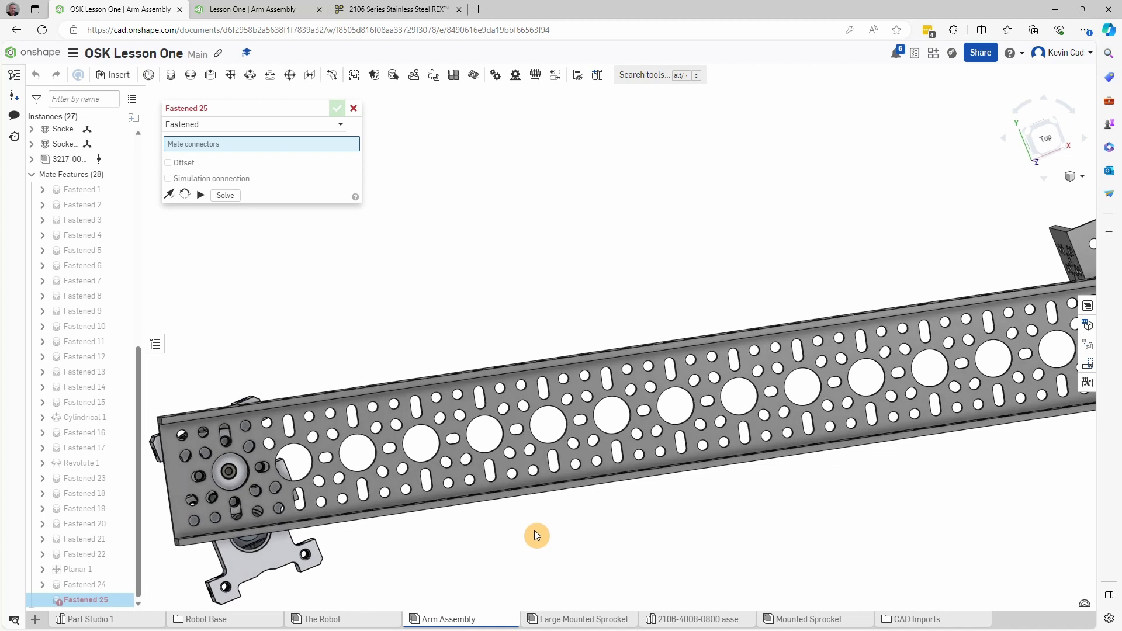
{"action": "middle_click_drag", "start_coordinate": [541, 536], "coordinate": [665, 496]}
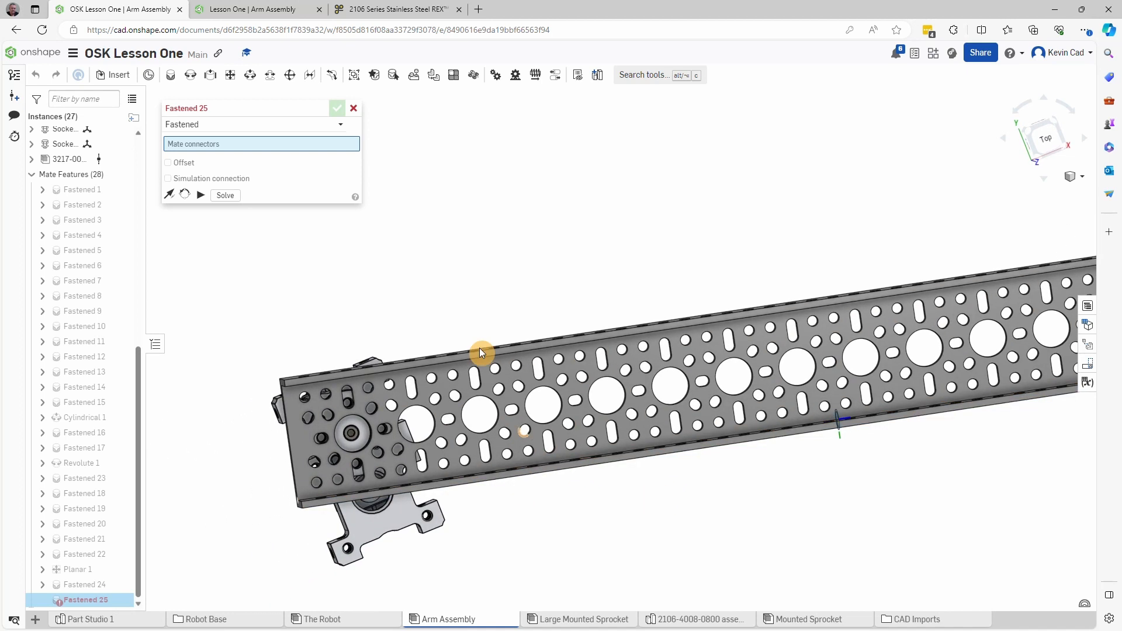
{"action": "left_click", "coordinate": [354, 107]}
{"action": "scroll", "coordinate": [369, 441], "scroll_direction": "up", "scroll_amount": 5}
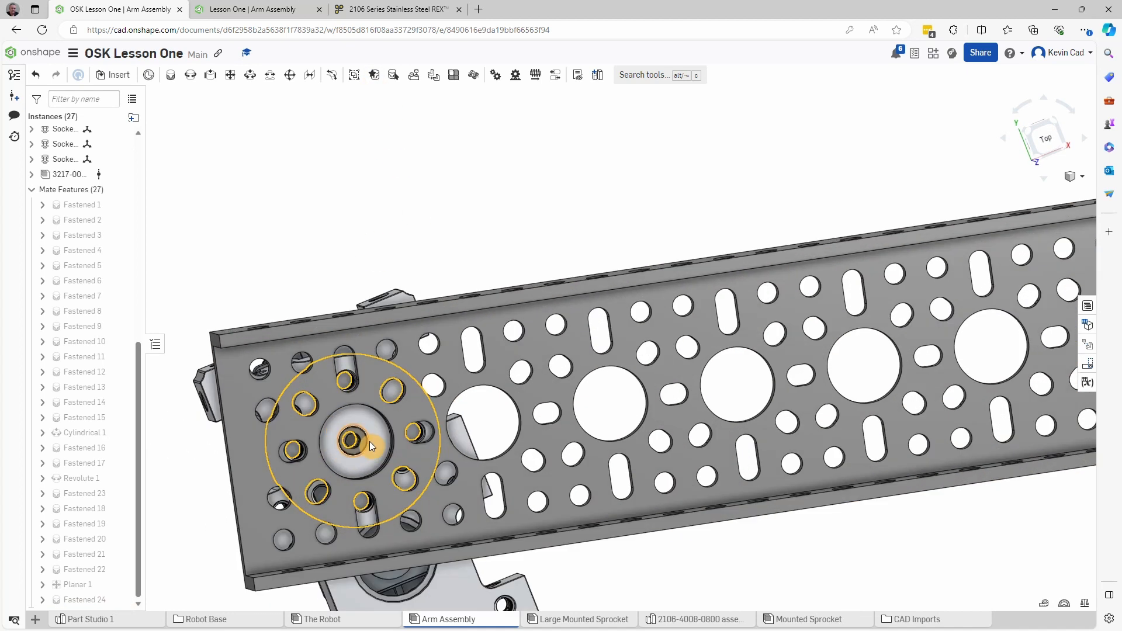
{"action": "right_click_drag", "start_coordinate": [408, 433], "coordinate": [408, 418]}
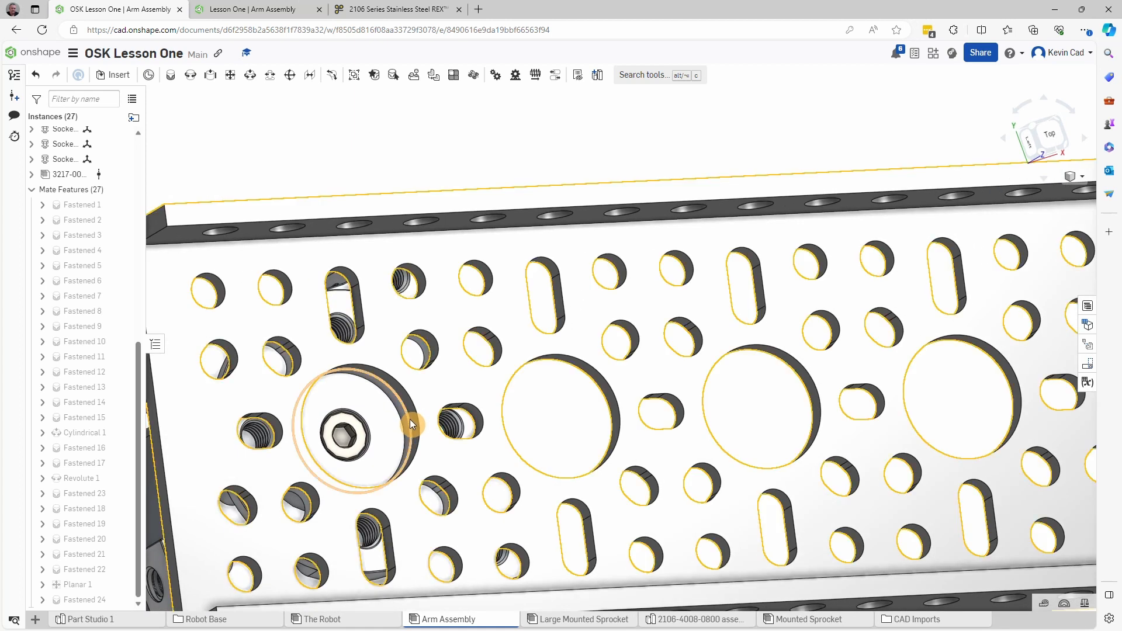
{"action": "right_click_drag", "start_coordinate": [290, 451], "coordinate": [374, 457]}
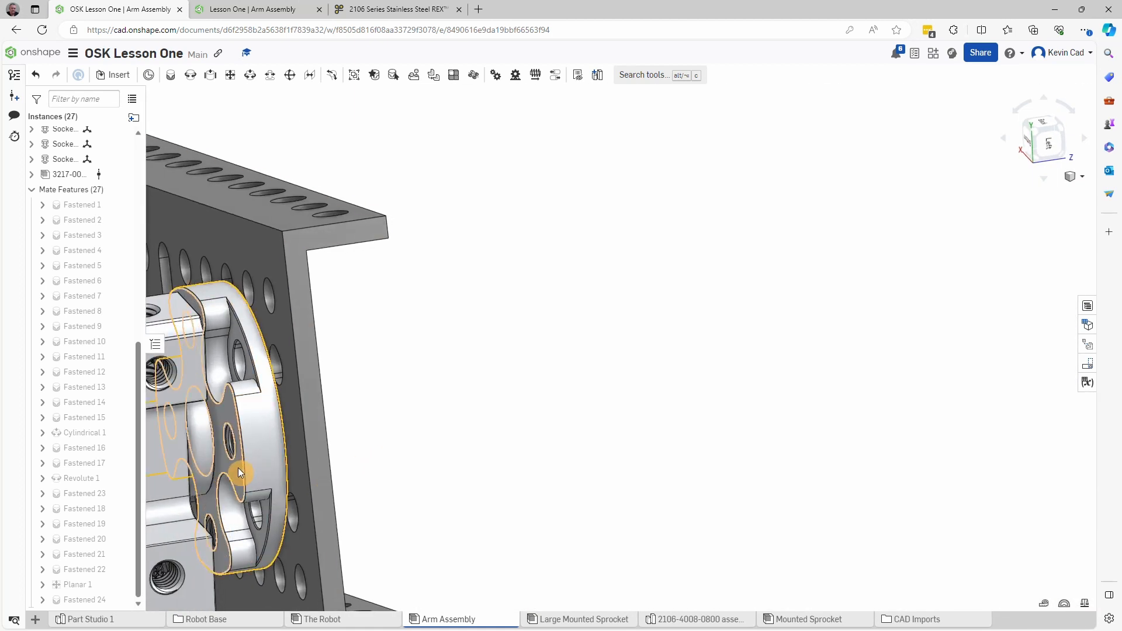
{"action": "right_click_drag", "start_coordinate": [447, 489], "coordinate": [295, 476]}
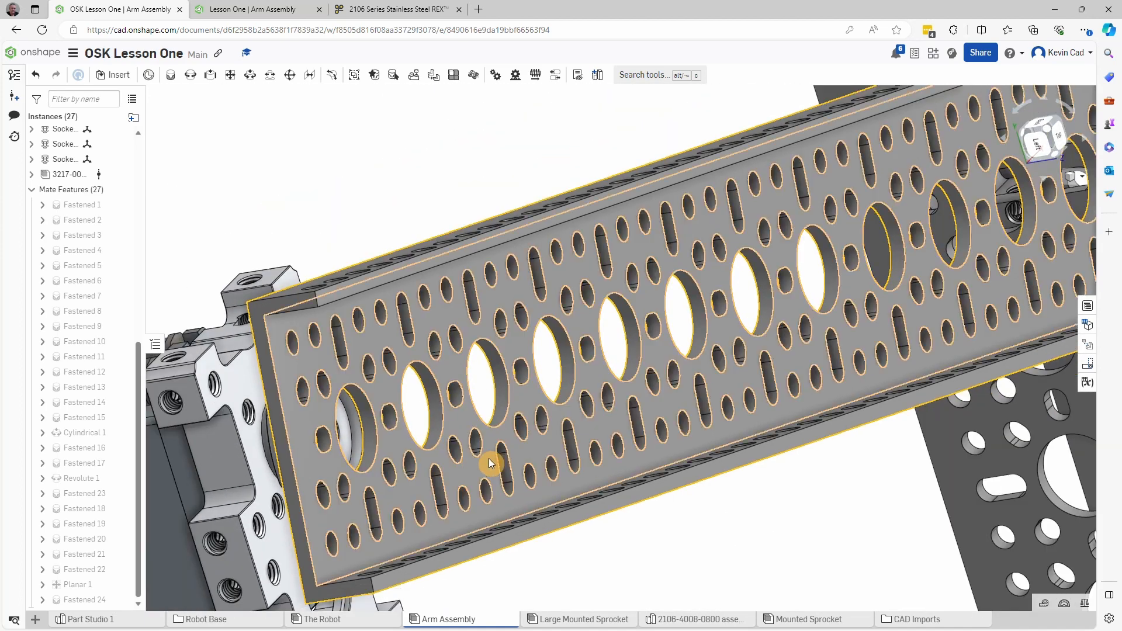
{"action": "right_click_drag", "start_coordinate": [489, 458], "coordinate": [349, 414]}
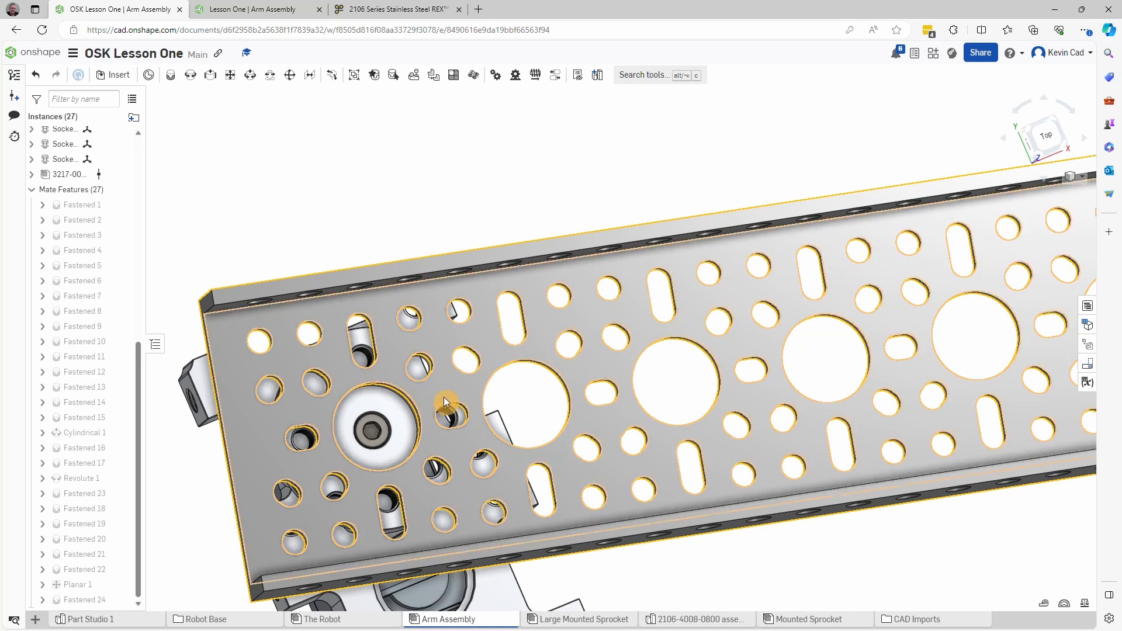
{"action": "right_click_drag", "start_coordinate": [441, 476], "coordinate": [191, 134]}
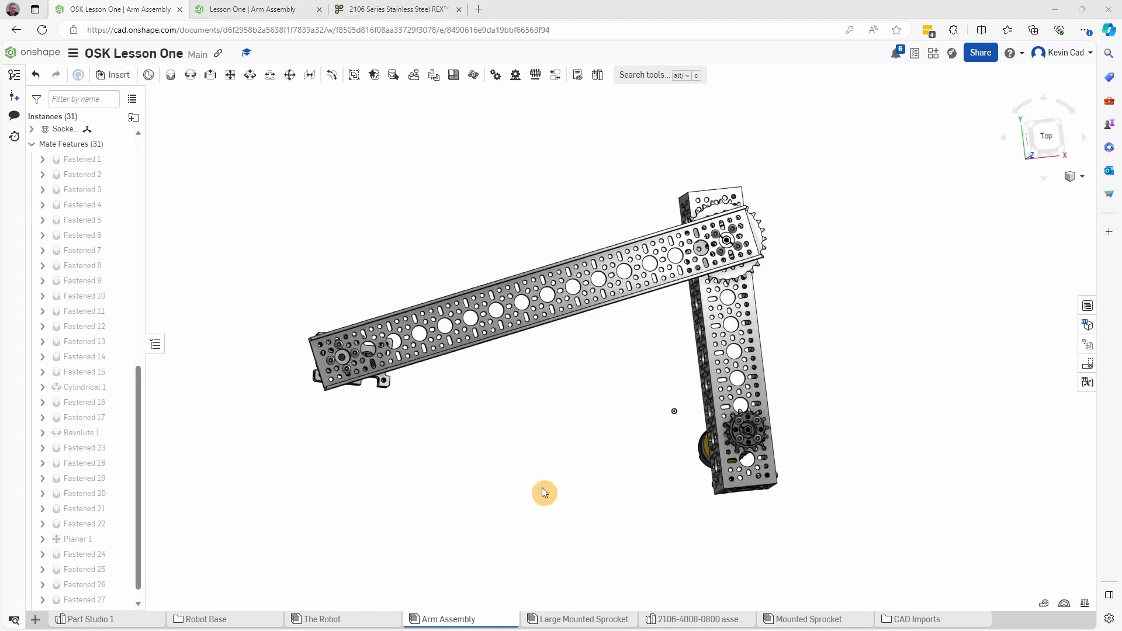
{"action": "middle_click_drag", "start_coordinate": [555, 486], "coordinate": [494, 511]}
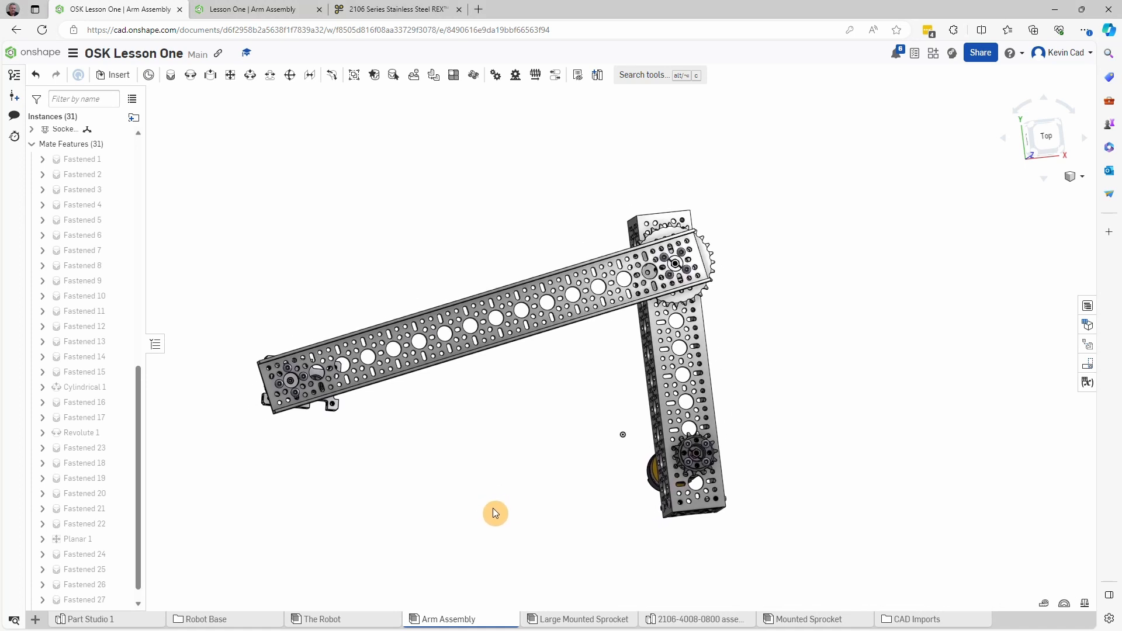
{"action": "mouse_move", "coordinate": [478, 497]}
{"action": "right_mouse_down"}
{"action": "mouse_move", "coordinate": [488, 509]}
{"action": "mouse_move", "coordinate": [571, 511]}
{"action": "mouse_move", "coordinate": [497, 500]}
{"action": "right_mouse_up"}
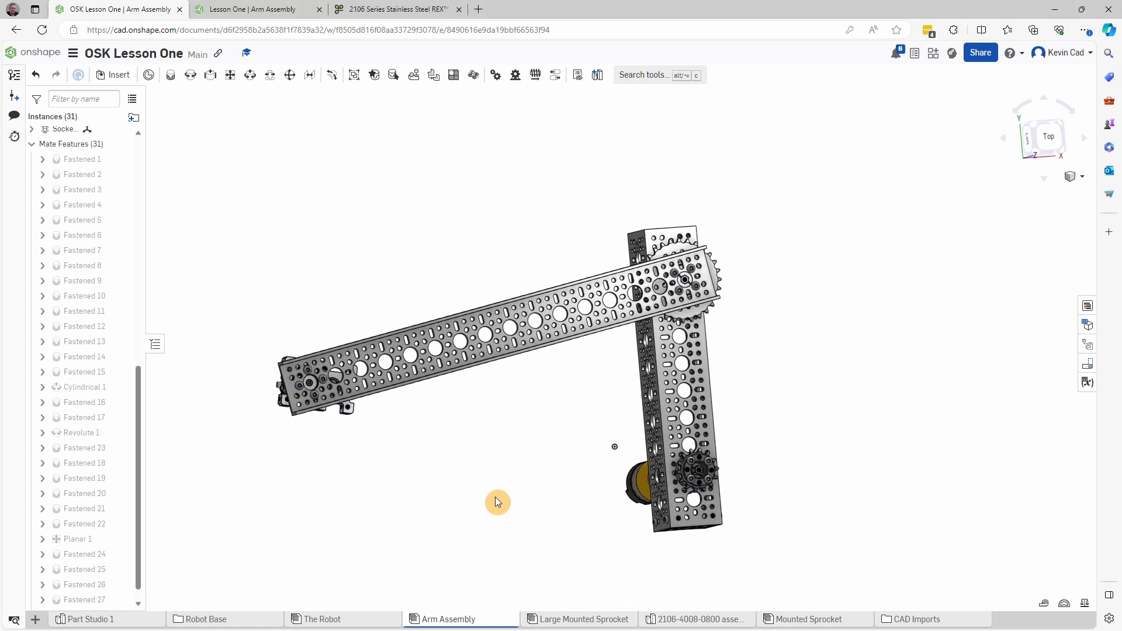
Step: Swing the upper channel about its pivot and inspect how the servo assembly moves with its free end
{"action": "left_click_drag", "start_coordinate": [380, 380], "coordinate": [370, 420]}
{"action": "right_click_drag", "start_coordinate": [371, 420], "coordinate": [509, 507]}
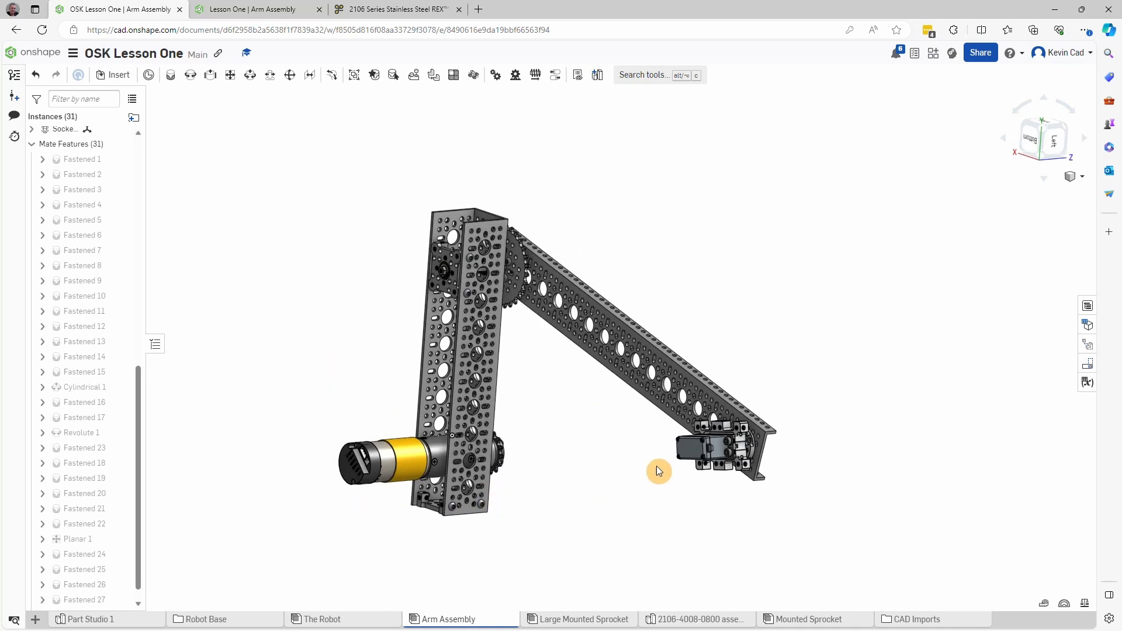
{"action": "left_click_drag", "start_coordinate": [791, 468], "coordinate": [630, 478]}
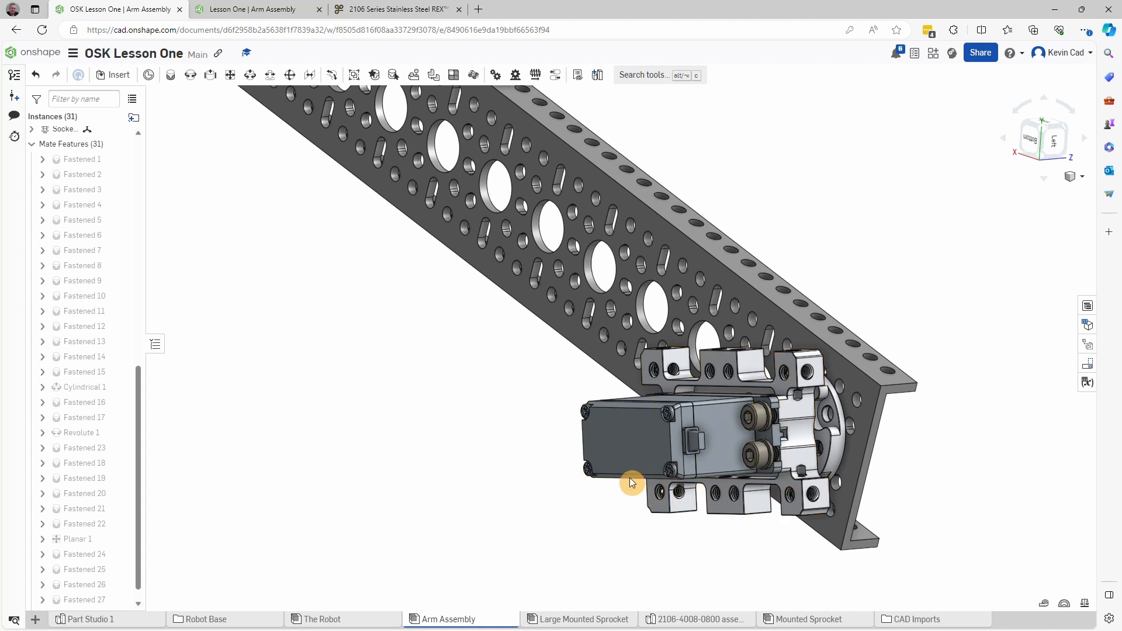
{"action": "left_click_drag", "start_coordinate": [621, 434], "coordinate": [529, 415]}
{"action": "left_click_drag", "start_coordinate": [528, 412], "coordinate": [619, 345]}
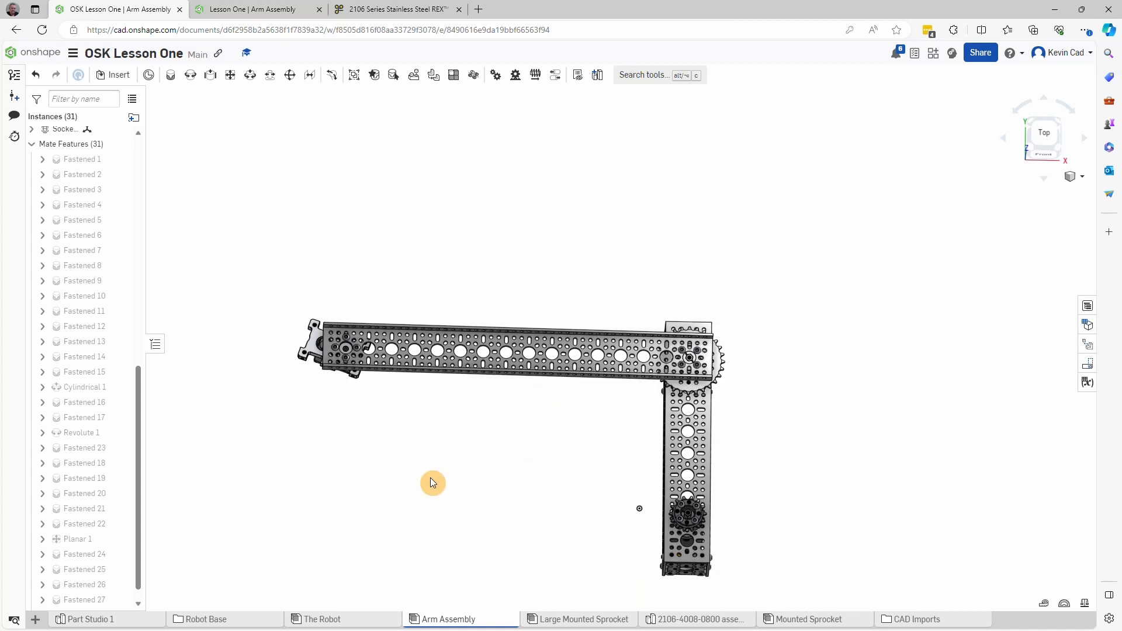
Step: Rotate the small motor sprocket at the base of the upright channel to test whether it drives the arm
{"action": "right_click_drag", "start_coordinate": [430, 478], "coordinate": [426, 500]}
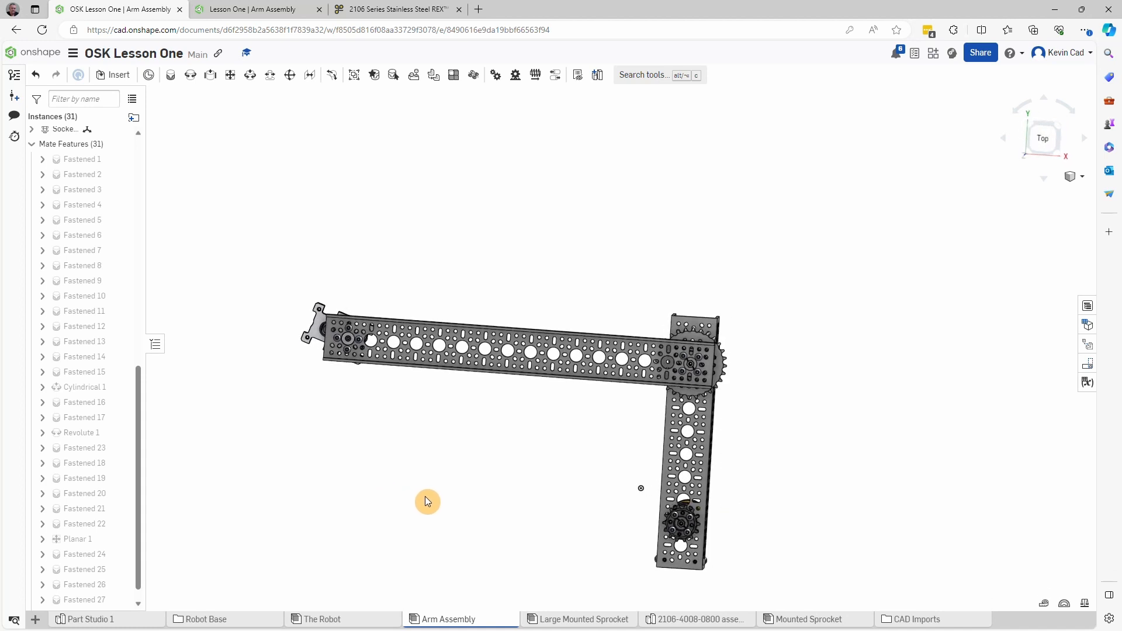
{"action": "scroll", "coordinate": [710, 534], "scroll_direction": "up", "scroll_amount": 6}
{"action": "mouse_move", "coordinate": [802, 527]}
{"action": "right_mouse_down"}
{"action": "mouse_move", "coordinate": [783, 528]}
{"action": "mouse_move", "coordinate": [812, 527]}
{"action": "right_mouse_up"}
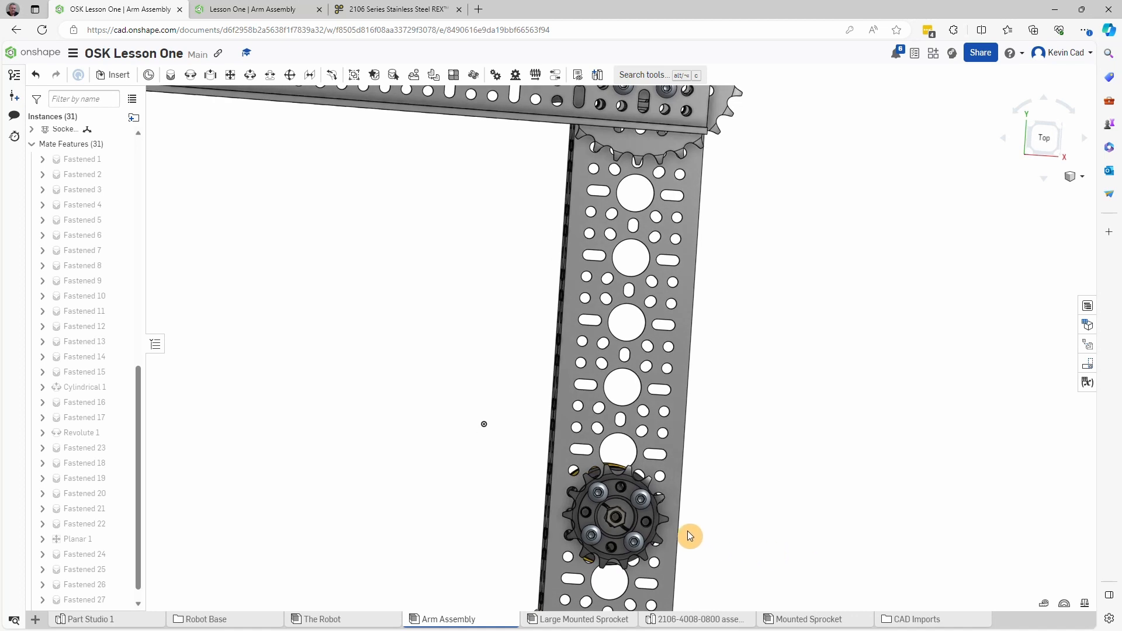
{"action": "left_click_drag", "start_coordinate": [647, 516], "coordinate": [701, 473]}
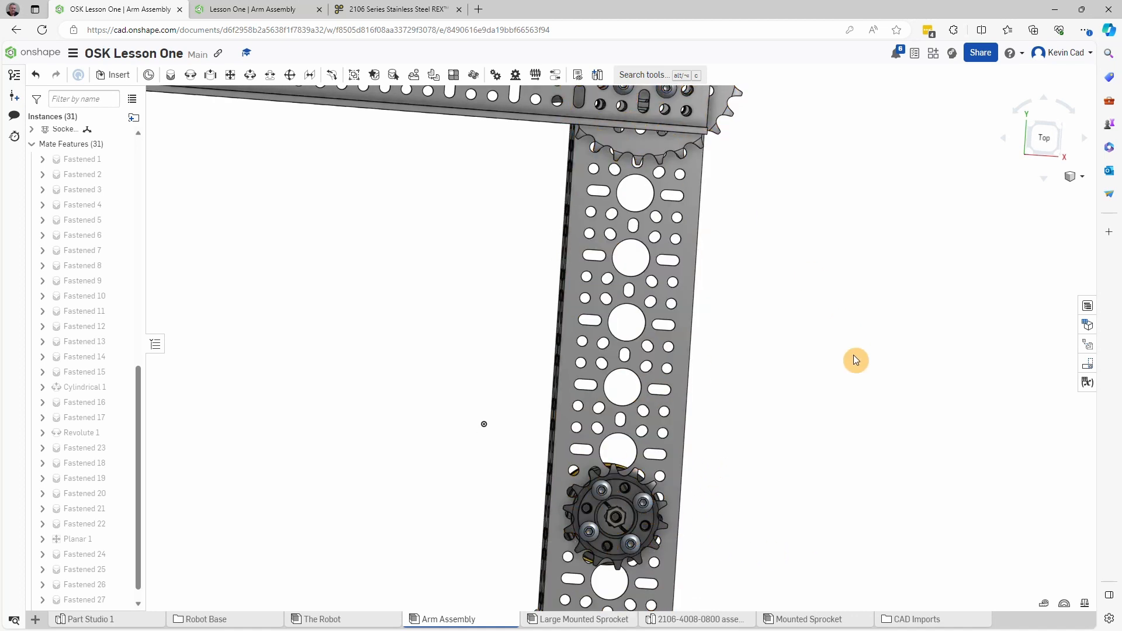
{"action": "scroll", "coordinate": [854, 356], "scroll_direction": "down", "scroll_amount": 3}
{"action": "right_click_drag", "start_coordinate": [911, 377], "coordinate": [881, 376]}
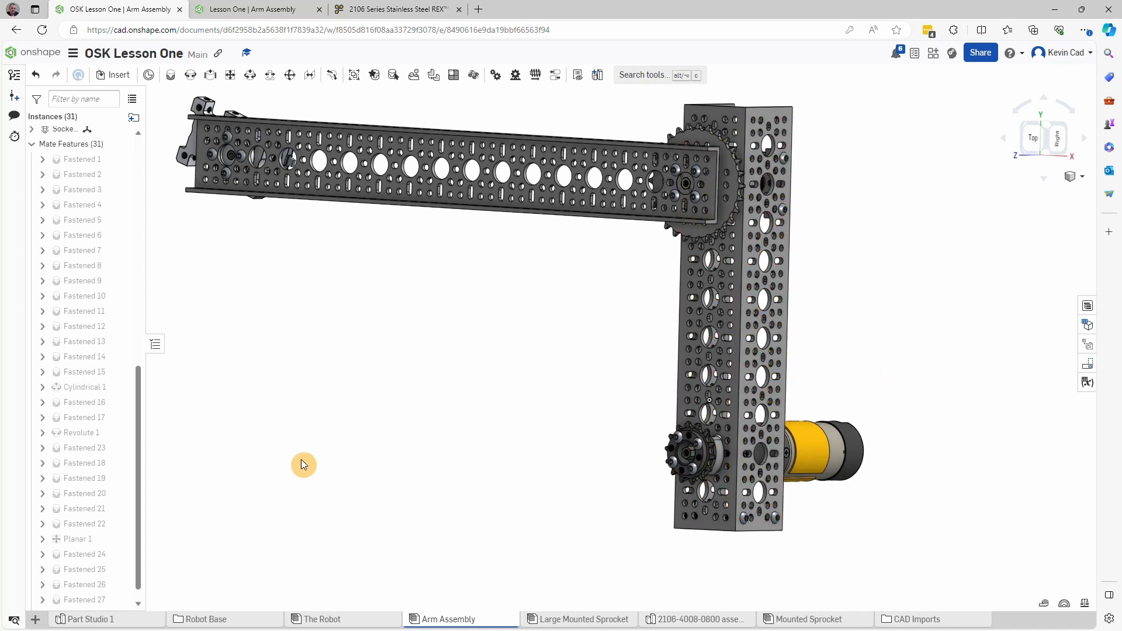
Step: Start a Gear relation between the arm shaft's Revolute 1 mate and the small sprocket's Cylindrical 1 mate
{"action": "left_click_drag", "start_coordinate": [138, 412], "coordinate": [139, 517]}
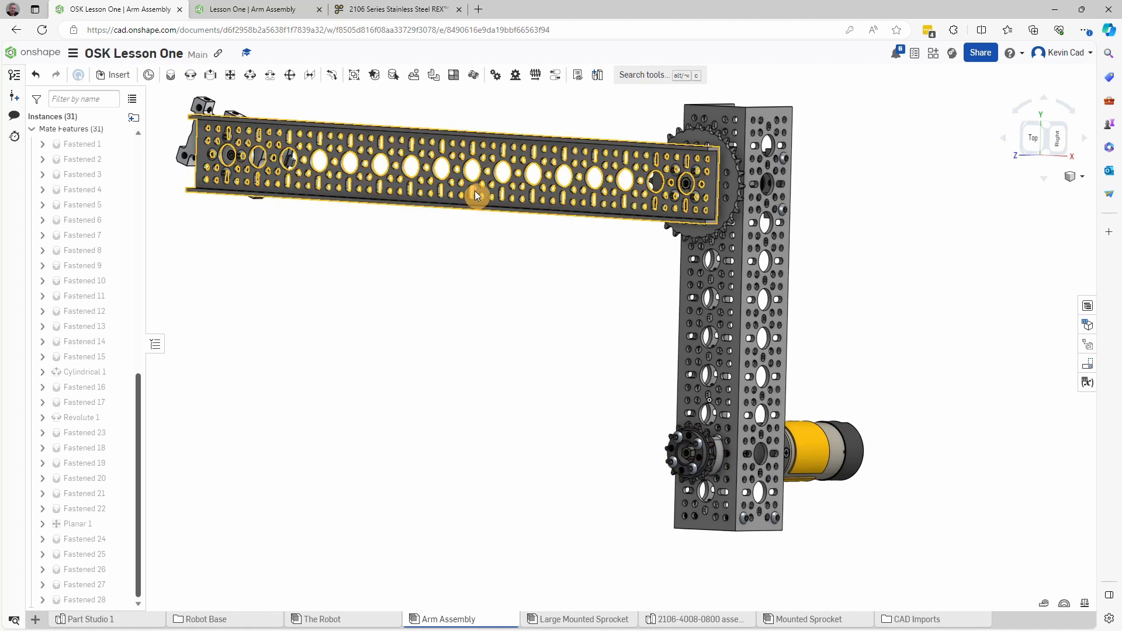
{"action": "left_click", "coordinate": [498, 85]}
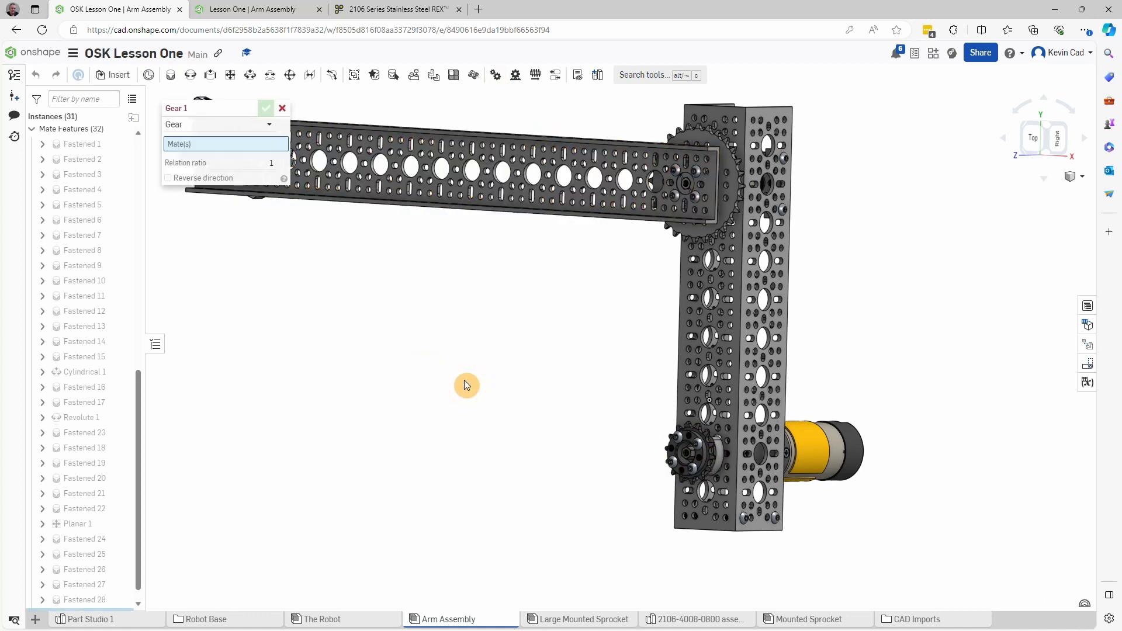
{"action": "middle_click_drag", "start_coordinate": [514, 405], "coordinate": [519, 502]}
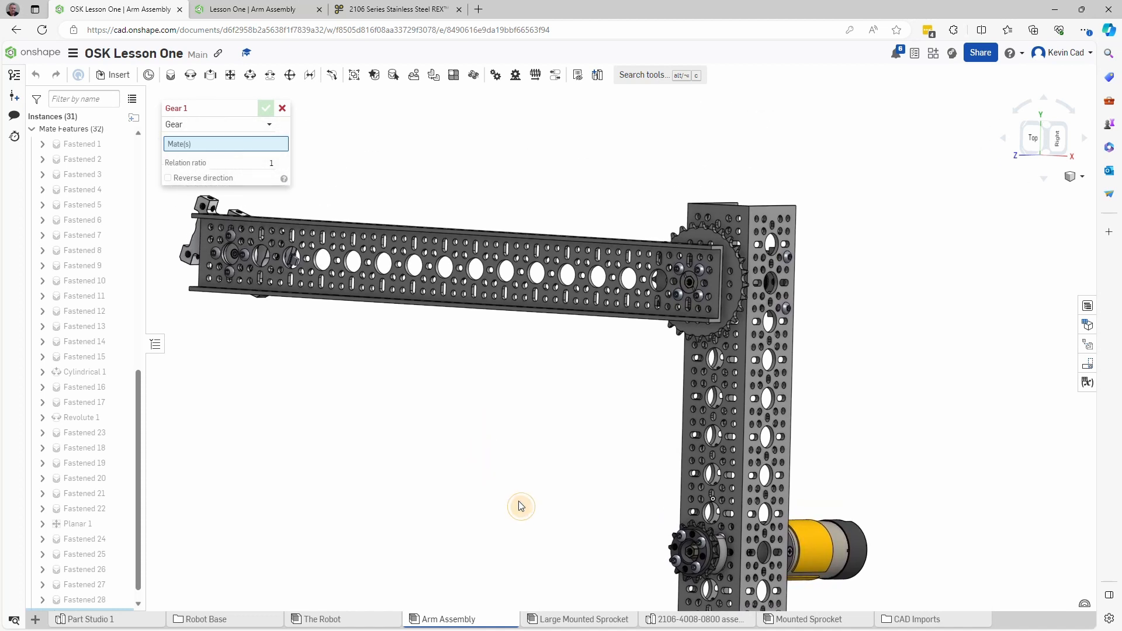
{"action": "right_click_drag", "start_coordinate": [519, 505], "coordinate": [472, 508]}
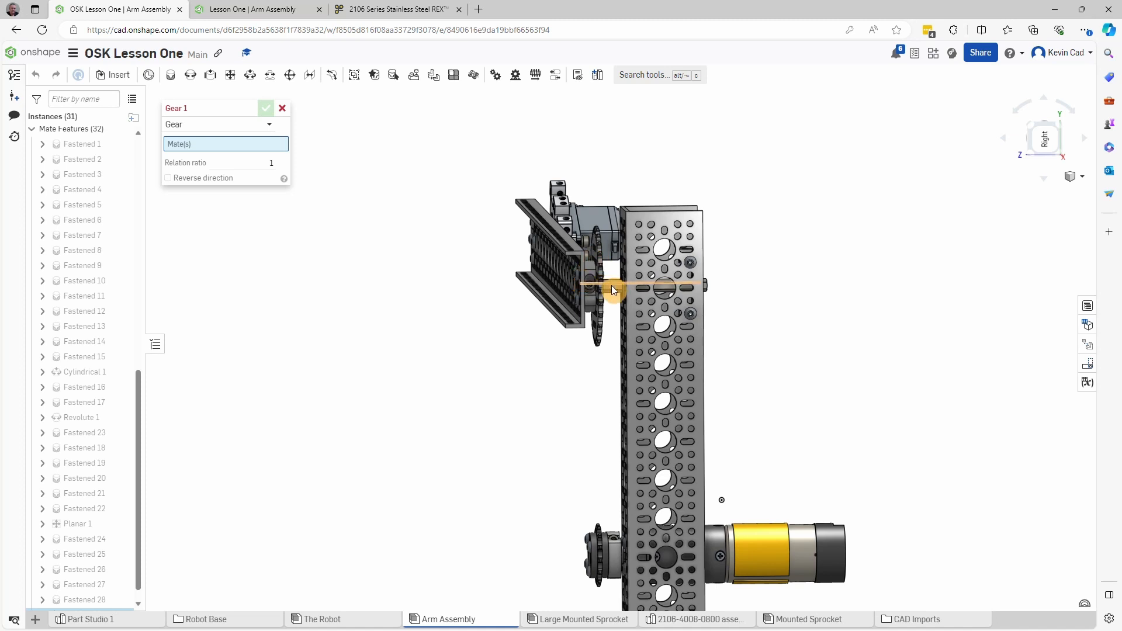
{"action": "right_click_drag", "start_coordinate": [611, 285], "coordinate": [685, 291]}
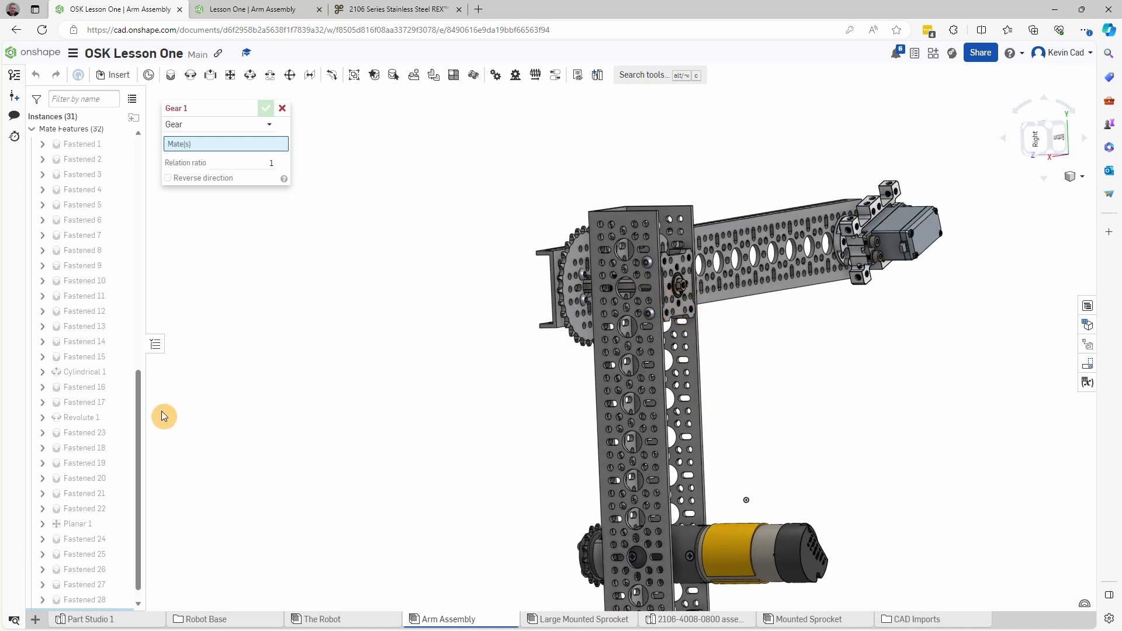
{"action": "scroll", "coordinate": [135, 400], "scroll_direction": "down", "scroll_amount": 1}
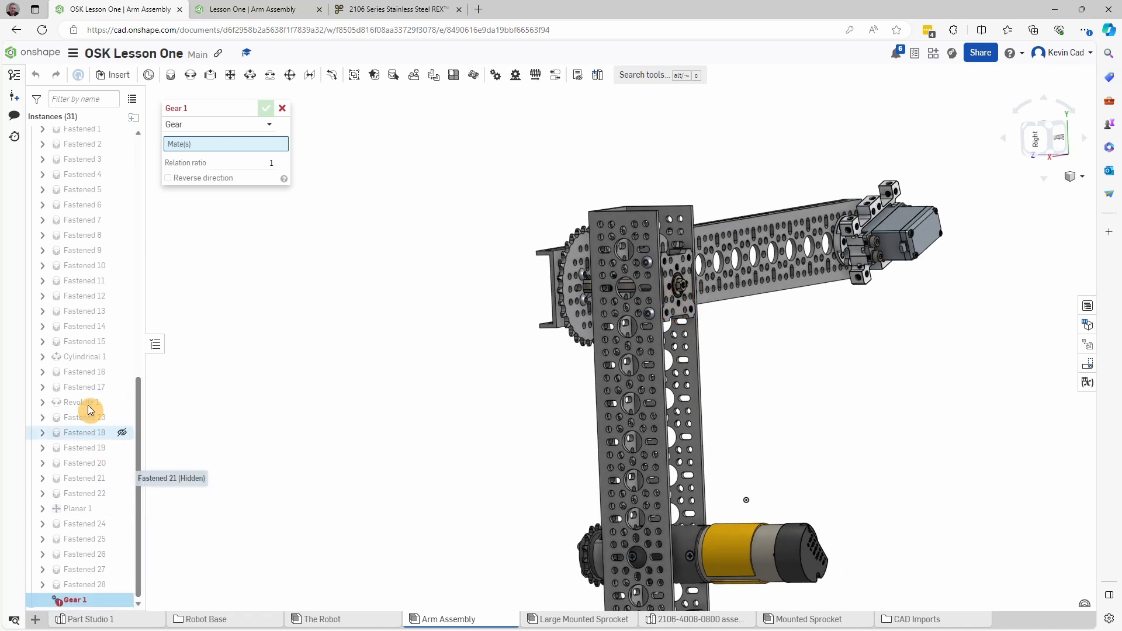
{"action": "left_click", "coordinate": [86, 403]}
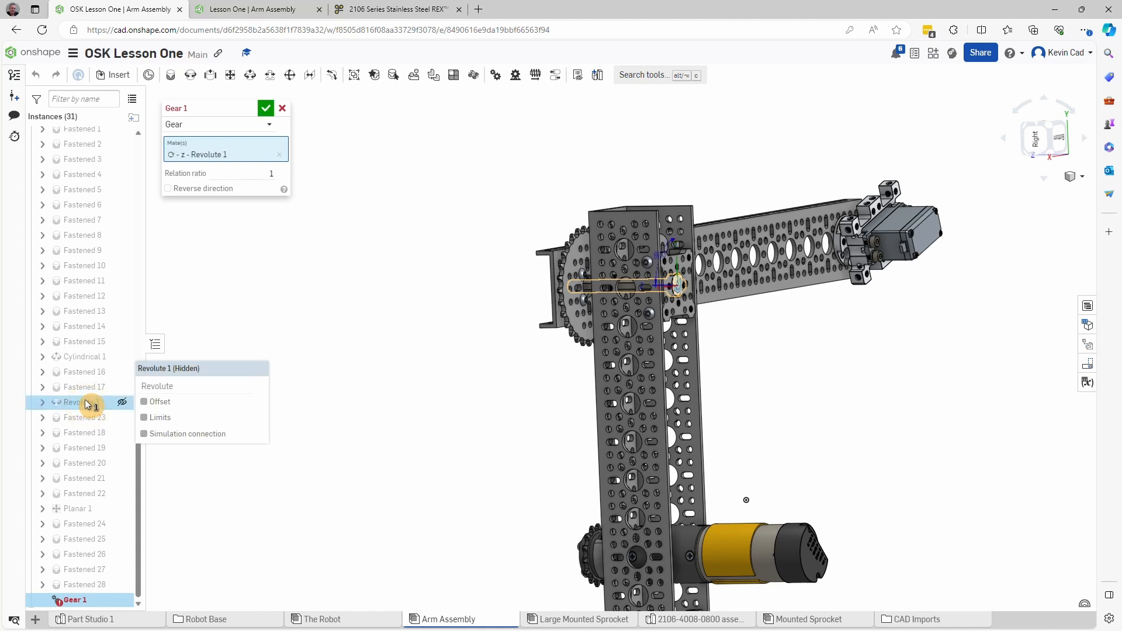
{"action": "right_click_drag", "start_coordinate": [278, 418], "coordinate": [442, 437]}
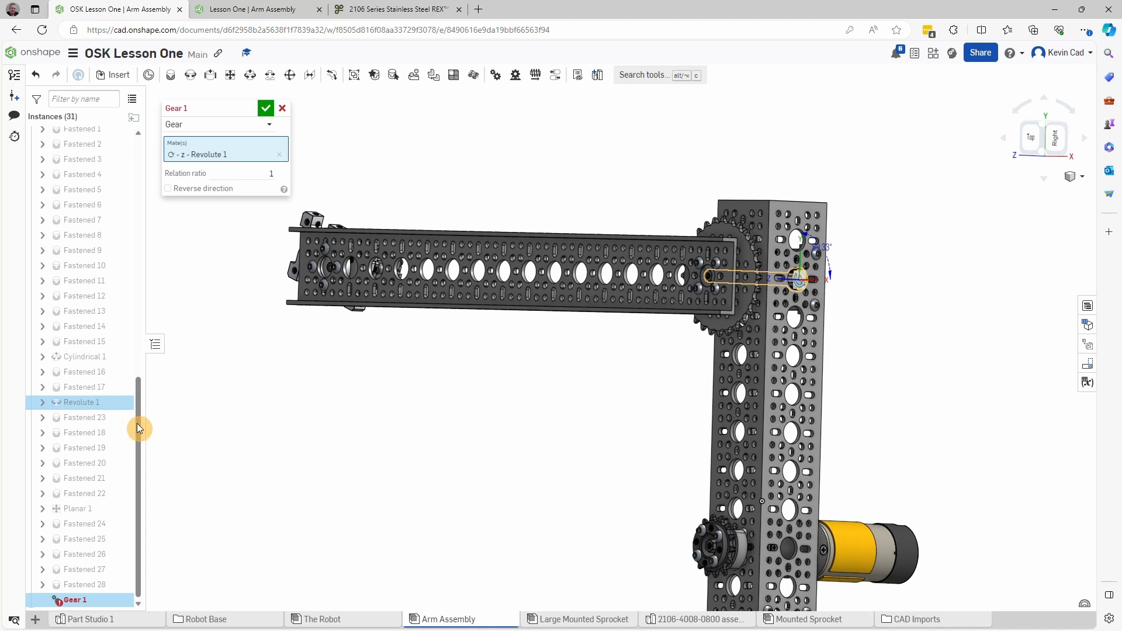
{"action": "left_click", "coordinate": [82, 357]}
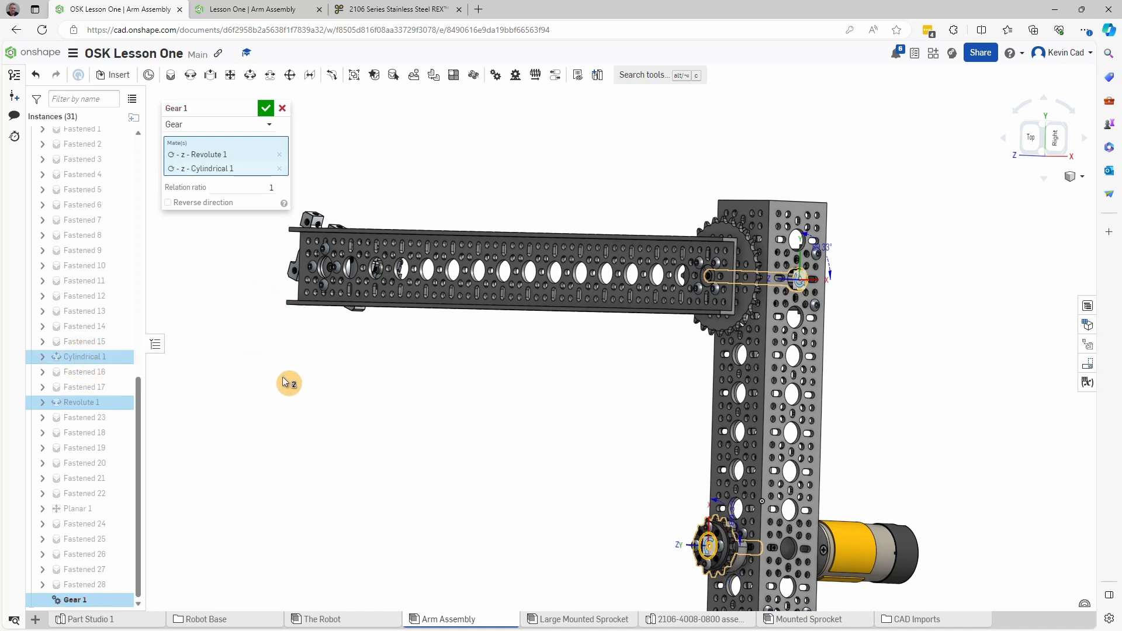
Step: Set the gear relation ratio to 2, try the arm's motion, and accept the relation
{"action": "right_click_drag", "start_coordinate": [286, 380], "coordinate": [433, 476]}
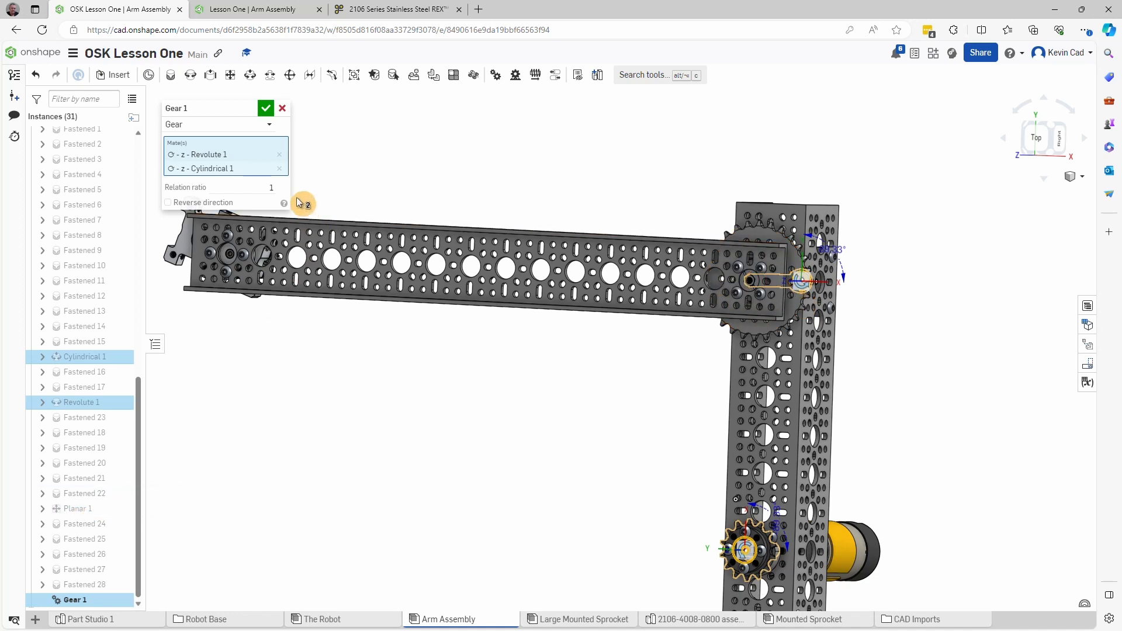
{"action": "double_click", "coordinate": [270, 188]}
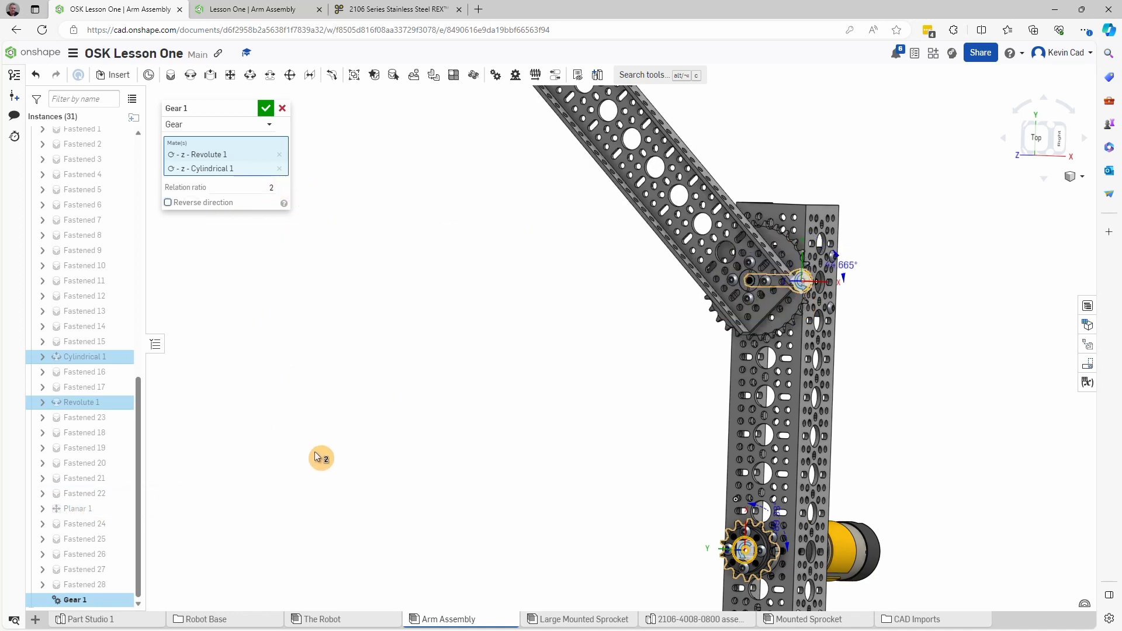
{"action": "left_click_drag", "start_coordinate": [579, 132], "coordinate": [544, 195]}
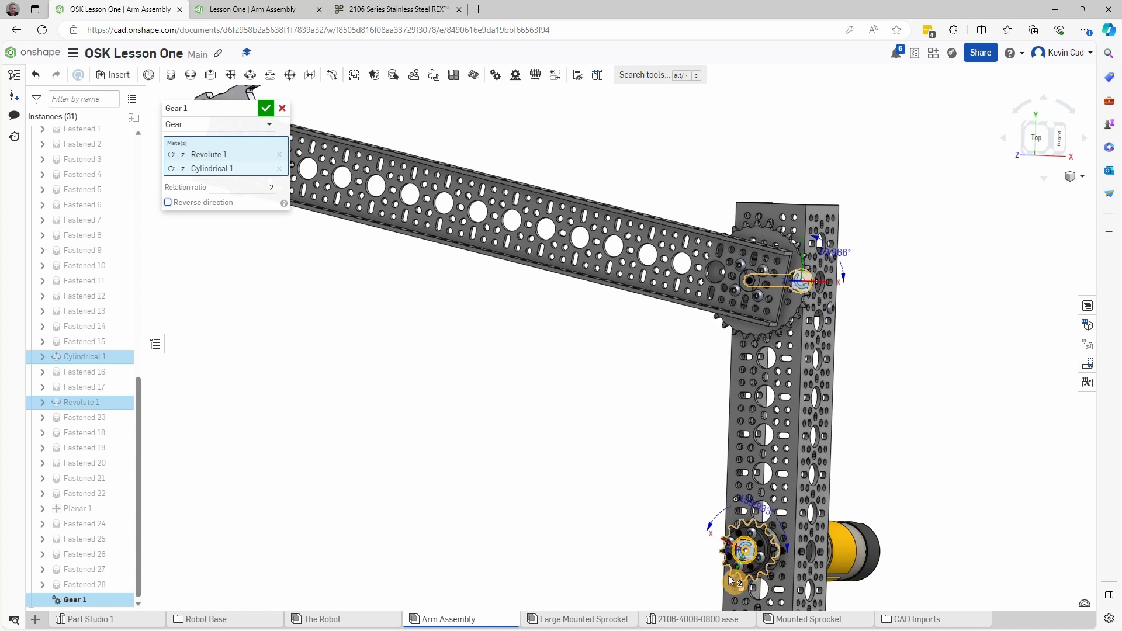
{"action": "left_click", "coordinate": [266, 107]}
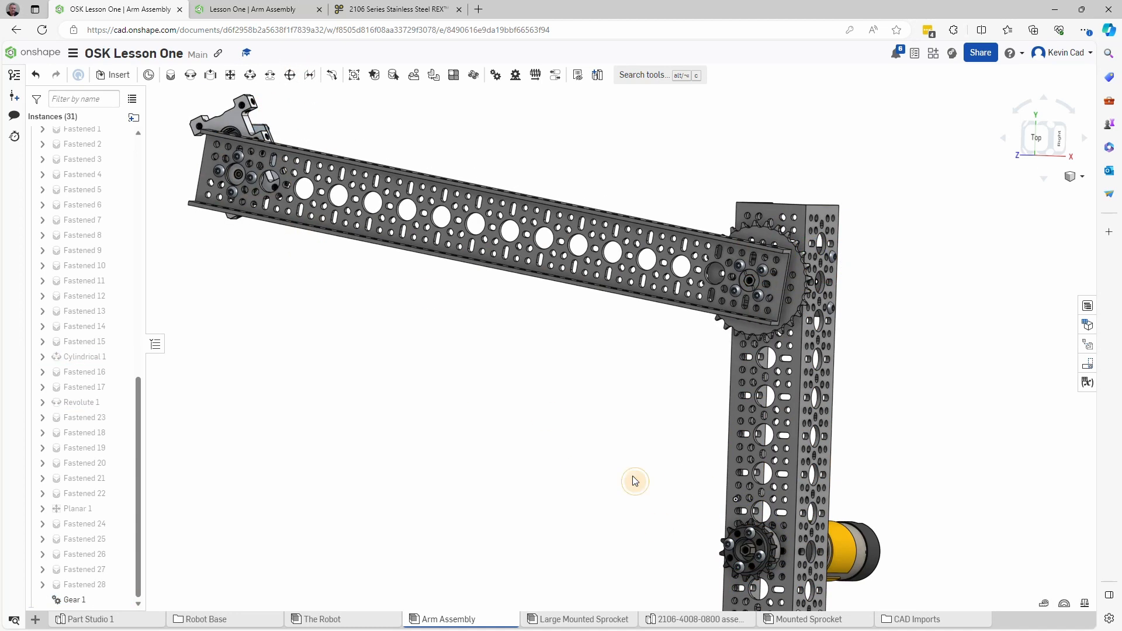
Step: Test the gear relation by swinging the arm and turning the small sprocket, viewing the assembly from the top
{"action": "right_click_drag", "start_coordinate": [633, 476], "coordinate": [638, 482]}
{"action": "left_click_drag", "start_coordinate": [237, 216], "coordinate": [769, 104]}
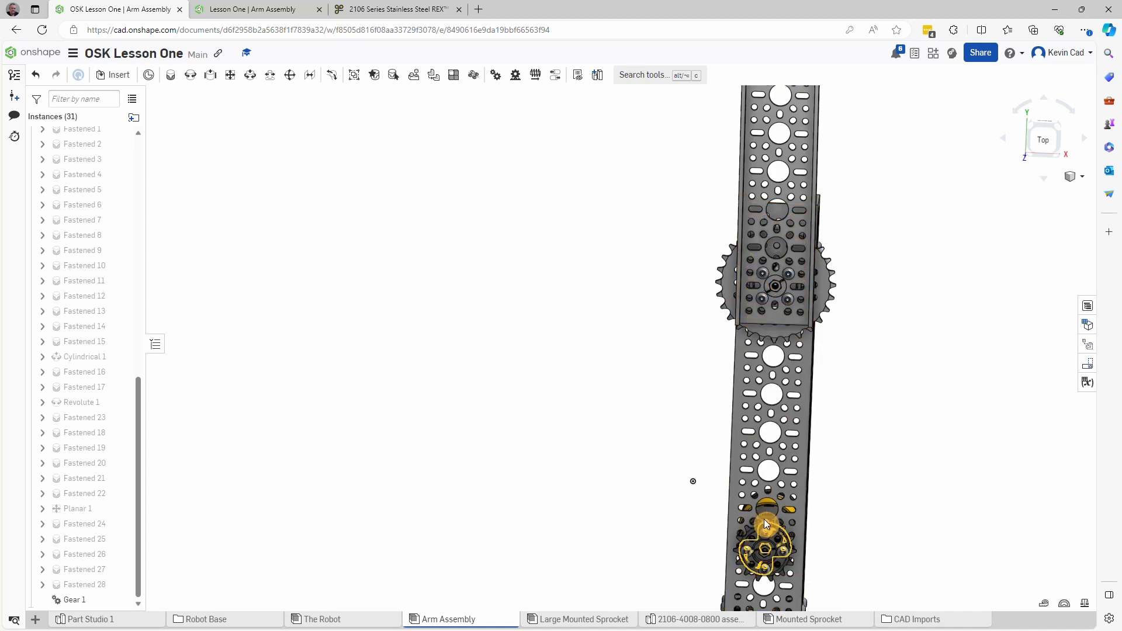
{"action": "left_click_drag", "start_coordinate": [765, 532], "coordinate": [808, 605]}
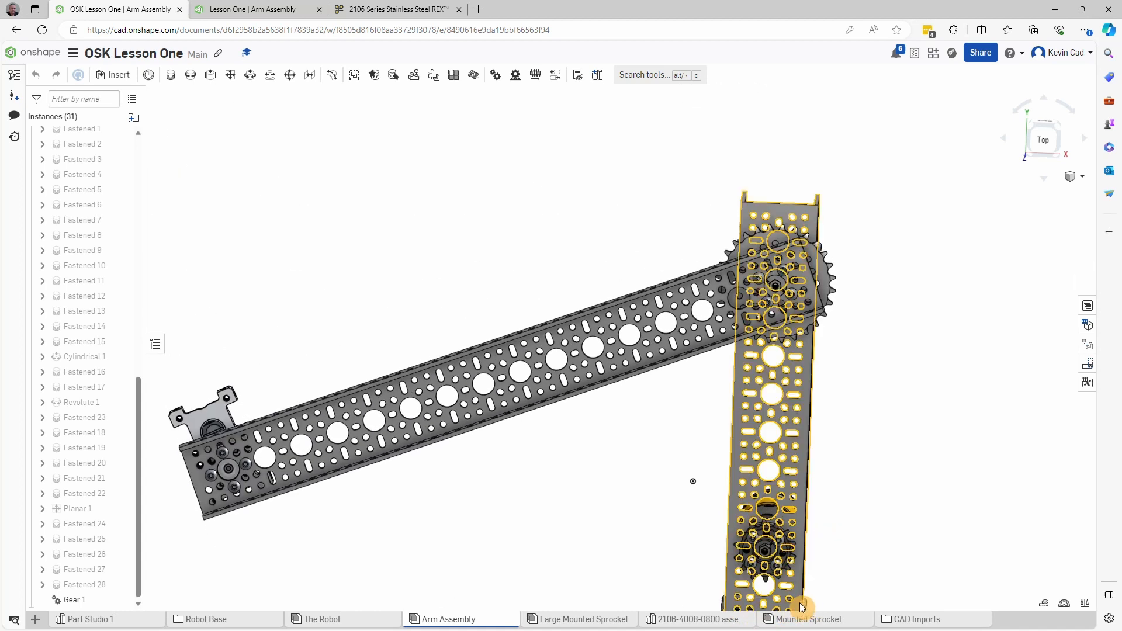
{"action": "middle_click_drag", "start_coordinate": [587, 536], "coordinate": [600, 472]}
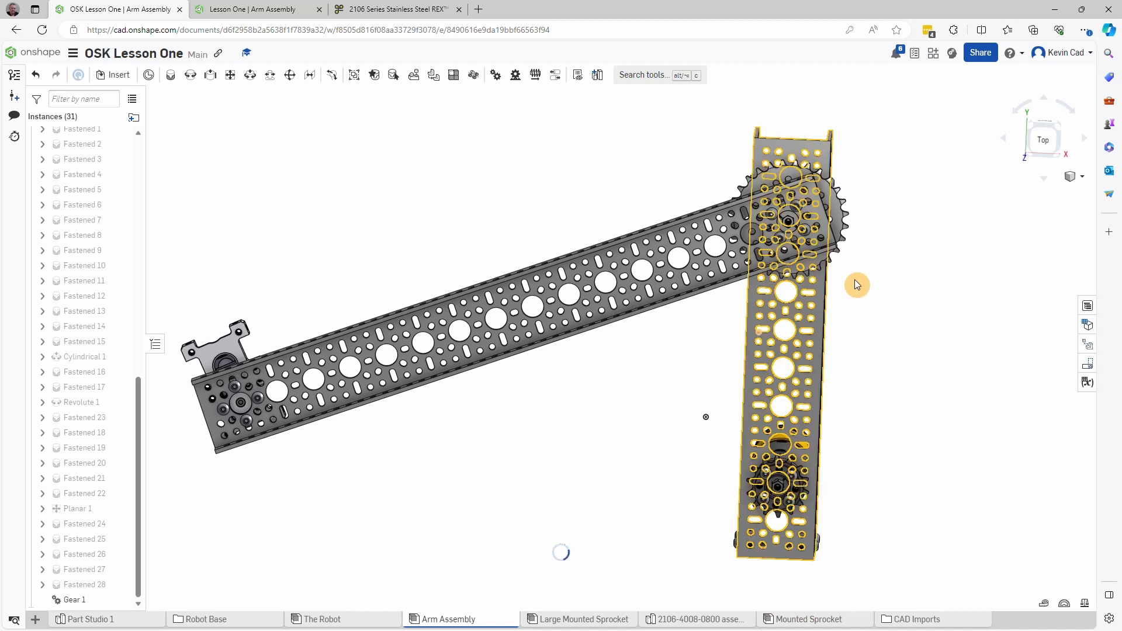
{"action": "left_click", "coordinate": [1028, 158]}
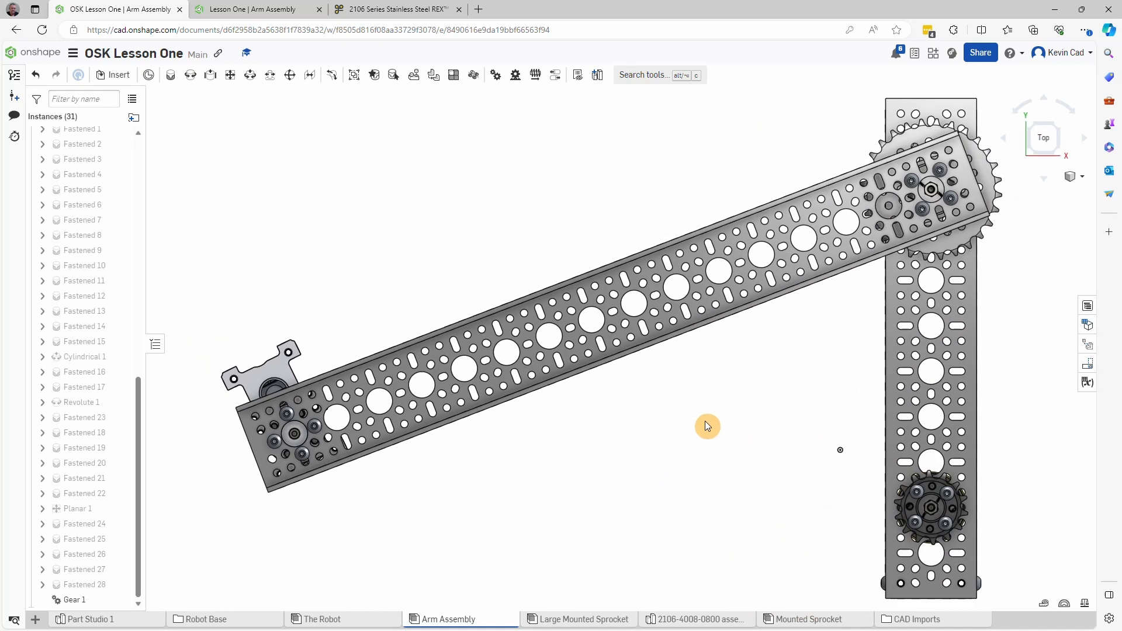
Step: Review the Gear 1 relation's settings, accept them, and swing the arm slightly to recheck the linked motion
{"action": "mouse_move", "coordinate": [706, 425]}
{"action": "right_mouse_down"}
{"action": "mouse_move", "coordinate": [734, 432]}
{"action": "mouse_move", "coordinate": [678, 429]}
{"action": "mouse_move", "coordinate": [709, 427]}
{"action": "right_mouse_up"}
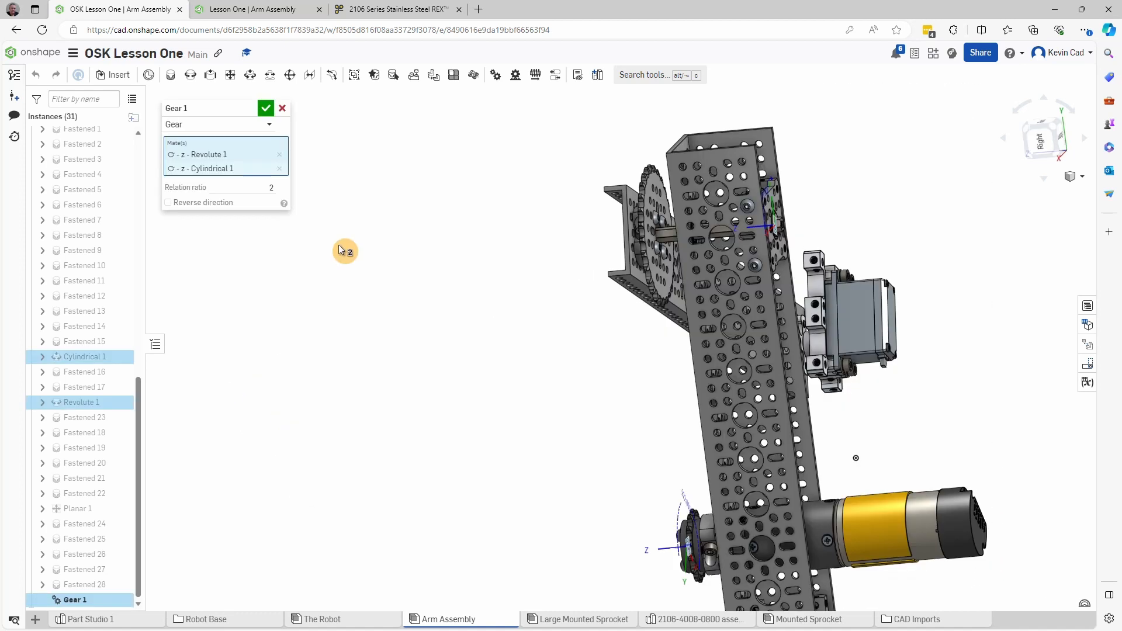
{"action": "left_click", "coordinate": [266, 111]}
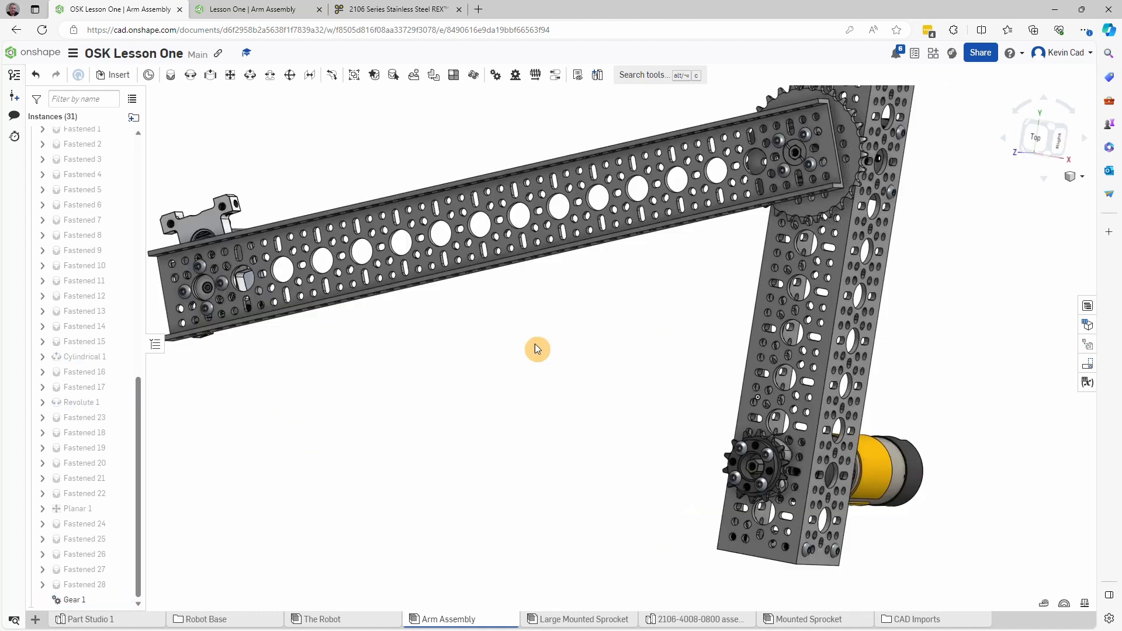
{"action": "mouse_move", "coordinate": [286, 284]}
{"action": "left_mouse_down"}
{"action": "mouse_move", "coordinate": [275, 170]}
{"action": "mouse_move", "coordinate": [281, 287]}
{"action": "left_mouse_up"}
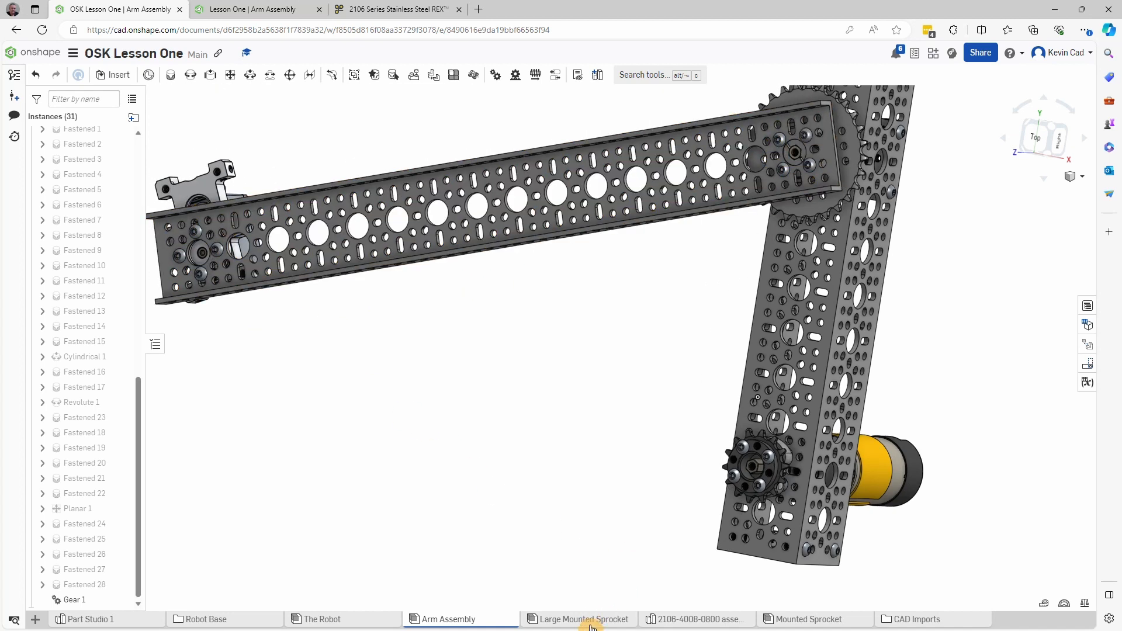
Step: In The Robot assembly, insert one Arm Assembly from the current document onto the robot base
{"action": "left_click", "coordinate": [348, 623]}
{"action": "right_click_drag", "start_coordinate": [429, 543], "coordinate": [399, 535]}
{"action": "left_click", "coordinate": [113, 79]}
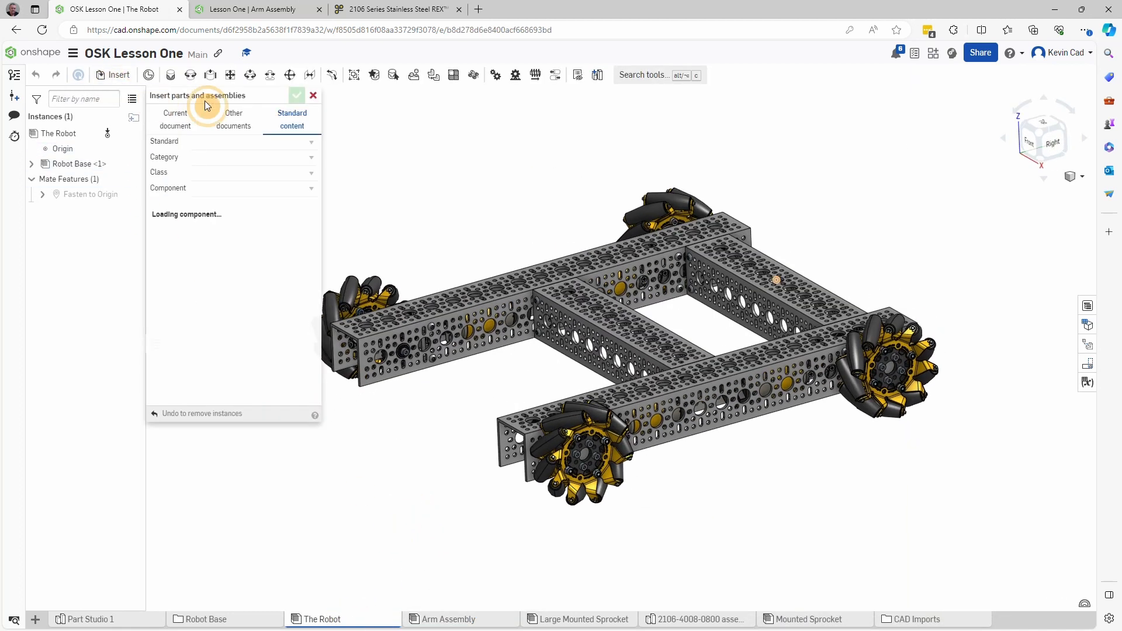
{"action": "left_click", "coordinate": [182, 120]}
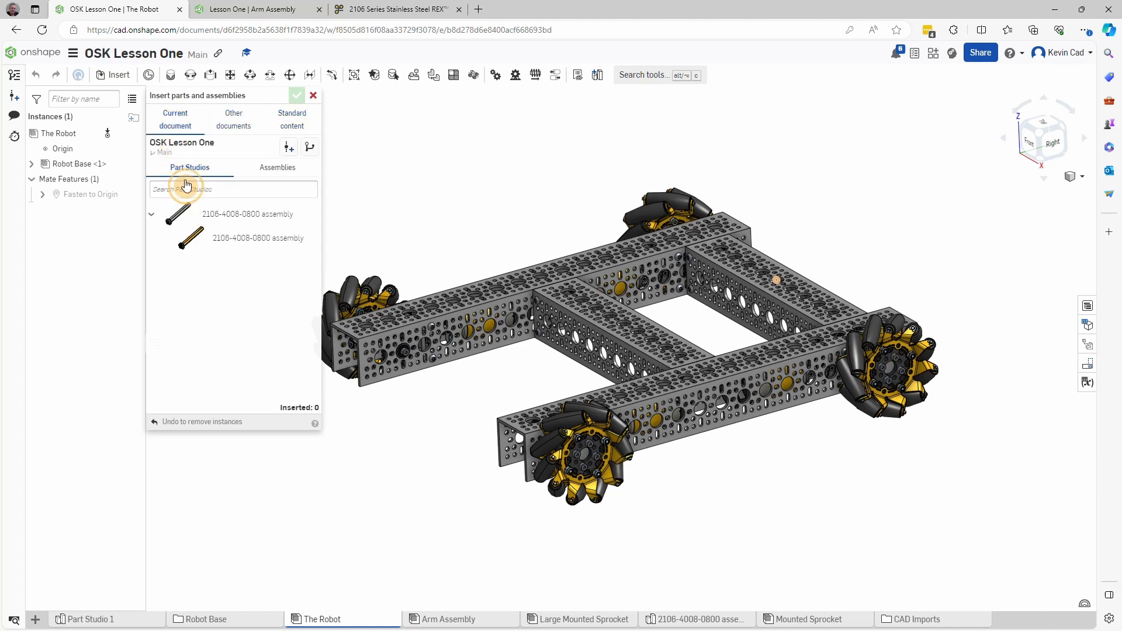
{"action": "left_click", "coordinate": [280, 176]}
{"action": "left_click", "coordinate": [205, 236]}
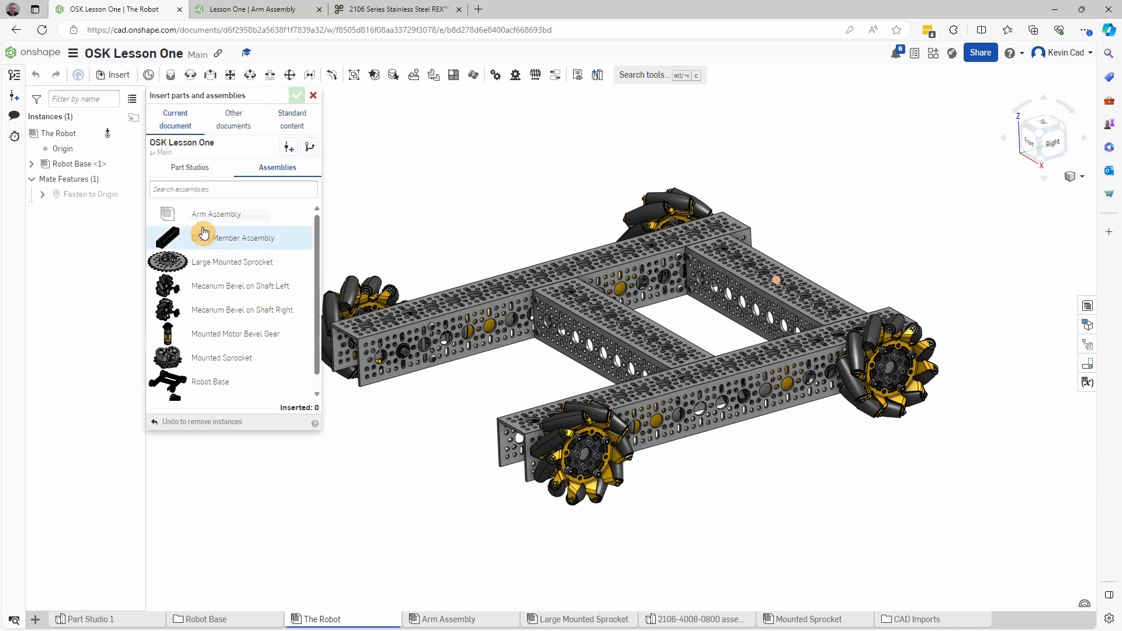
{"action": "left_click", "coordinate": [750, 268]}
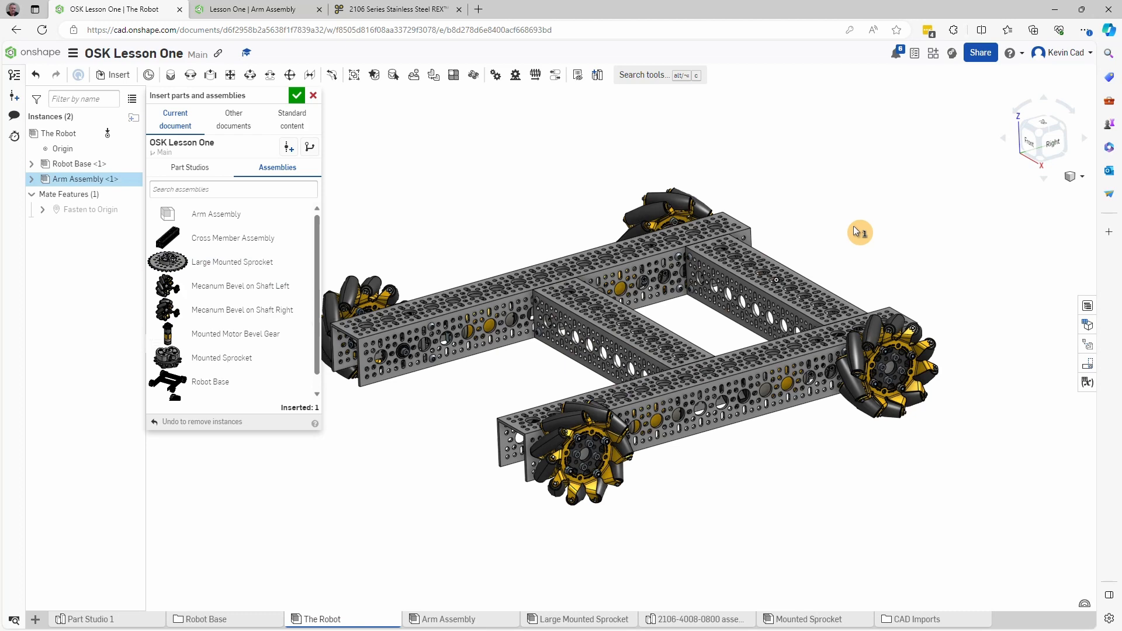
{"action": "left_click", "coordinate": [297, 95]}
{"action": "right_click_drag", "start_coordinate": [648, 333], "coordinate": [513, 366]}
Step: Open the reference Lesson One document's Robot assembly and examine how the arm's upright channel attaches to the rear cross member
{"action": "left_click", "coordinate": [257, 9]}
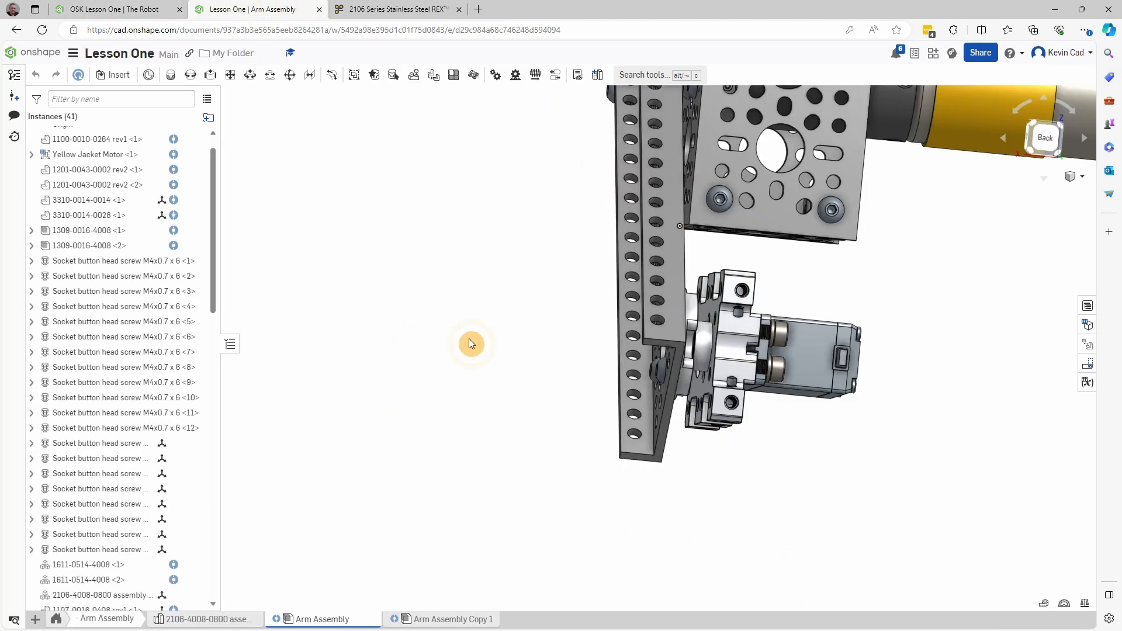
{"action": "scroll", "coordinate": [476, 469], "scroll_direction": "down", "scroll_amount": 5}
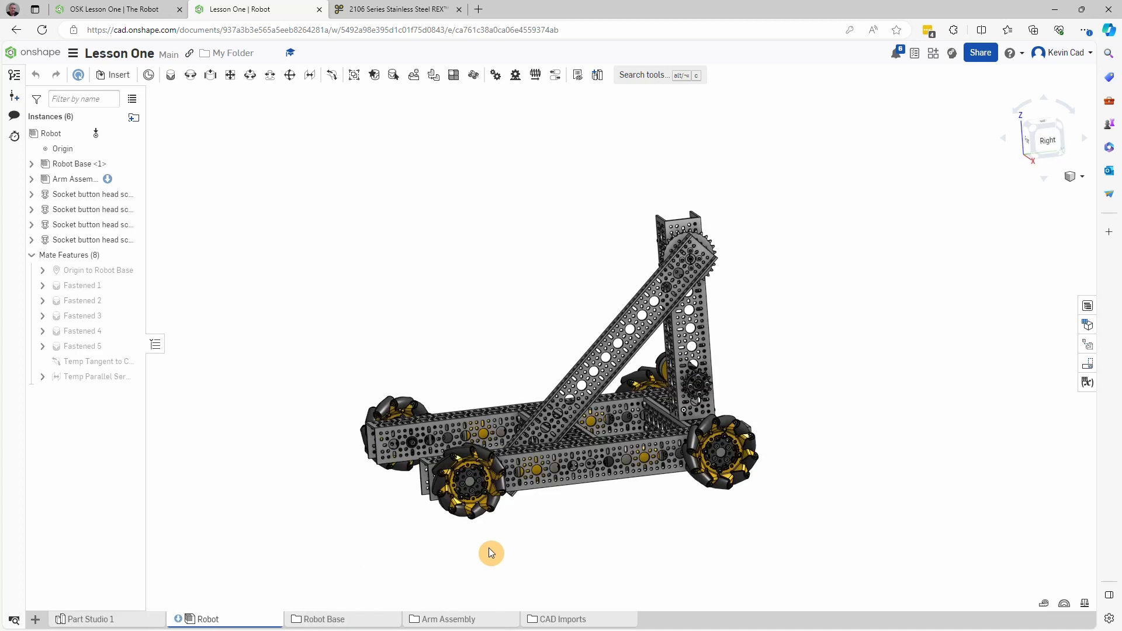
{"action": "right_click_drag", "start_coordinate": [646, 538], "coordinate": [568, 513]}
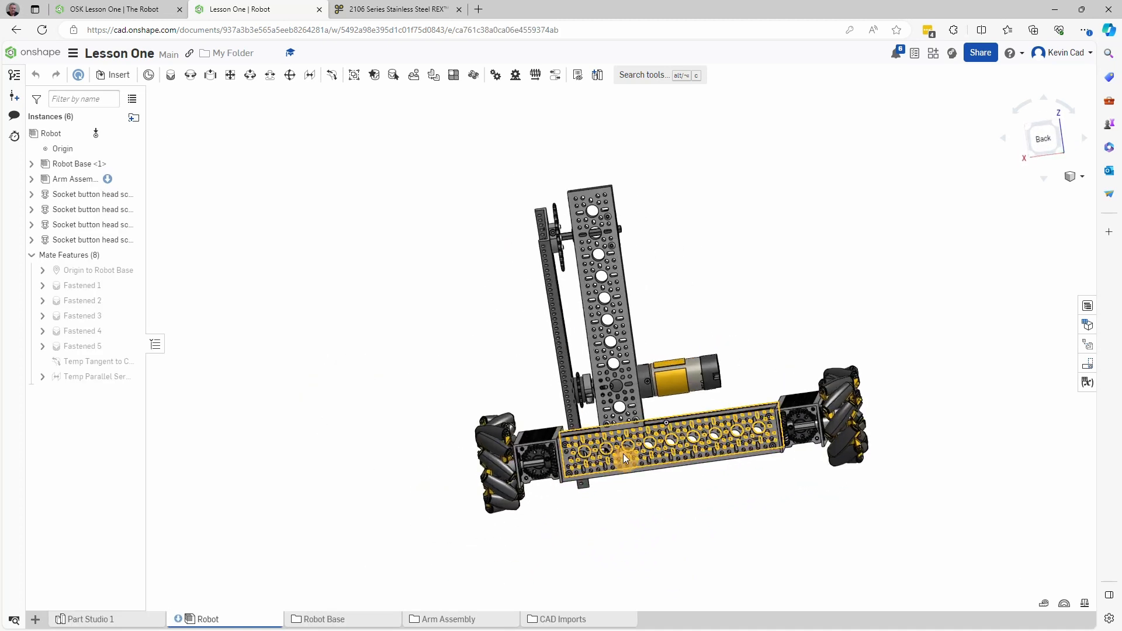
{"action": "scroll", "coordinate": [623, 454], "scroll_direction": "up", "scroll_amount": 6}
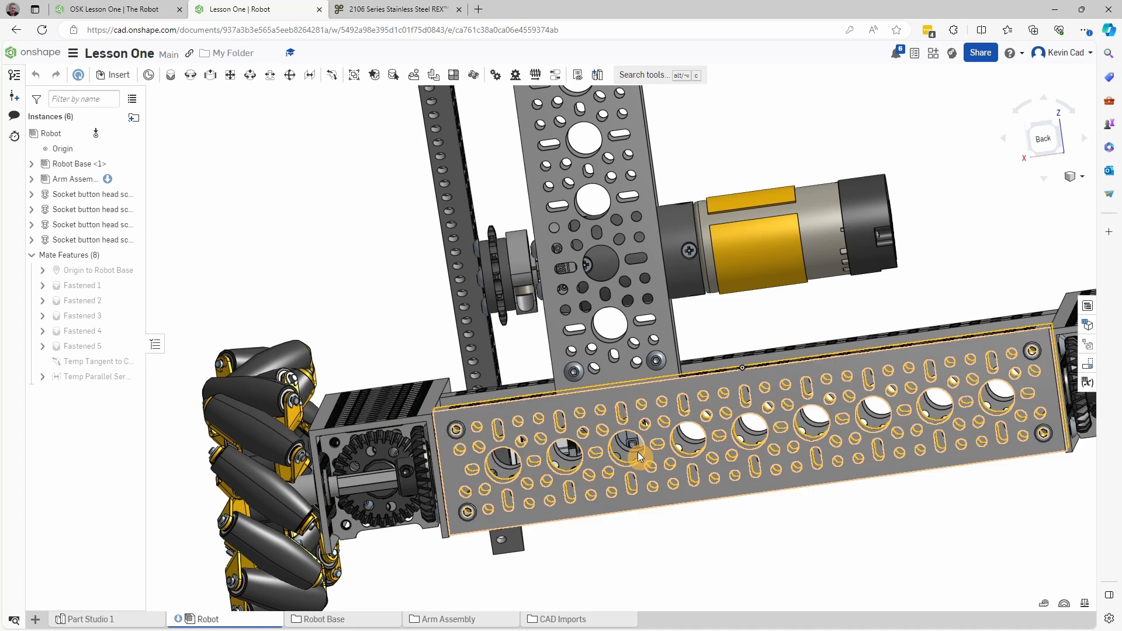
Step: Back in the OSK Lesson One document, fasten the end plate of the arm's upright channel to the third large hole atop the robot base's rear cross member
{"action": "right_click_drag", "start_coordinate": [621, 443], "coordinate": [626, 465]}
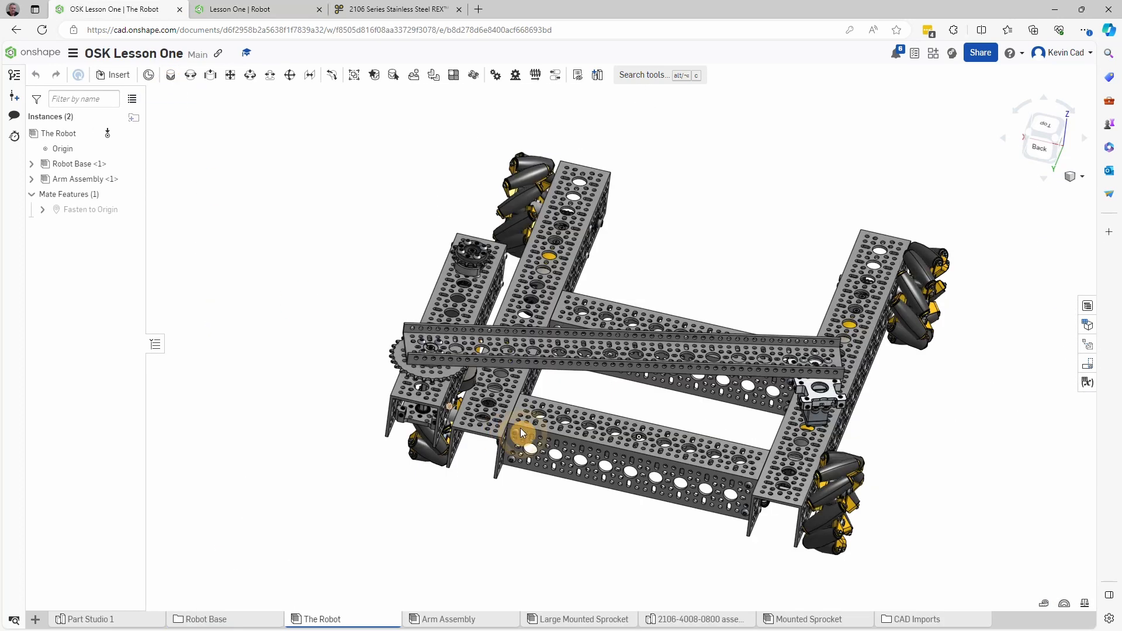
{"action": "key", "text": "m"}
{"action": "scroll", "coordinate": [594, 441], "scroll_direction": "up", "scroll_amount": 6}
{"action": "scroll", "coordinate": [593, 440], "scroll_direction": "up", "scroll_amount": 2}
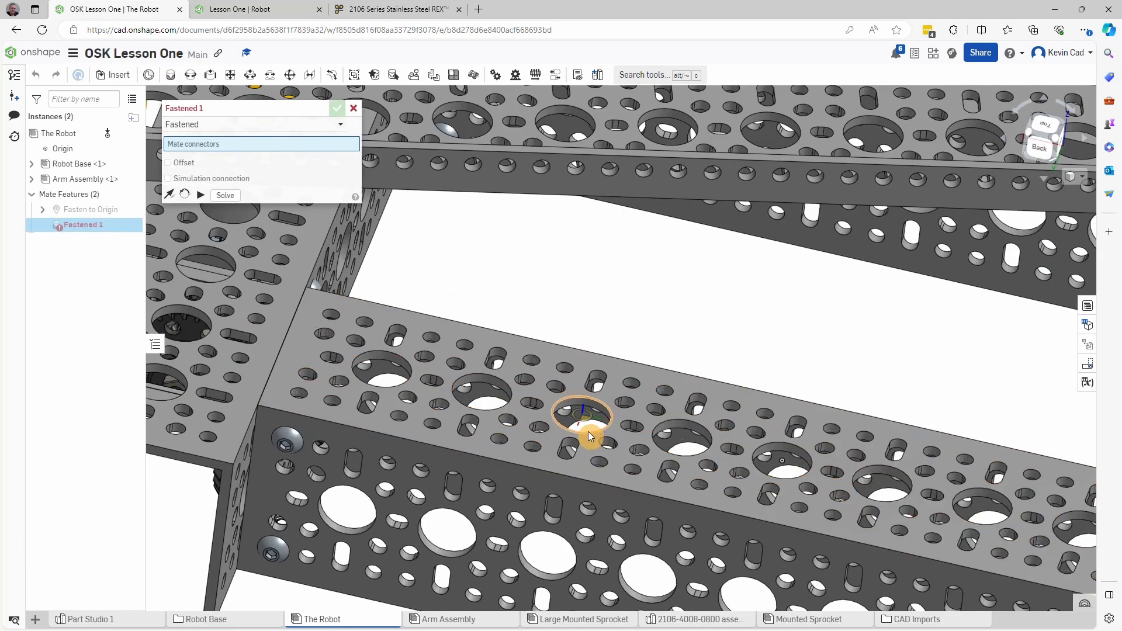
{"action": "left_click", "coordinate": [587, 430]}
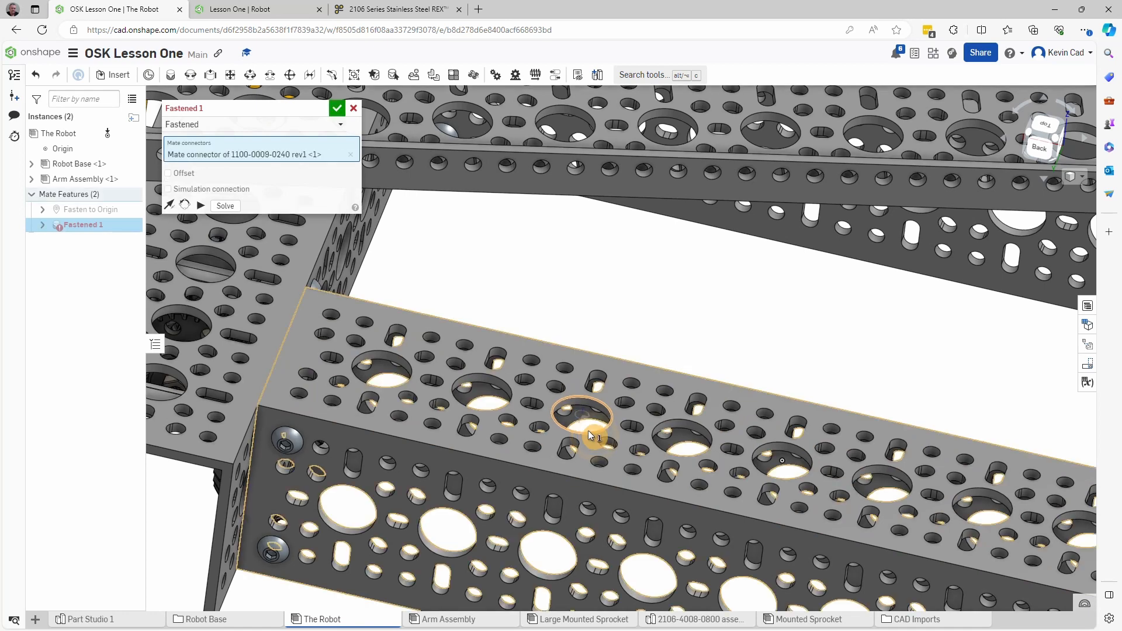
{"action": "scroll", "coordinate": [587, 430], "scroll_direction": "down", "scroll_amount": 8}
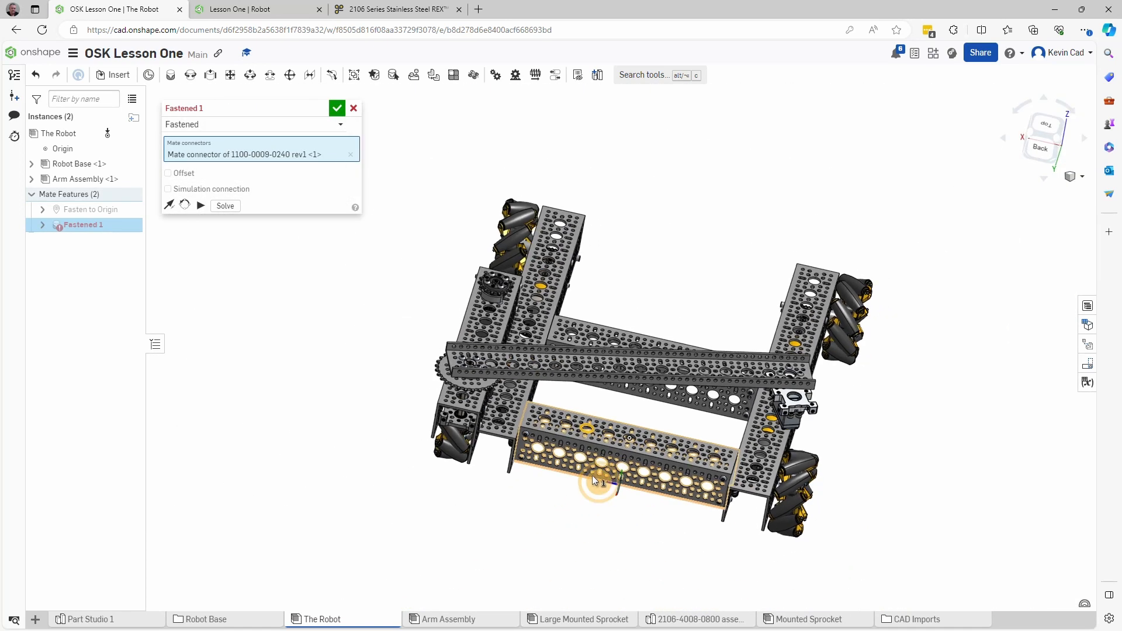
{"action": "right_click_drag", "start_coordinate": [591, 475], "coordinate": [760, 543]}
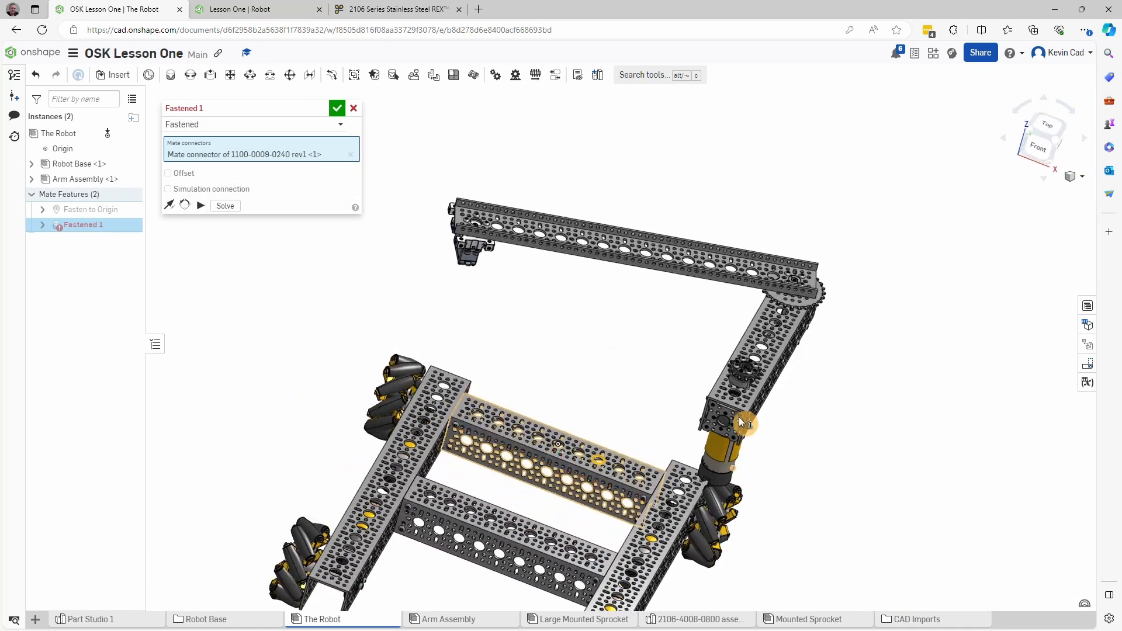
{"action": "scroll", "coordinate": [739, 416], "scroll_direction": "up", "scroll_amount": 8}
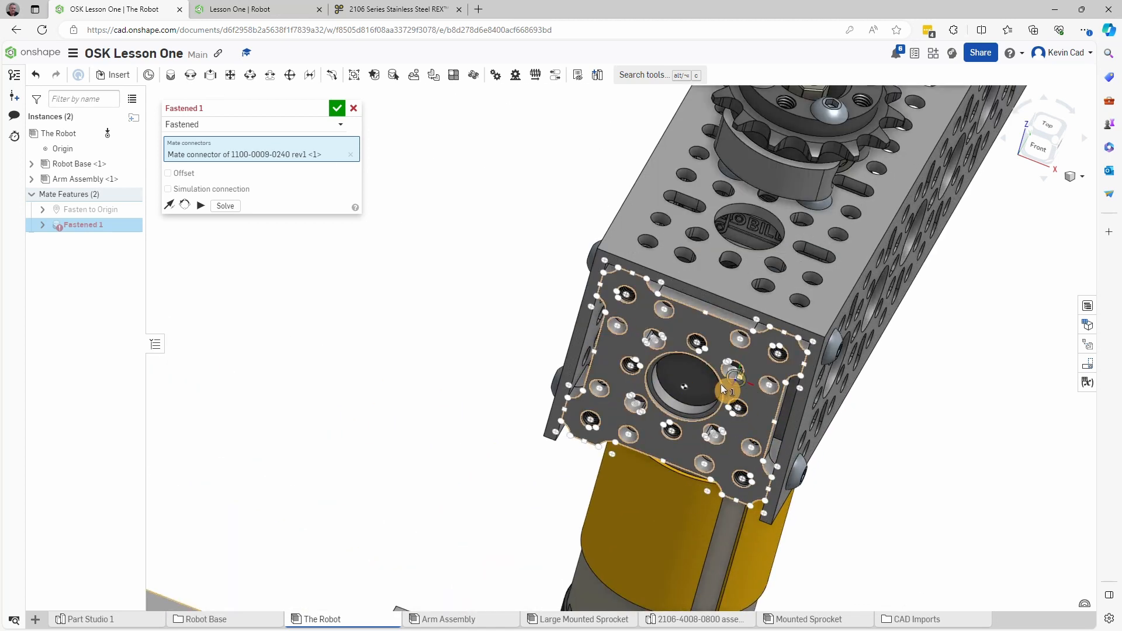
{"action": "left_click", "coordinate": [720, 384]}
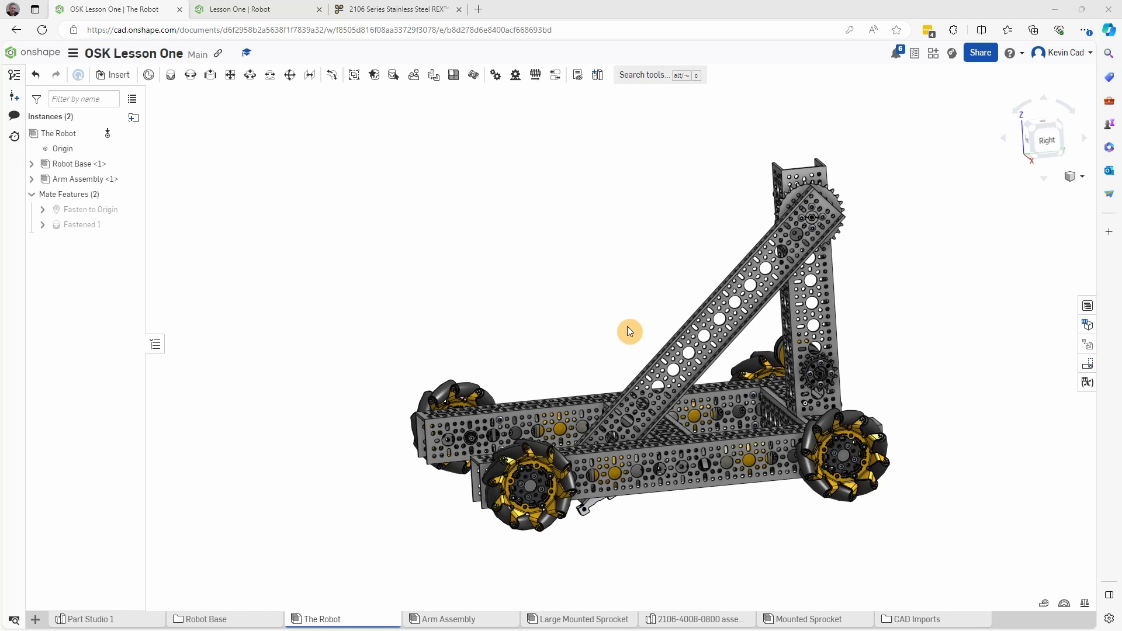
Step: Swing the mounted arm up and down to test its motion, and examine its position on the robot base from several angles
{"action": "left_click_drag", "start_coordinate": [657, 383], "coordinate": [596, 424]}
{"action": "scroll", "coordinate": [731, 316], "scroll_direction": "up", "scroll_amount": 3}
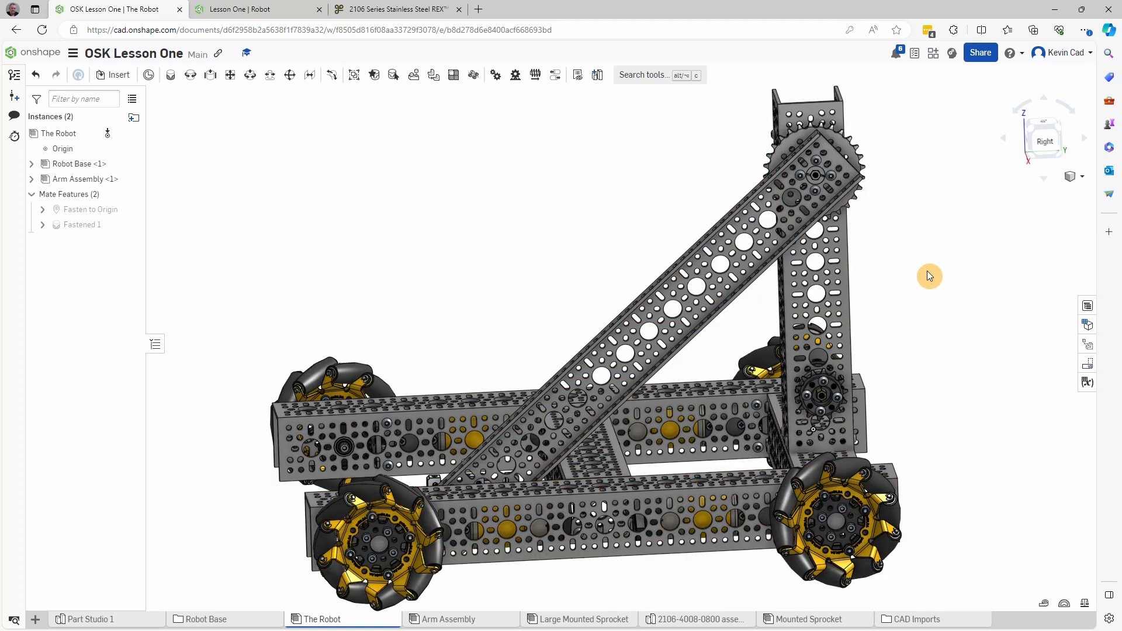
{"action": "left_click_drag", "start_coordinate": [697, 314], "coordinate": [658, 290]}
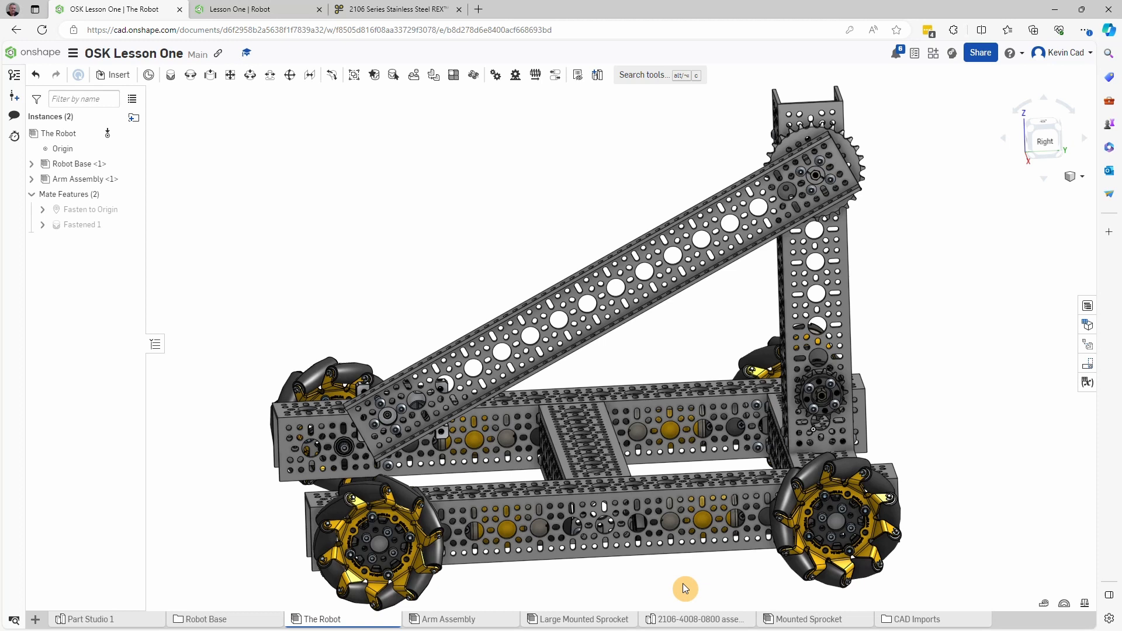
{"action": "mouse_move", "coordinate": [684, 584]}
{"action": "right_mouse_down"}
{"action": "mouse_move", "coordinate": [700, 588]}
{"action": "mouse_move", "coordinate": [691, 588]}
{"action": "right_mouse_up"}
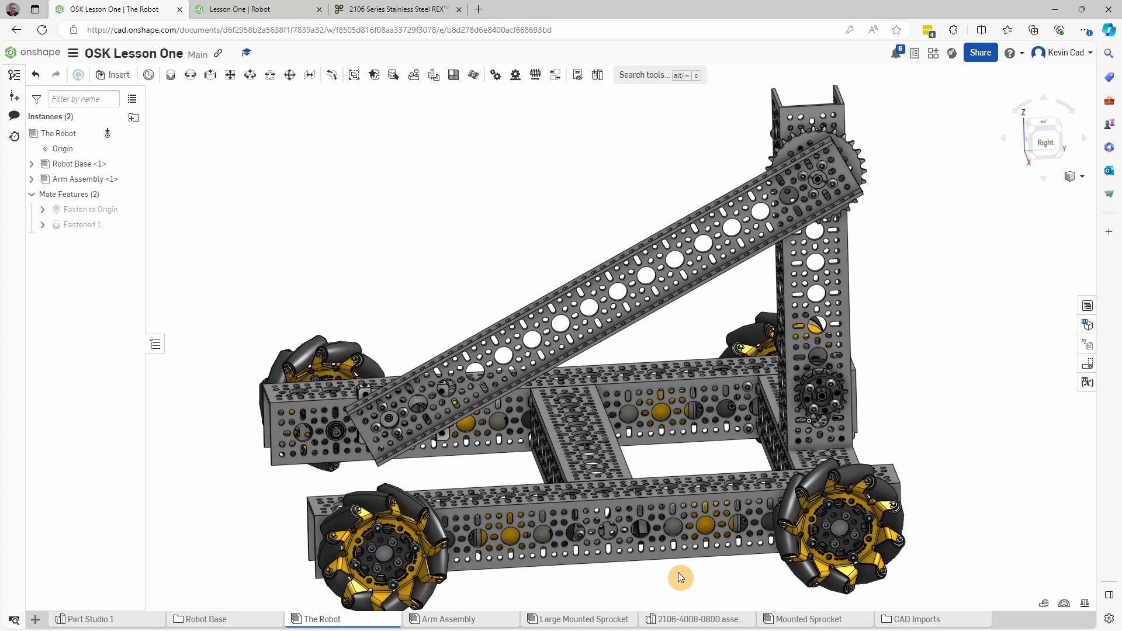
{"action": "scroll", "coordinate": [681, 555], "scroll_direction": "up", "scroll_amount": 5}
{"action": "scroll", "coordinate": [710, 520], "scroll_direction": "down", "scroll_amount": 10}
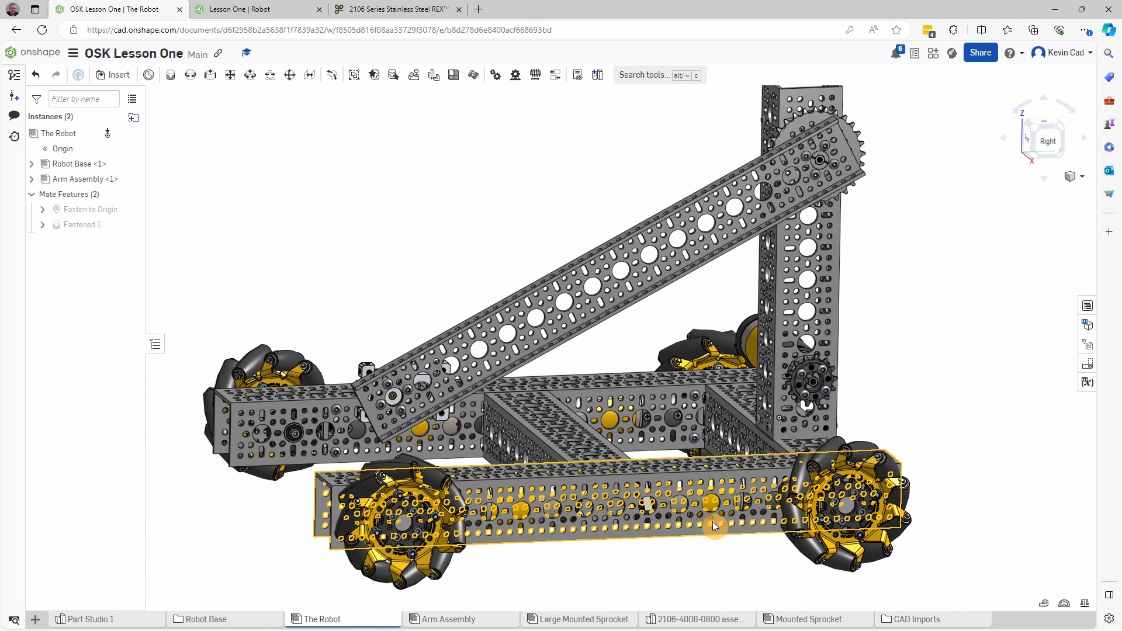
{"action": "right_click_drag", "start_coordinate": [713, 522], "coordinate": [740, 523]}
{"action": "mouse_move", "coordinate": [747, 538]}
{"action": "right_mouse_down"}
{"action": "mouse_move", "coordinate": [737, 531]}
{"action": "mouse_move", "coordinate": [764, 524]}
{"action": "mouse_move", "coordinate": [747, 532]}
{"action": "mouse_move", "coordinate": [763, 573]}
{"action": "mouse_move", "coordinate": [736, 553]}
{"action": "right_mouse_up"}
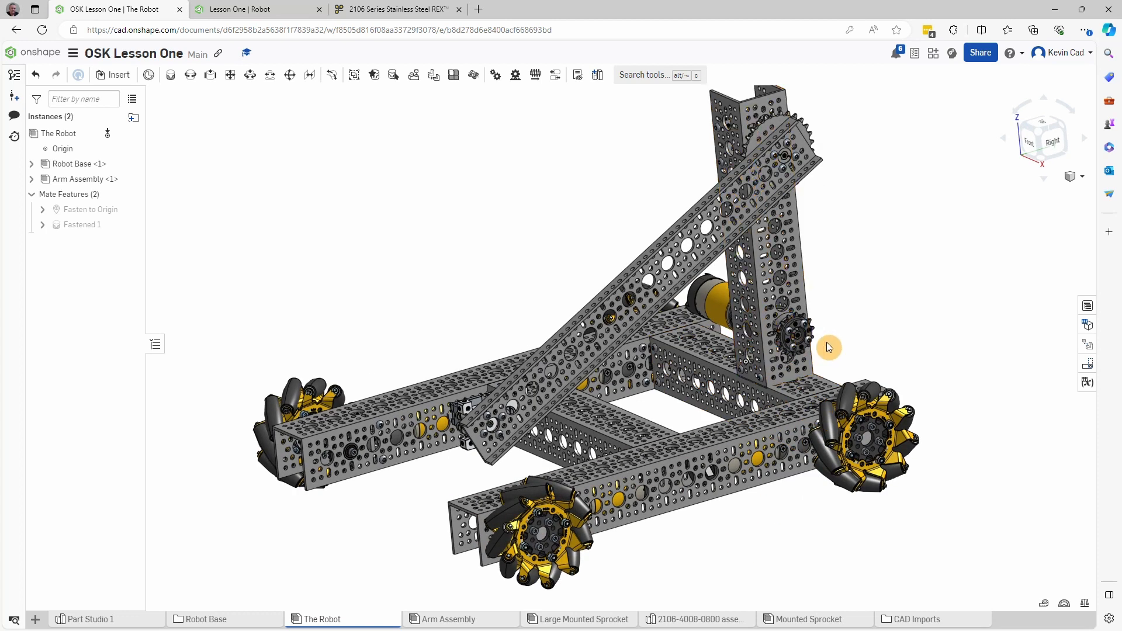